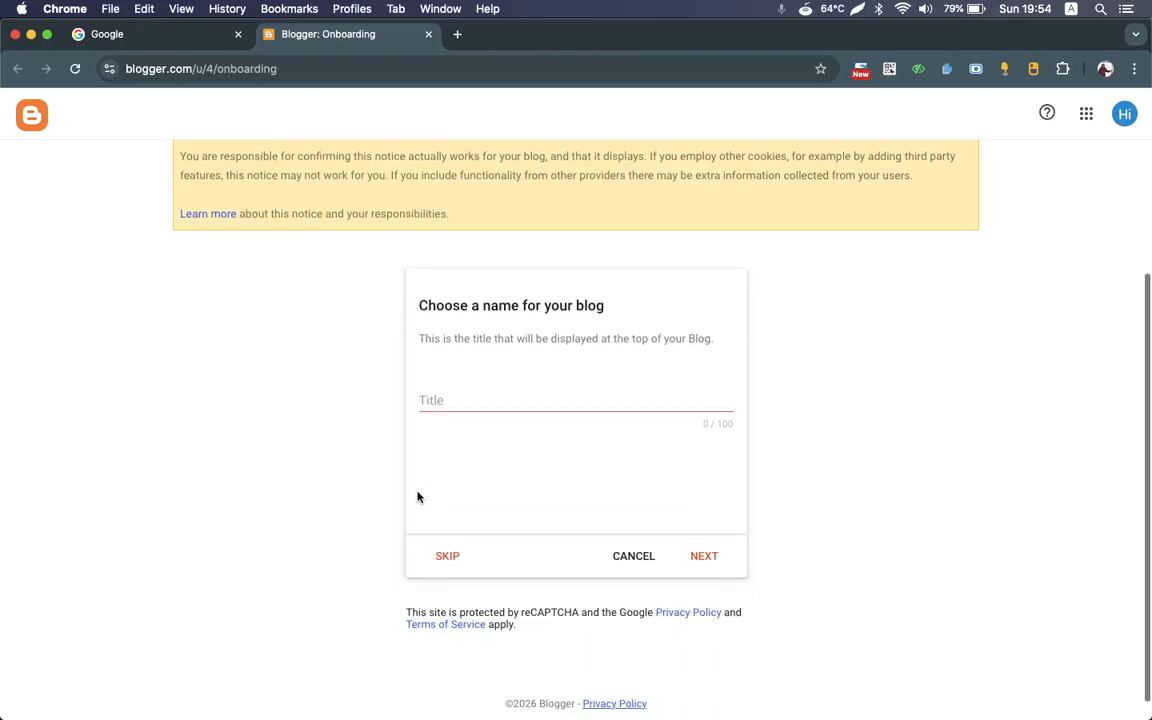
scroll(418, 497, down, 3)
scroll(418, 497, up, 3)
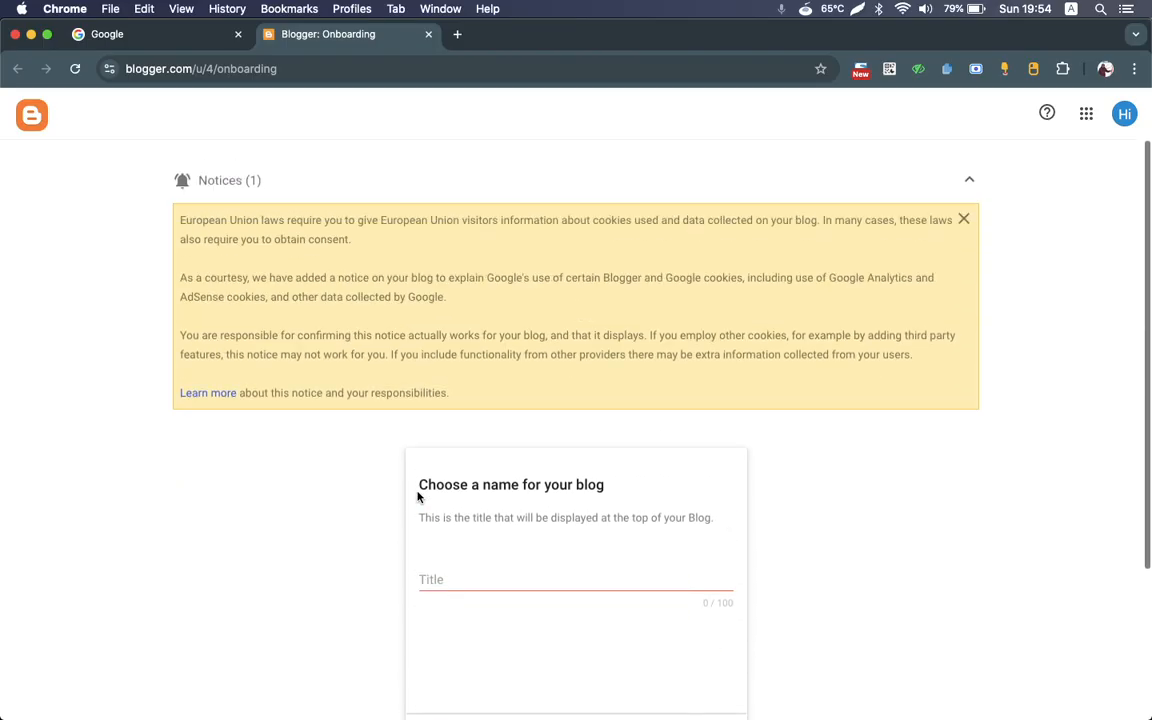
scroll(418, 497, down, 3)
scroll(418, 497, up, 3)
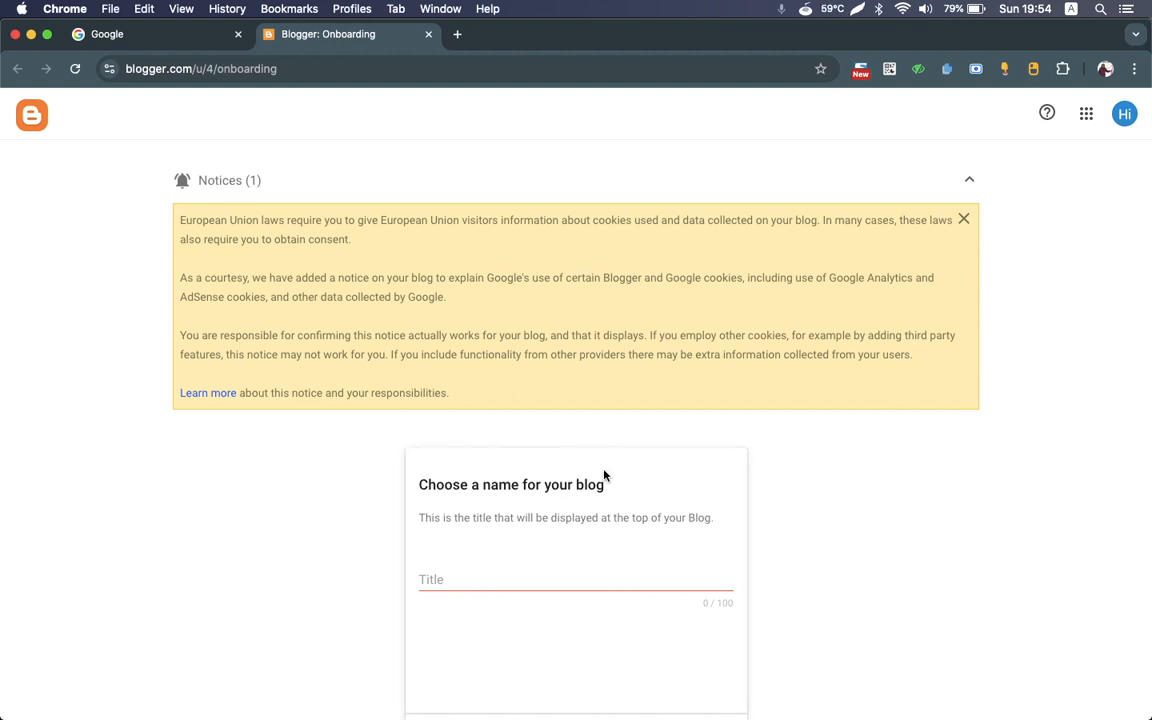
click(1119, 121)
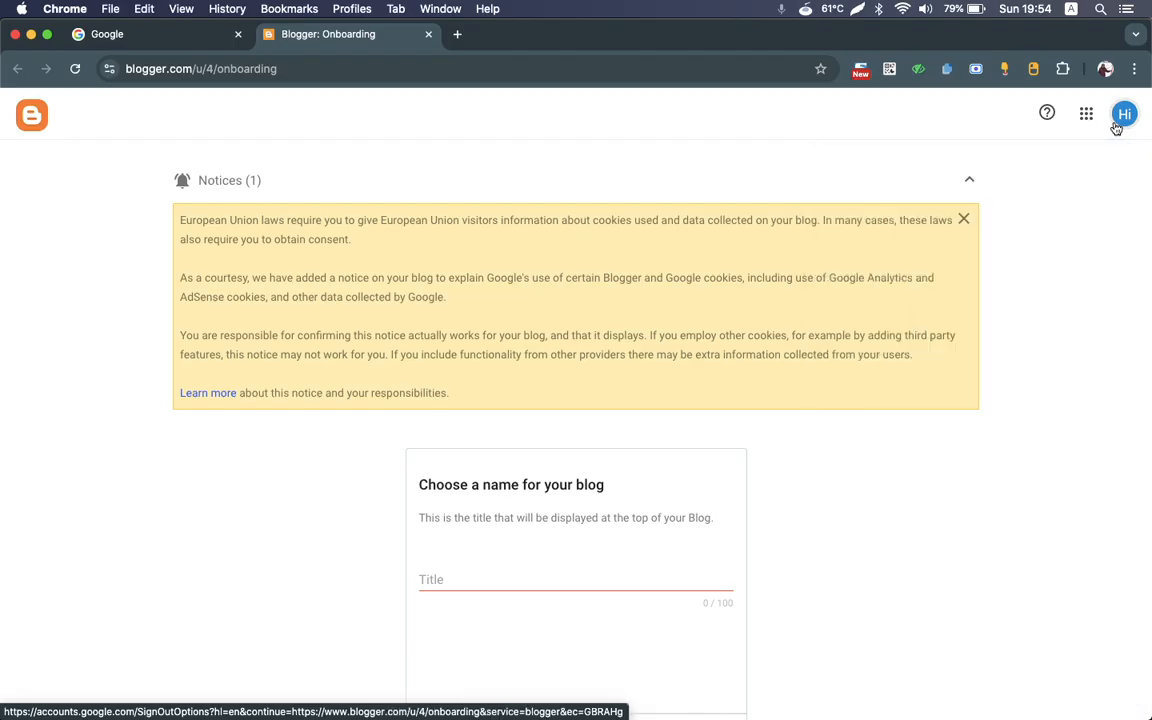
click(1116, 127)
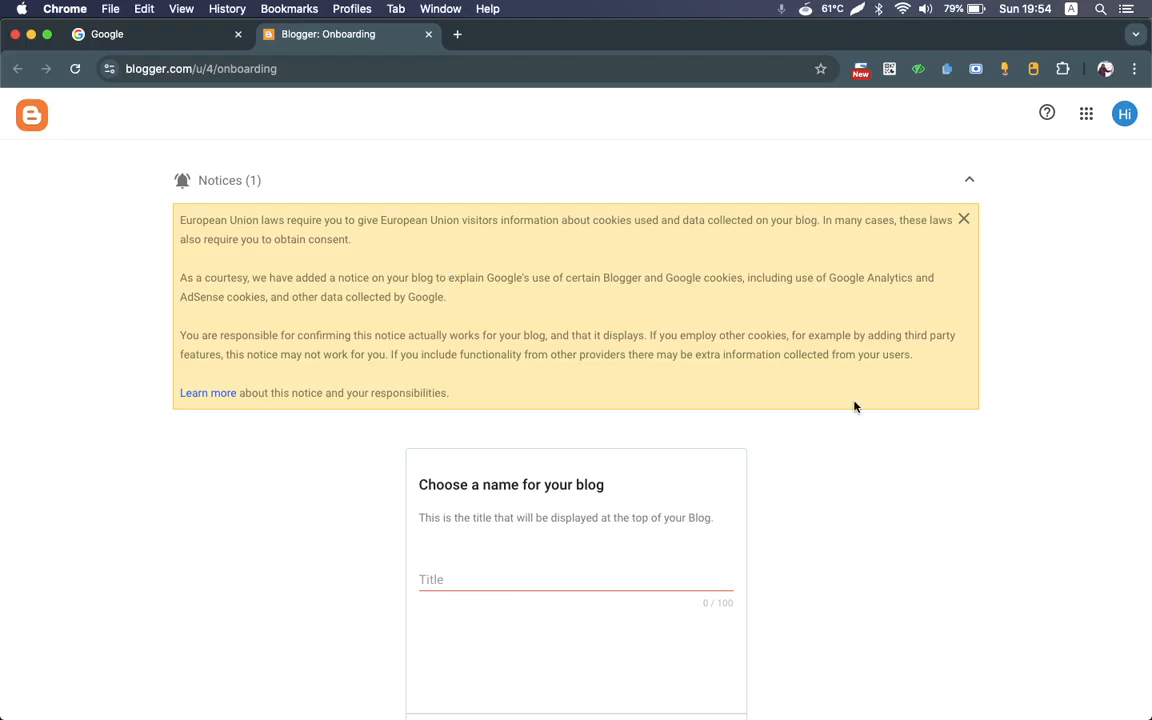
scroll(586, 395, down, 3)
scroll(586, 393, up, 3)
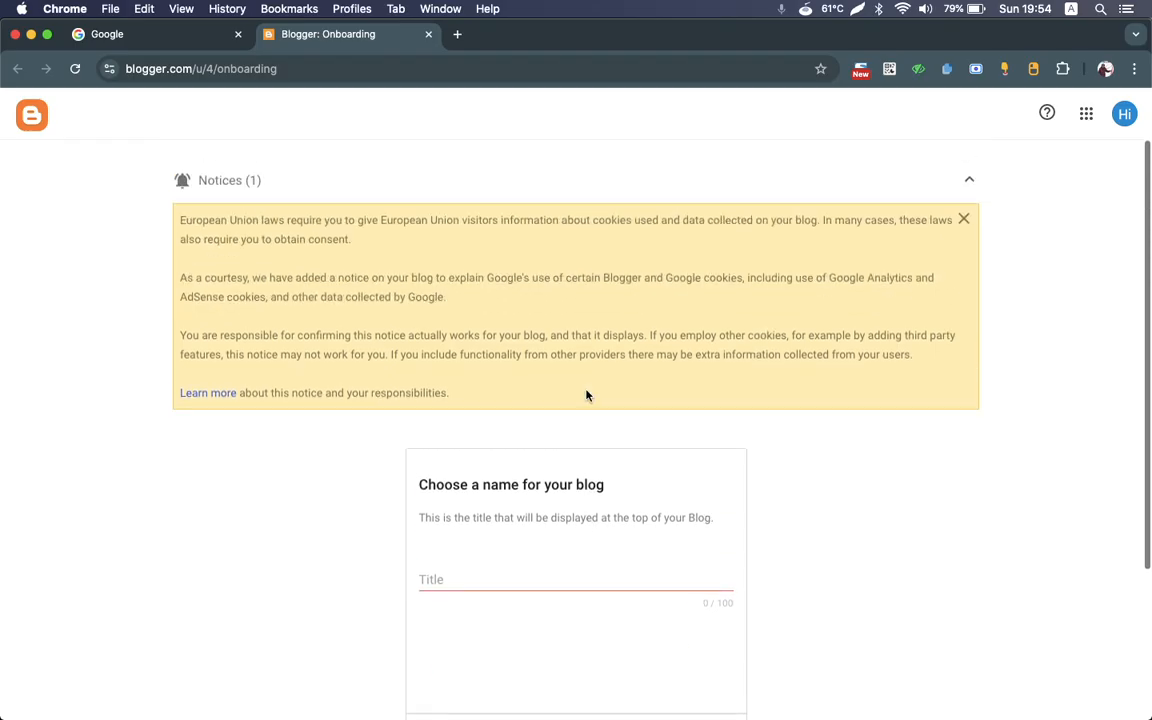
click(188, 69)
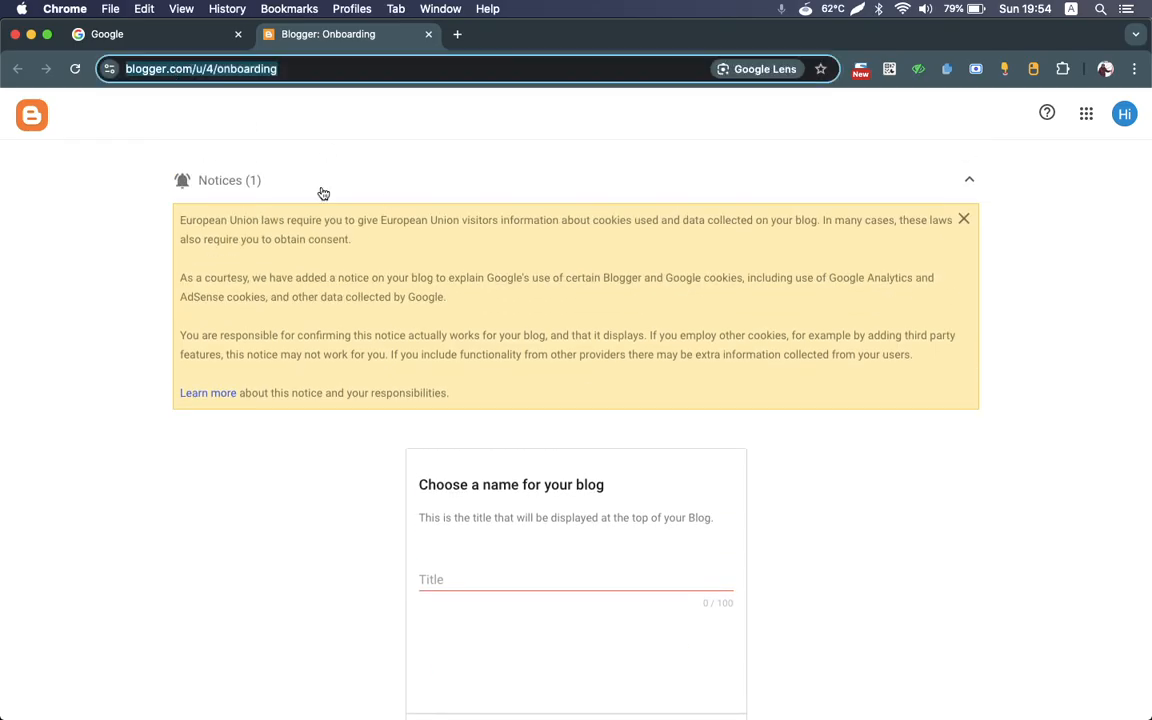
click(822, 234)
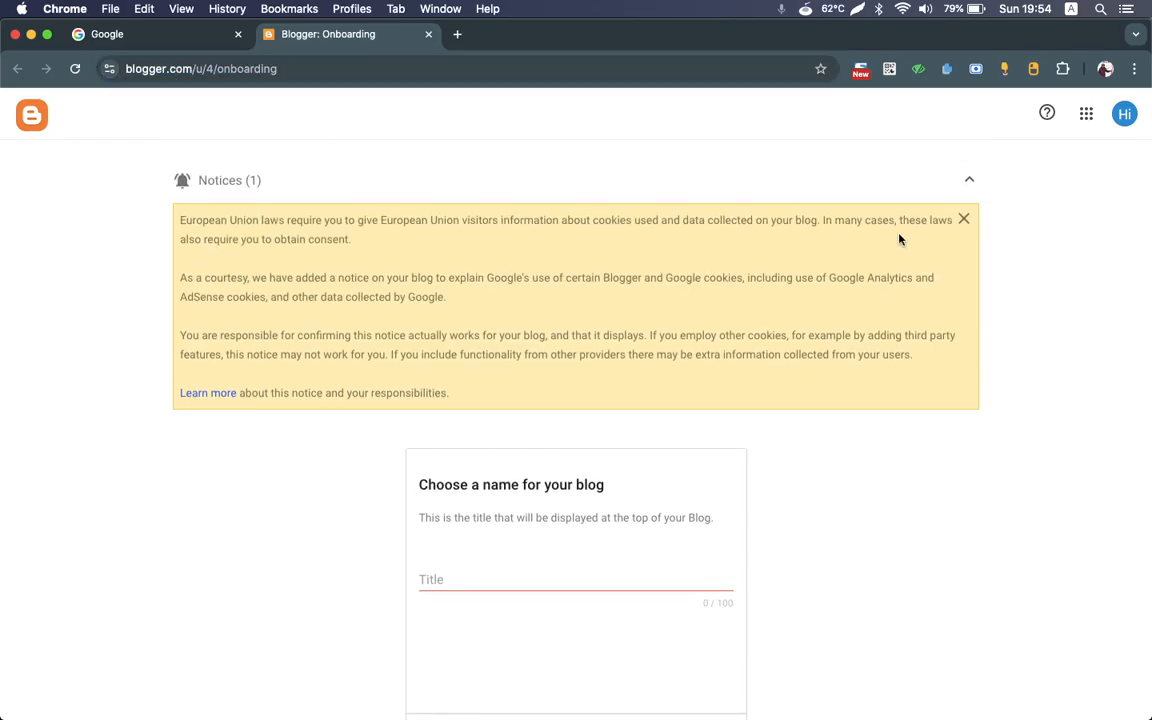
Step: Check the signed-in Google account in the account switcher, and close it again
click(1125, 116)
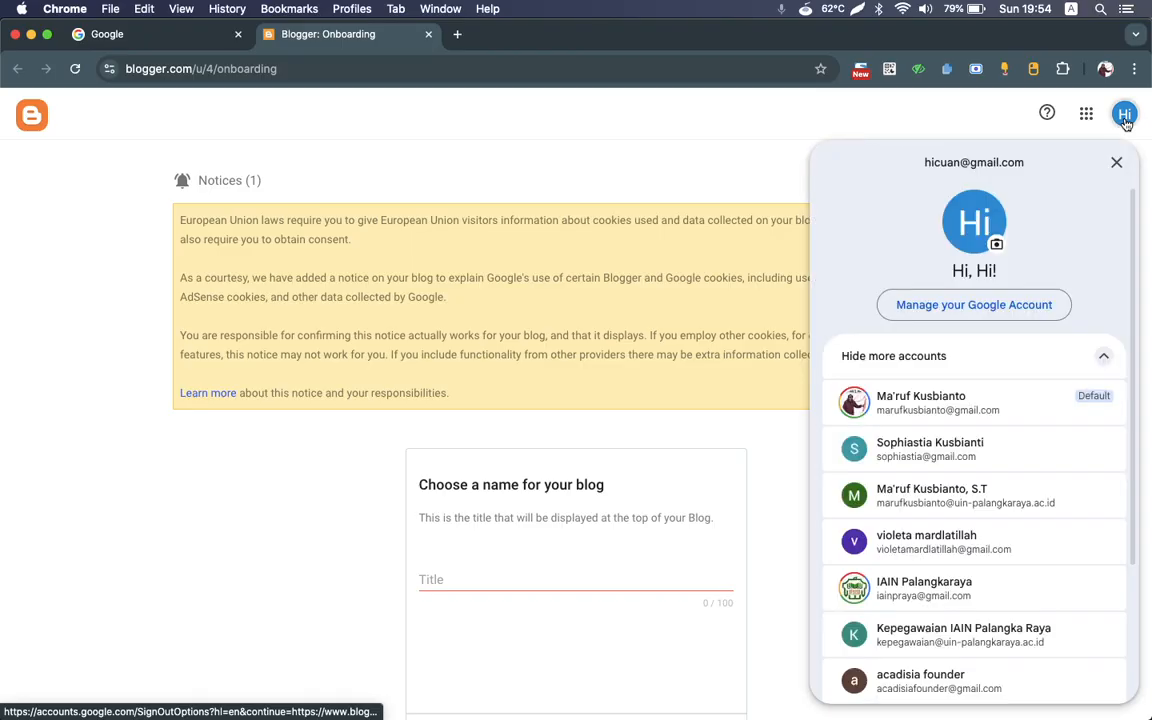
click(1125, 116)
click(1125, 116)
click(1125, 116)
click(1125, 116)
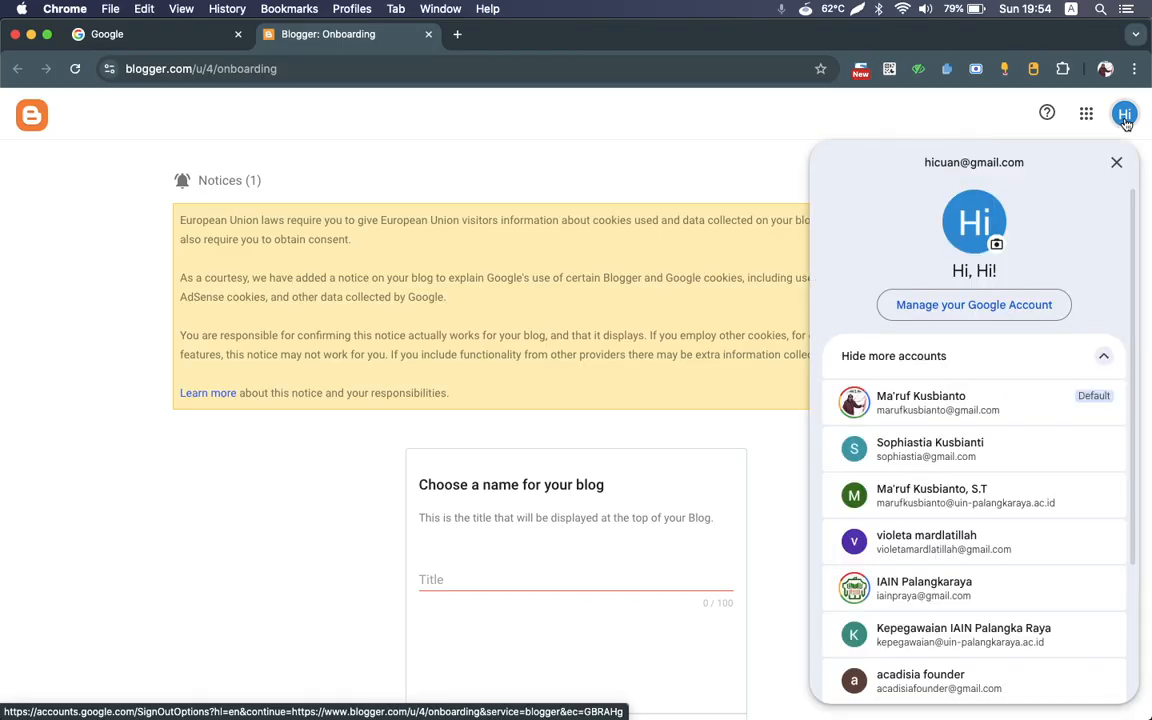
click(1125, 116)
Step: Title the blog "Cuan Blog" and continue to choosing its URL
scroll(553, 376, down, 3)
scroll(553, 376, up, 3)
scroll(553, 376, down, 3)
scroll(553, 376, down, 2)
scroll(553, 376, up, 4)
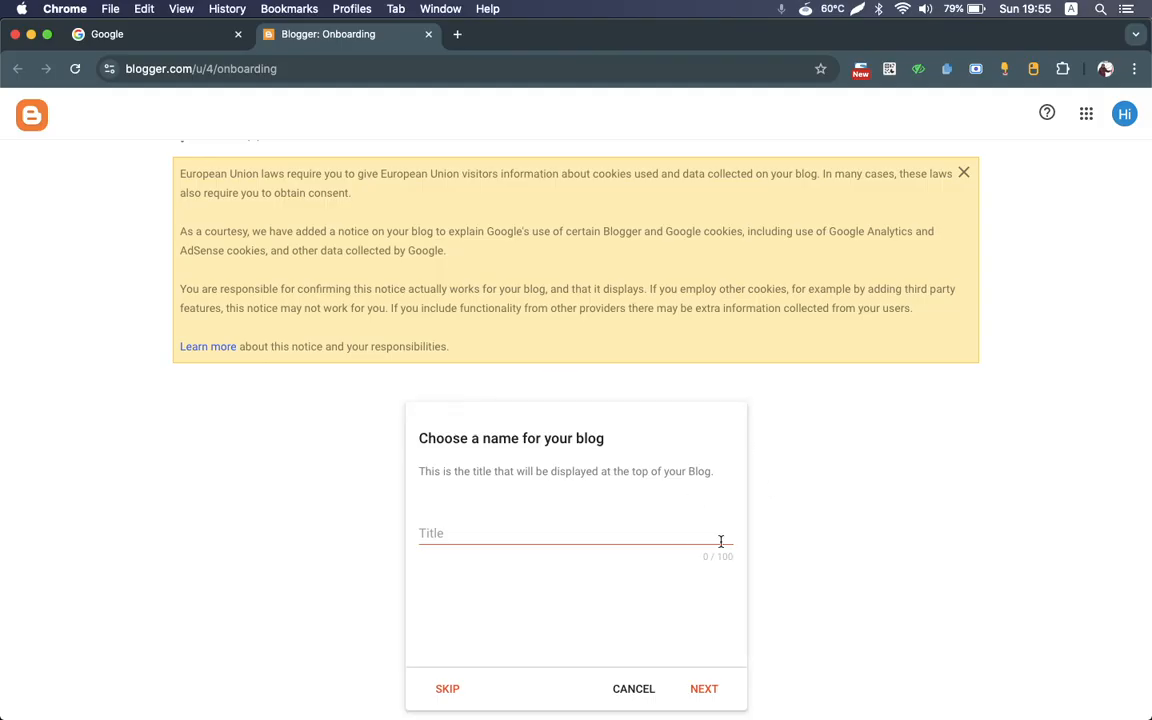
click(567, 532)
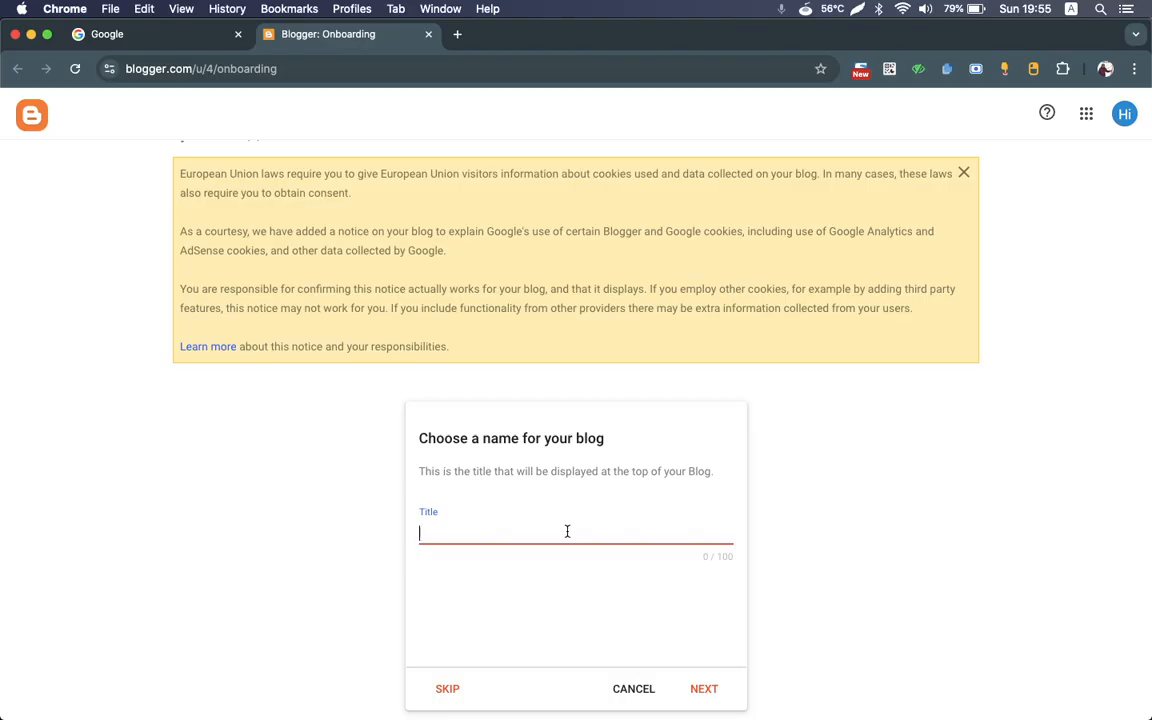
text(Cuan)
text(Blog)
click(705, 689)
Step: Enter "hicuan" as the blog's blogspot.com address
click(478, 548)
text(hicuan)
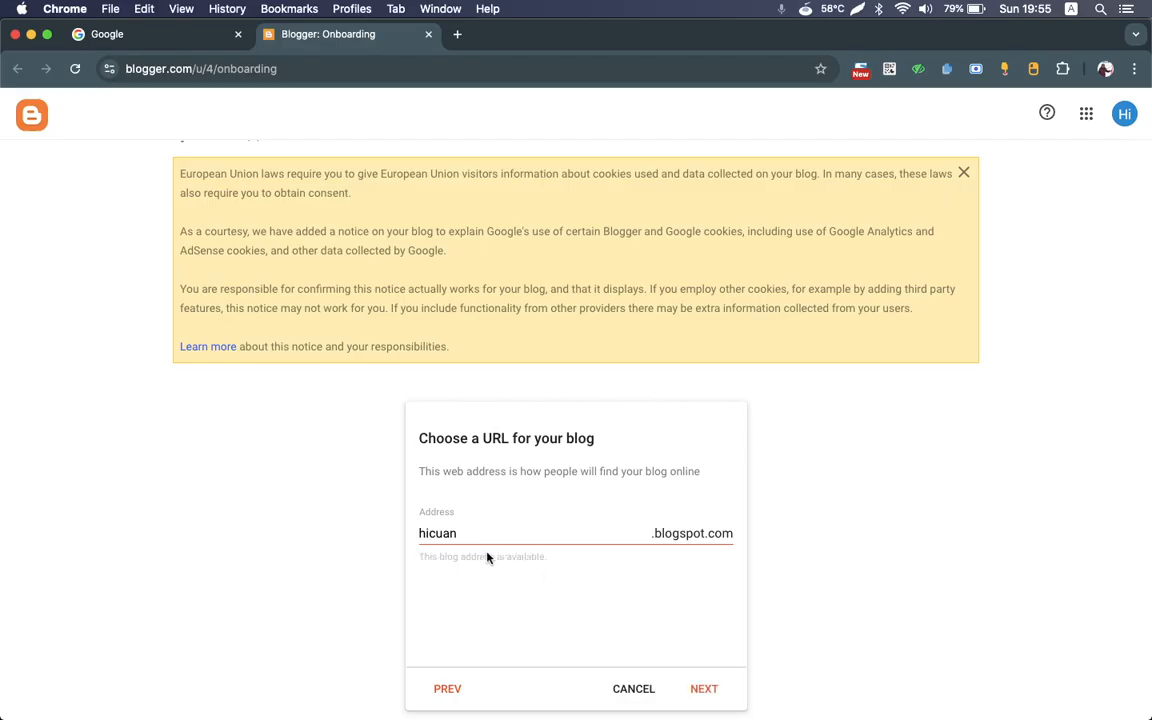
Step: Try adding the characters "!", "-" and "_" to the end of the blog address, removing each one again
click(523, 541)
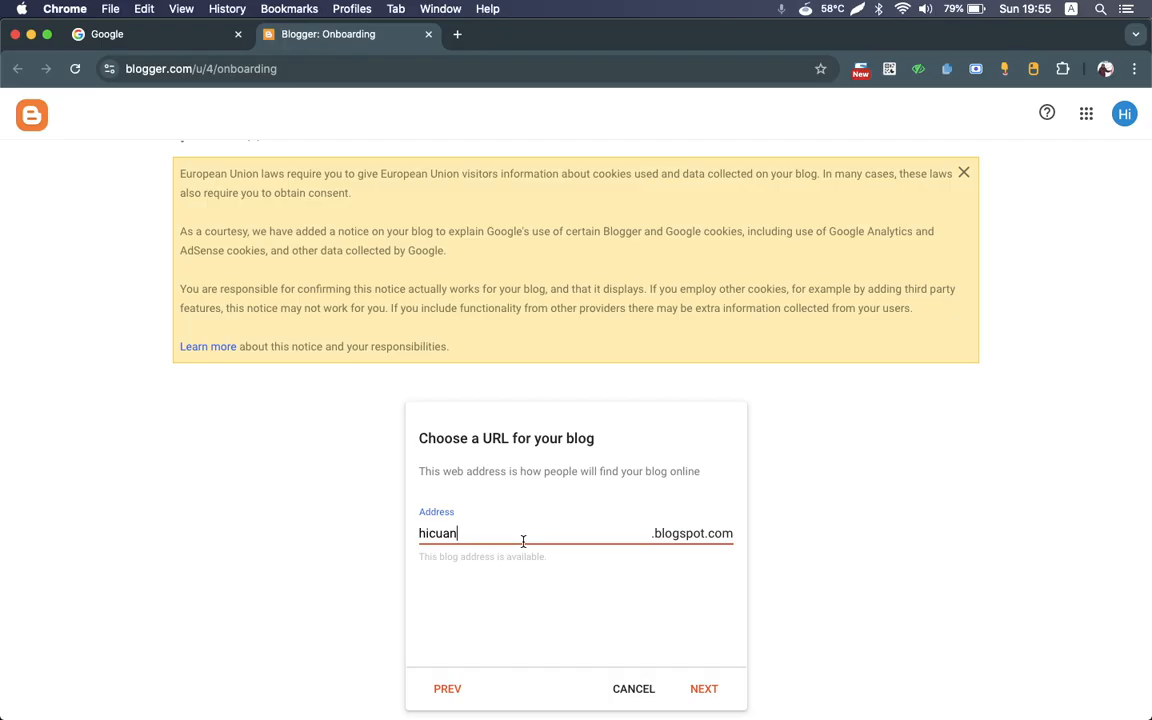
text(!)
key(BackSpace)
text(-)
key(BackSpace)
click(557, 585)
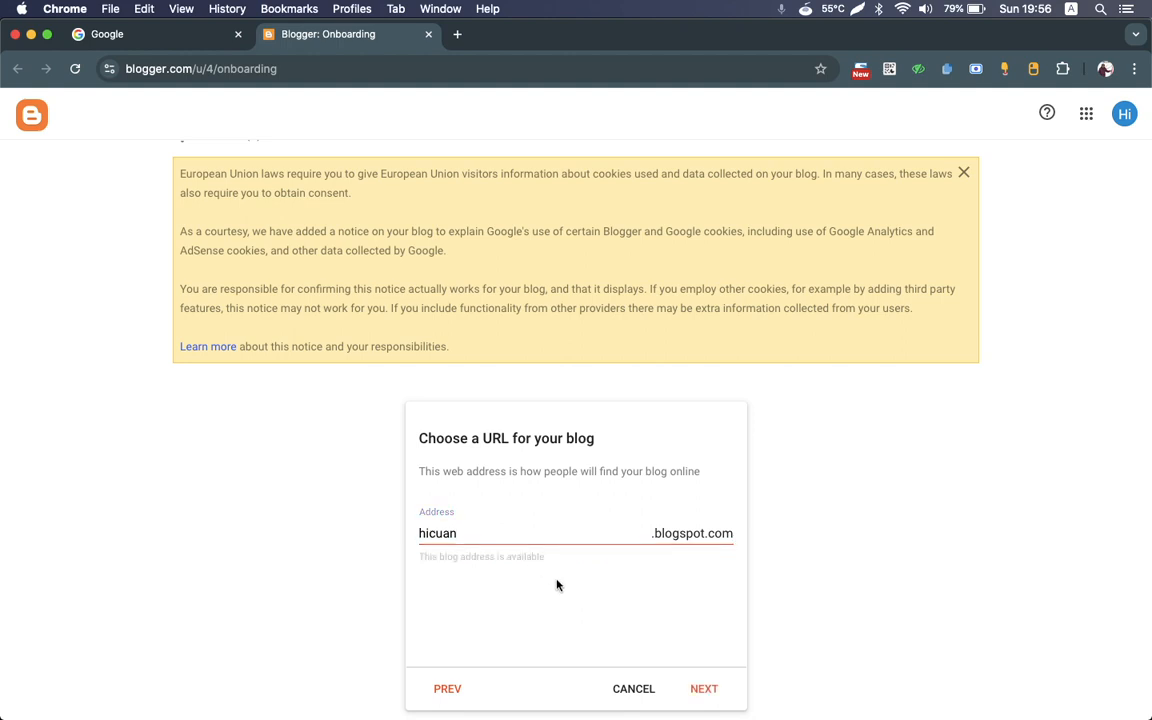
click(501, 525)
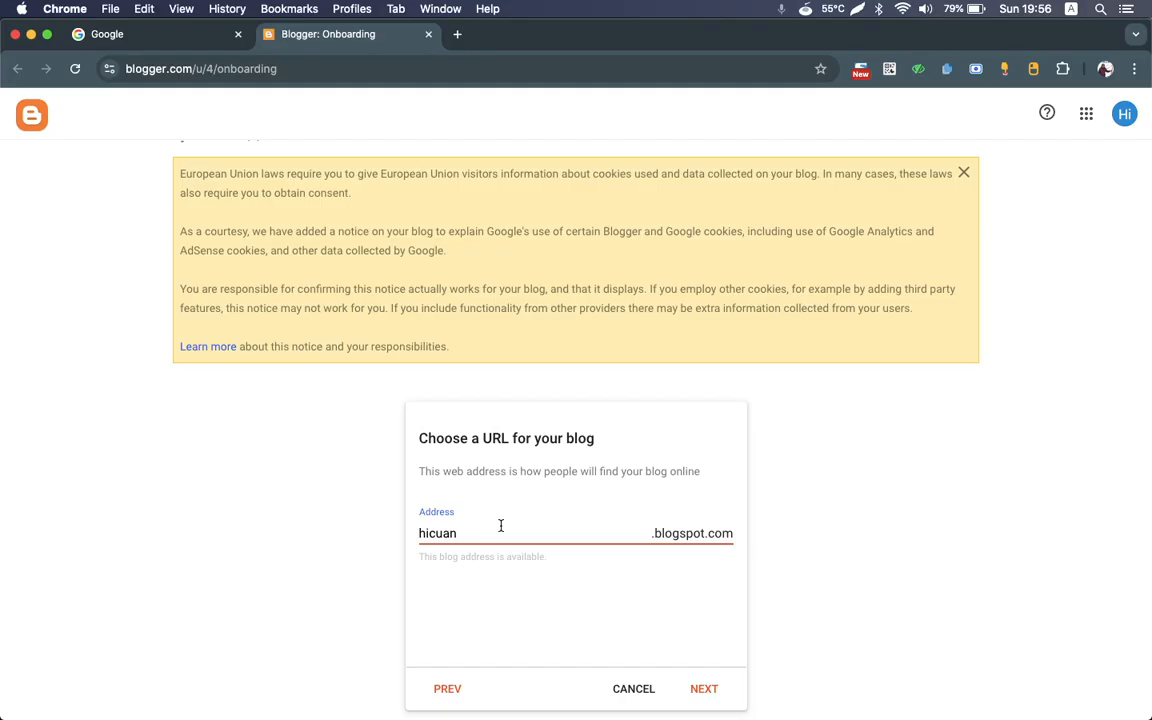
text(_)
key(BackSpace)
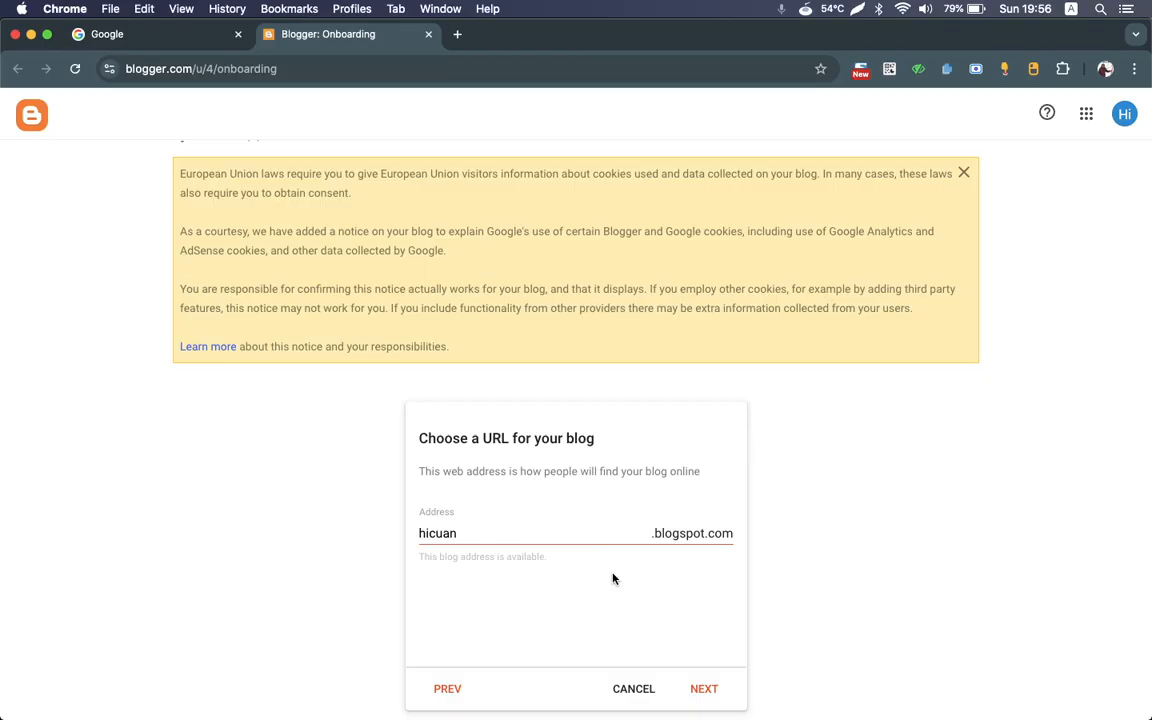
Step: Accept the blog address, set the display name to "Cuan" and finish creating the blog
click(707, 689)
click(550, 530)
text(Cuan)
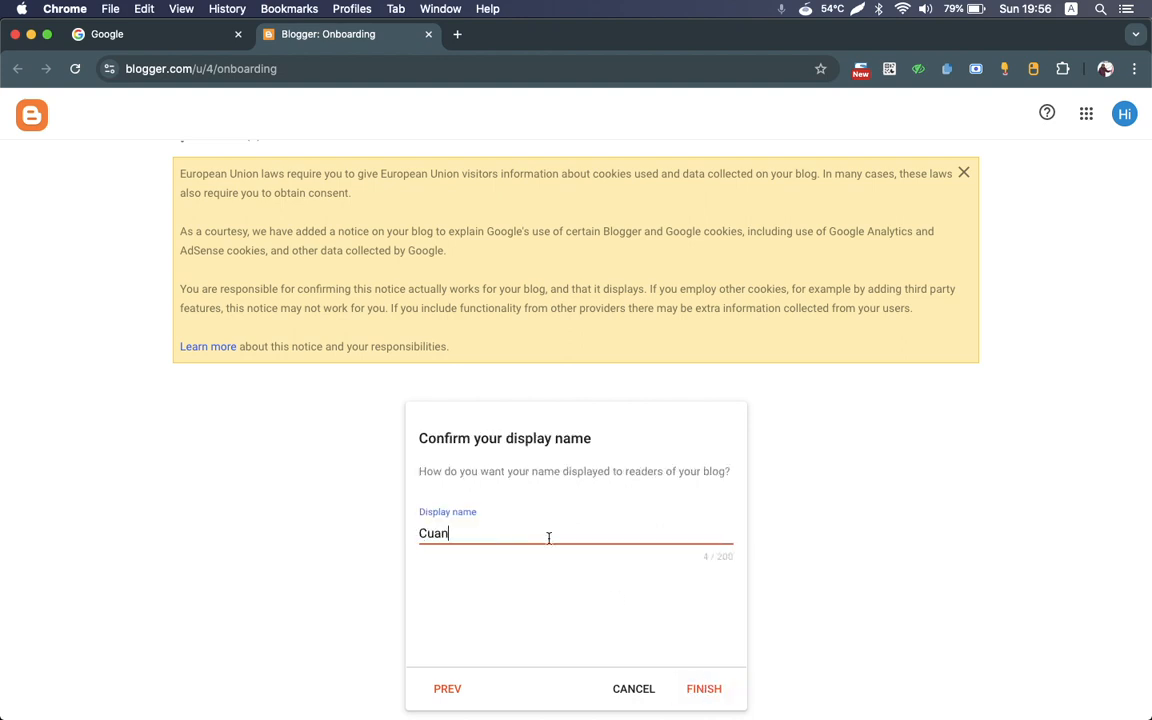
click(712, 688)
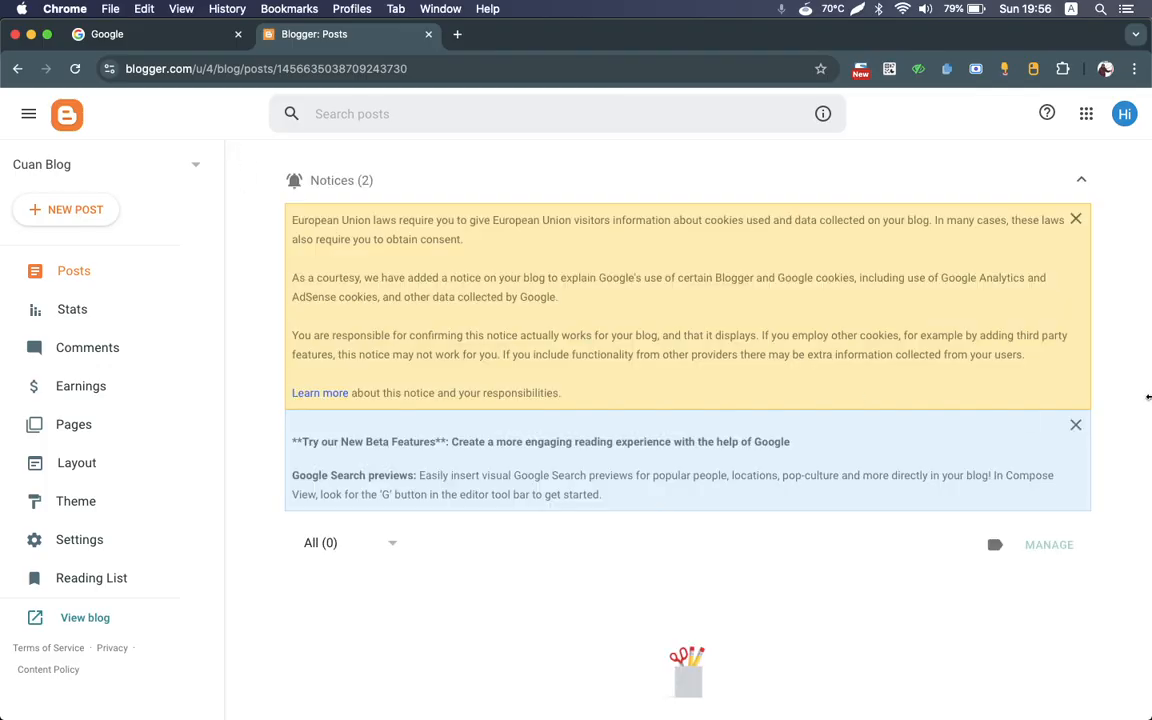
Step: Look over the new blog's post list and its Stats page
scroll(442, 637, down, 2)
scroll(442, 637, up, 2)
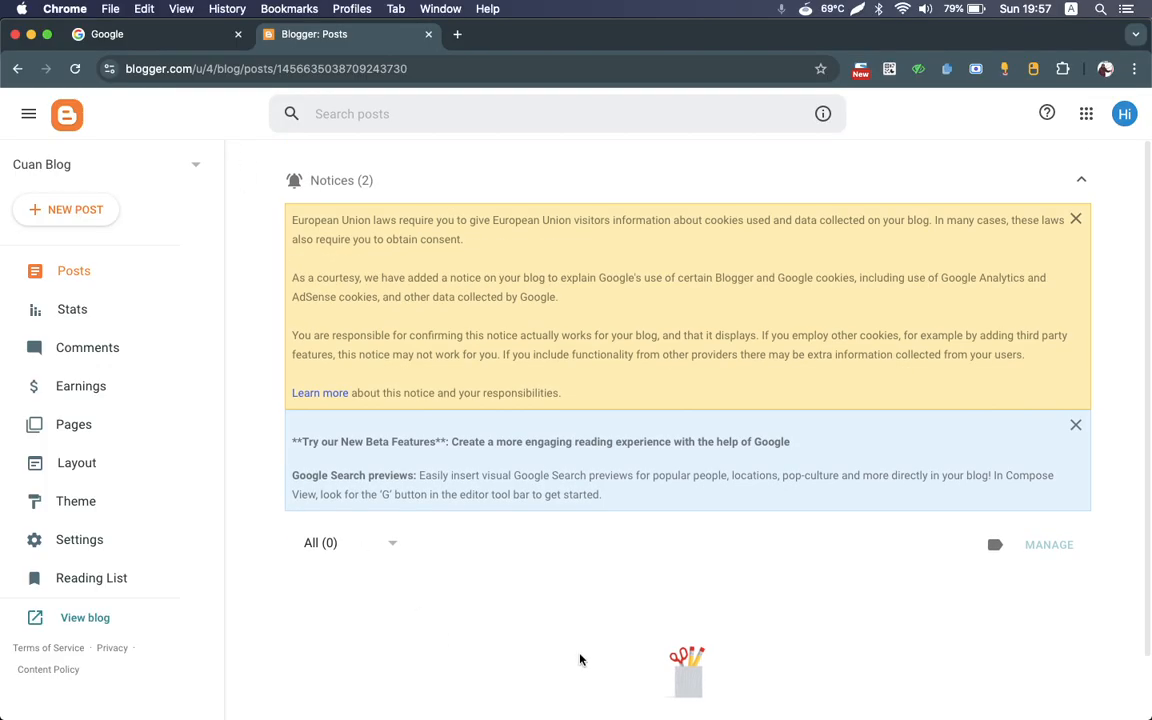
scroll(575, 658, down, 1)
click(85, 320)
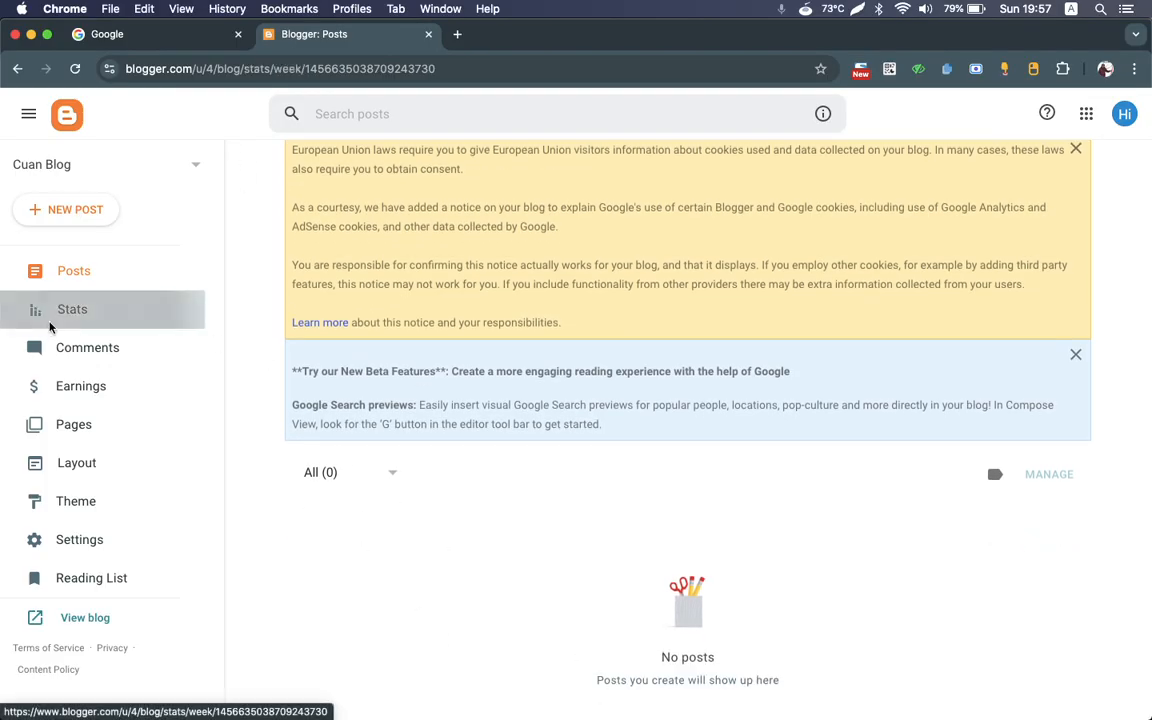
scroll(530, 363, up, 1)
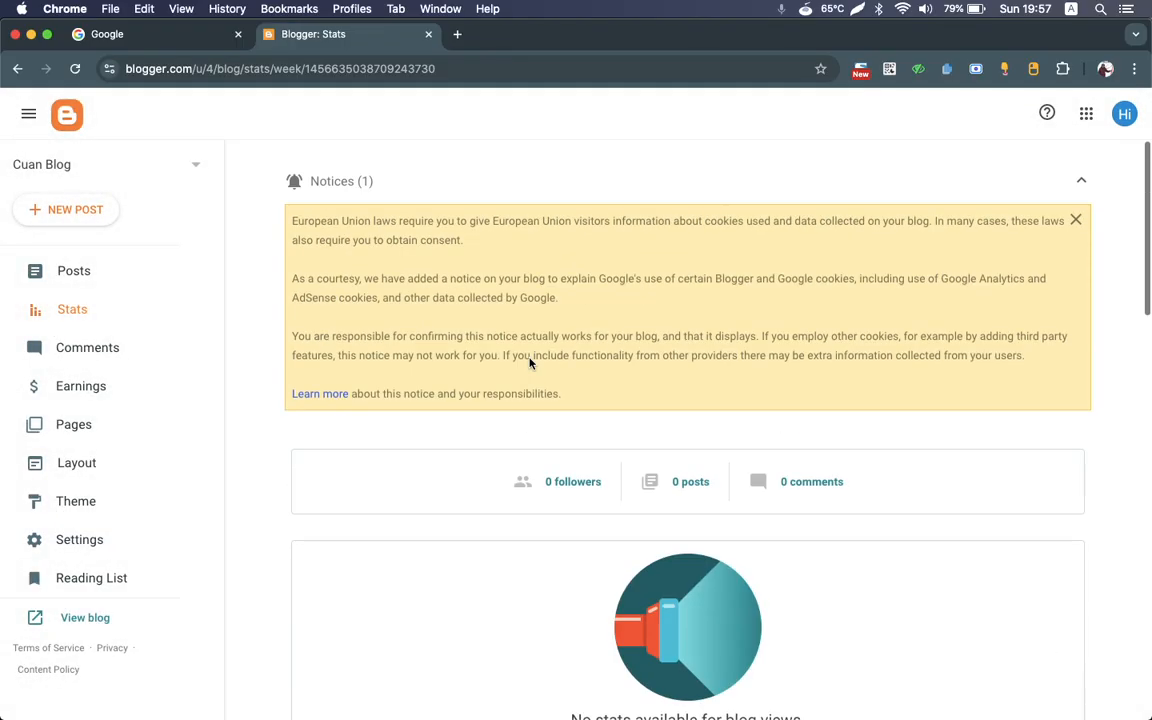
scroll(530, 363, down, 10)
scroll(530, 363, up, 3)
scroll(530, 363, up, 5)
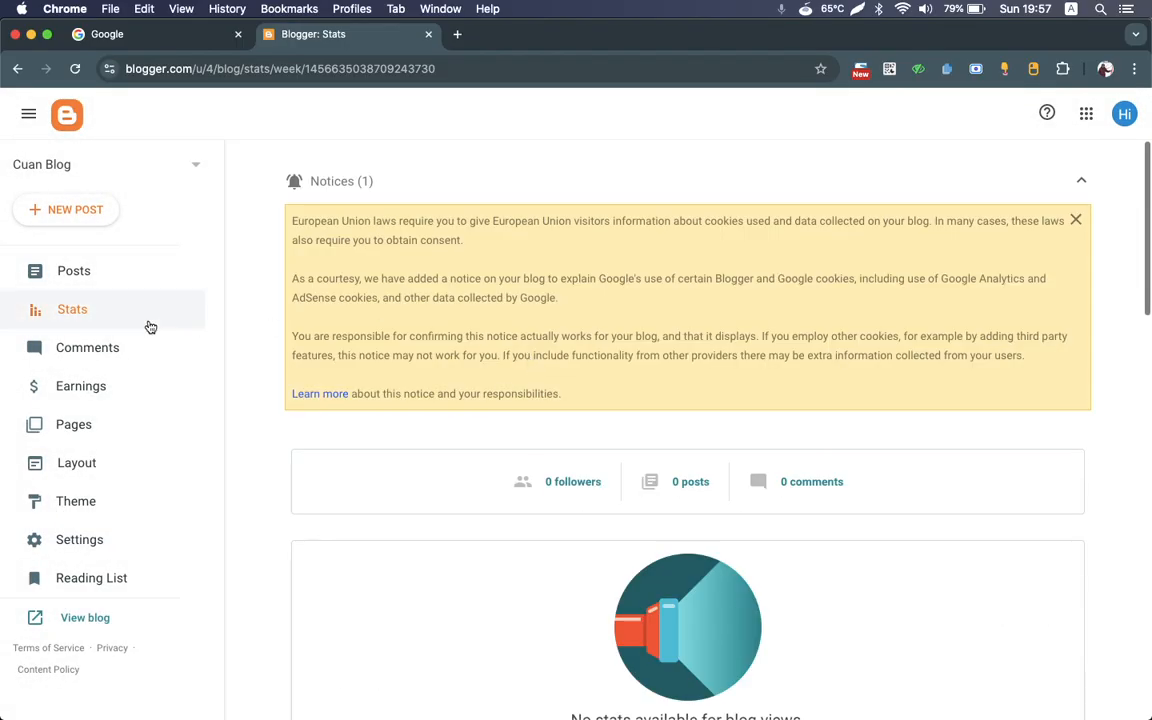
Step: View the blog's Comments section, and revisit Posts and Stats before returning to Comments
click(86, 347)
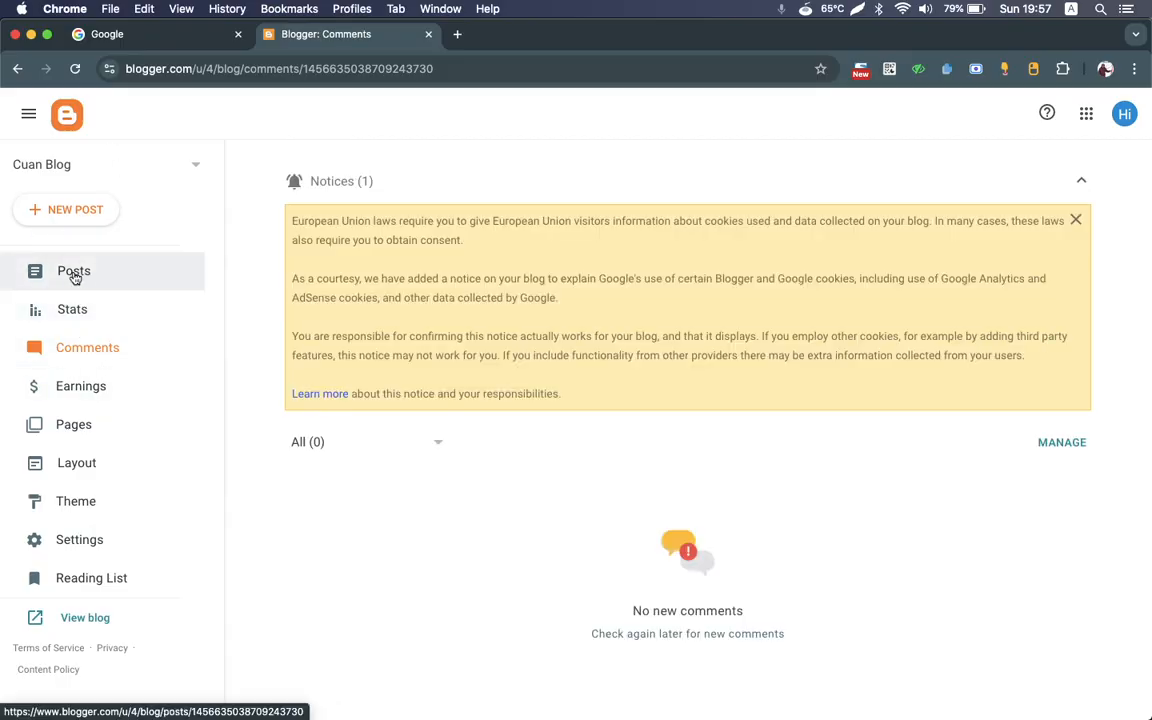
click(78, 262)
click(80, 311)
click(72, 357)
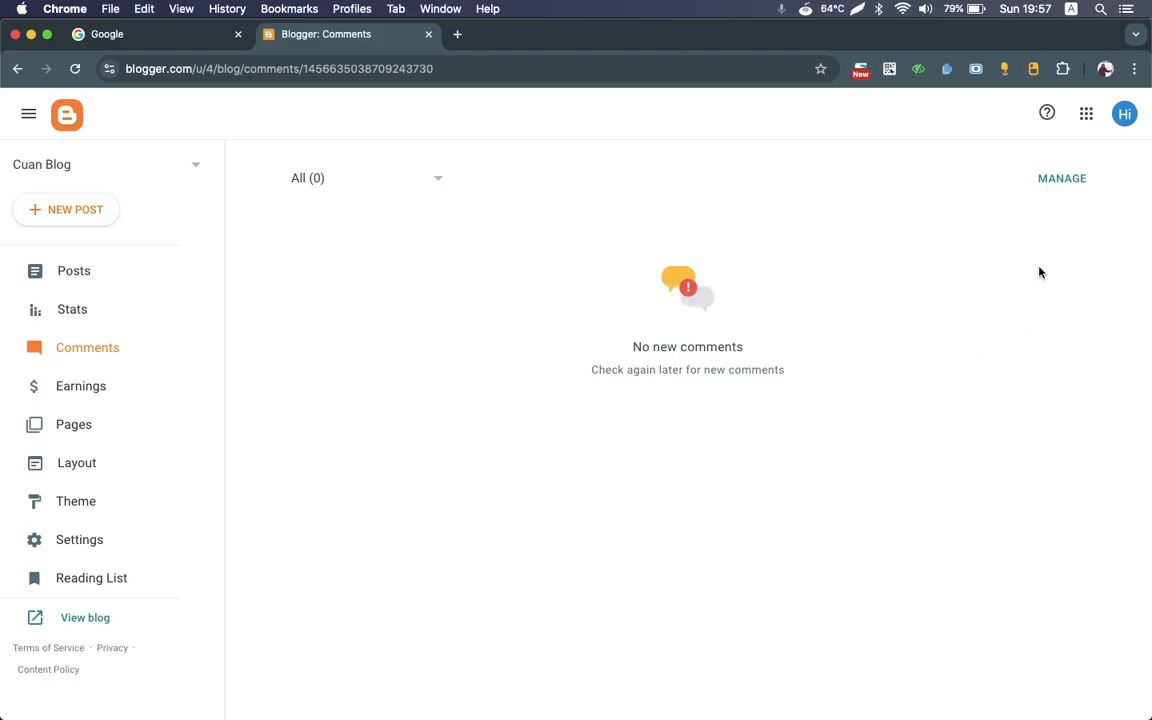
Step: View the Earnings section, and compare the Pages section with Posts, ending on Pages
click(77, 398)
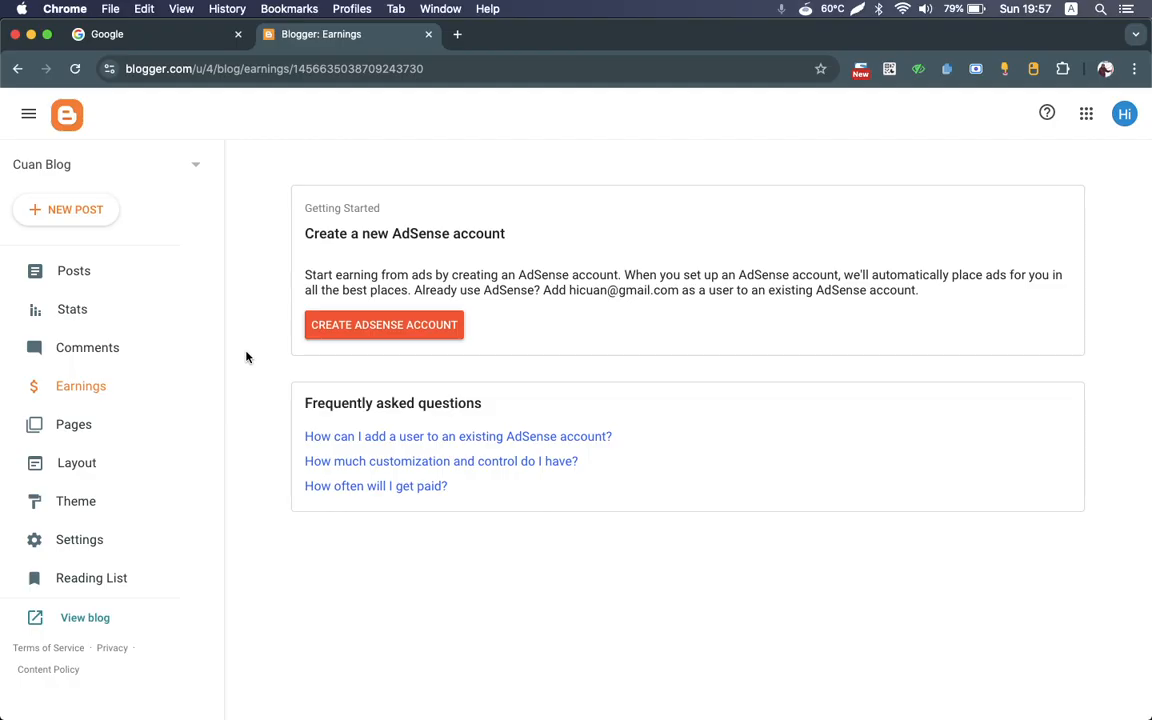
click(127, 429)
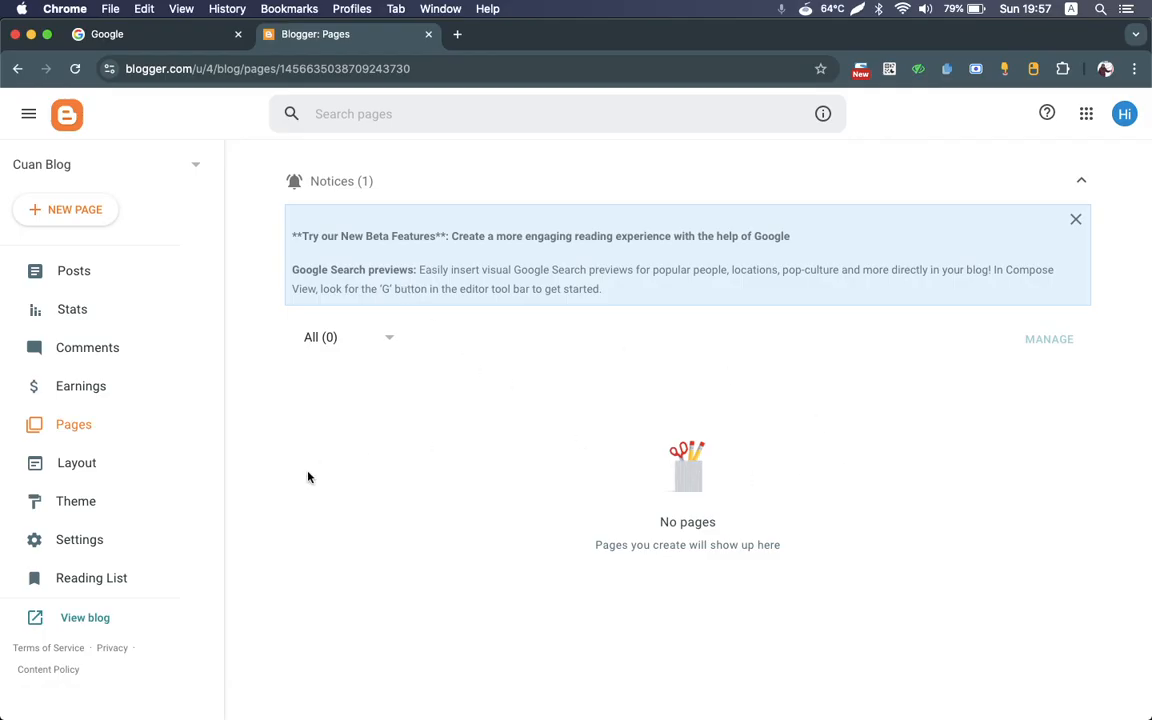
click(75, 272)
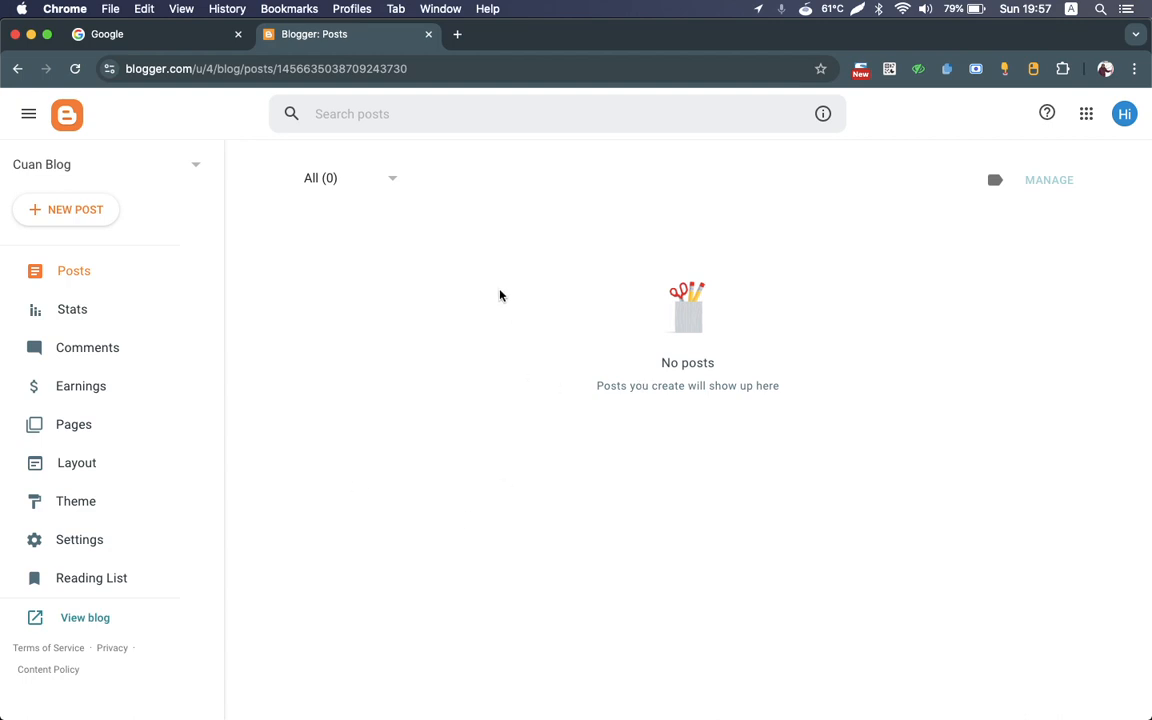
click(88, 427)
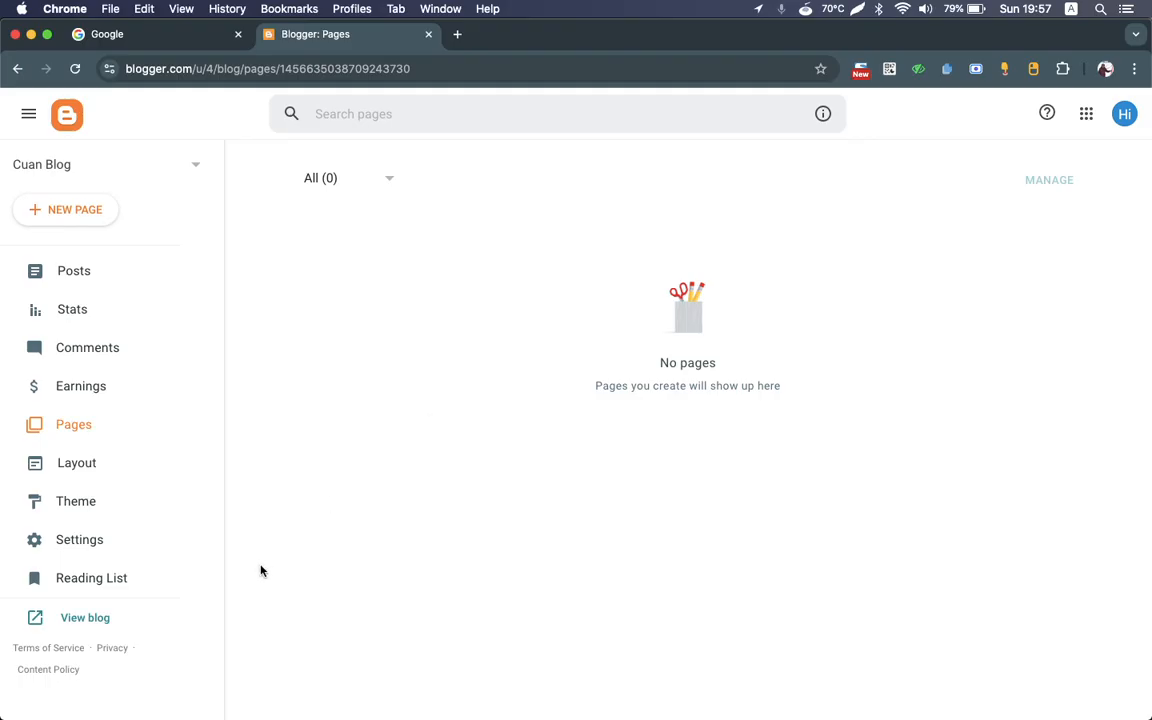
Step: Try to open the website tipd.uin-palangkaraya.ac.id in a new browser tab
click(457, 35)
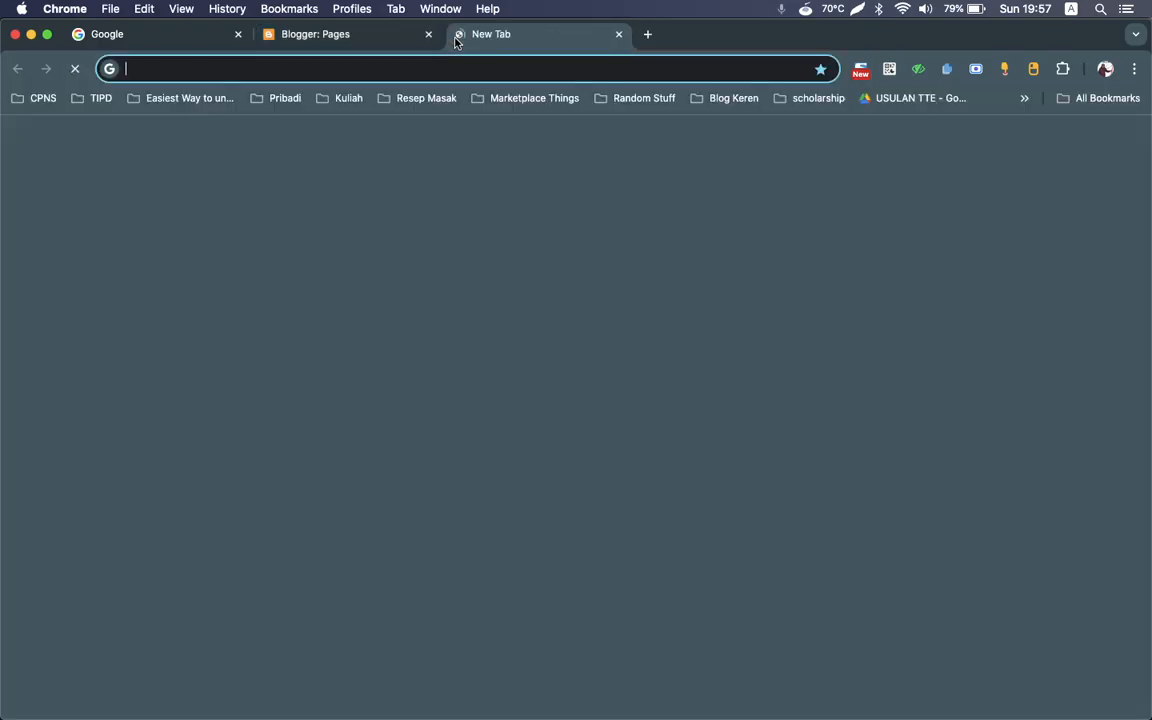
text(uin)
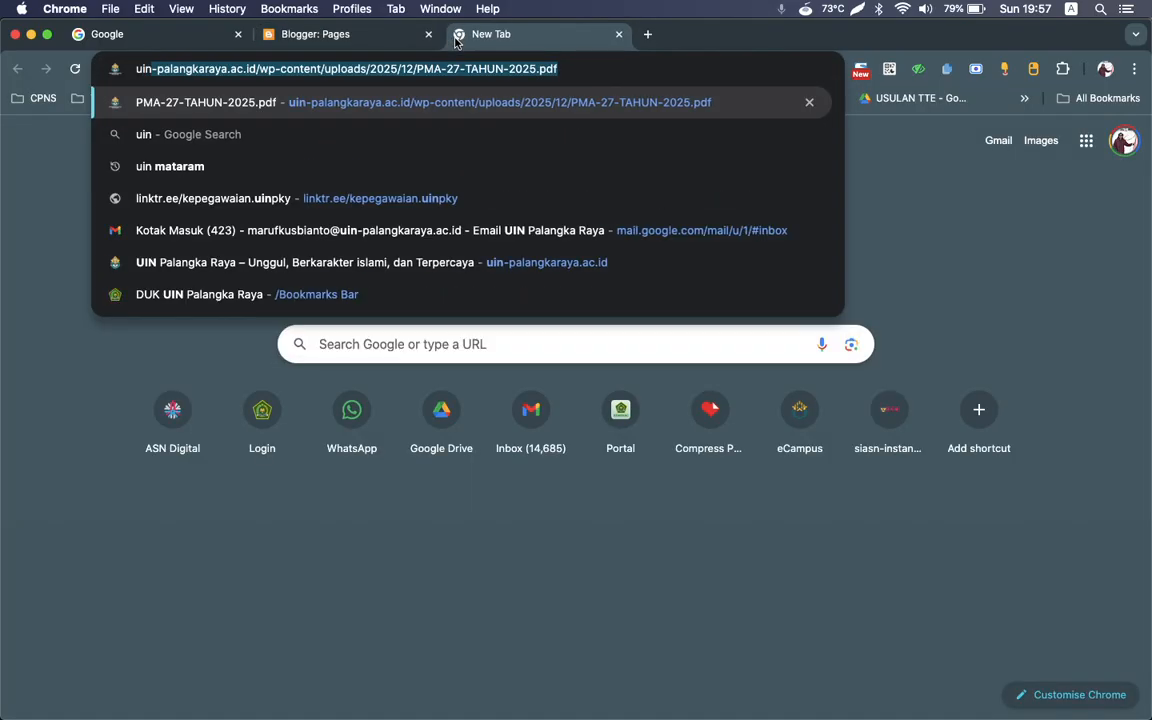
key(Right)
key(super+a)
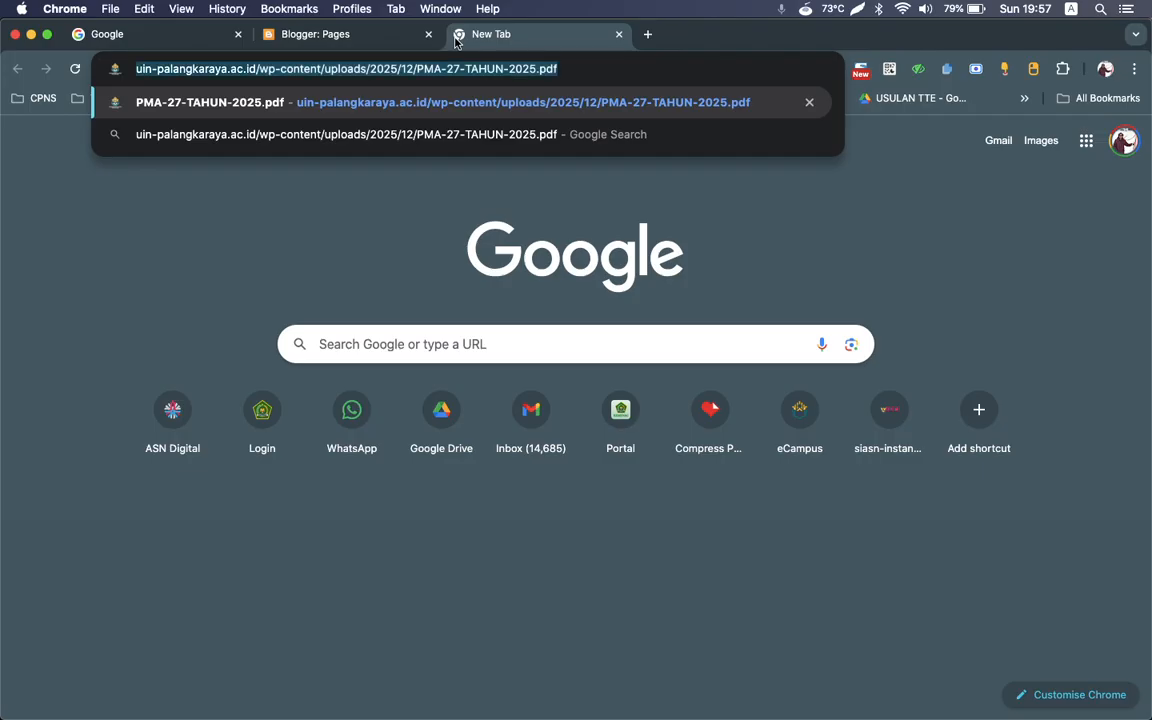
text(tipd)
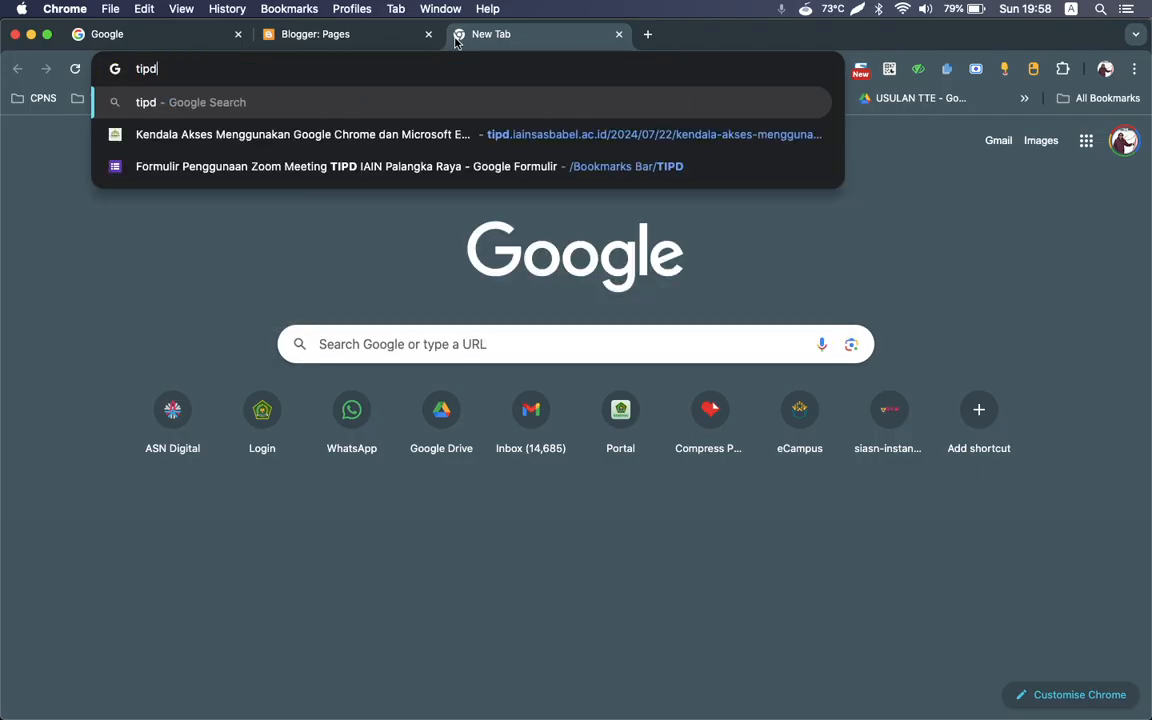
text(.uin-p)
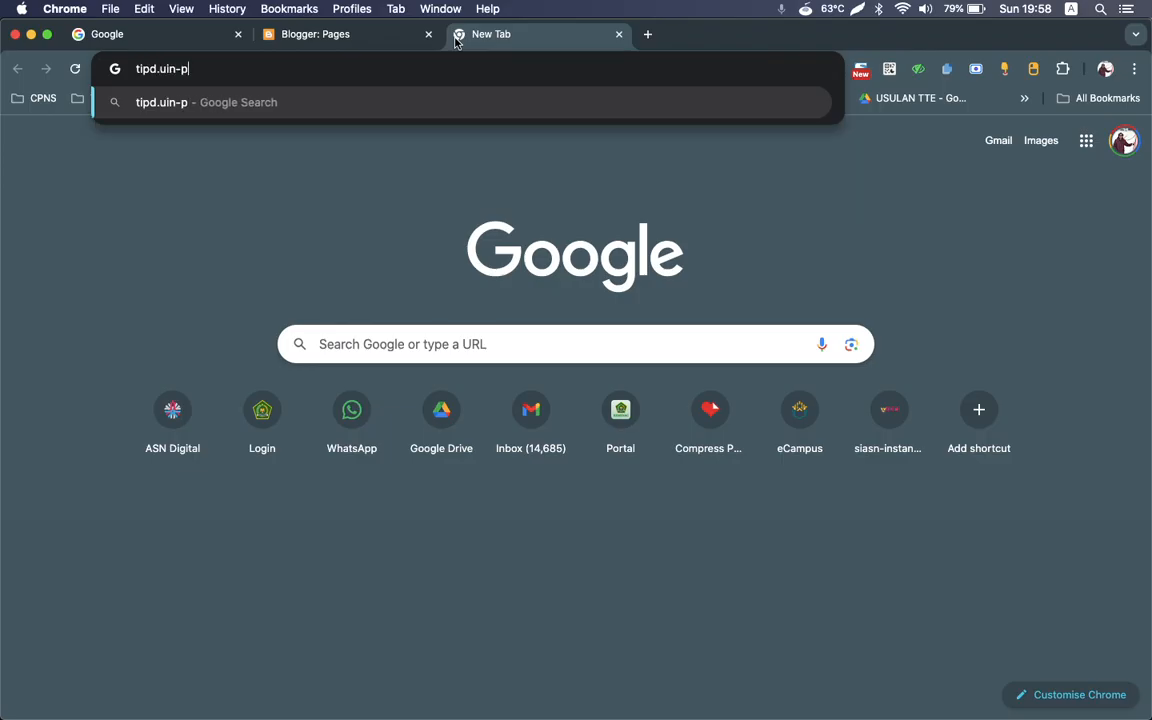
text(ak)
key(BackSpace)
text(langkaraya.)
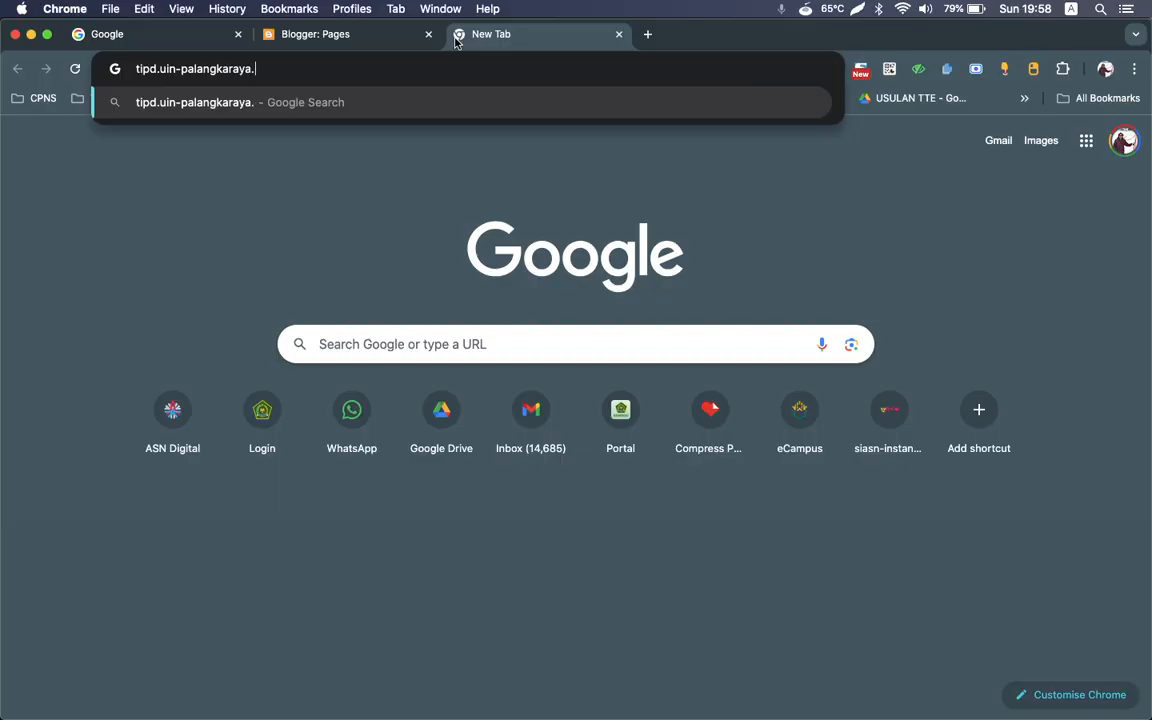
text(ac.id)
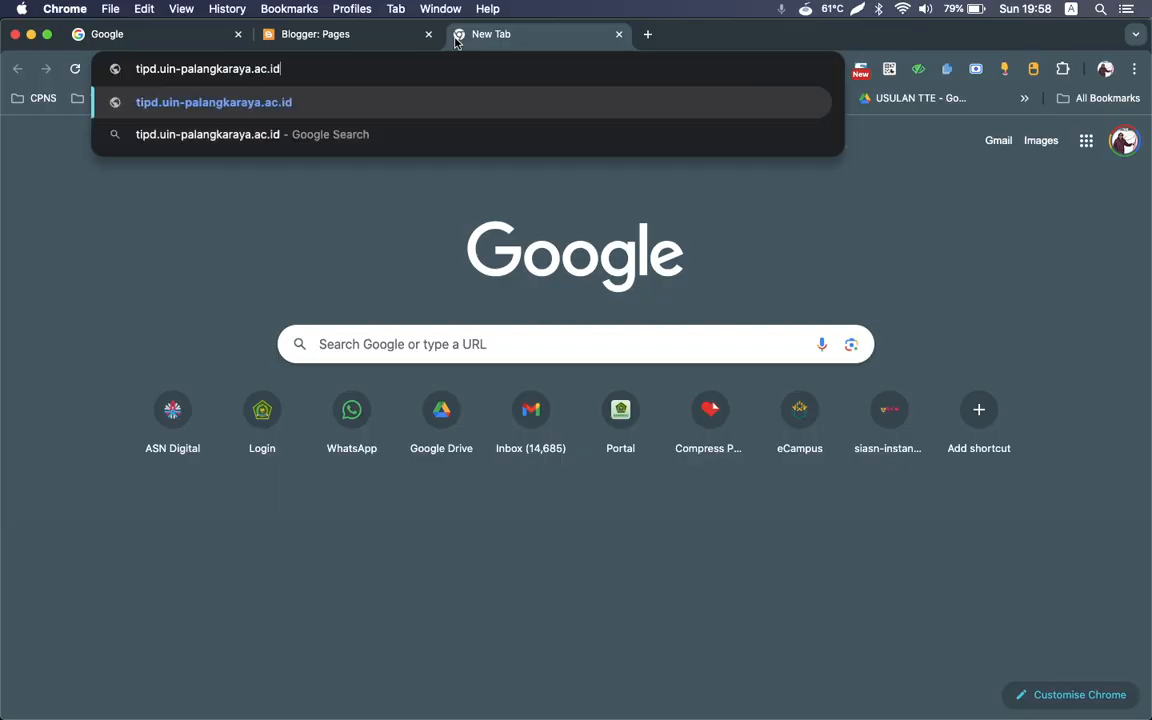
key(Return)
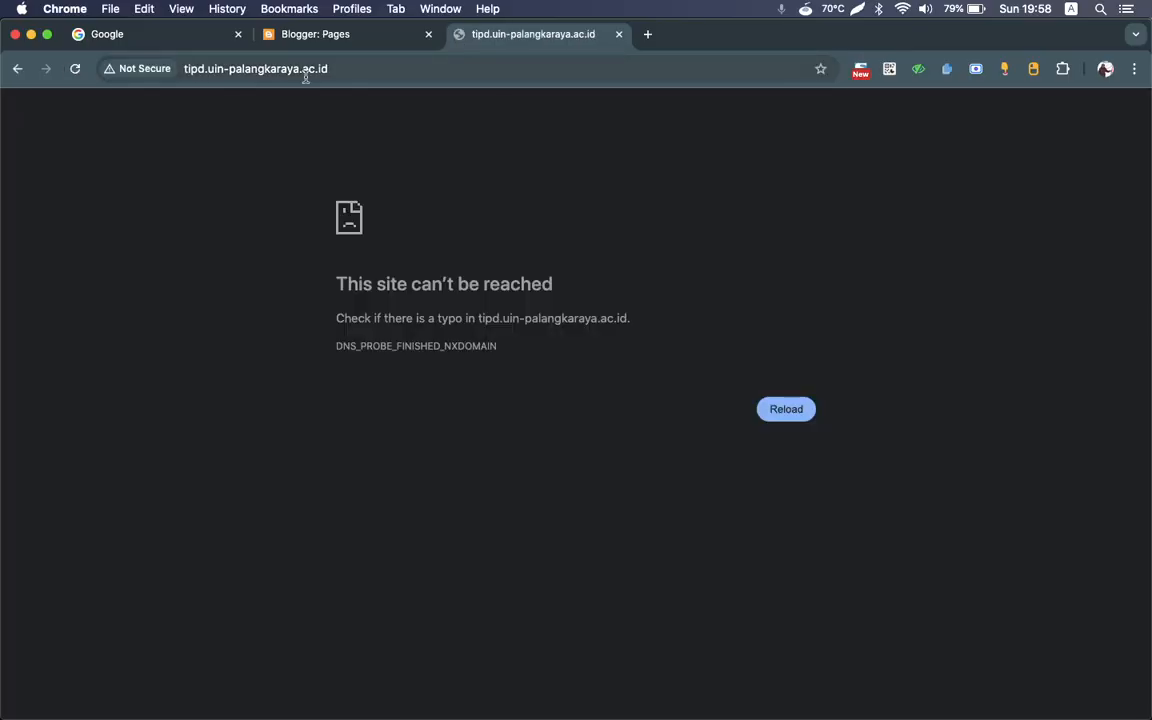
Step: Correct the web address to tipd.iain-palangkaraya.ac.id and load the site
click(226, 70)
click(148, 69)
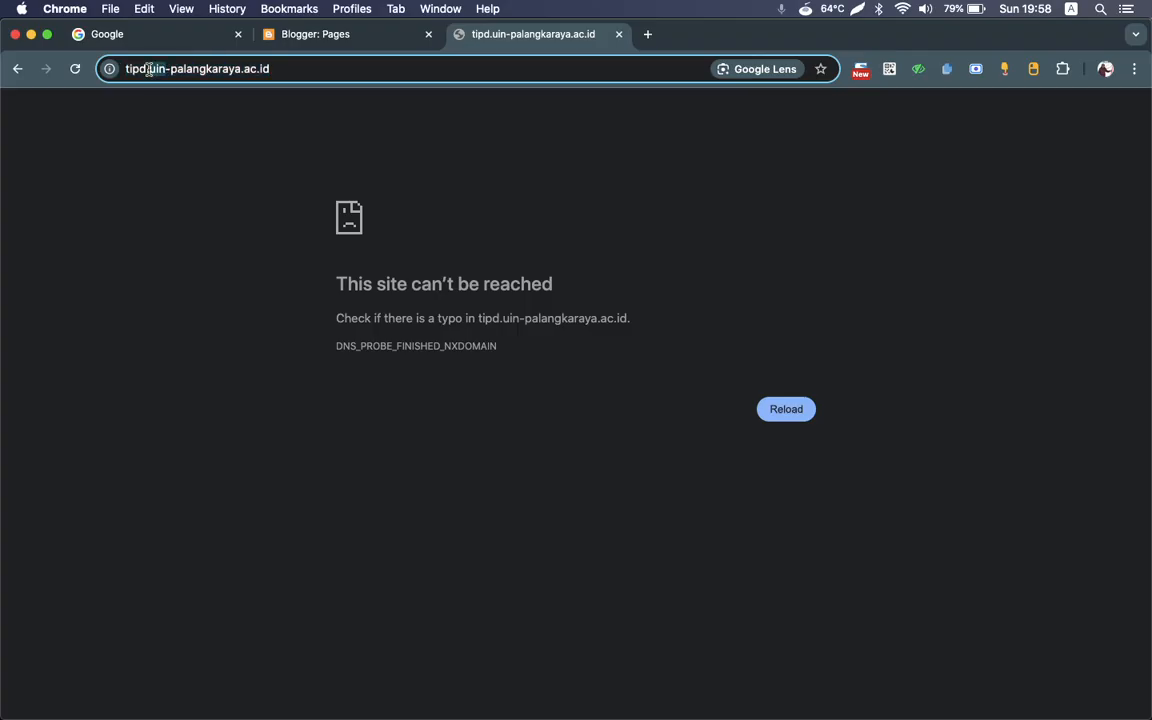
text(iain)
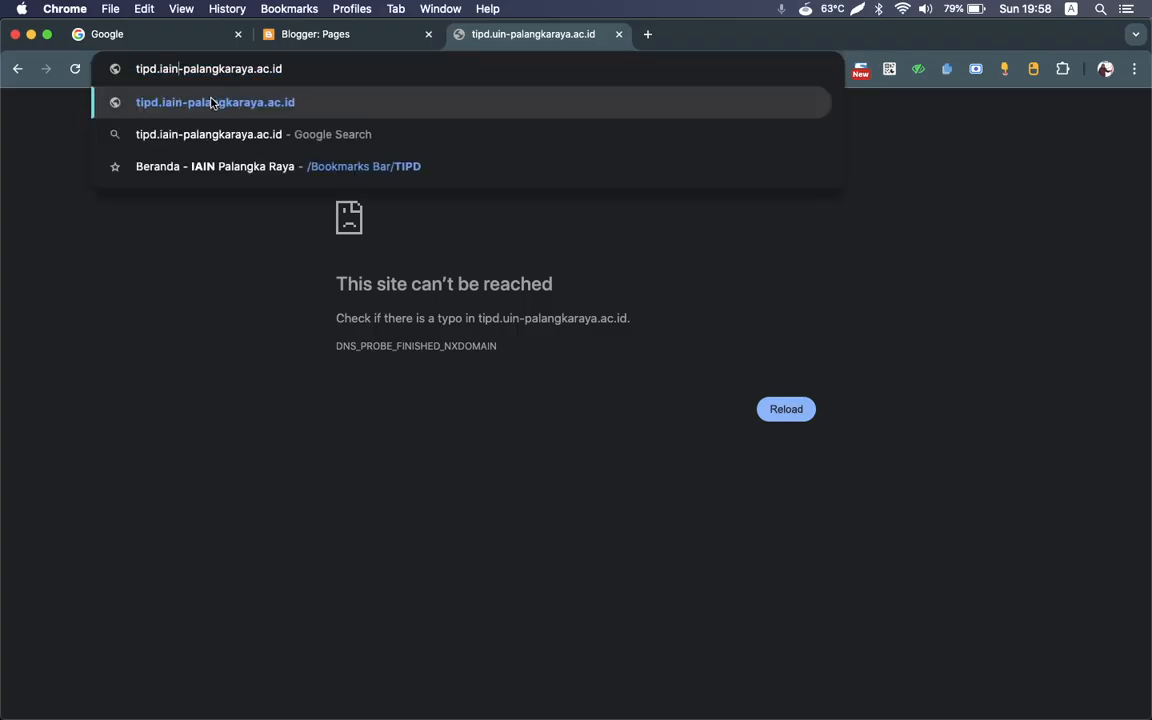
key(Return)
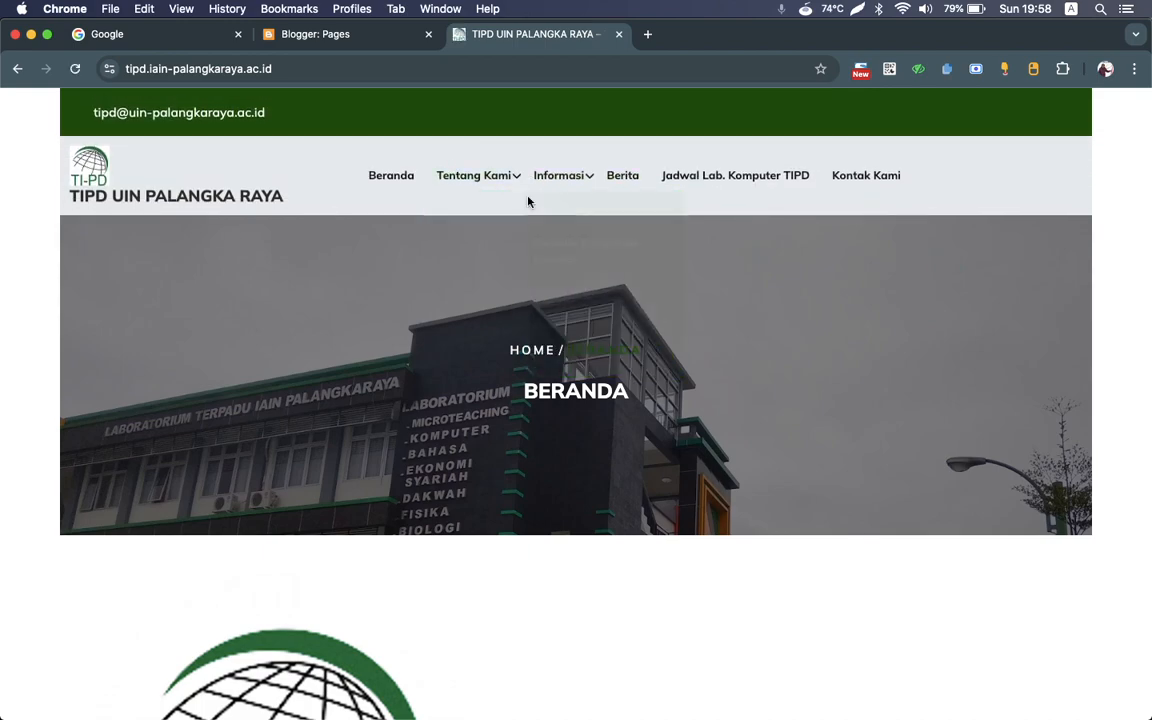
Step: Look over the example site's home page and its Kontak Kami page as examples of static pages
scroll(424, 314, down, 15)
scroll(424, 313, up, 20)
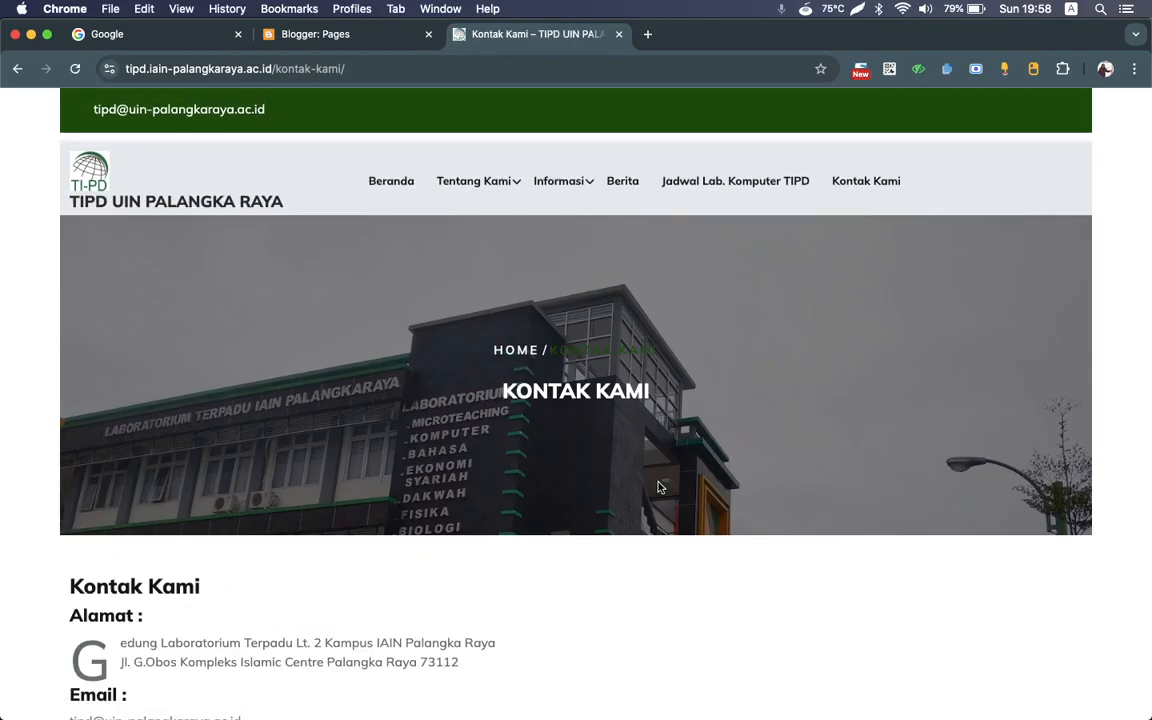
scroll(658, 488, down, 2)
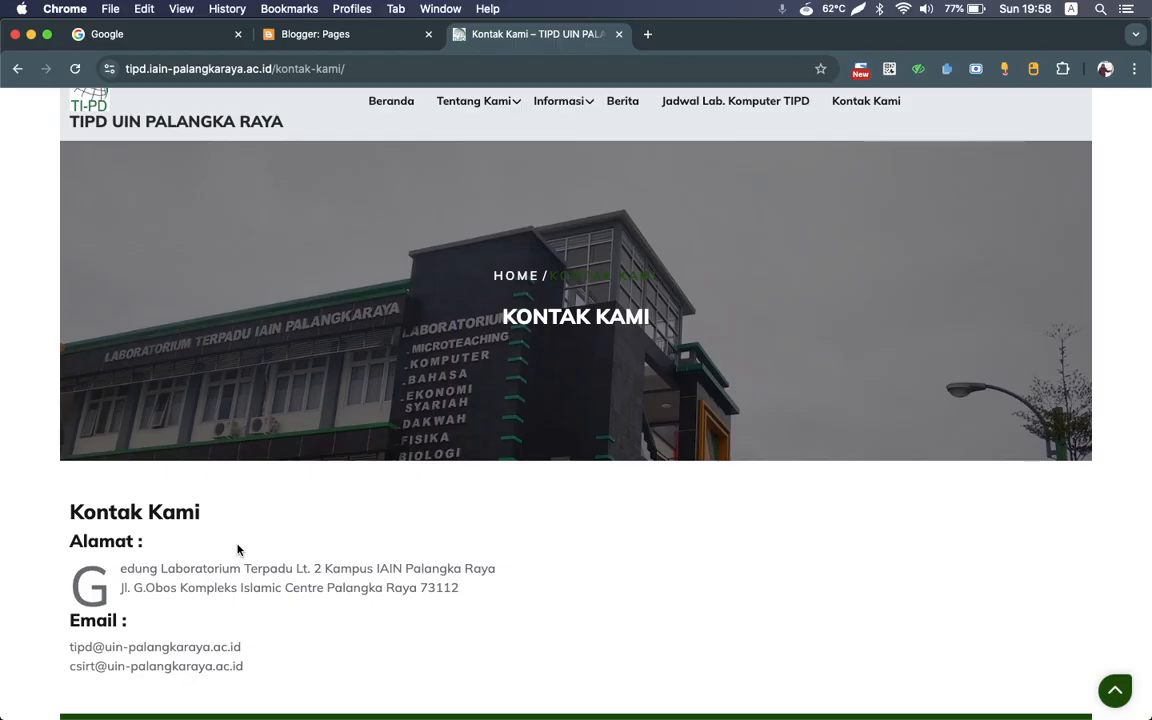
scroll(237, 549, down, 1)
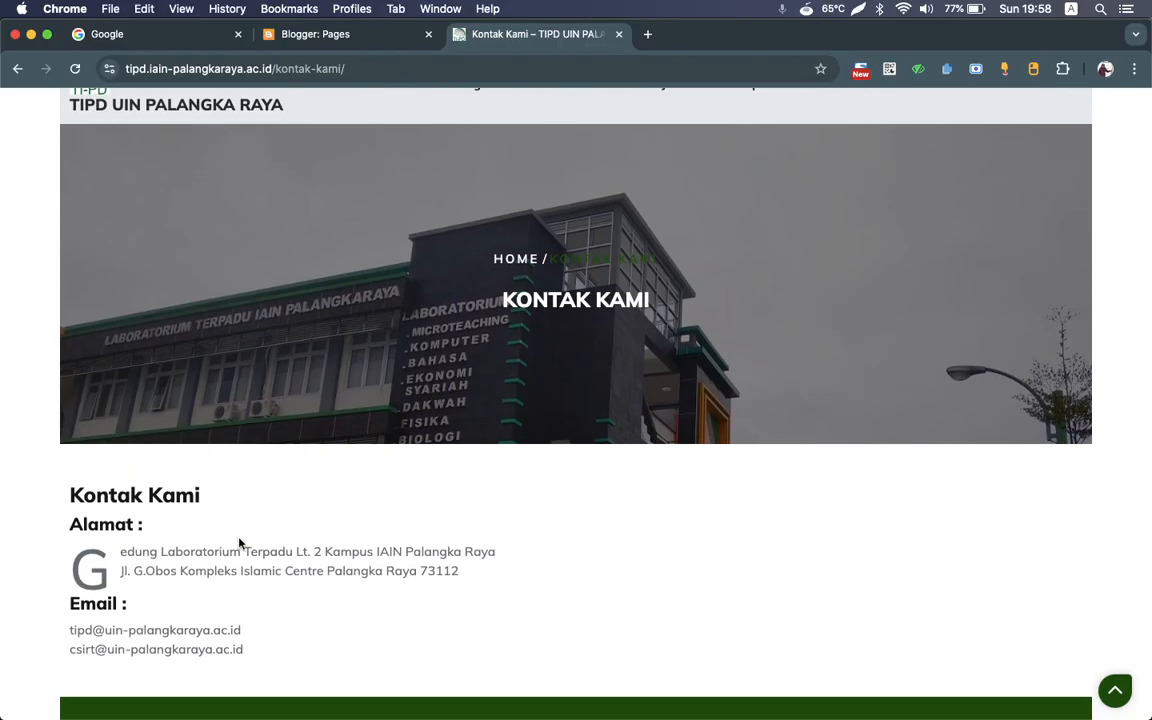
Step: Return to the Blogger dashboard and look over the gadget areas in the blog's Layout section
click(340, 34)
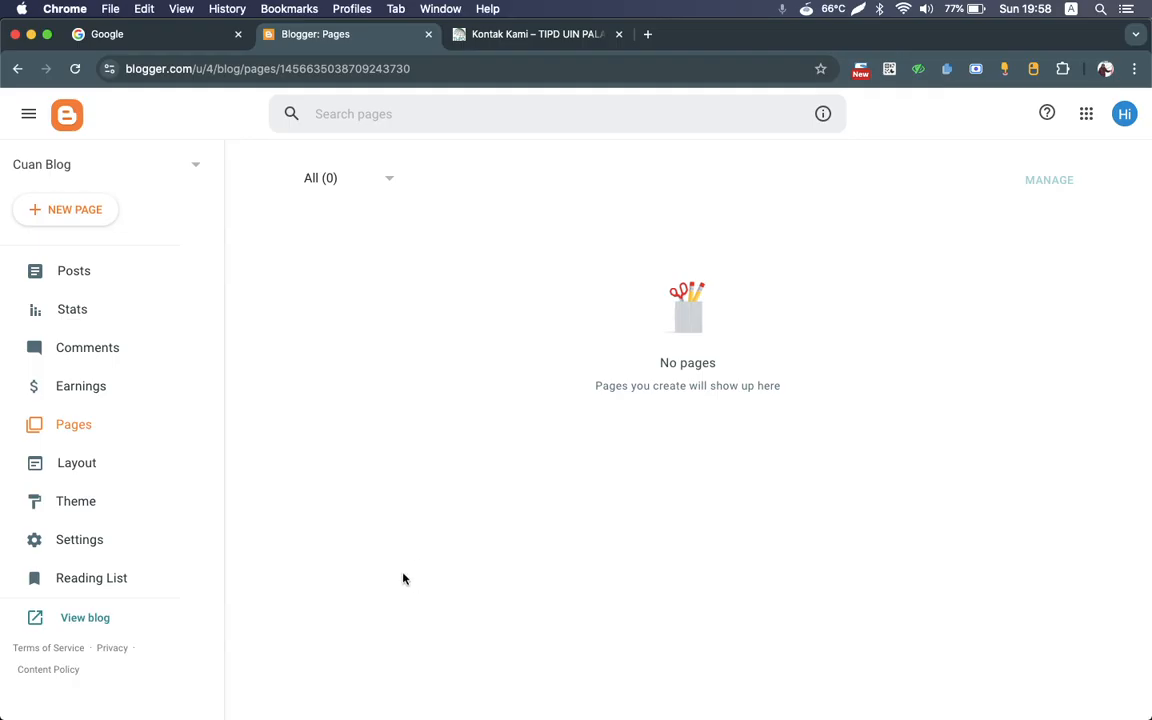
click(67, 470)
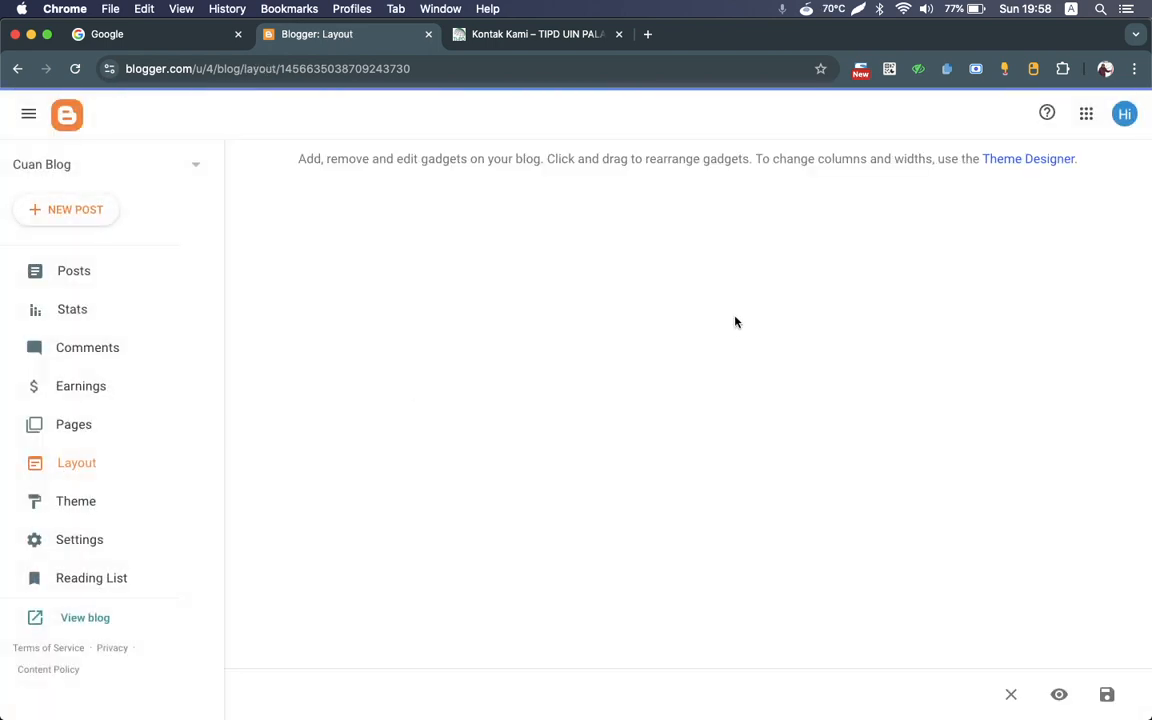
scroll(576, 406, down, 10)
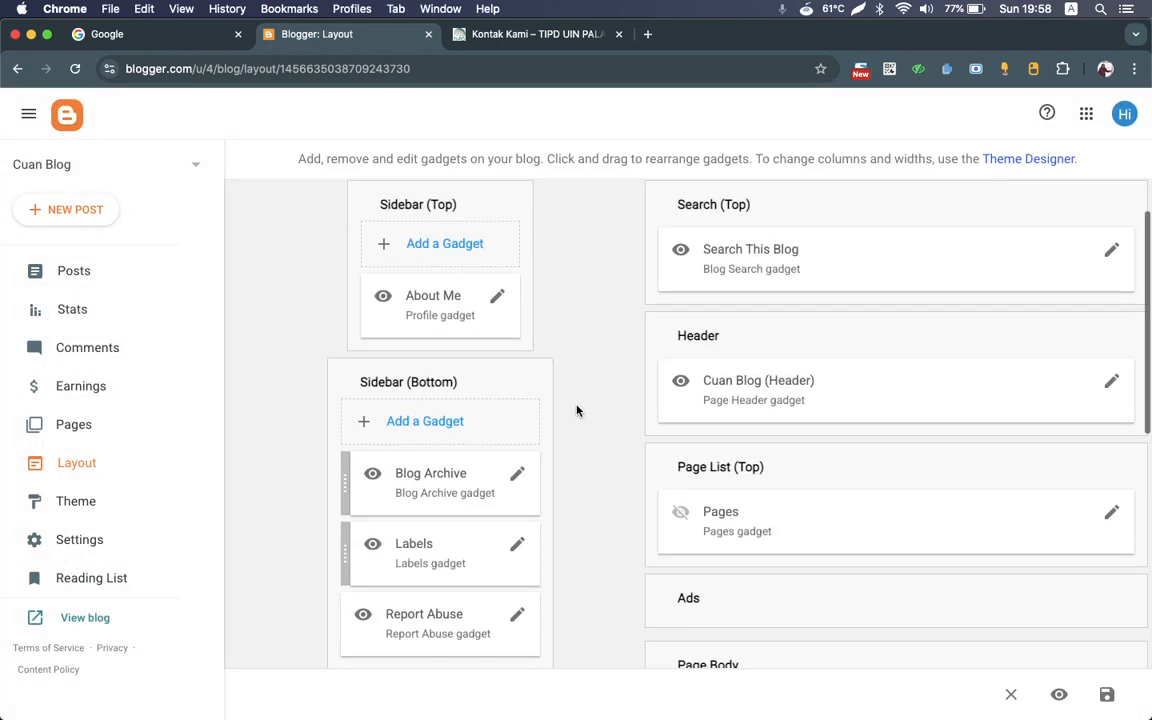
scroll(576, 408, up, 10)
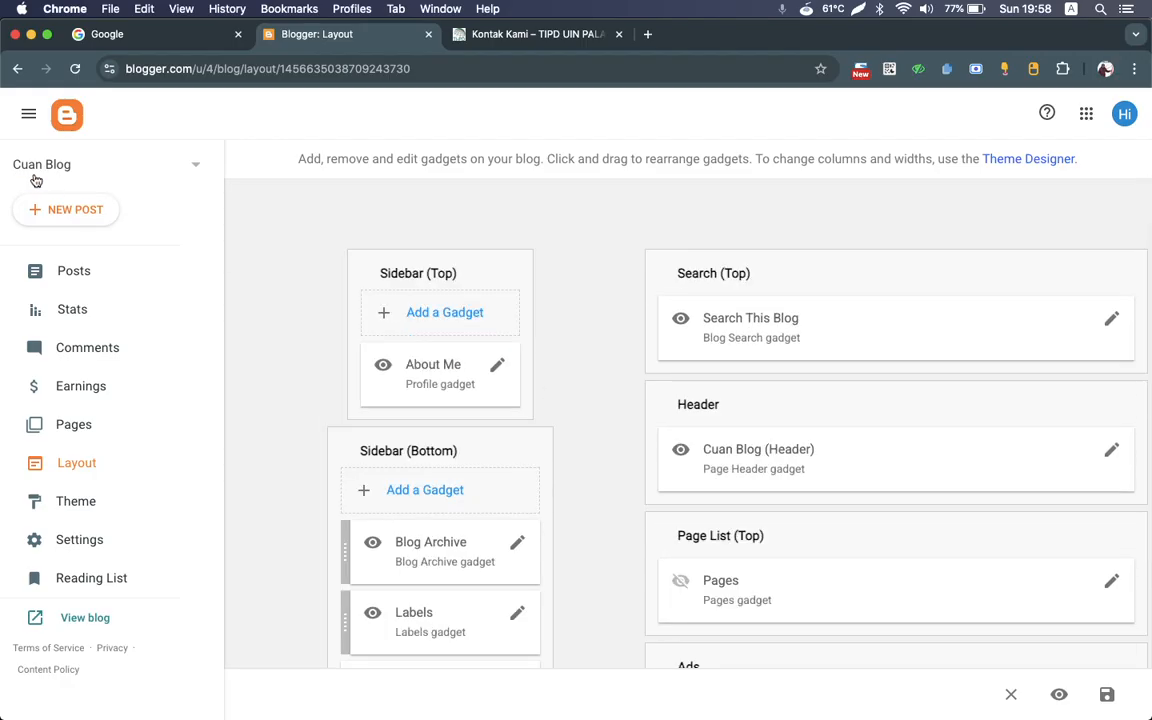
click(86, 163)
click(270, 426)
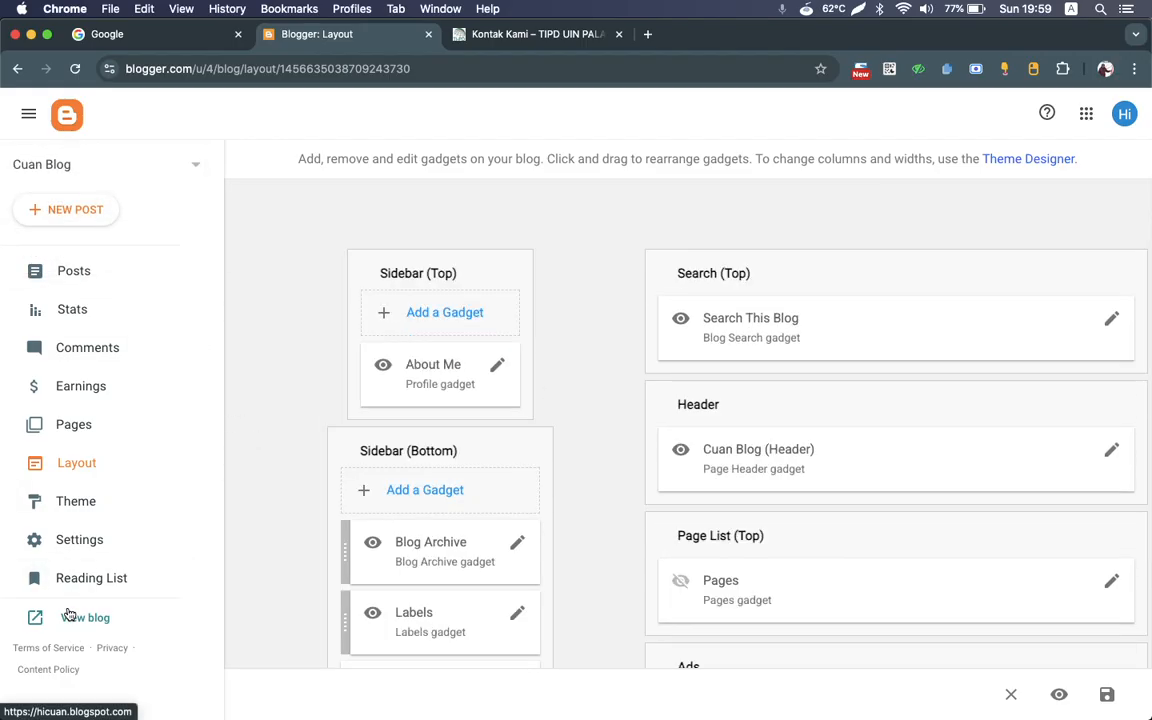
Step: View the live blog, and compare it with the sidebar, header, page body and footer areas in the Layout section
click(69, 615)
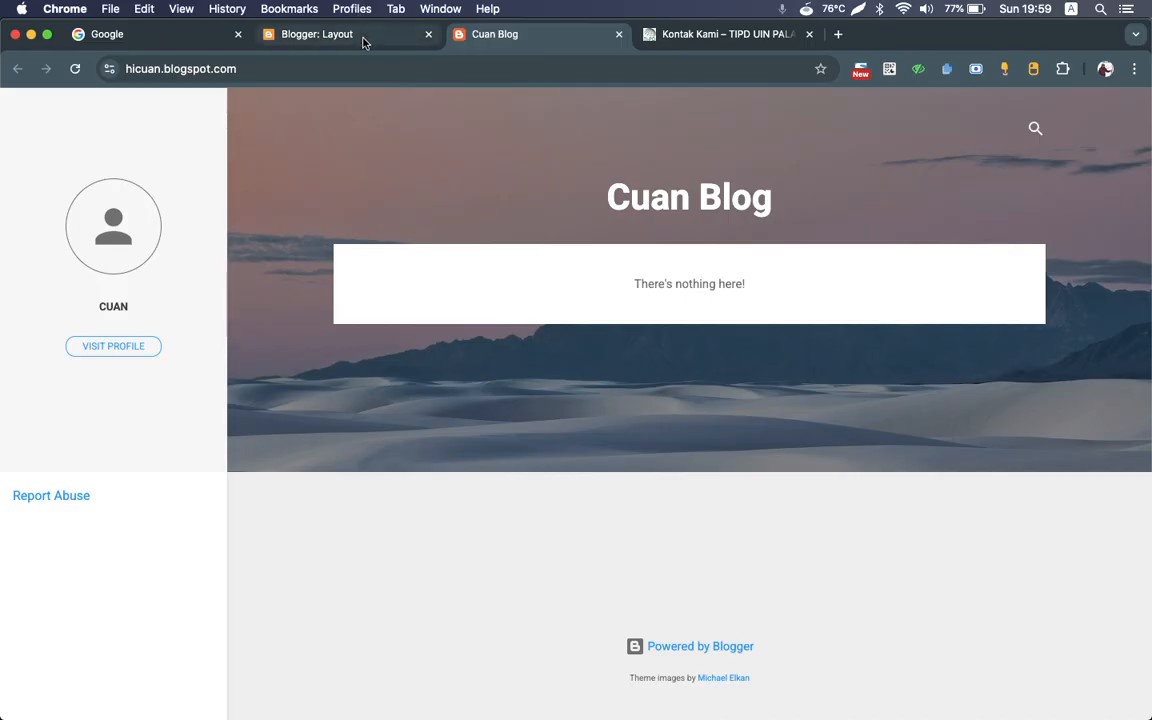
click(361, 42)
scroll(597, 442, down, 3)
scroll(597, 442, up, 3)
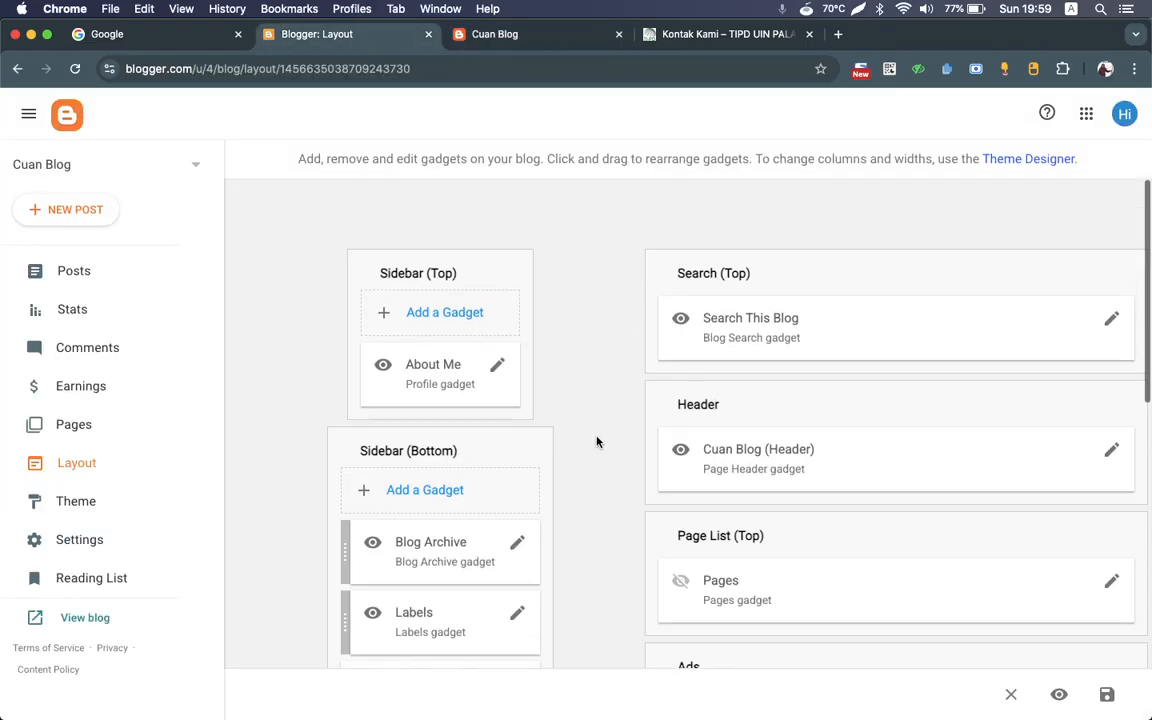
scroll(597, 442, down, 3)
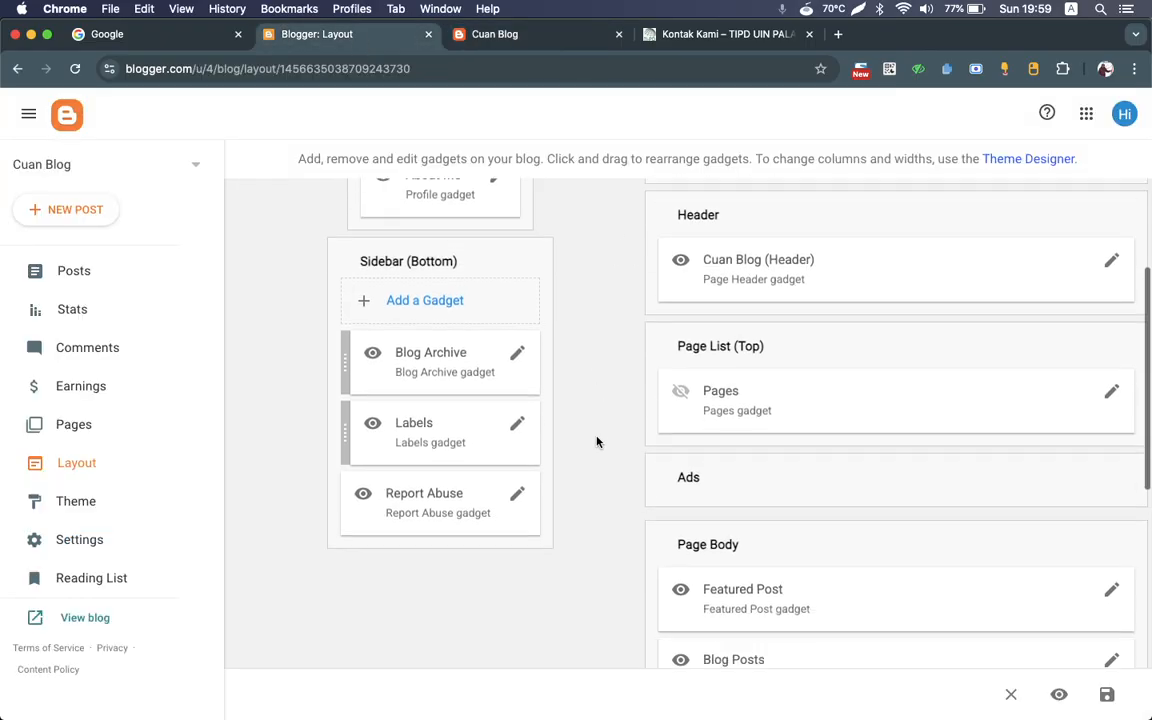
scroll(597, 442, up, 3)
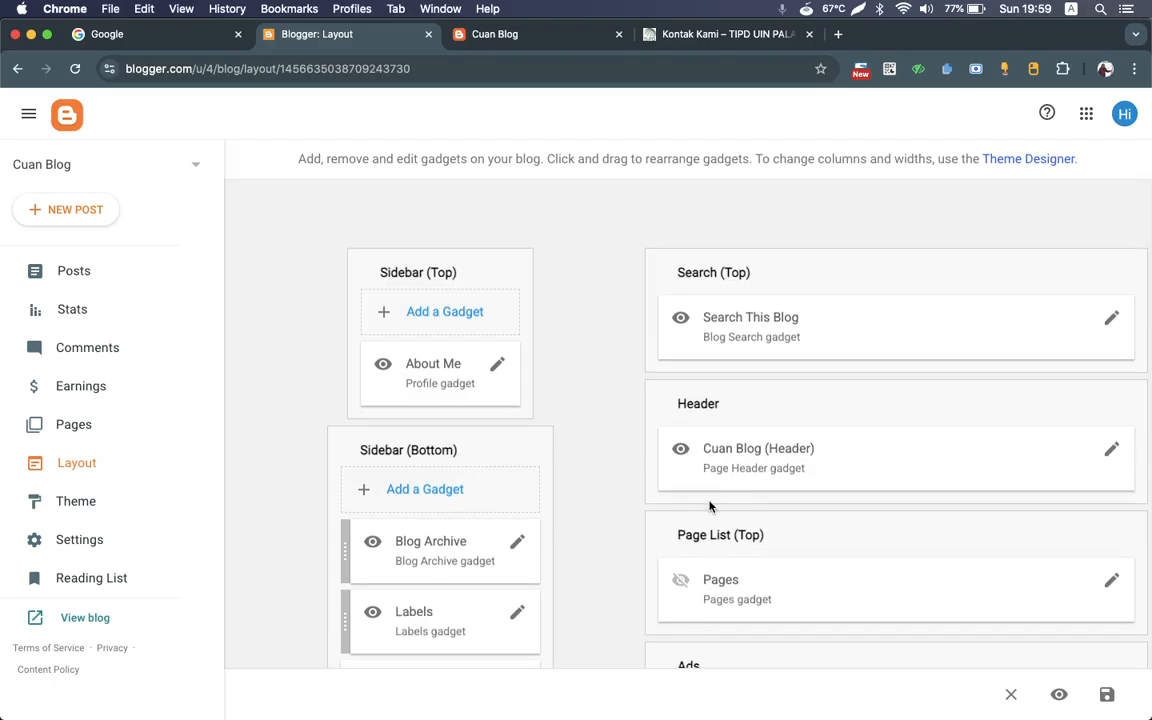
scroll(710, 506, down, 10)
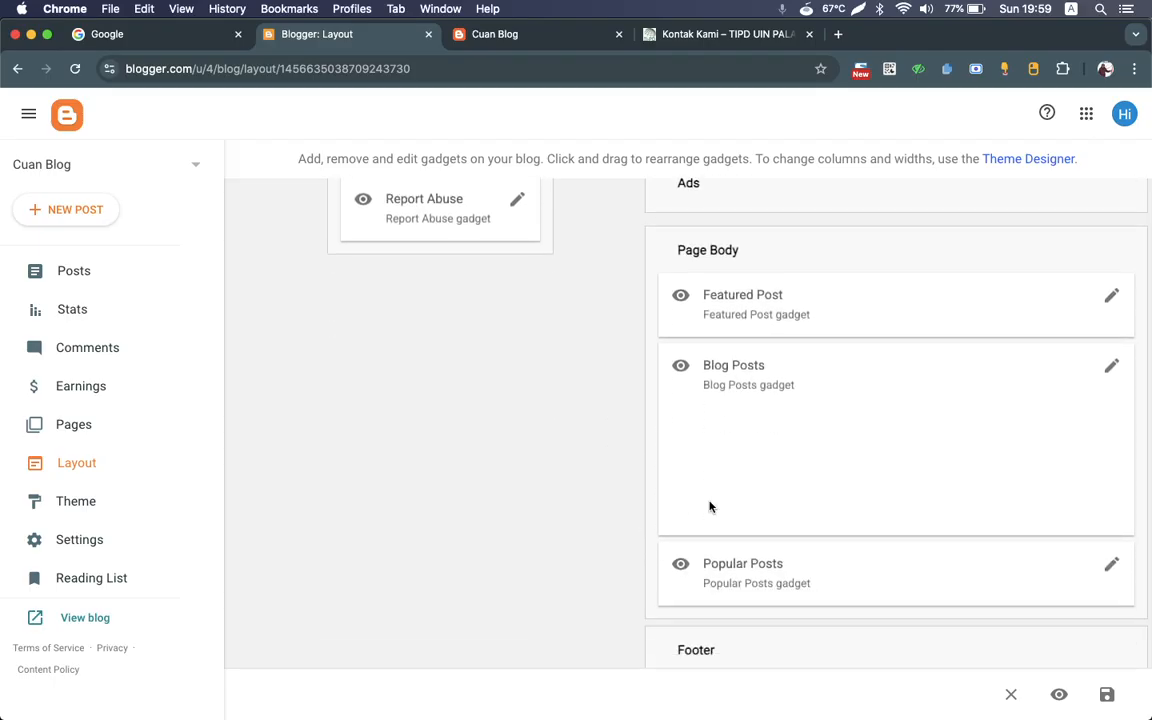
scroll(710, 506, up, 10)
scroll(710, 506, down, 11)
scroll(710, 506, up, 2)
scroll(710, 506, up, 10)
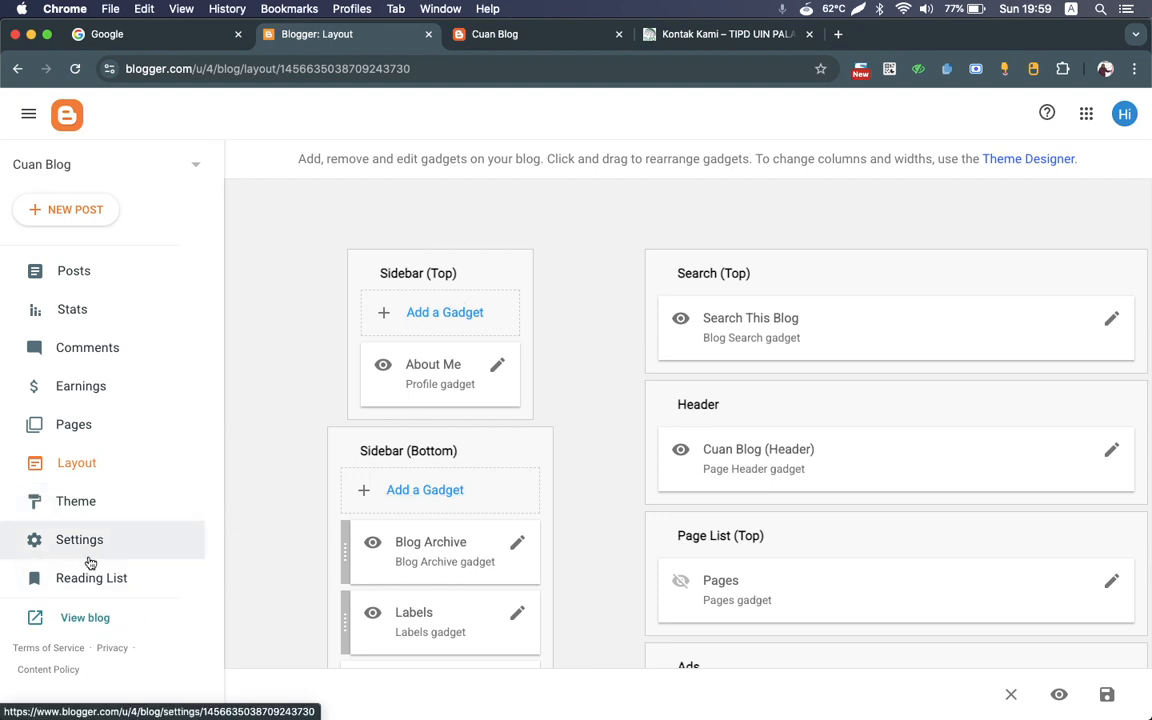
Step: Browse the available blog themes in the Theme section, from Contempo through Notable, Essential and Simple to Watermark
click(90, 502)
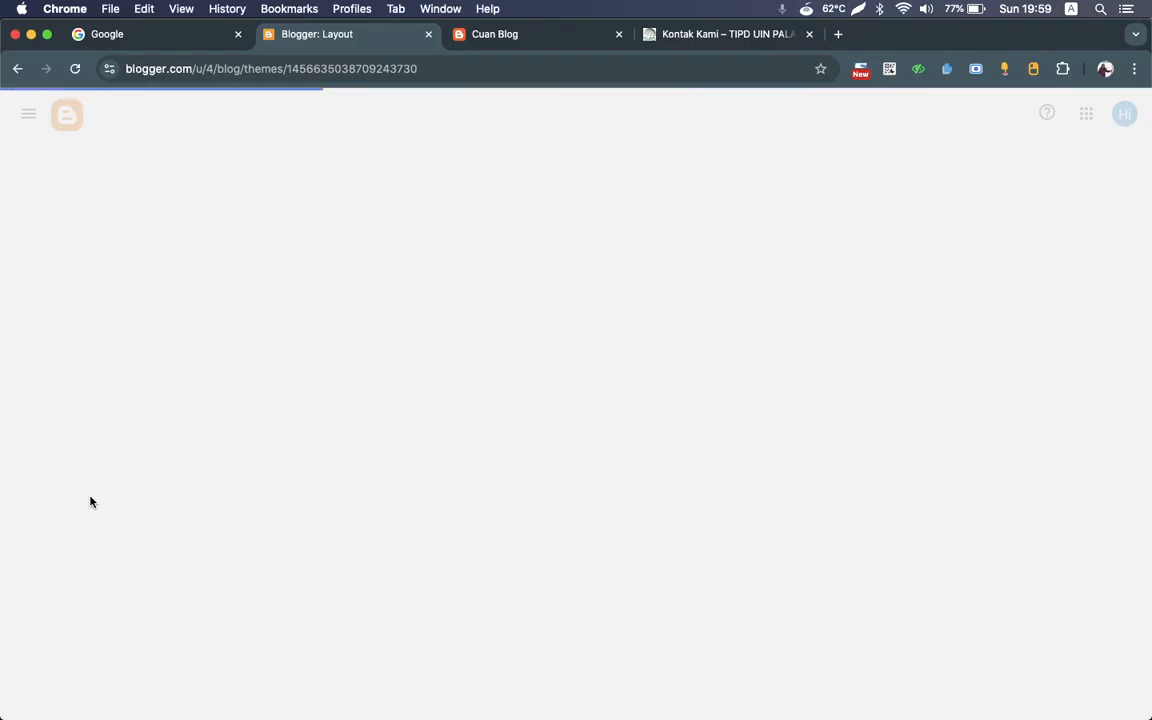
scroll(649, 295, down, 3)
scroll(649, 295, down, 15)
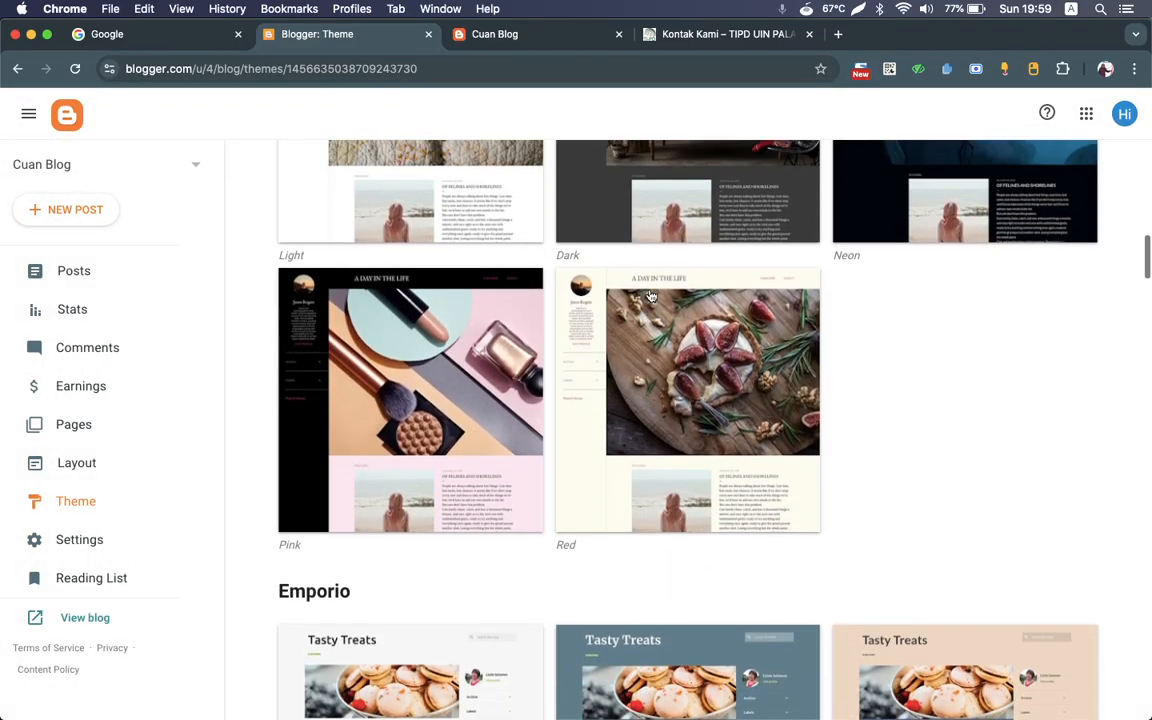
scroll(649, 295, up, 7)
scroll(650, 296, up, 3)
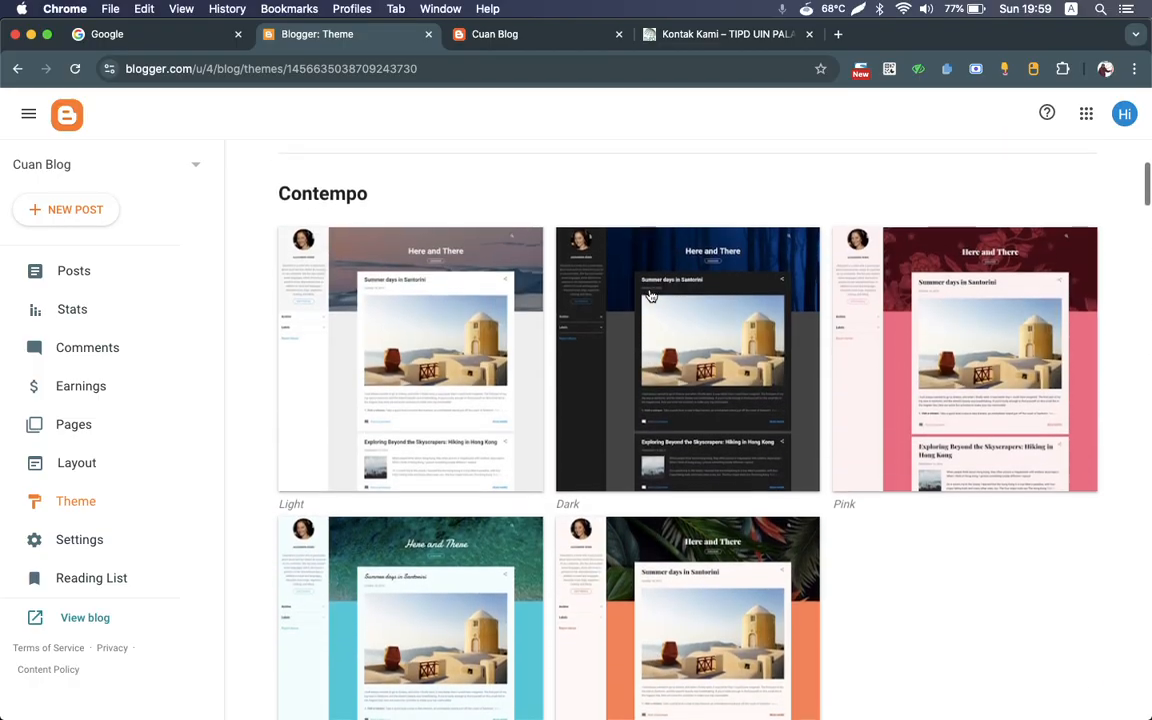
scroll(649, 295, down, 12)
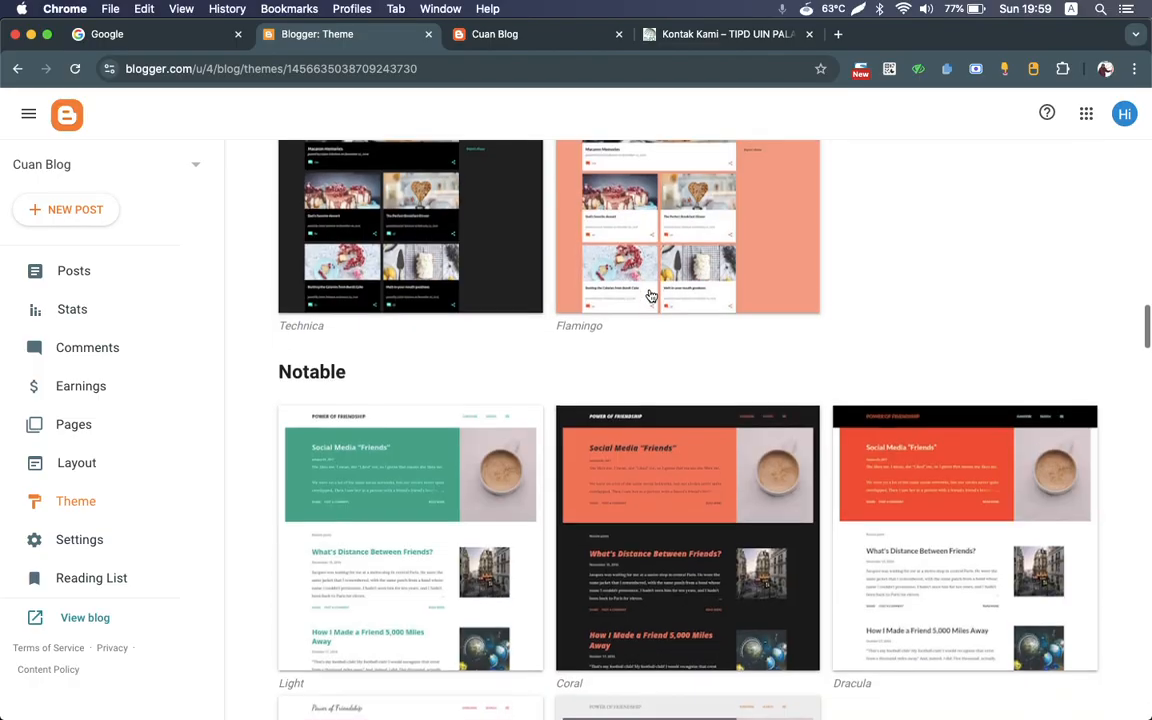
scroll(430, 450, down, 2)
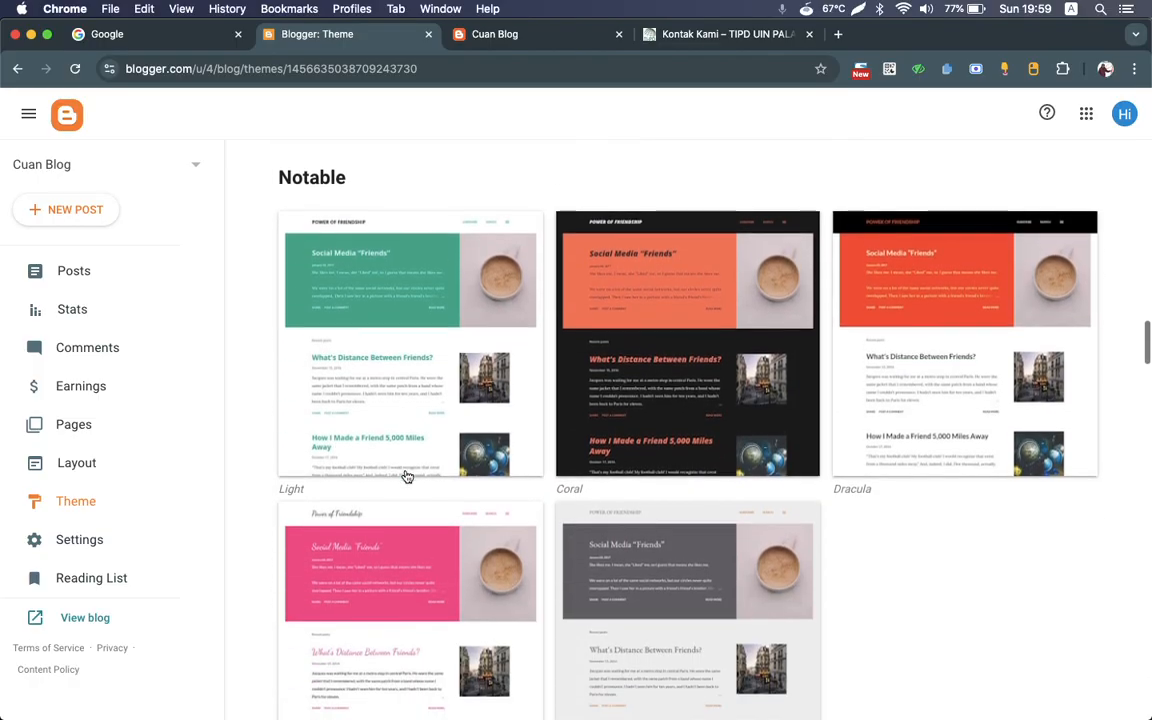
scroll(387, 312, up, 1)
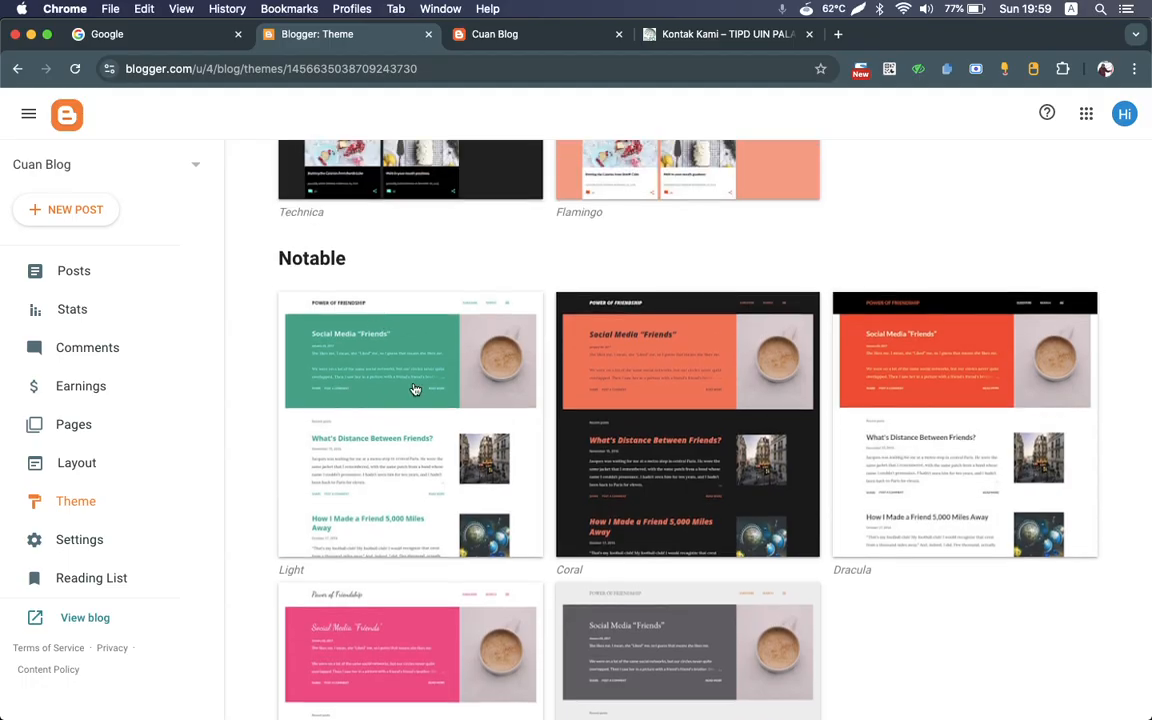
scroll(415, 389, down, 5)
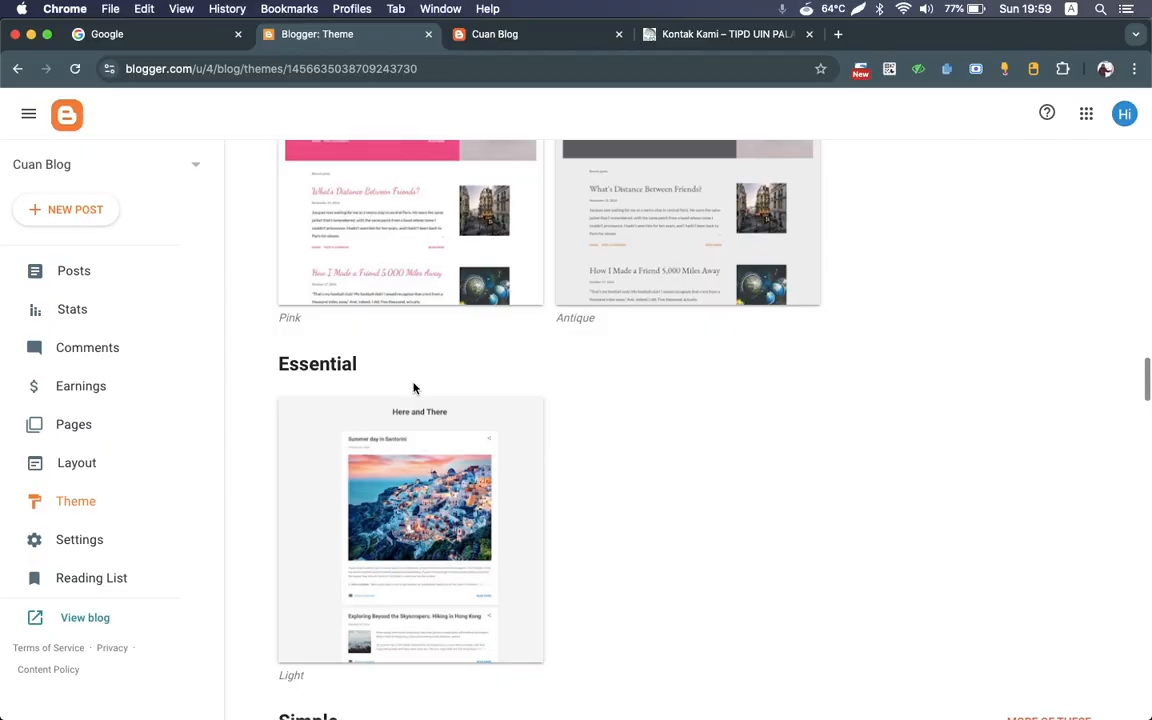
scroll(415, 389, down, 5)
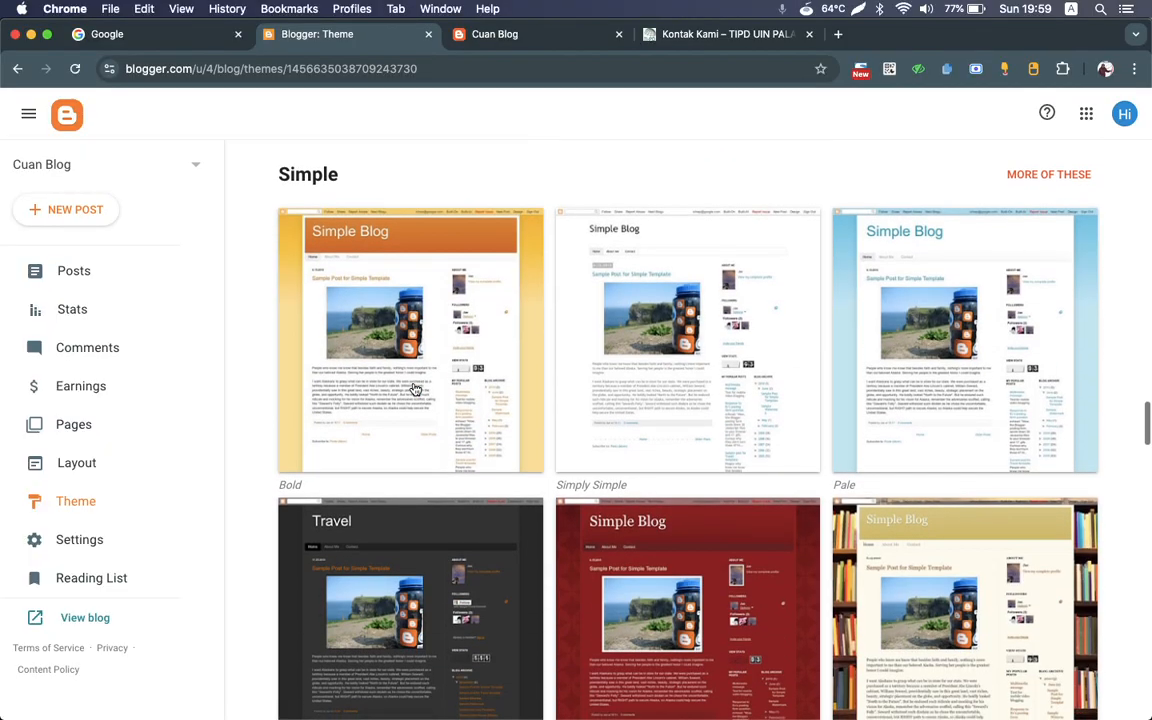
scroll(415, 389, down, 15)
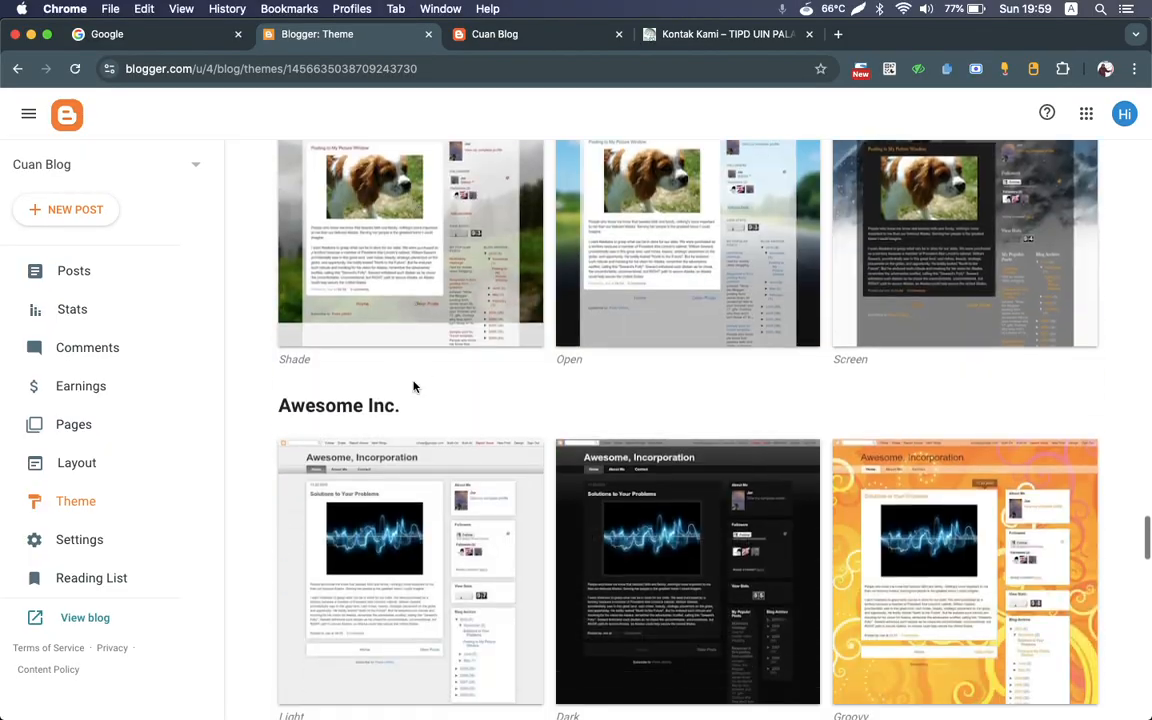
scroll(415, 387, down, 8)
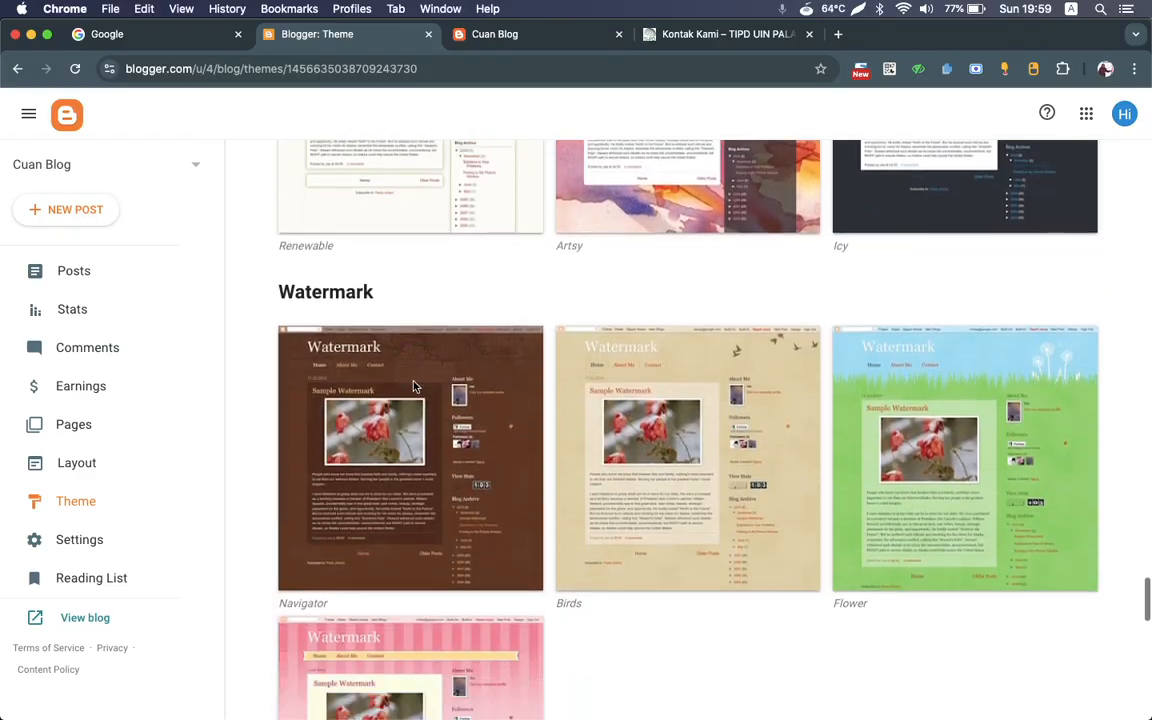
Step: Apply the Notable Light theme to the blog
scroll(415, 387, down, 6)
scroll(415, 387, down, 6)
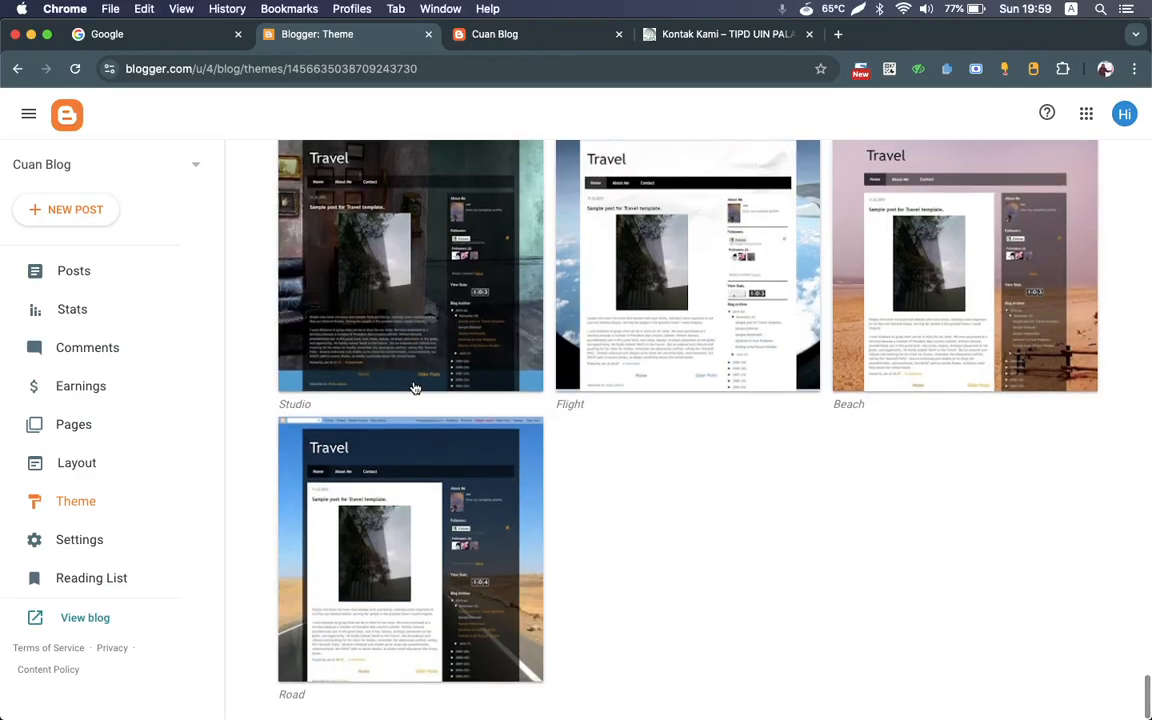
scroll(415, 387, up, 6)
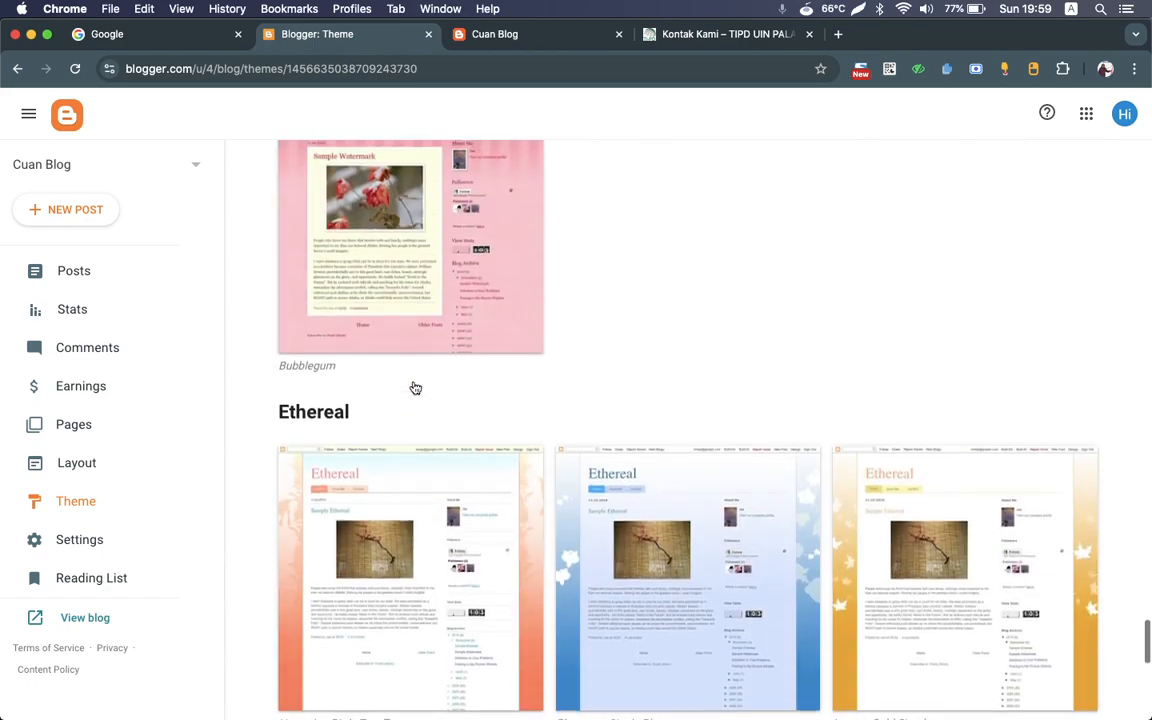
scroll(415, 387, up, 10)
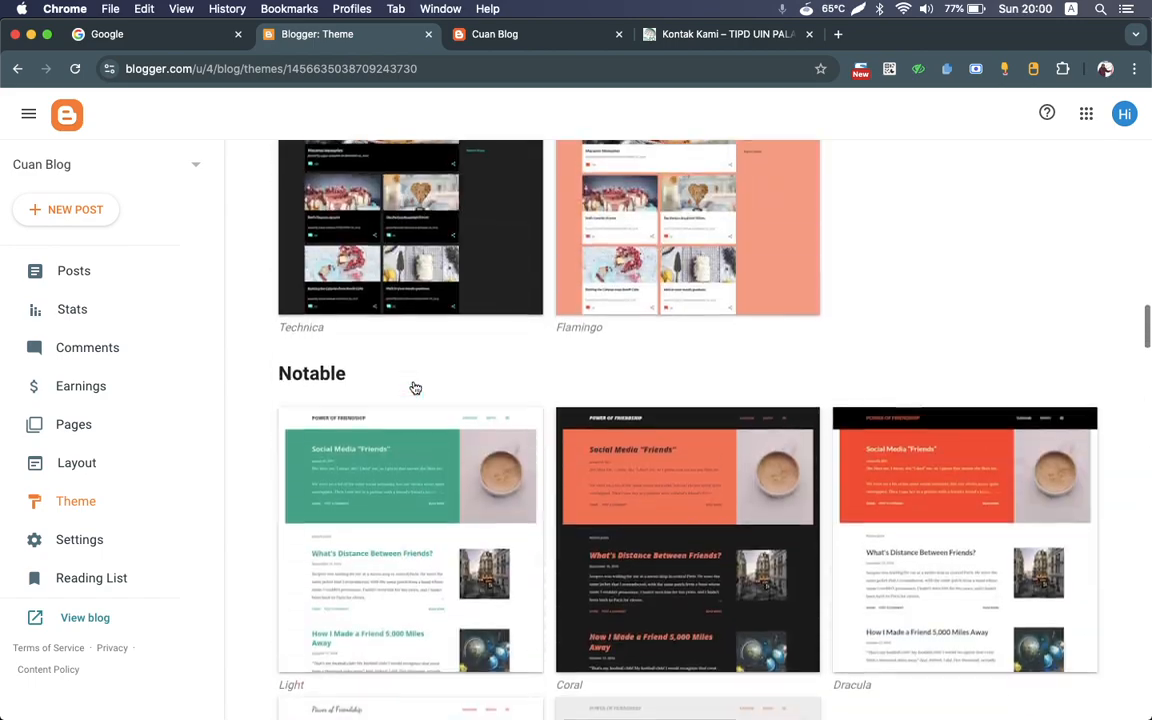
scroll(413, 390, down, 1)
click(380, 374)
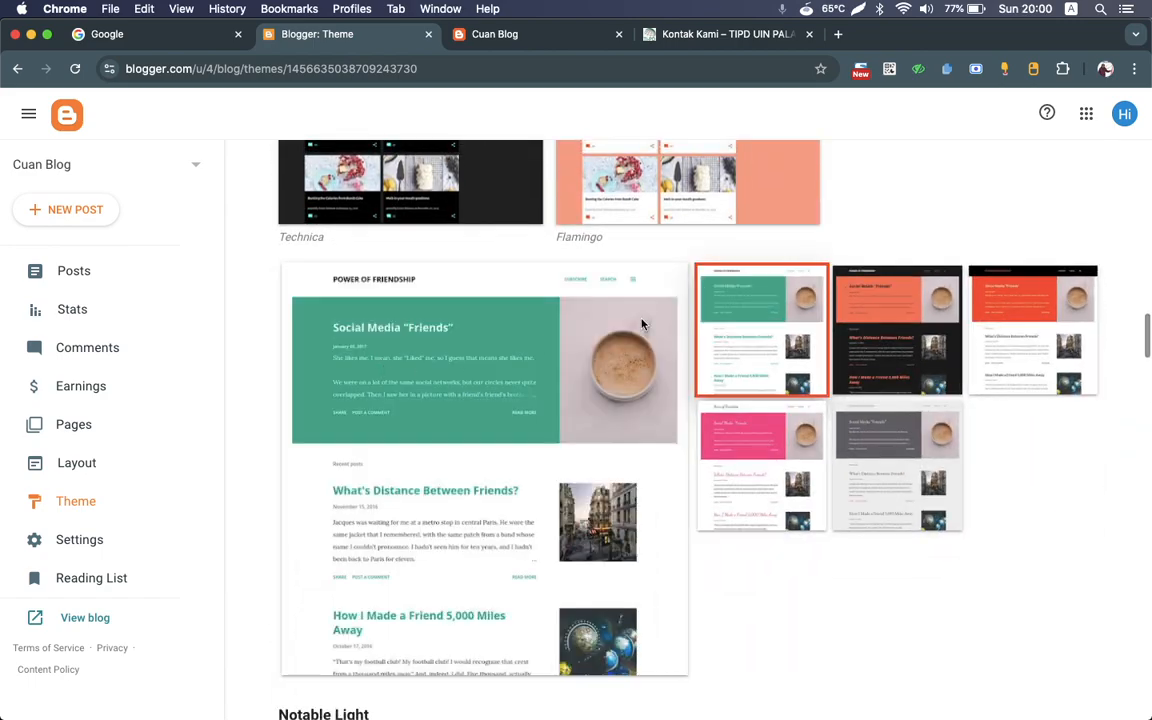
scroll(500, 500, down, 2)
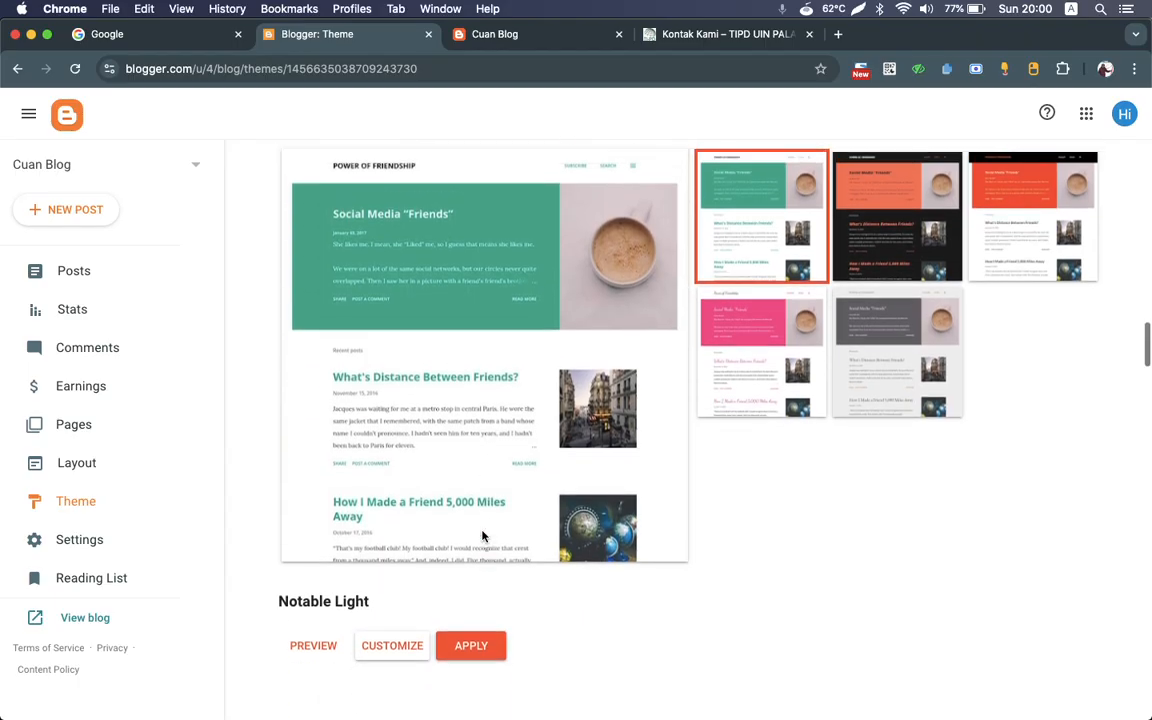
scroll(482, 537, up, 1)
click(479, 662)
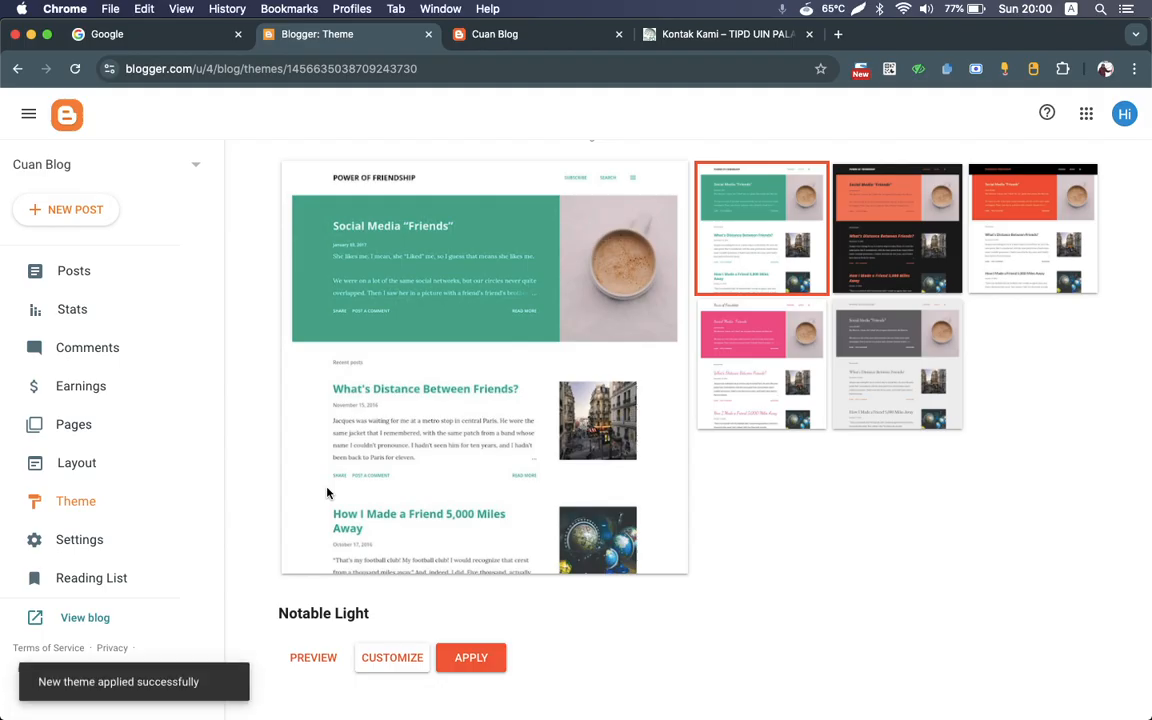
Step: View the live blog with its new theme, close the outdated blog tab, and look at the blog's sidebar menu
click(82, 619)
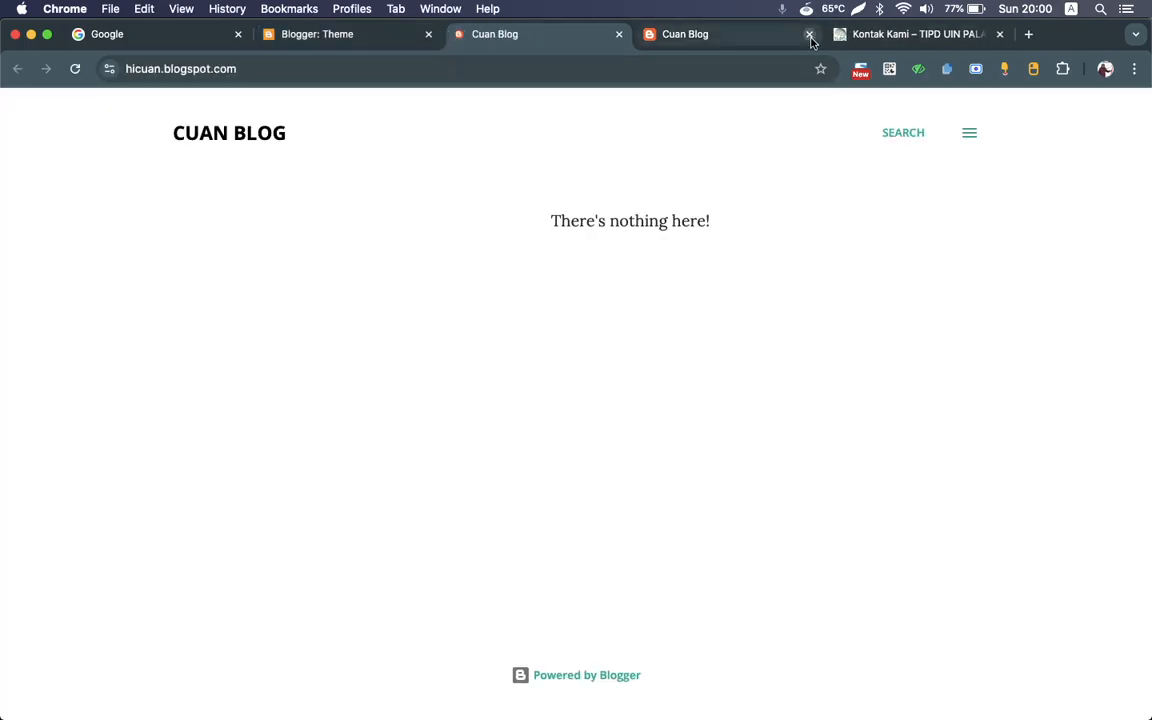
click(809, 34)
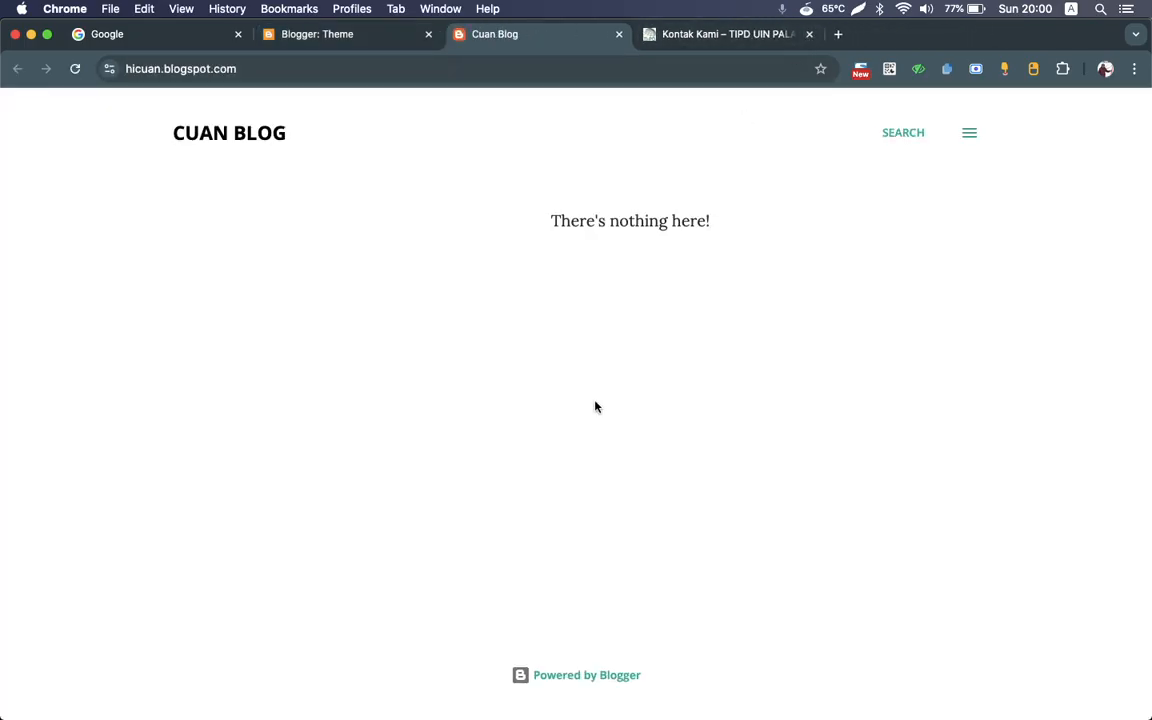
click(968, 134)
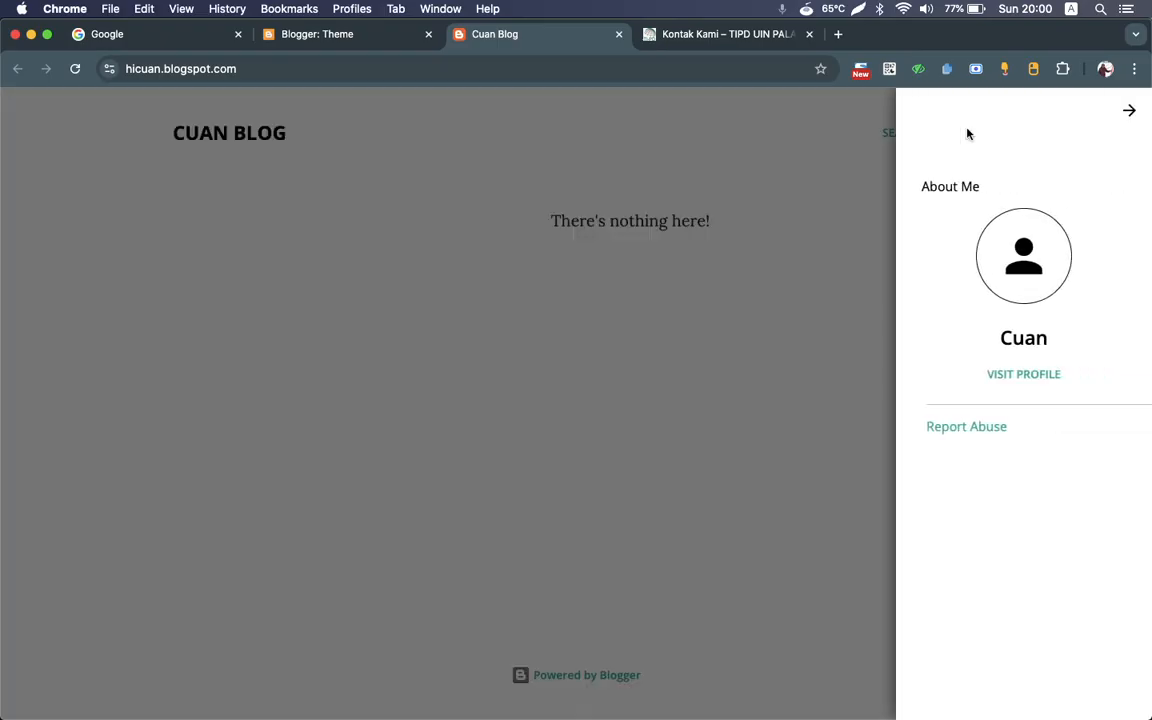
click(1124, 113)
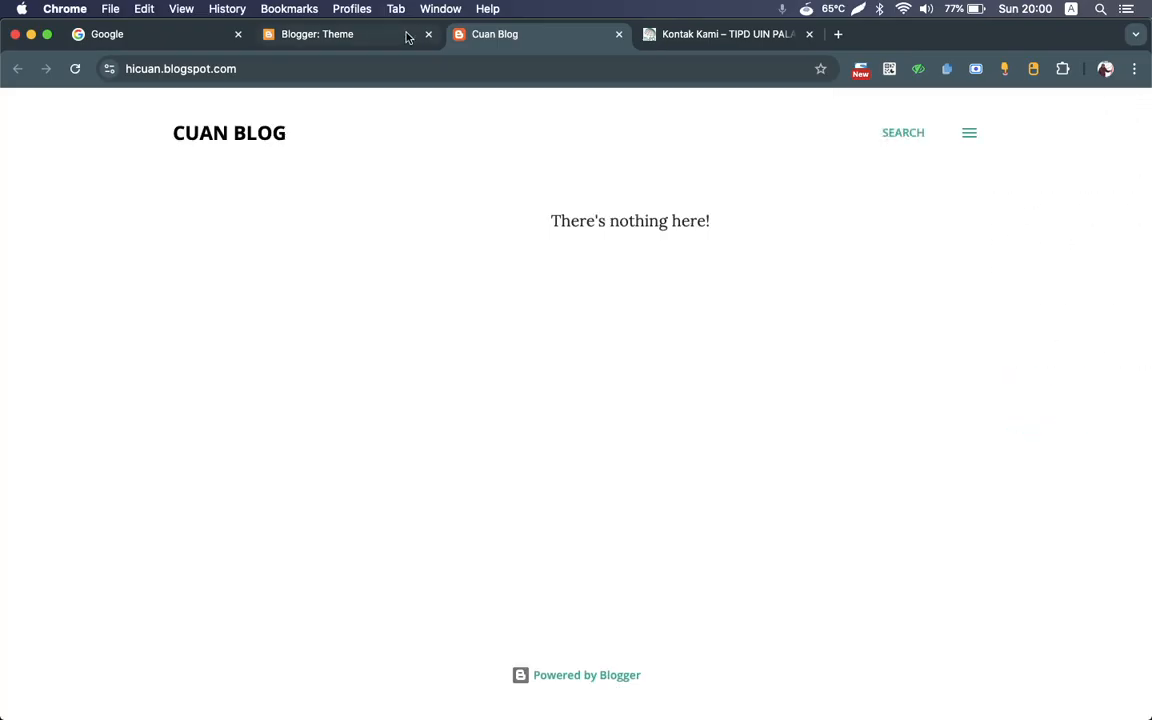
Step: Return to the Blogger dashboard and look over the Basic, Privacy and Publishing sections of the blog's Settings
click(346, 44)
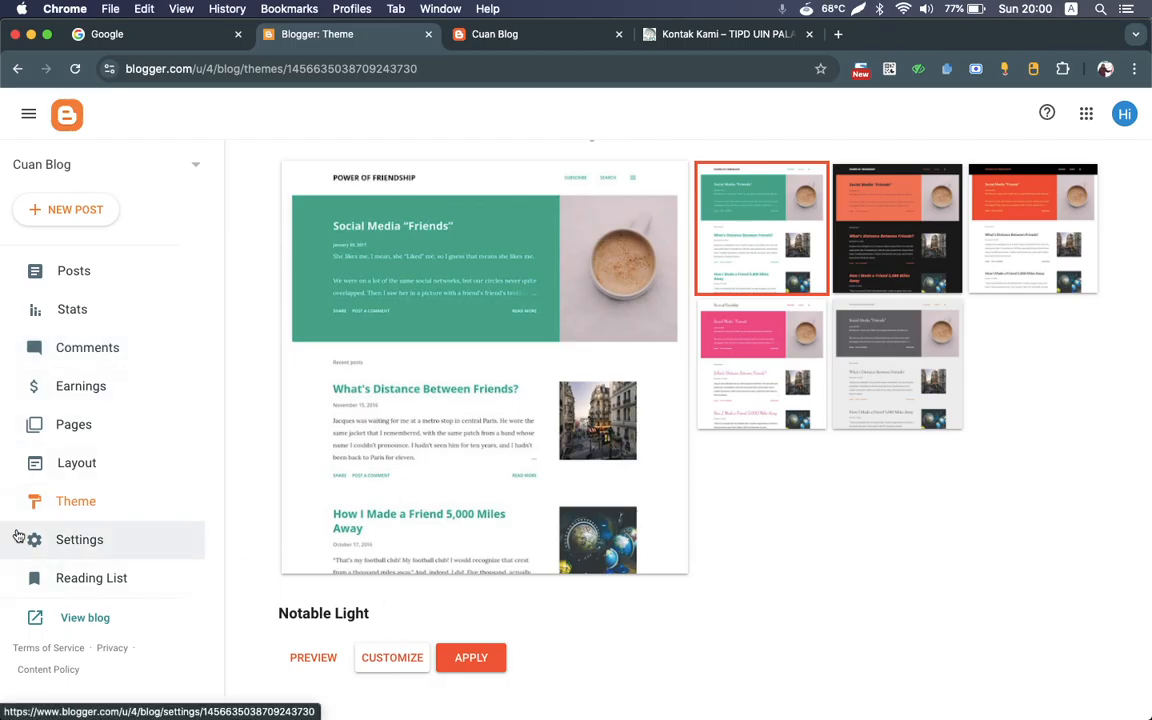
click(88, 541)
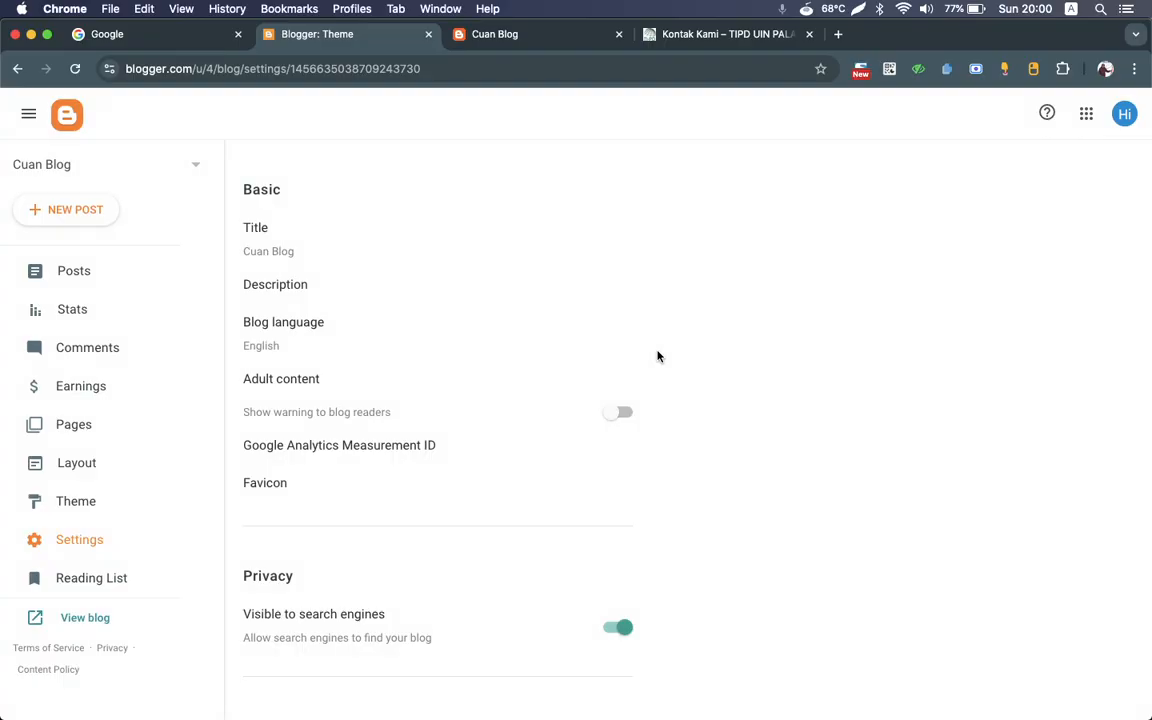
scroll(313, 334, down, 1)
scroll(313, 334, up, 1)
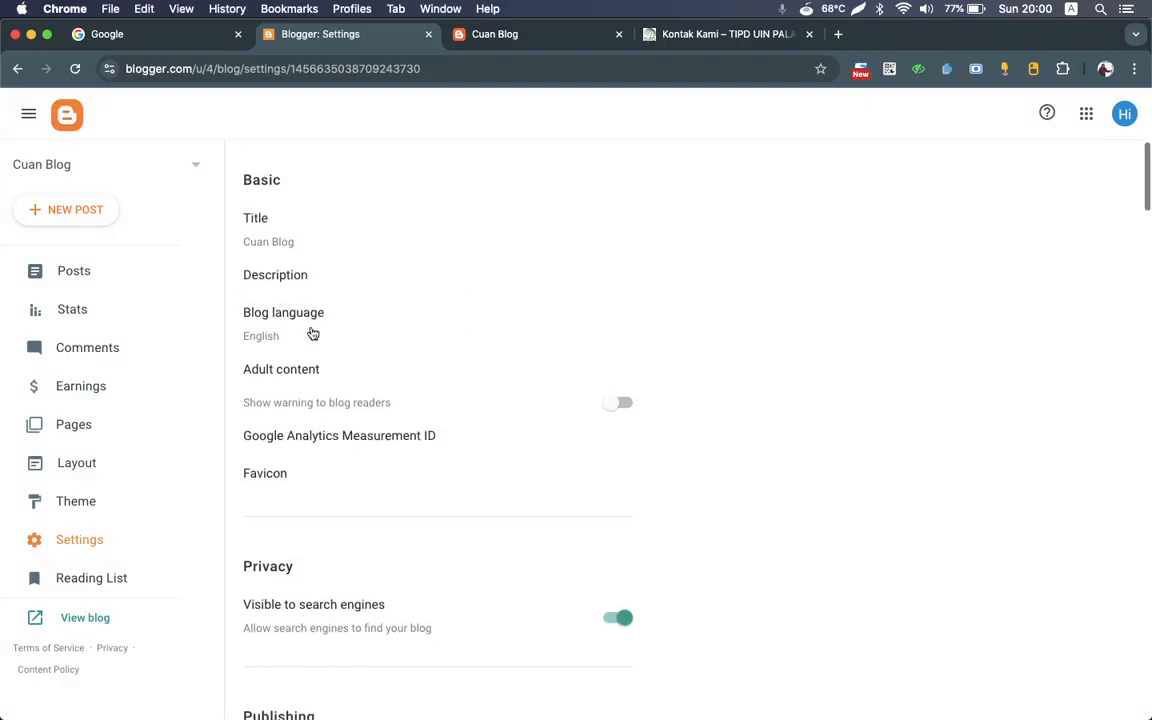
scroll(313, 334, down, 1)
scroll(313, 334, down, 1)
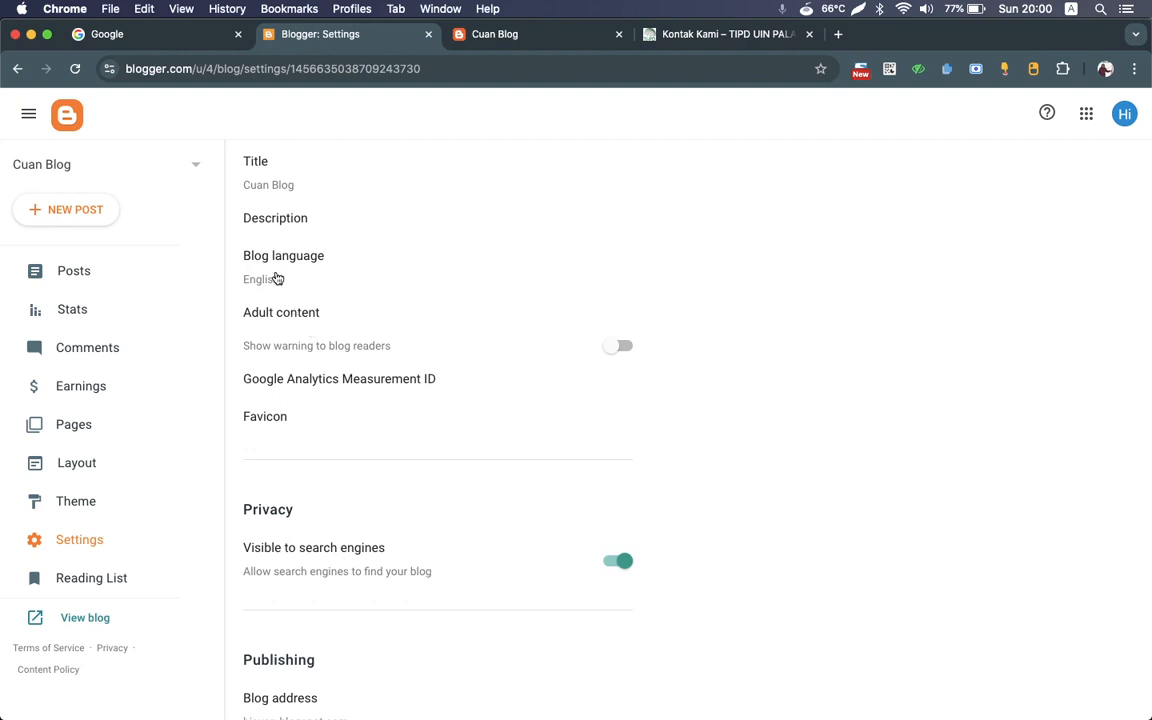
scroll(309, 320, down, 2)
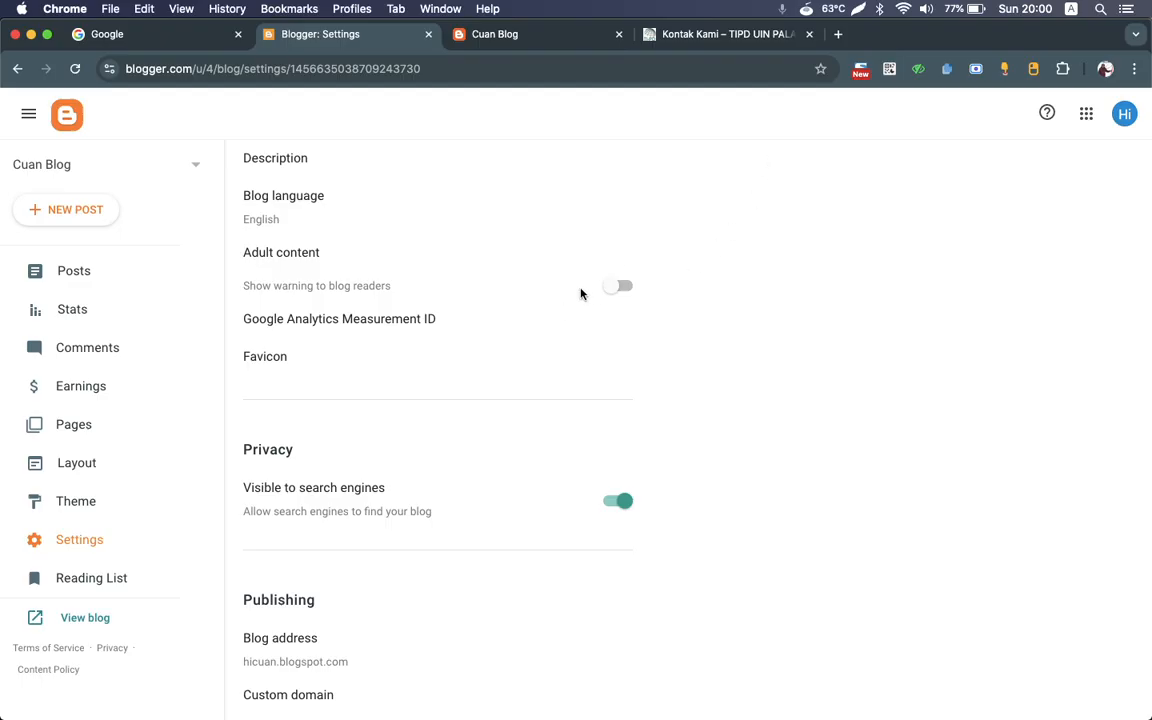
scroll(409, 440, down, 3)
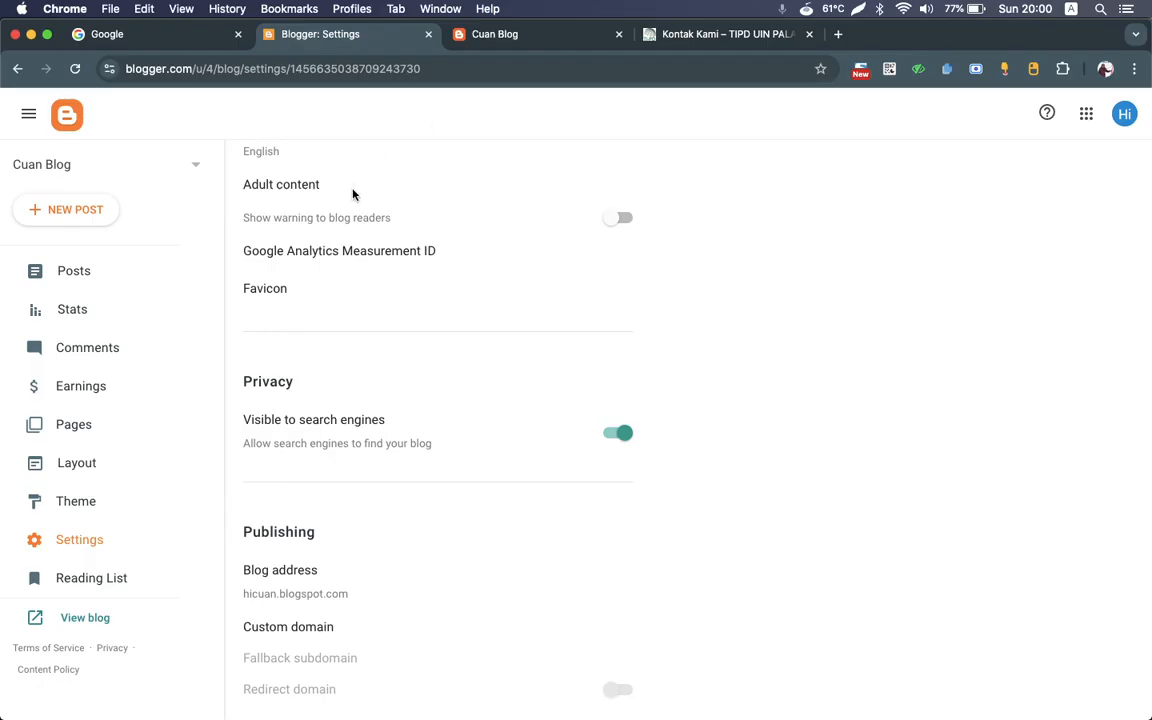
scroll(340, 384, down, 3)
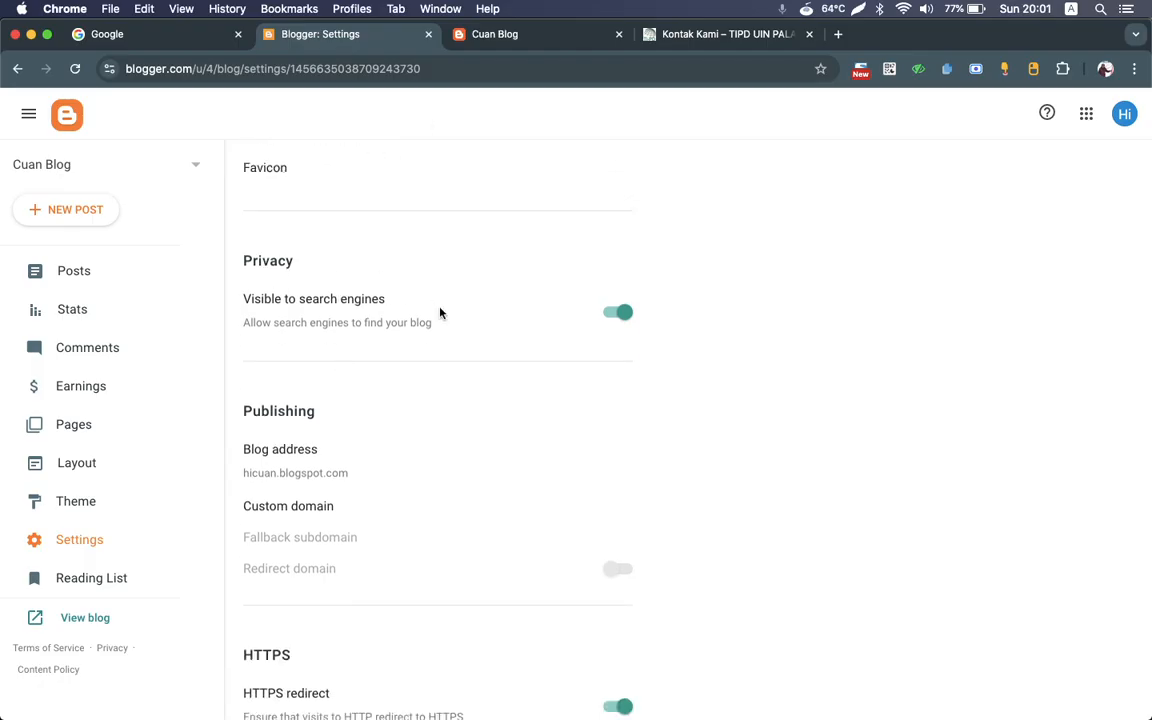
scroll(440, 312, down, 1)
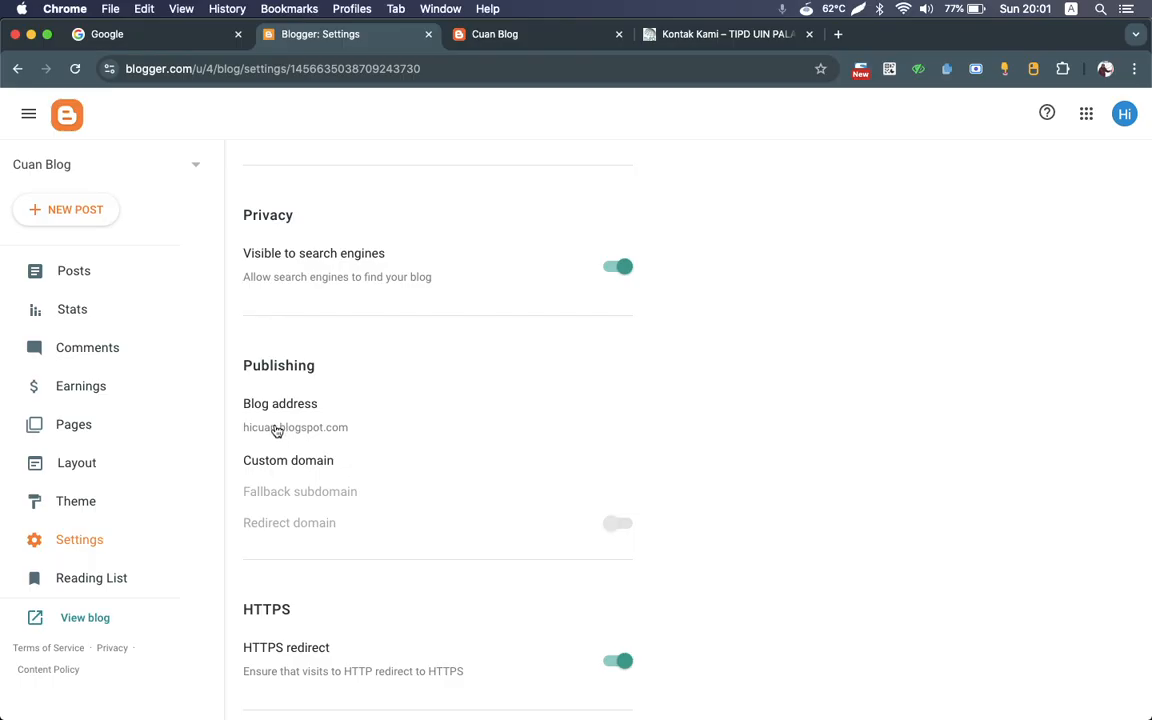
scroll(276, 429, down, 2)
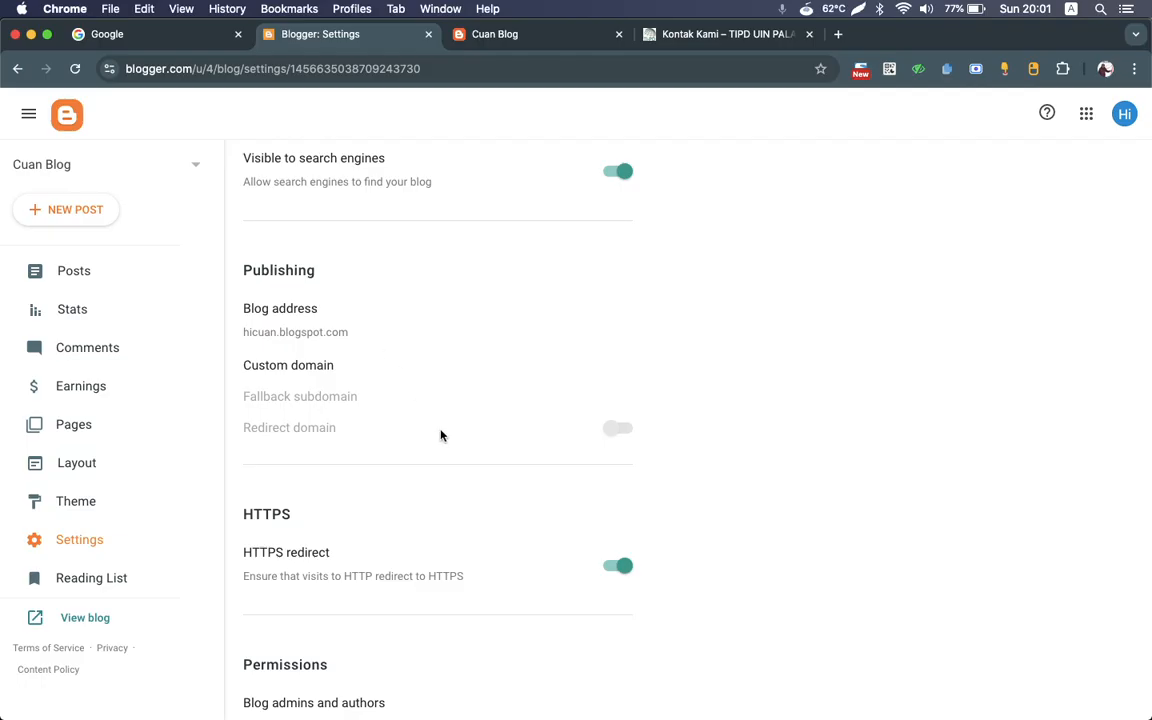
Step: Look at the Custom domain entry in the Publishing settings and close it without saving
click(273, 368)
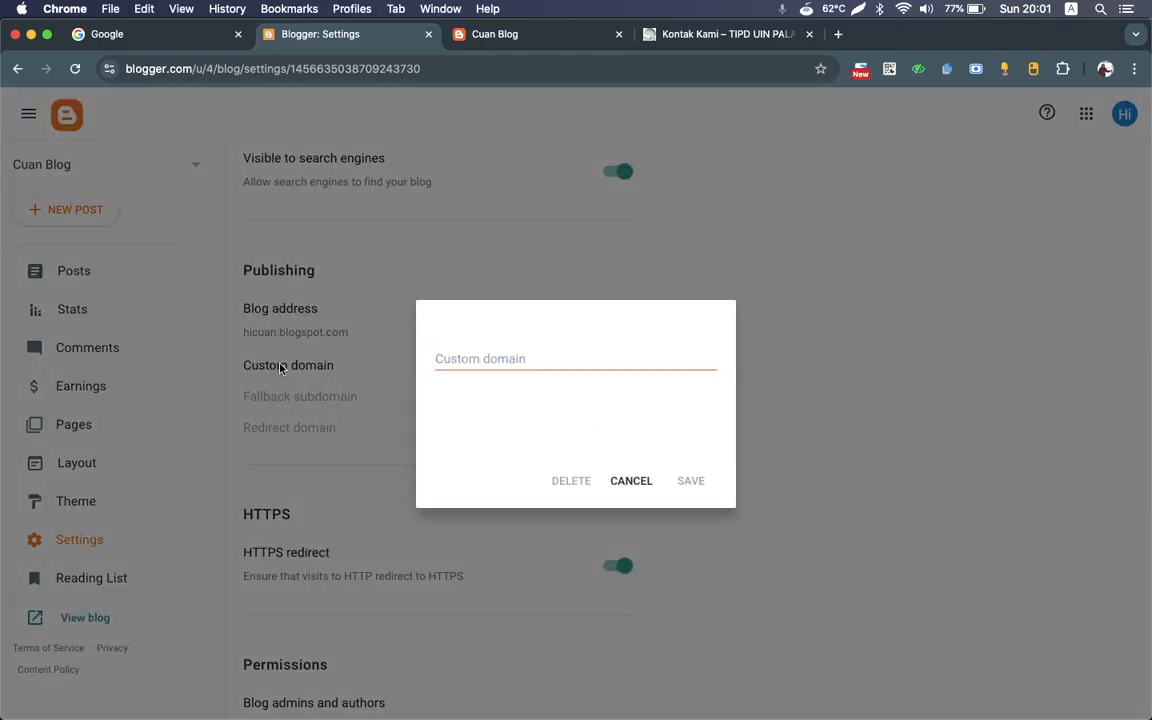
click(522, 362)
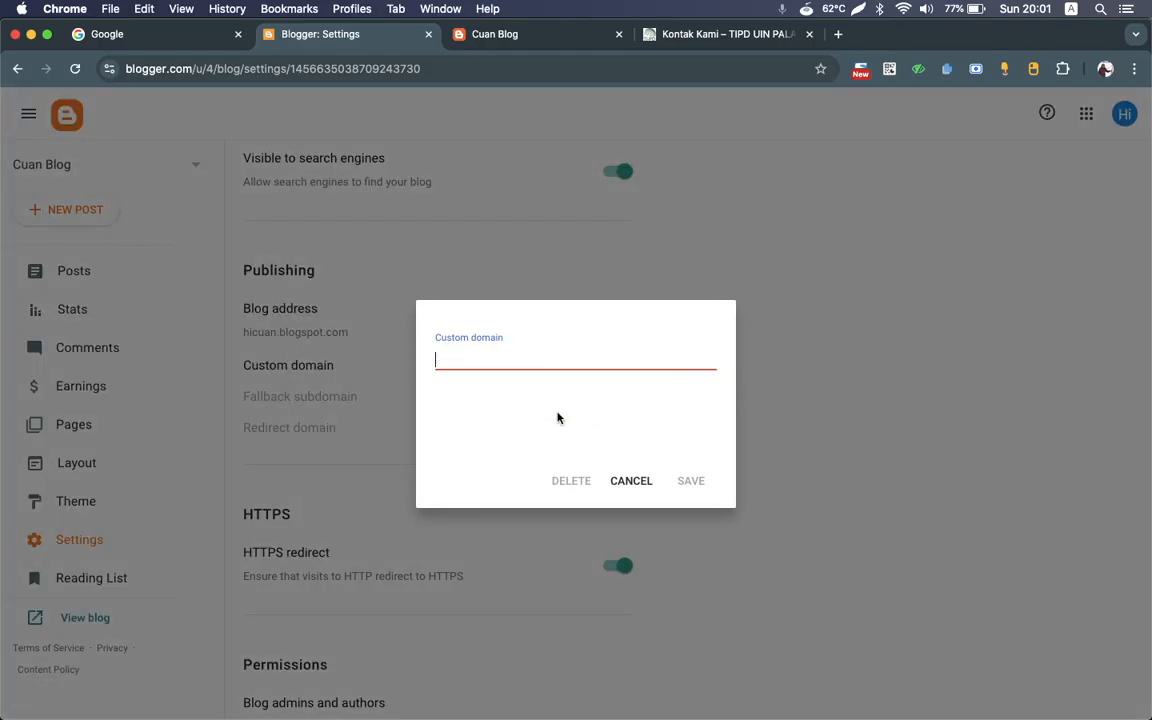
click(627, 491)
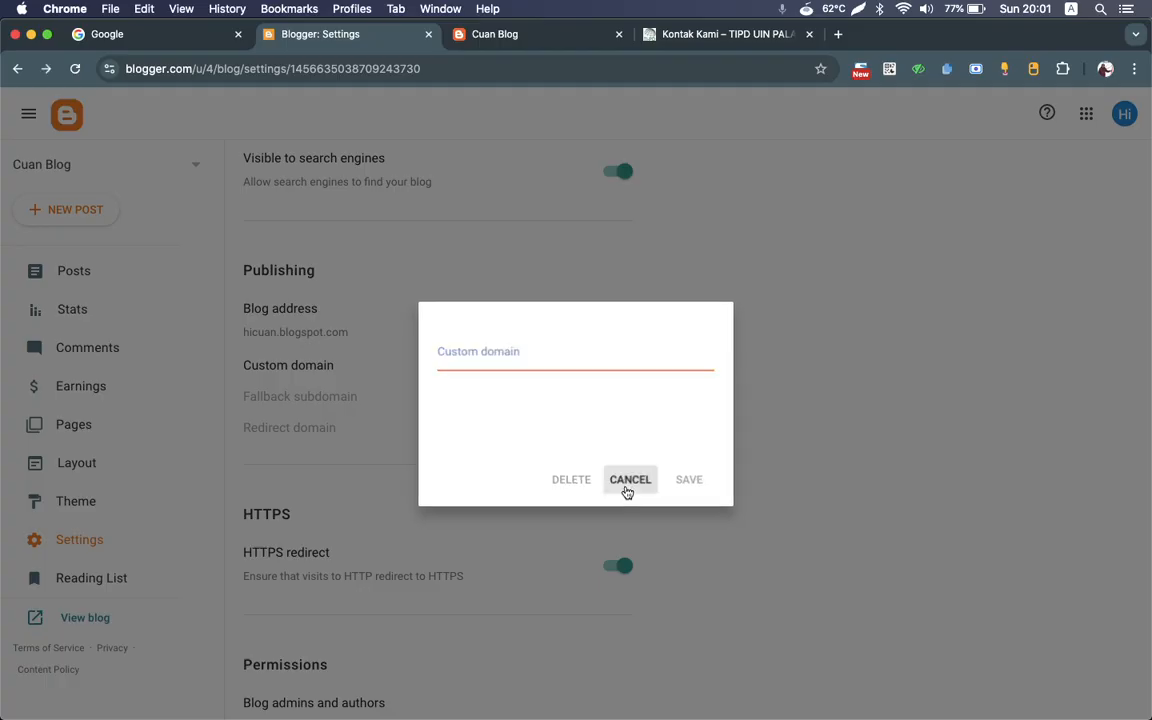
Step: Examine the HTTPS redirect setting and highlight the https prefix in the live blog's address
scroll(452, 560, down, 5)
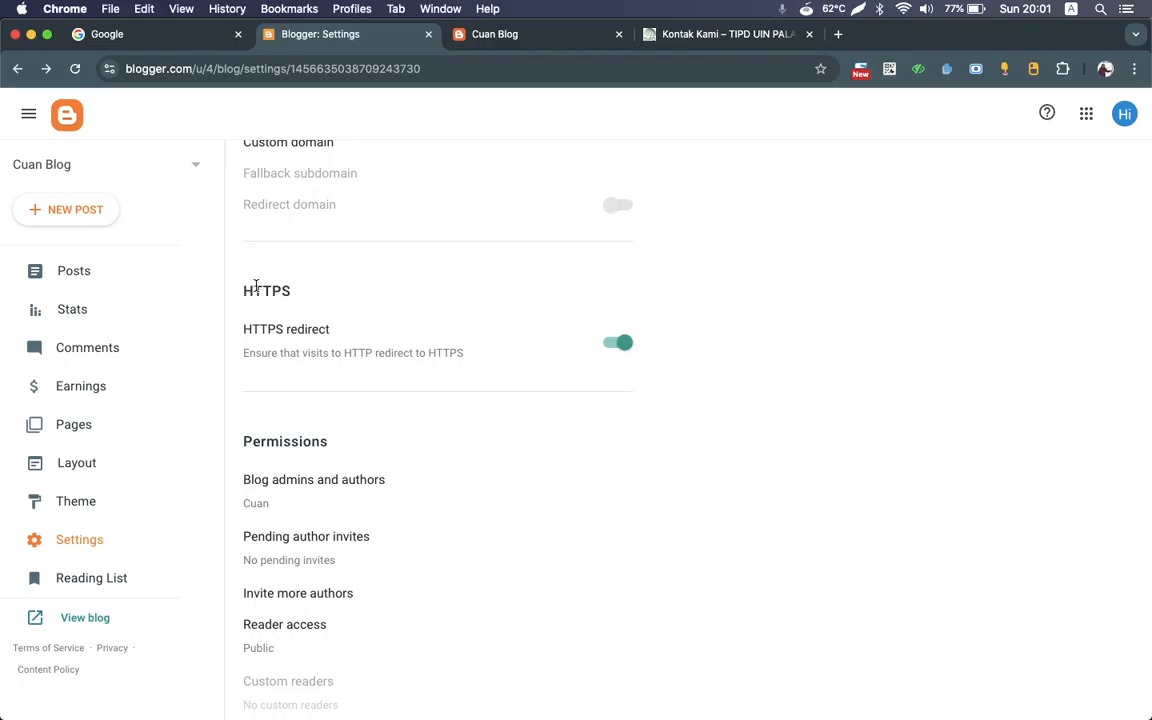
scroll(257, 287, left, 5)
scroll(257, 288, right, 5)
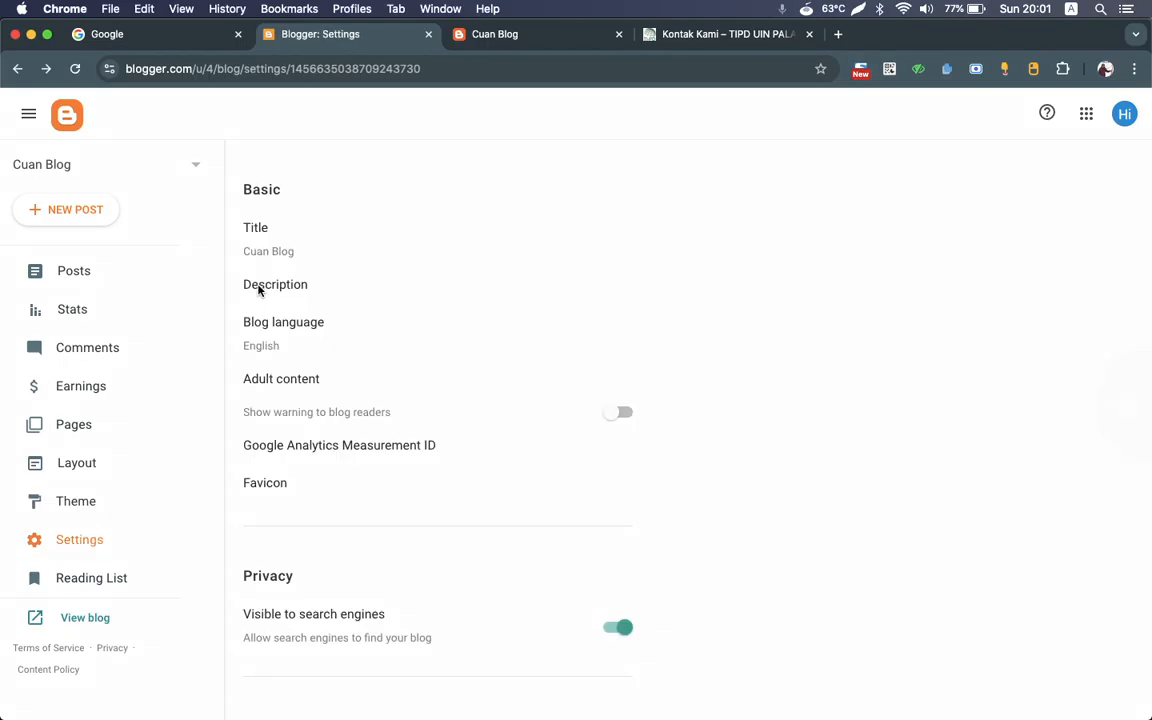
scroll(266, 371, down, 10)
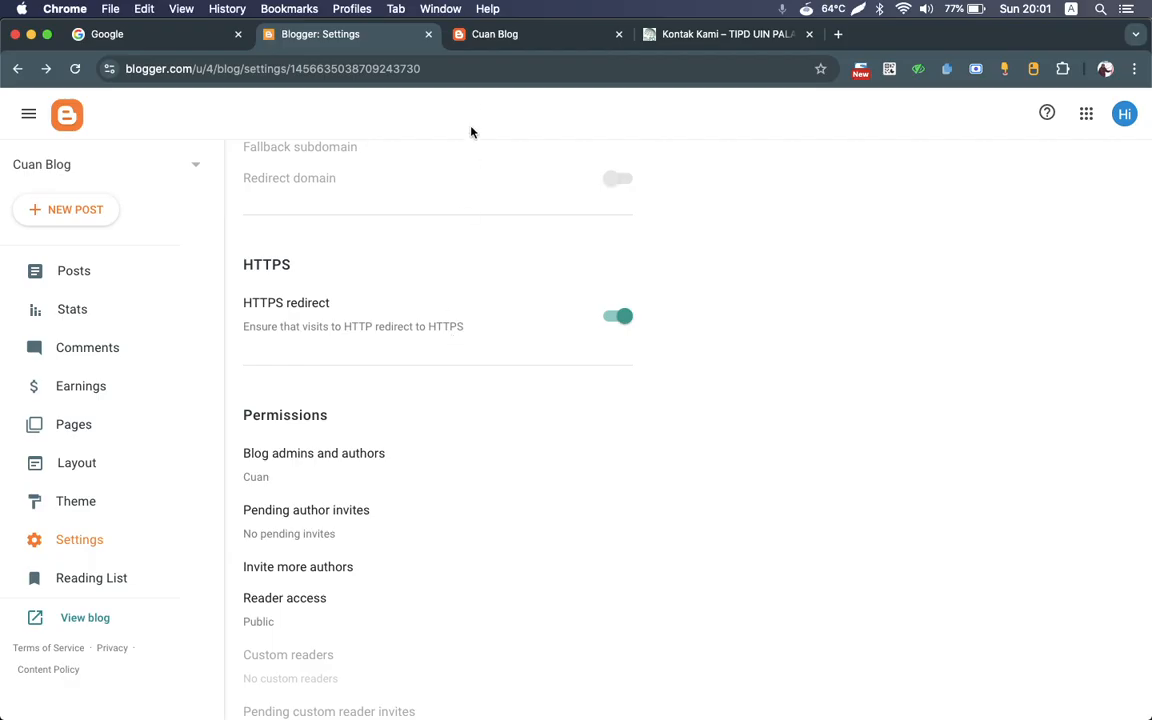
click(478, 38)
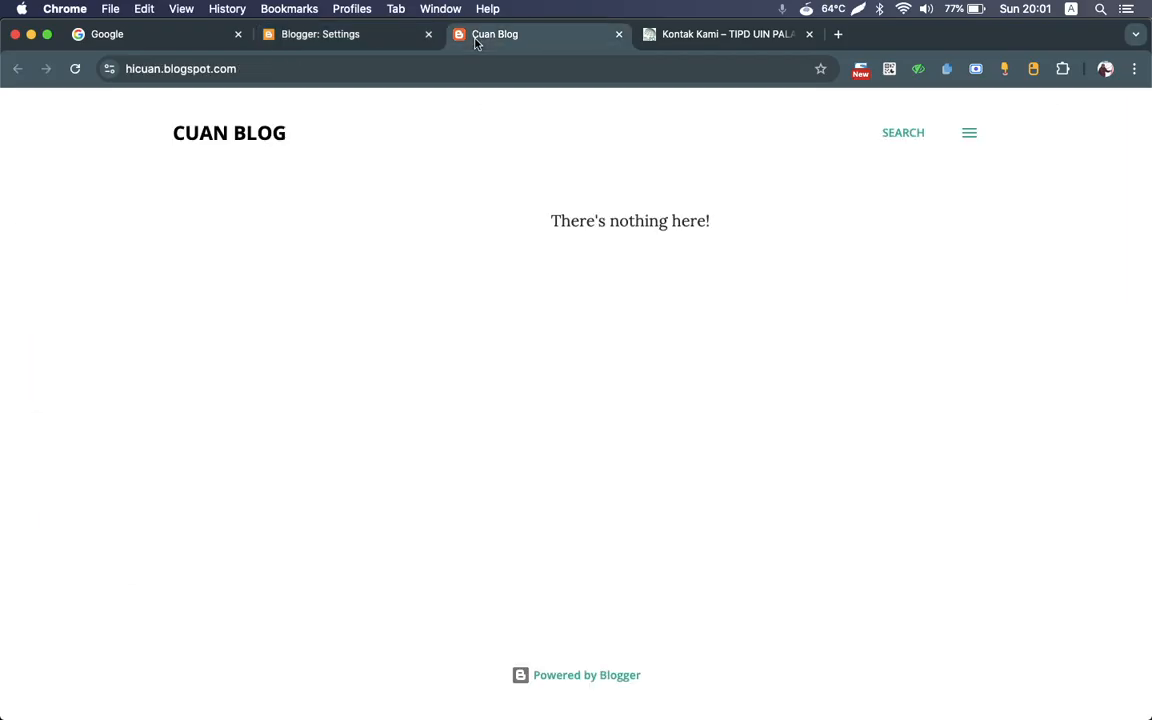
click(147, 70)
drag(157, 72, 129, 71)
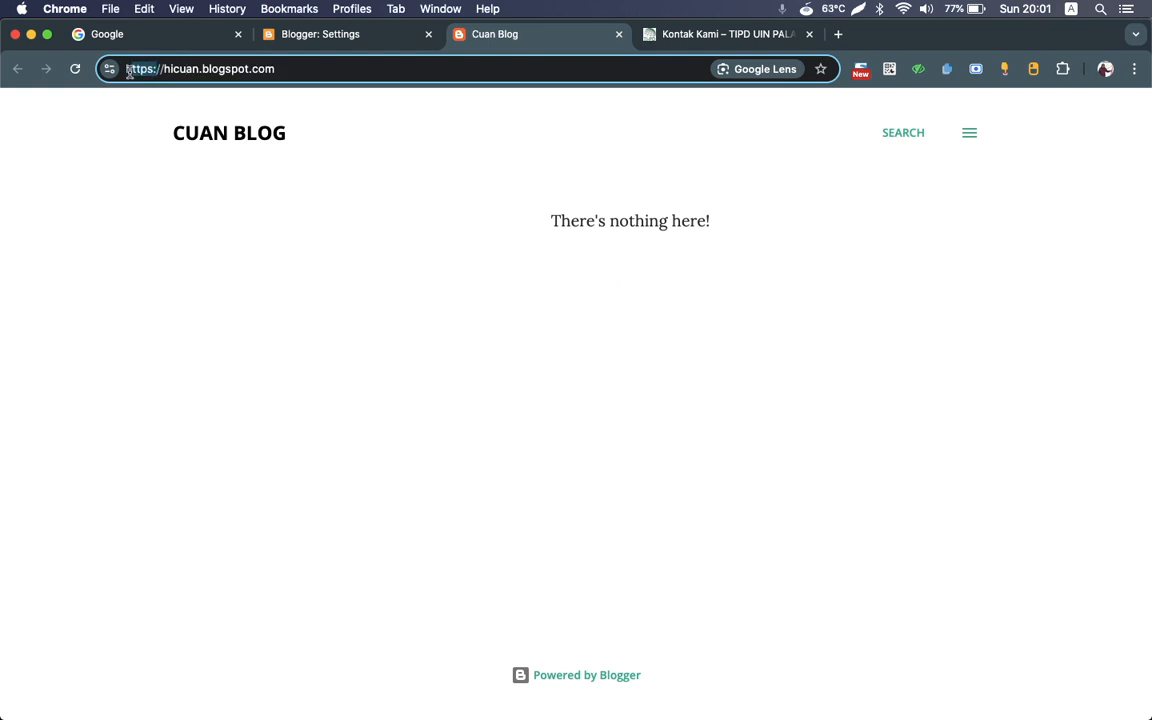
Step: Return to the blog's Settings and review the Blog admins and authors entry under Permissions without changing it
click(318, 36)
scroll(474, 473, down, 3)
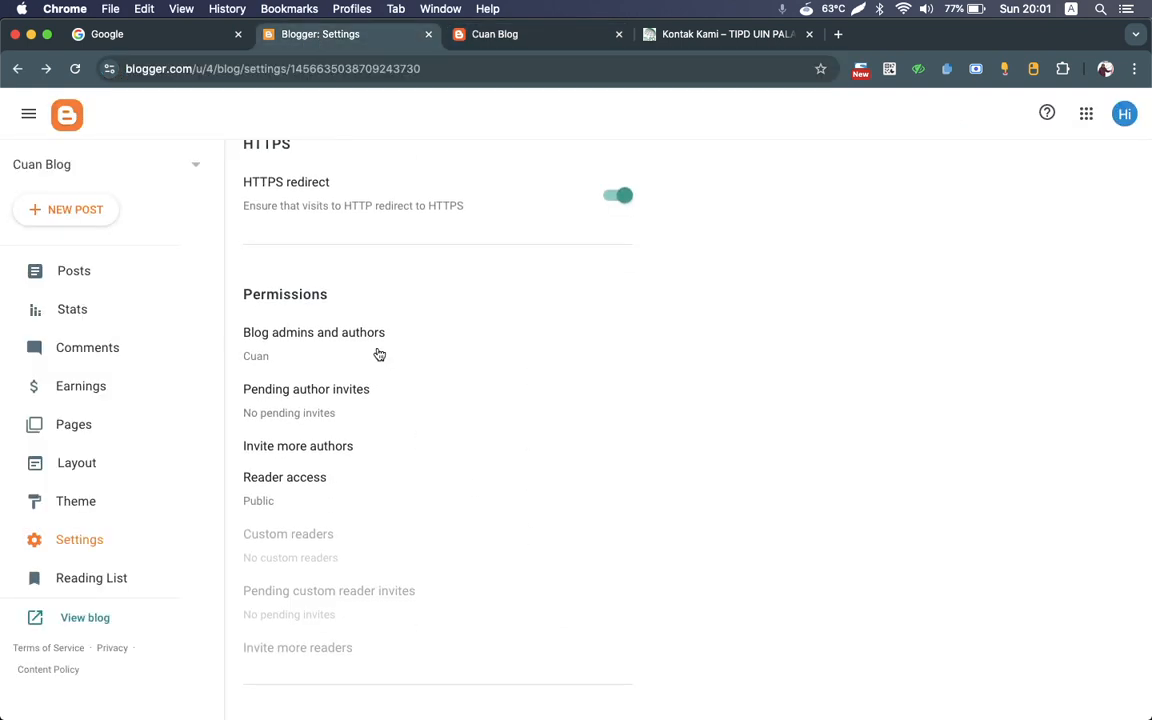
click(311, 336)
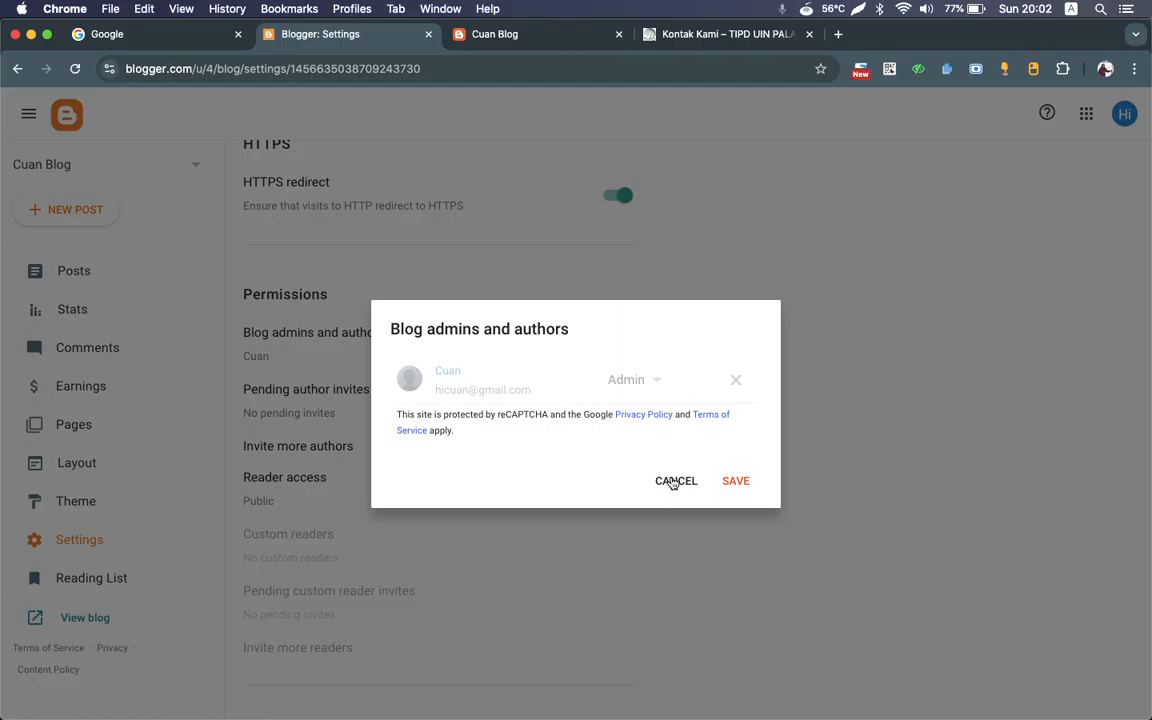
click(674, 481)
Step: Set the maximum number of posts shown on the main page to 5 and save it
scroll(355, 453, down, 3)
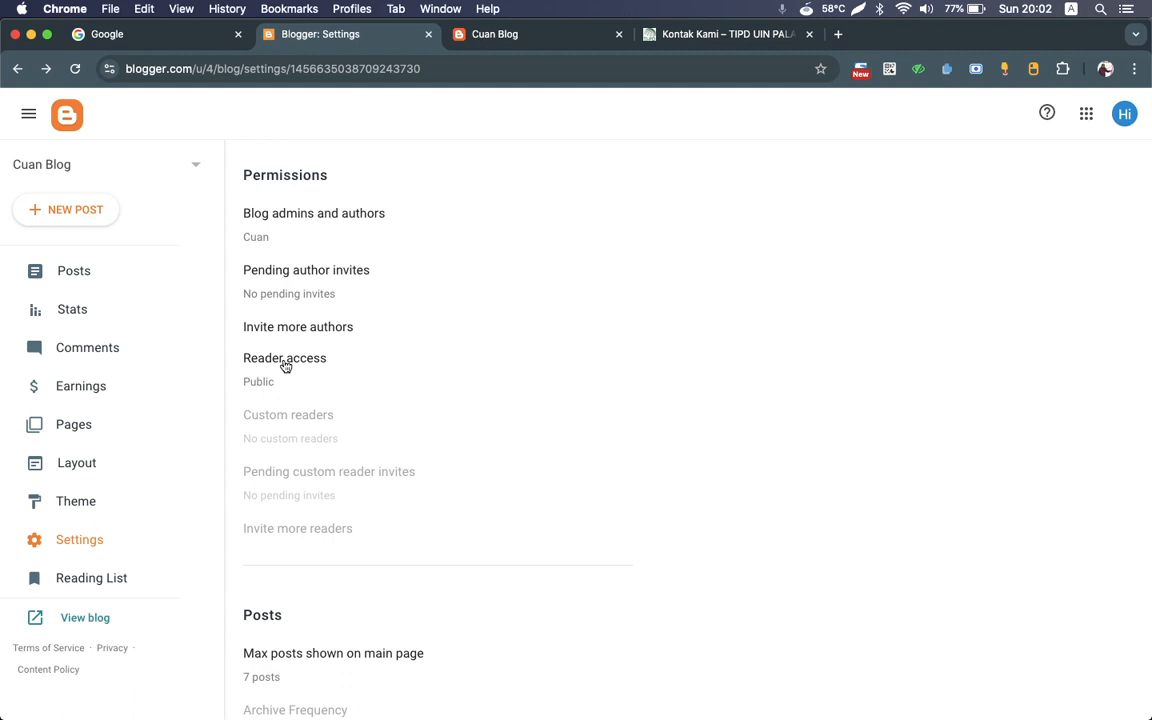
scroll(406, 470, down, 5)
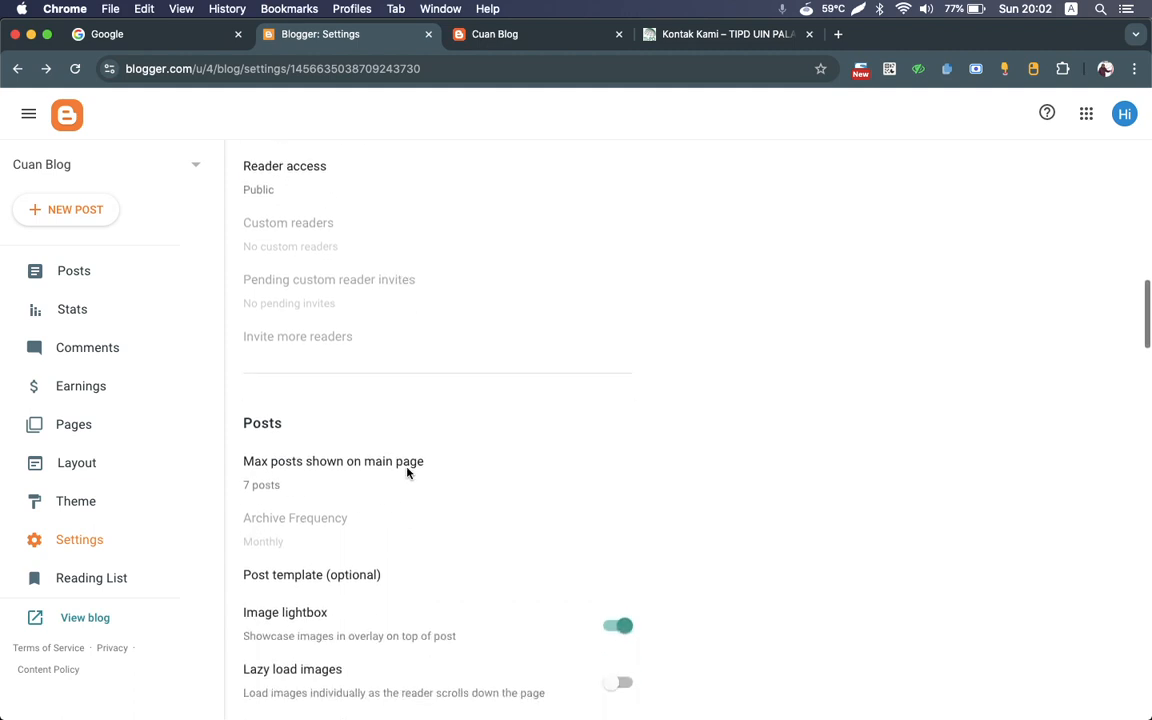
click(345, 465)
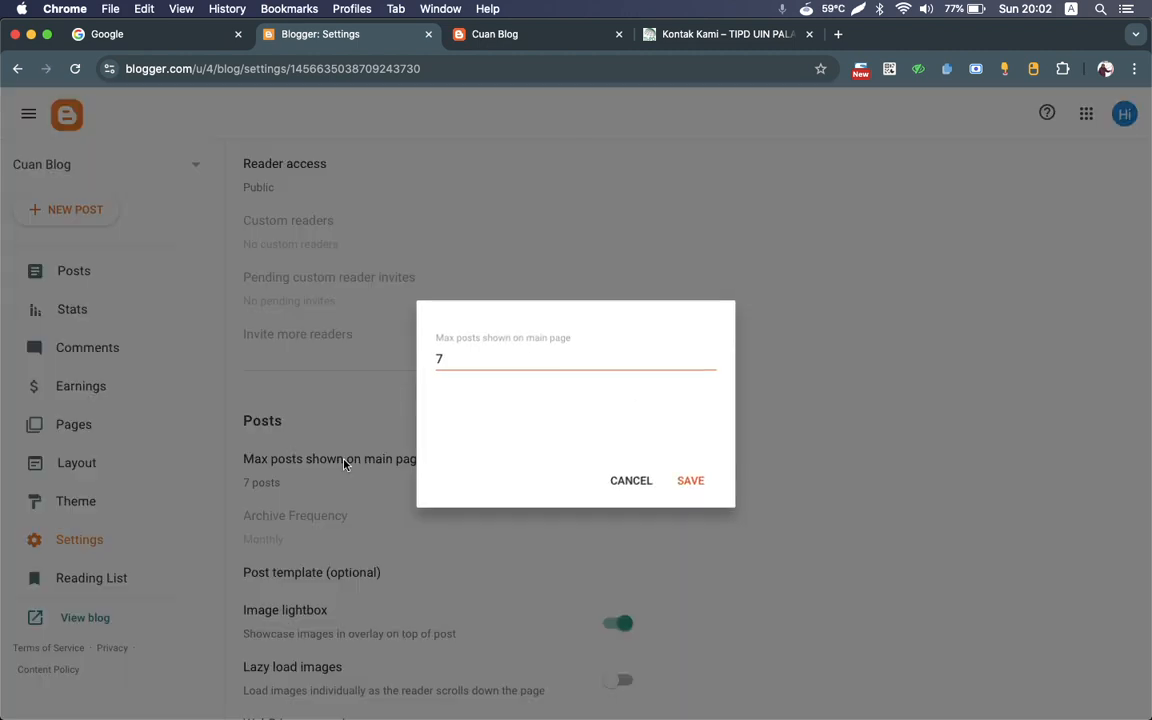
click(558, 354)
key(super+a)
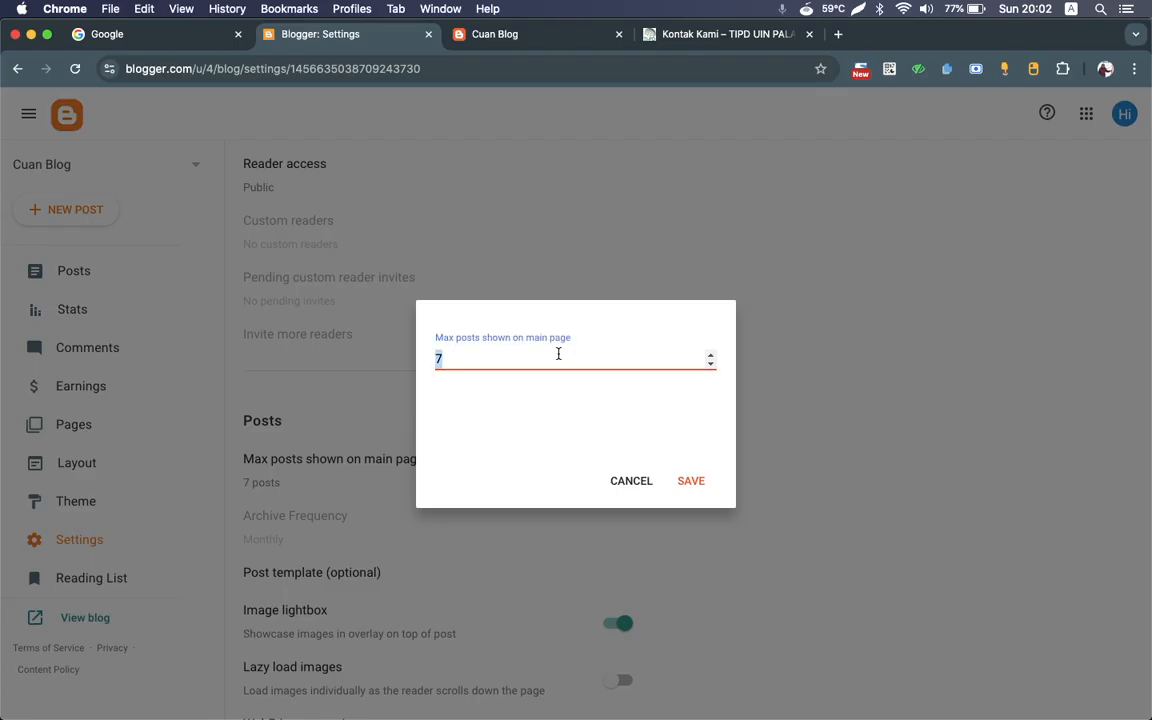
text(5)
click(676, 484)
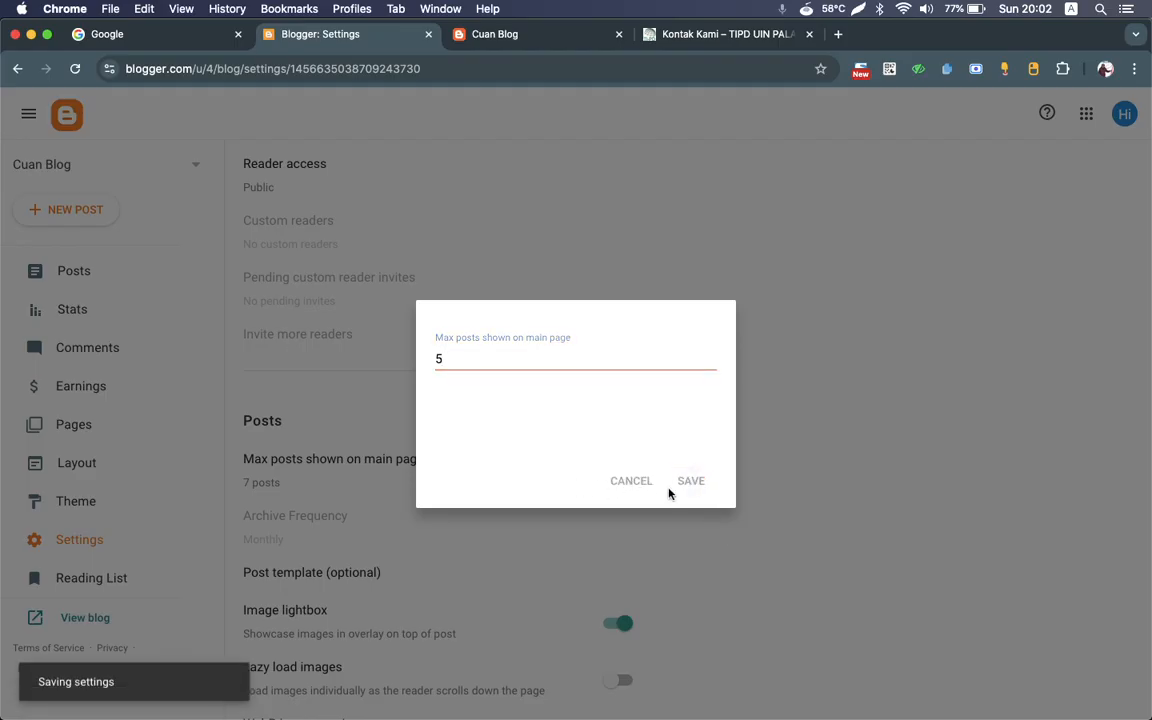
scroll(417, 597, down, 3)
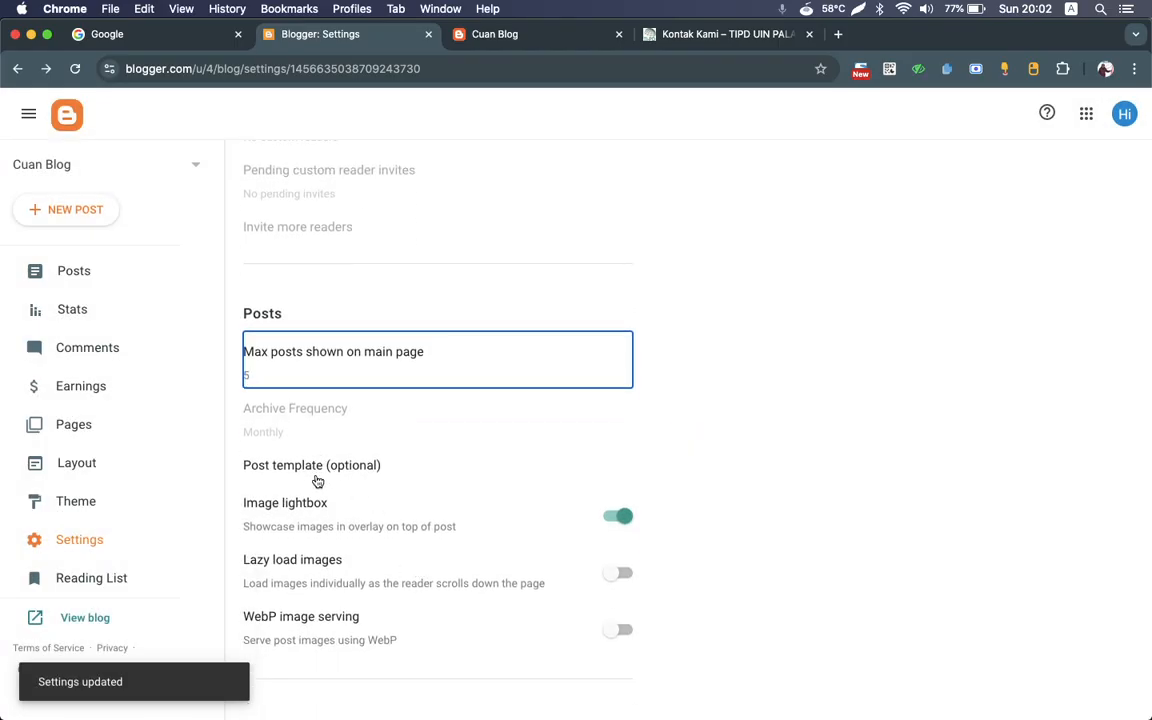
Step: Check the optional post template entry without saving it, and turn on WebP image serving in the Posts settings
click(313, 476)
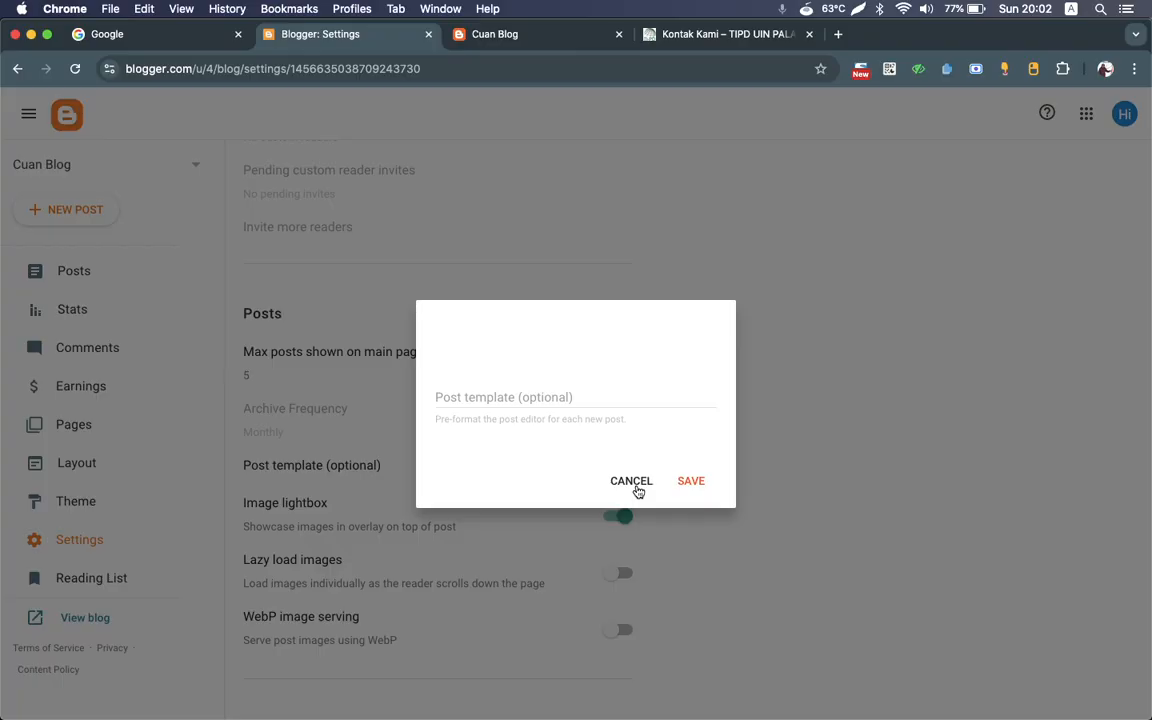
click(631, 481)
scroll(632, 489, down, 3)
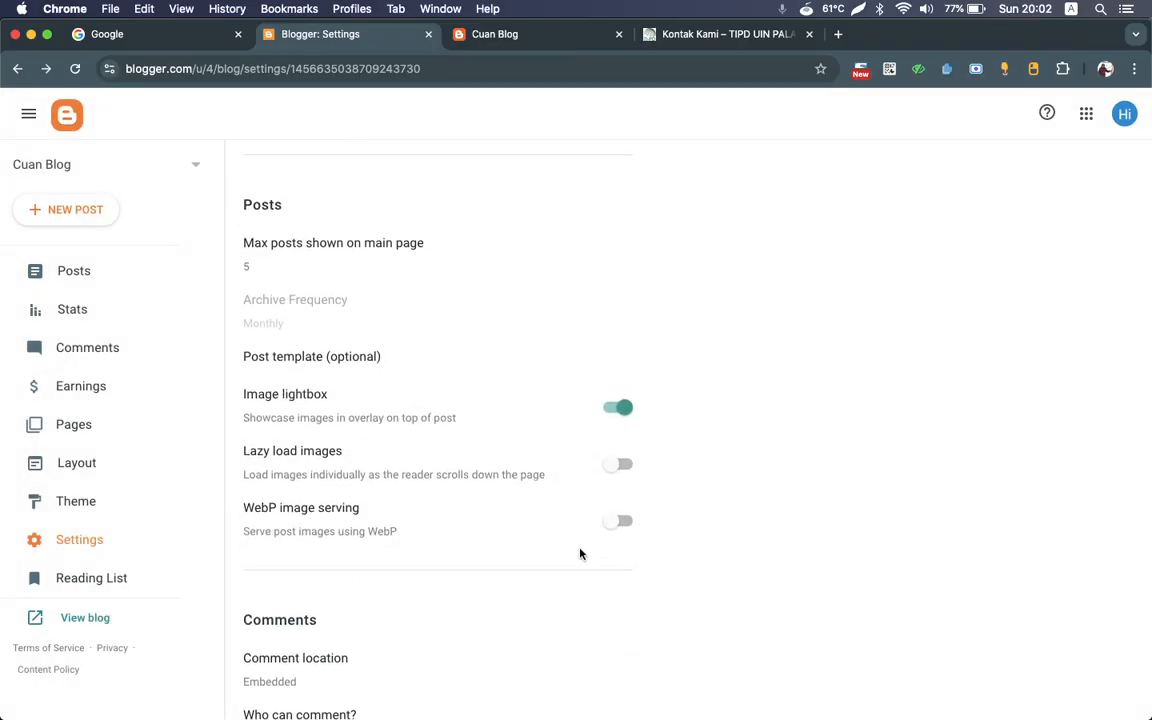
scroll(625, 470, down, 3)
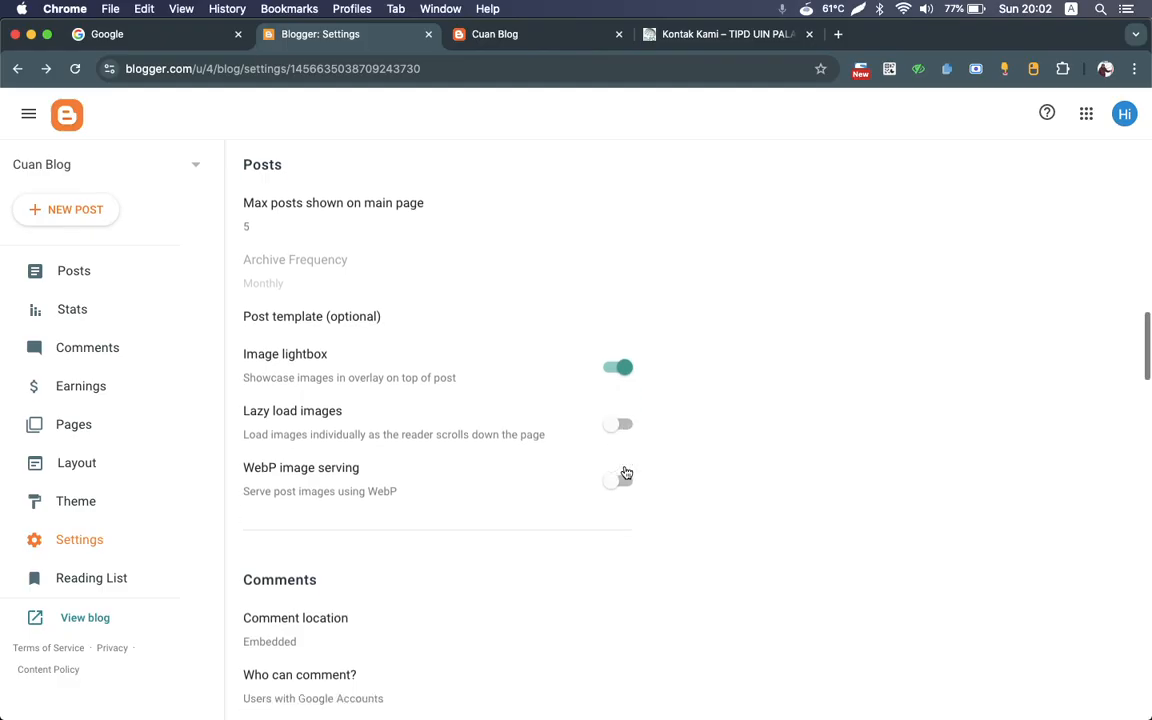
scroll(428, 484, down, 1)
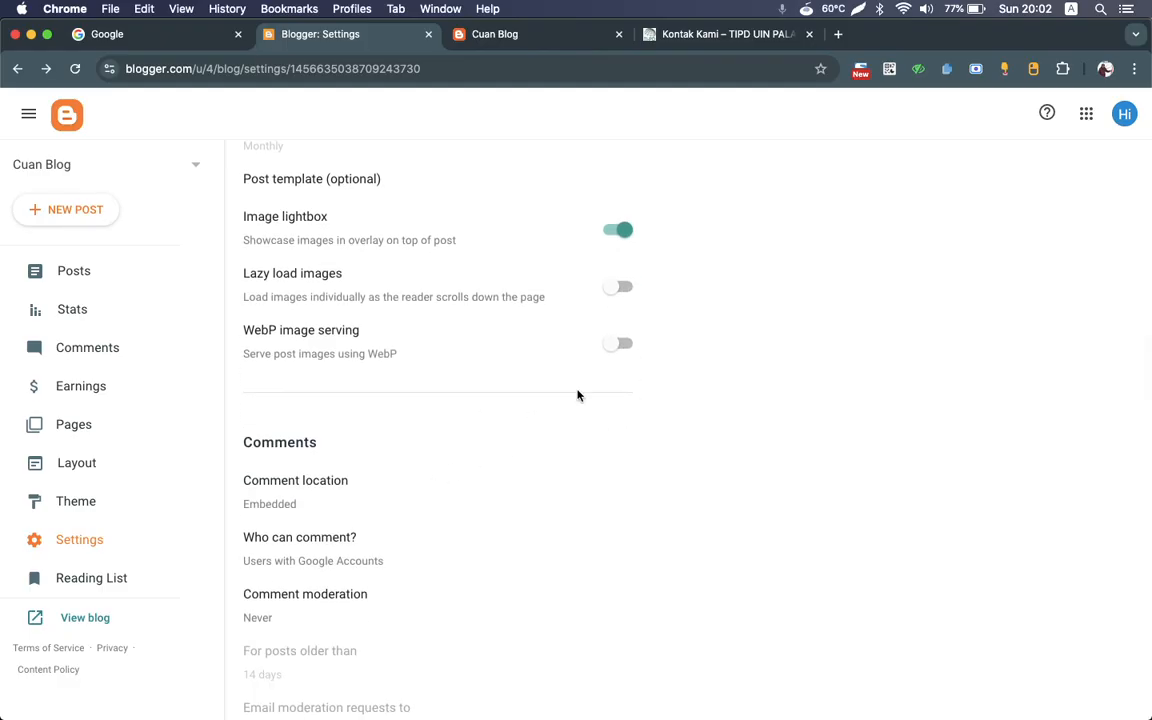
click(614, 348)
Step: Review the Comment location and Who can comment? options in the Comments settings without changing them
scroll(342, 500, down, 2)
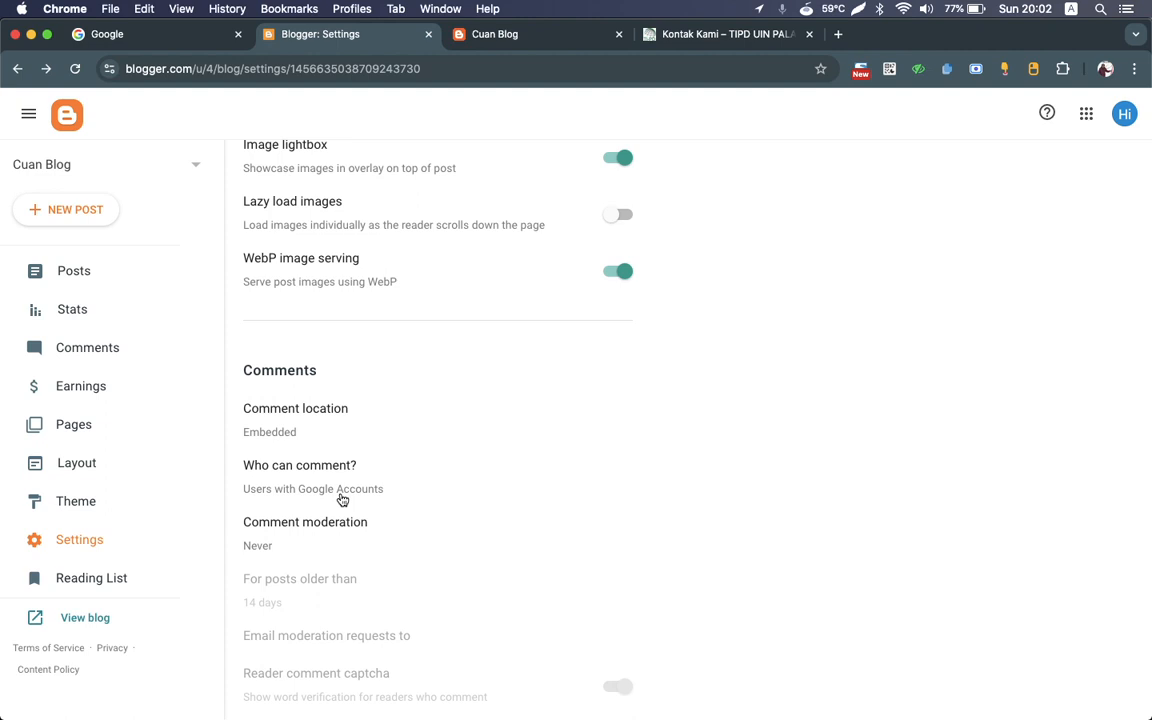
scroll(342, 500, down, 2)
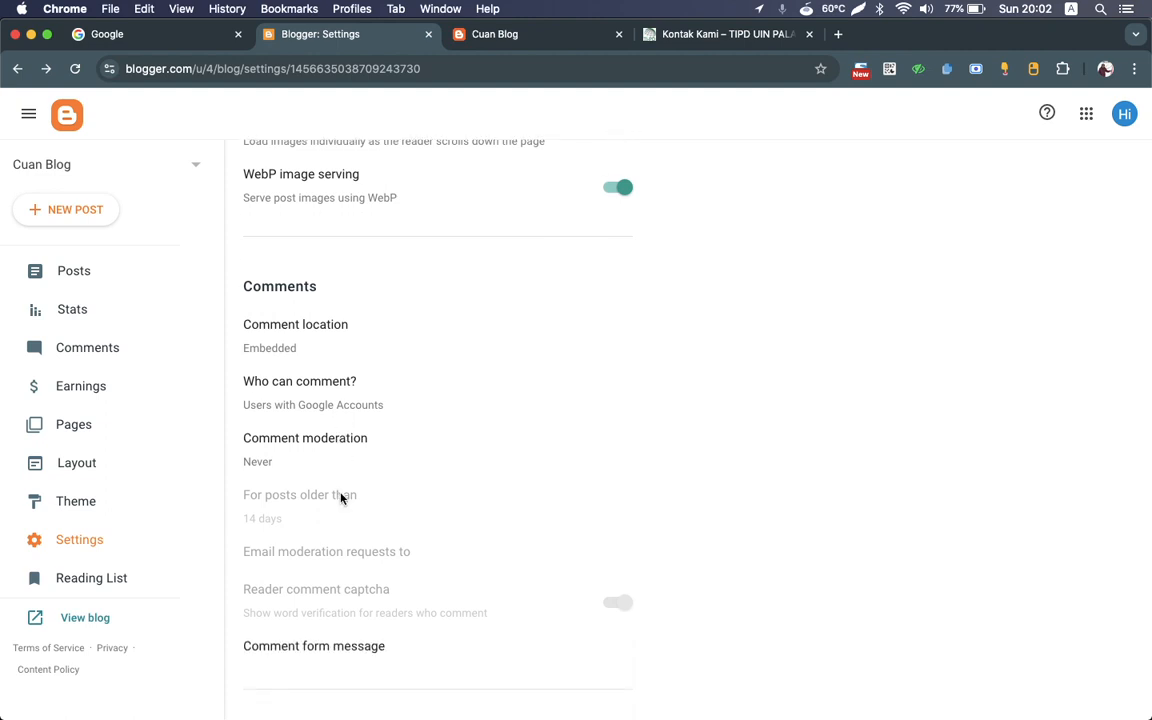
scroll(341, 498, down, 3)
scroll(340, 497, up, 3)
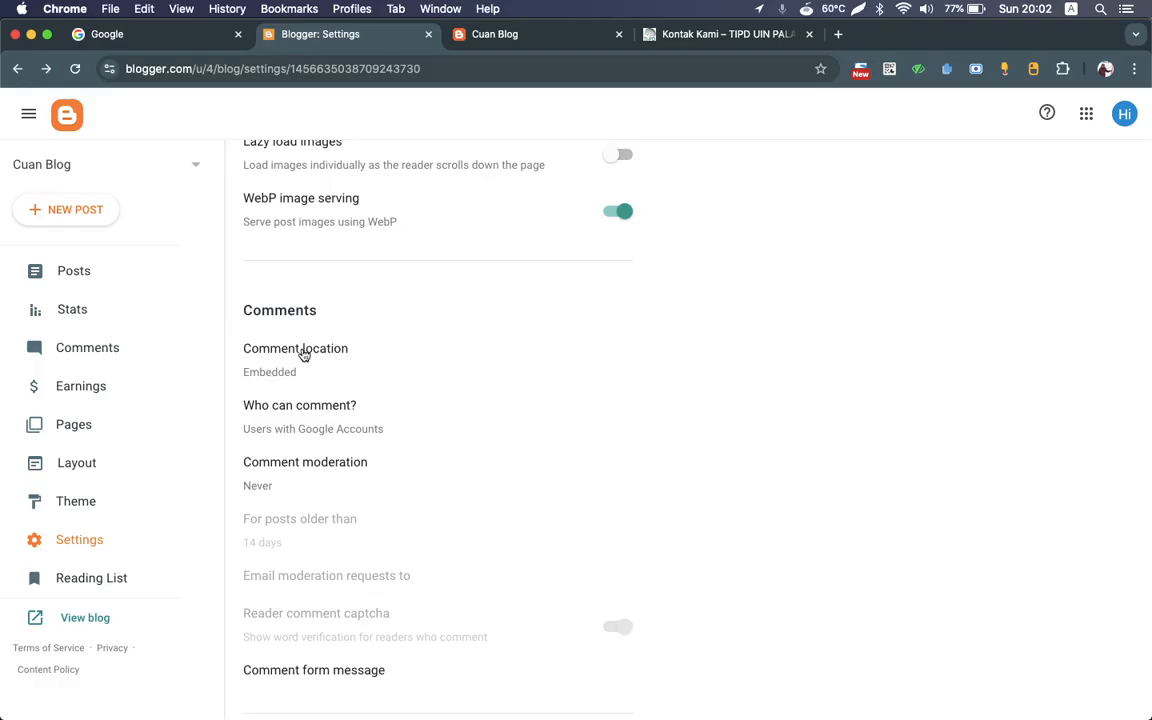
click(303, 352)
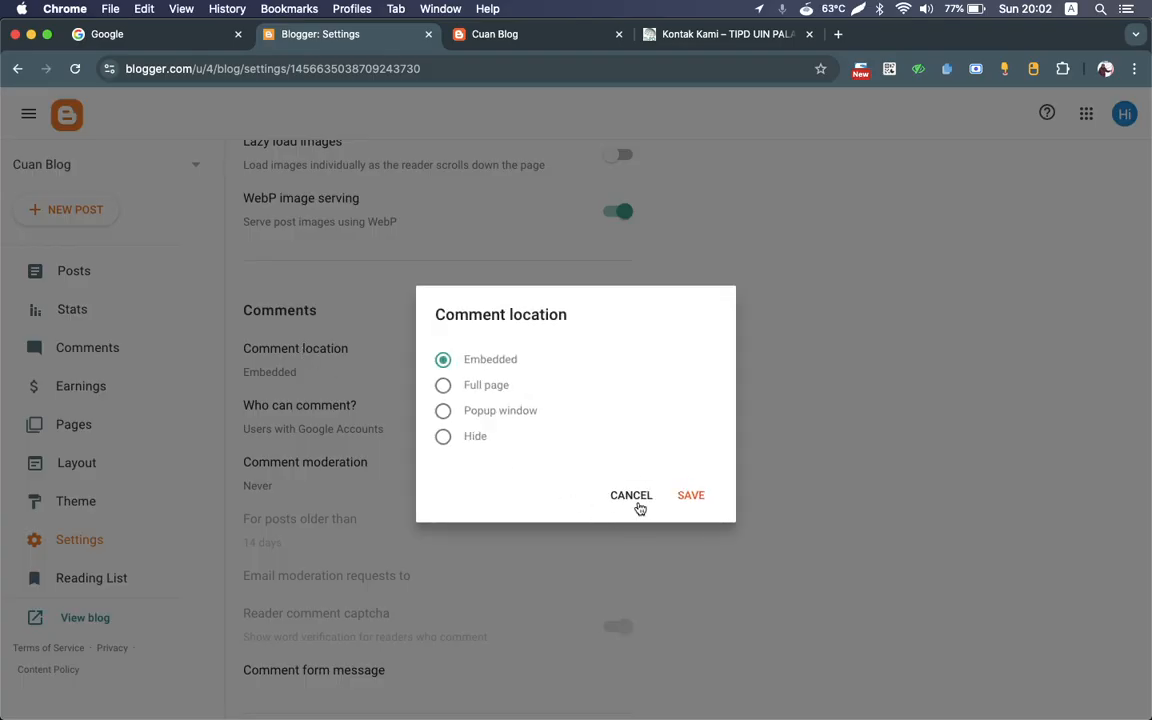
click(636, 498)
click(311, 417)
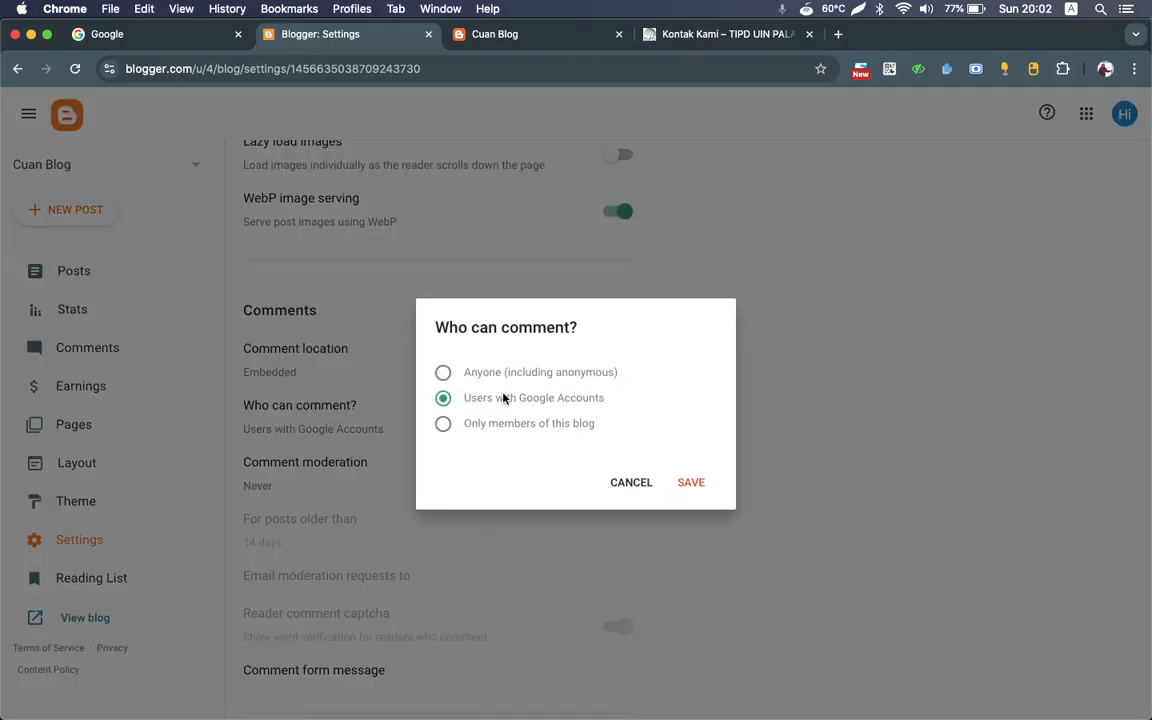
click(631, 483)
Step: Set comment moderation to Always and save it
click(362, 465)
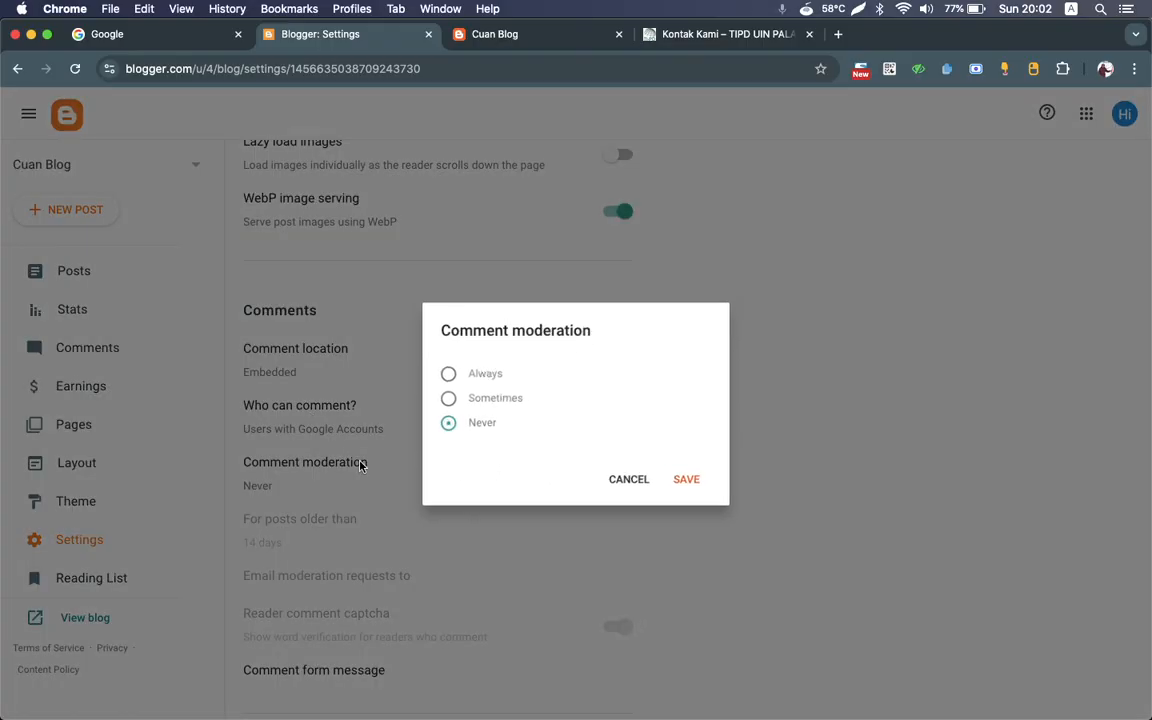
click(443, 373)
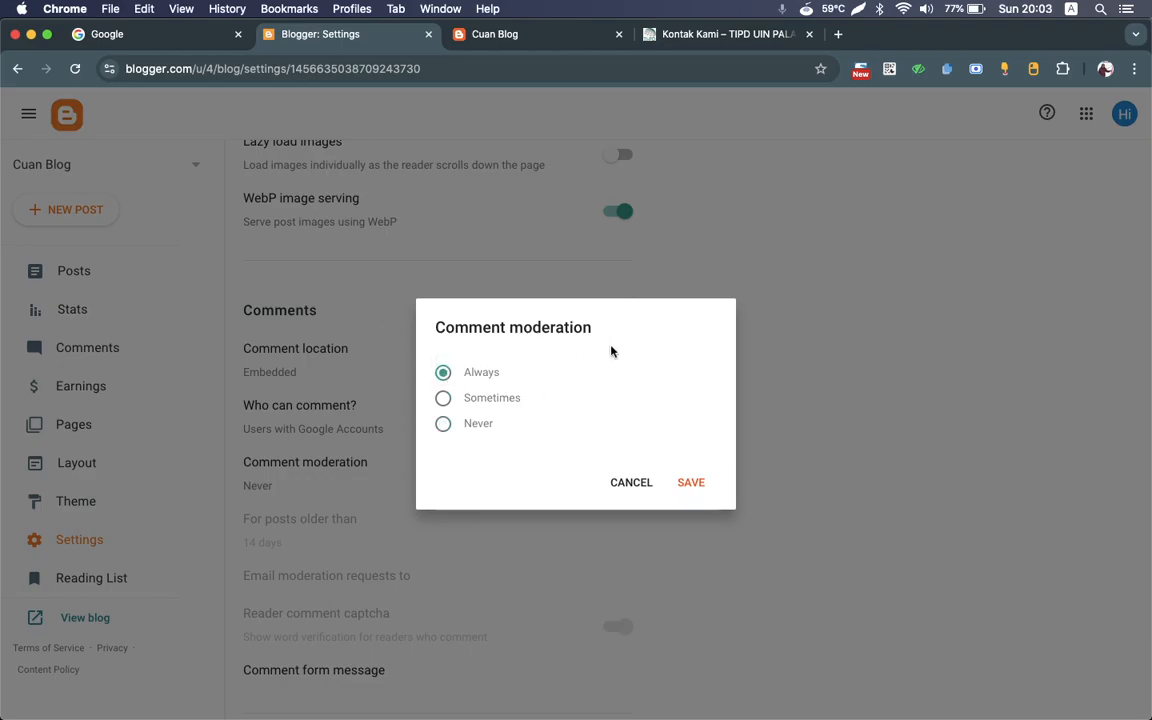
click(692, 483)
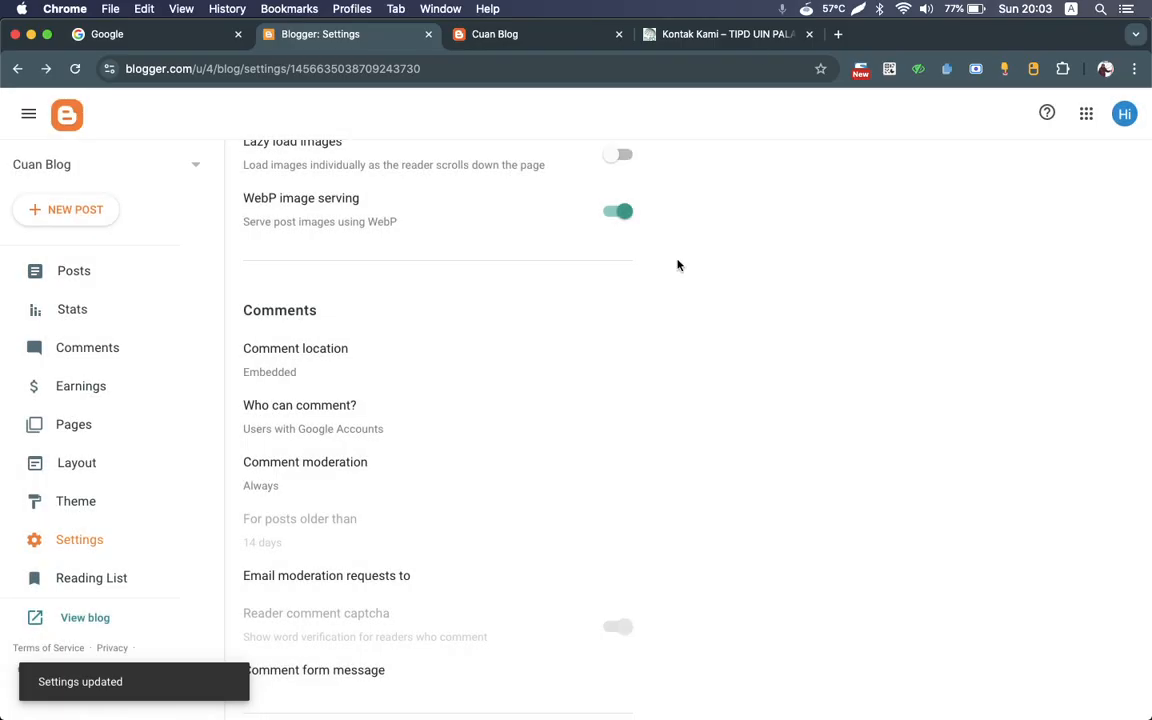
Step: Close the Kontak Kami browser tab and review the blog's Email settings down to the Formatting section
click(809, 34)
scroll(620, 371, down, 3)
scroll(620, 371, down, 4)
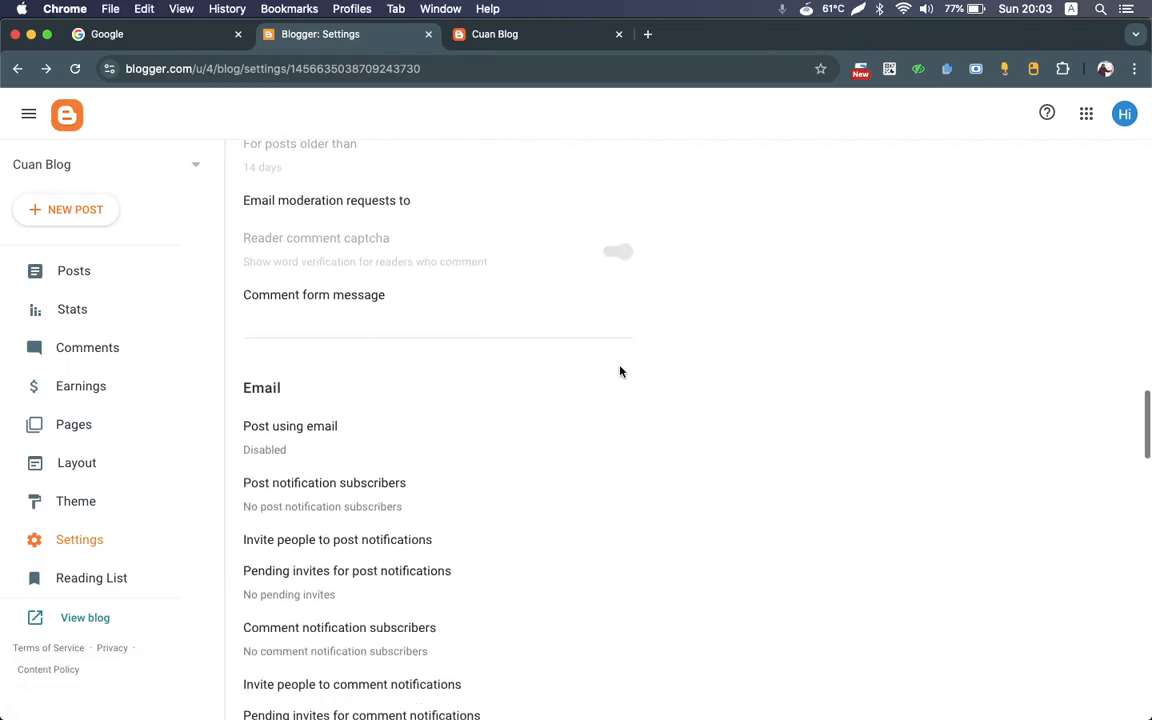
scroll(620, 371, down, 2)
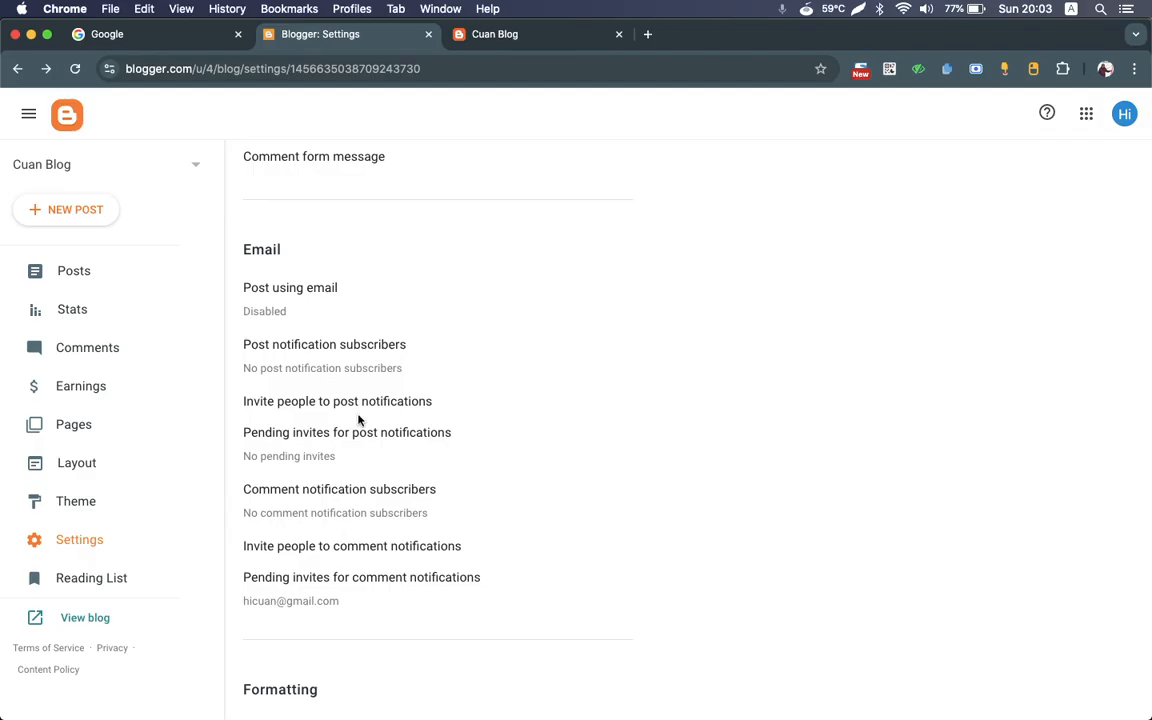
scroll(358, 420, down, 1)
scroll(358, 420, down, 1)
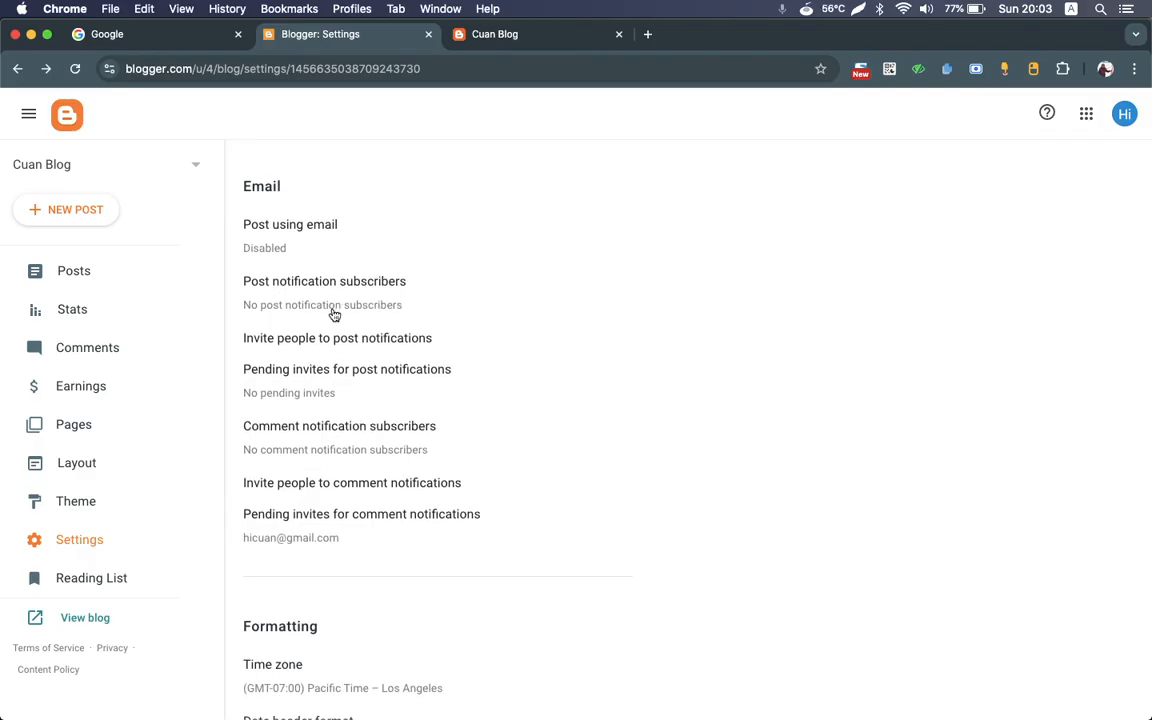
scroll(353, 399, down, 4)
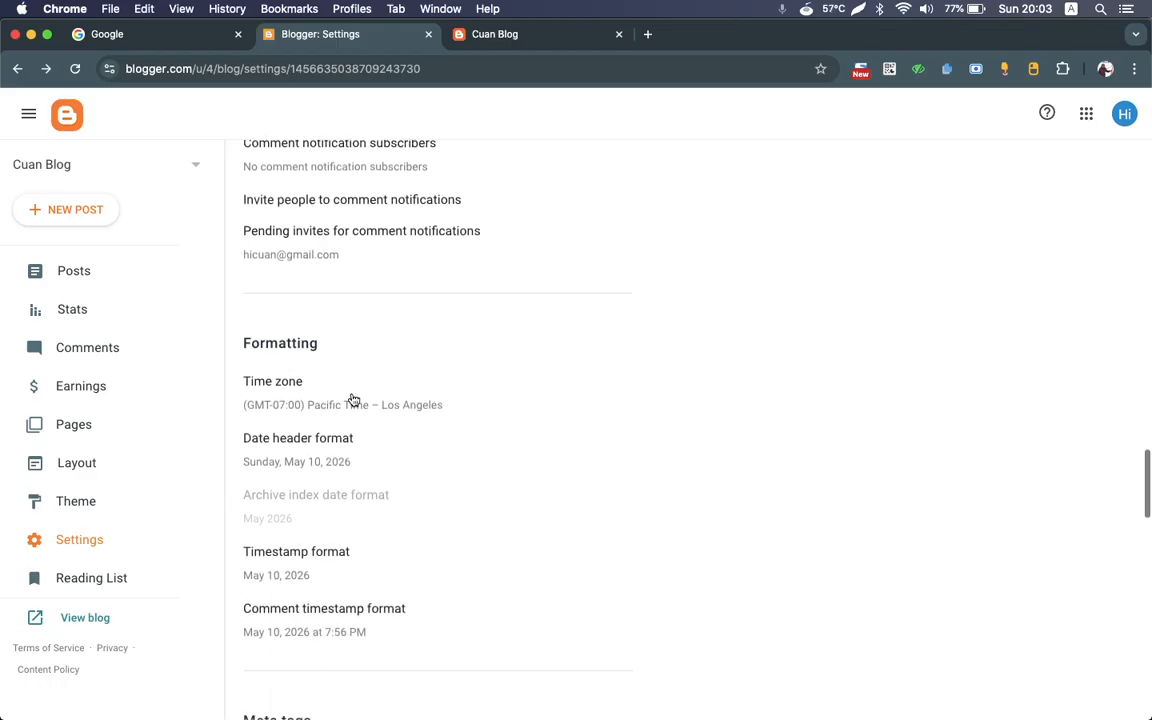
click(258, 381)
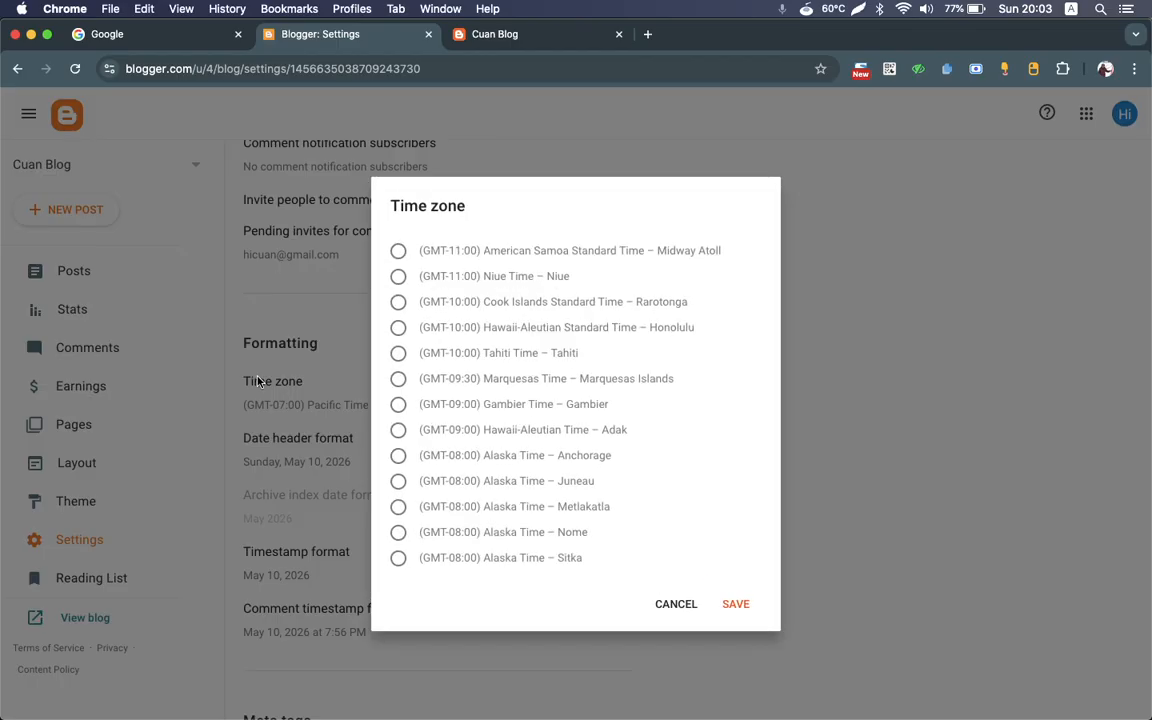
scroll(648, 391, down, 10)
scroll(648, 393, down, 15)
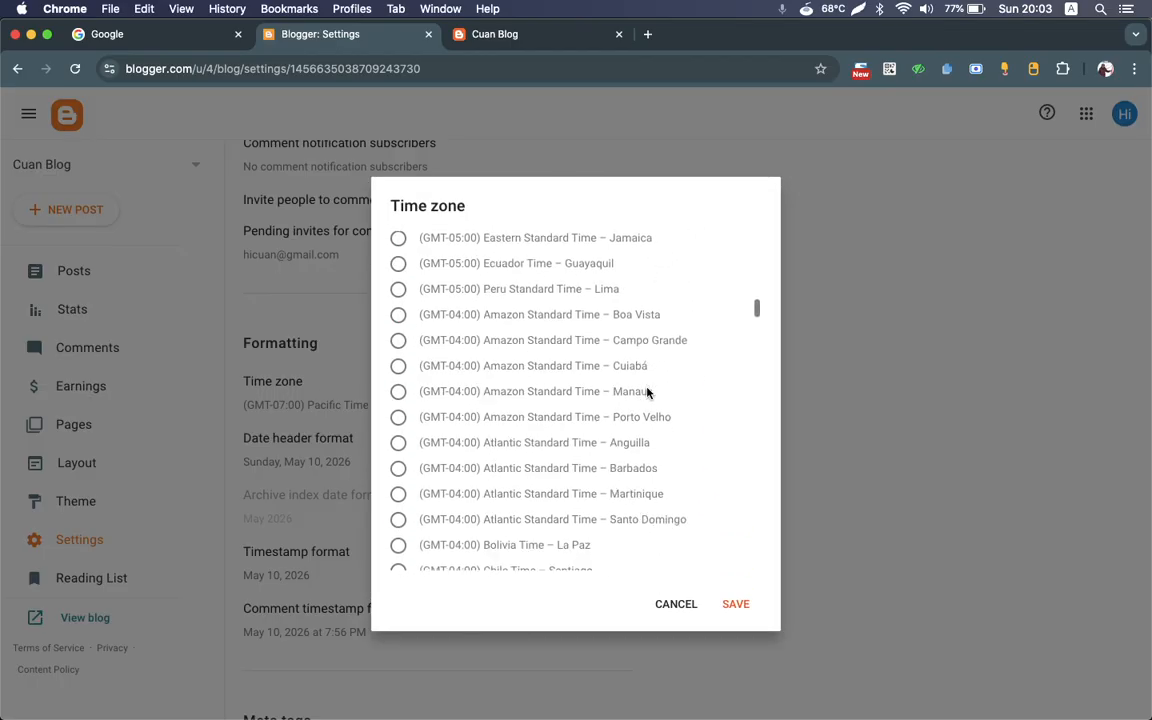
scroll(648, 393, down, 10)
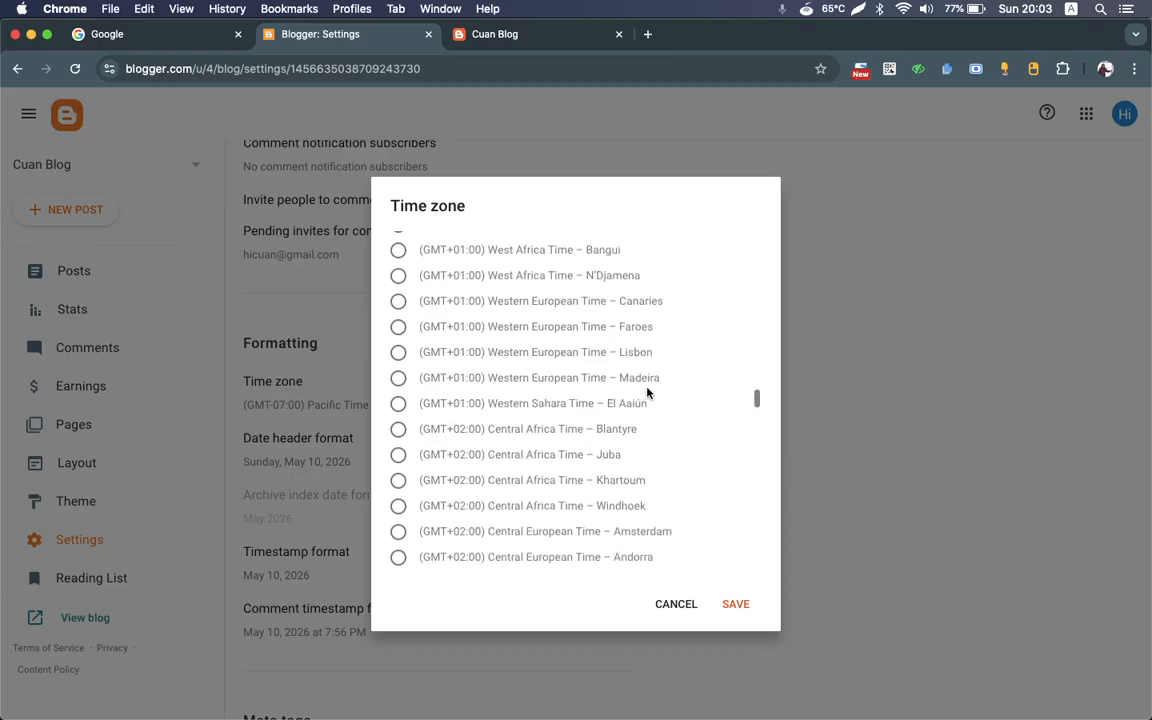
click(676, 606)
Step: Set the blog's time zone to (GMT+07:00) Western Indonesia Time – Jakarta and save it
click(334, 398)
scroll(531, 433, down, 20)
scroll(531, 433, down, 20)
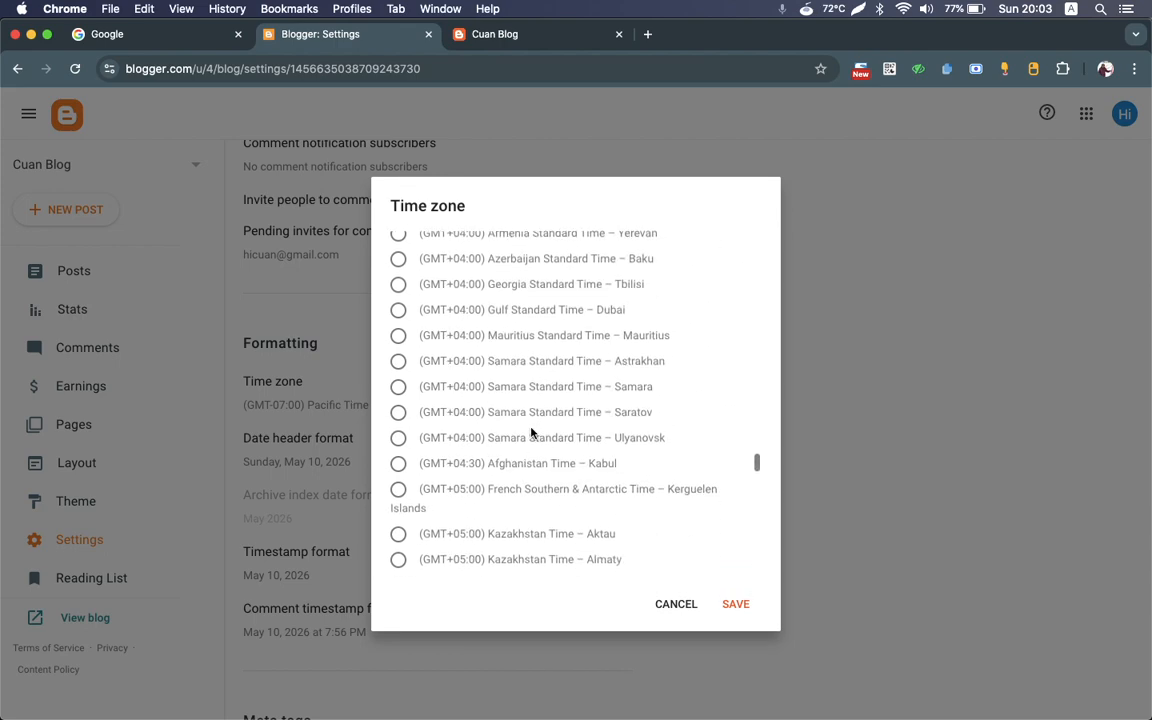
scroll(531, 433, down, 1)
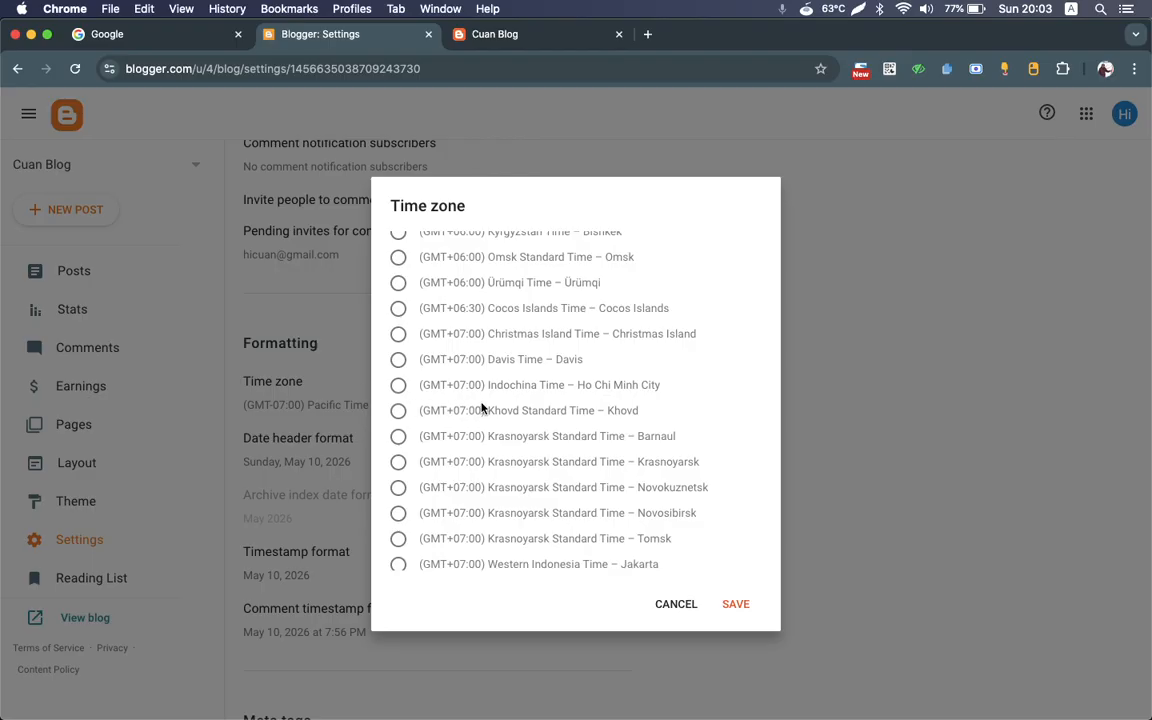
scroll(481, 408, up, 1)
scroll(481, 406, up, 3)
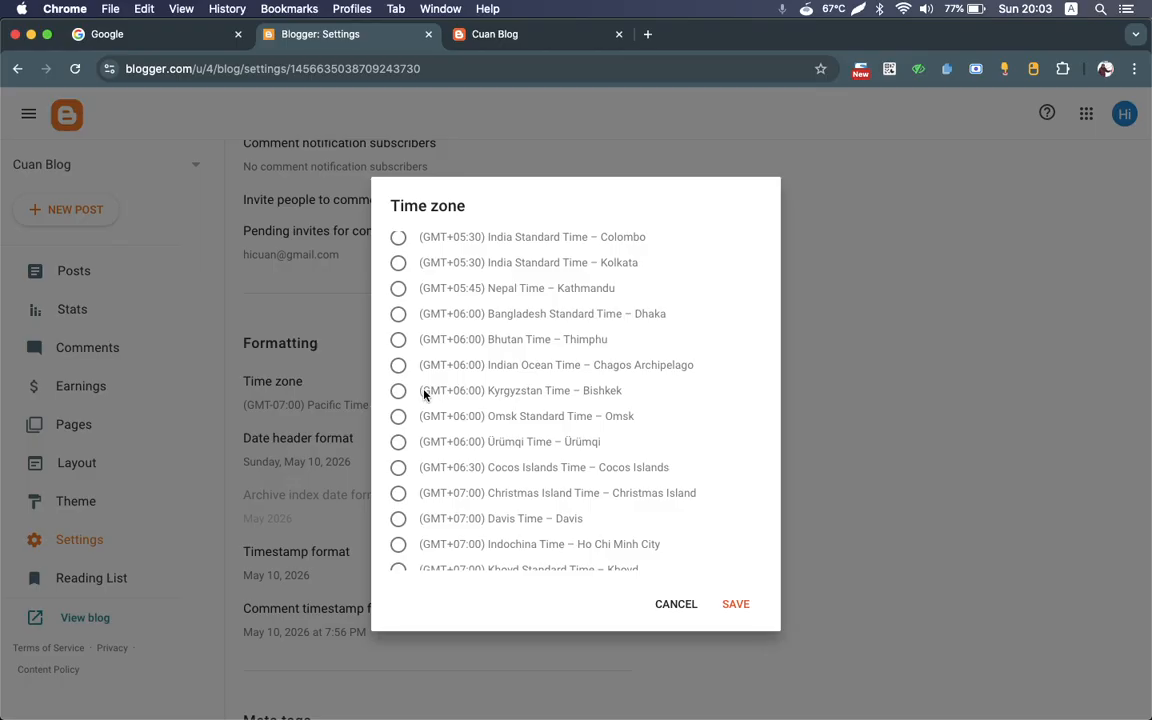
scroll(424, 394, down, 2)
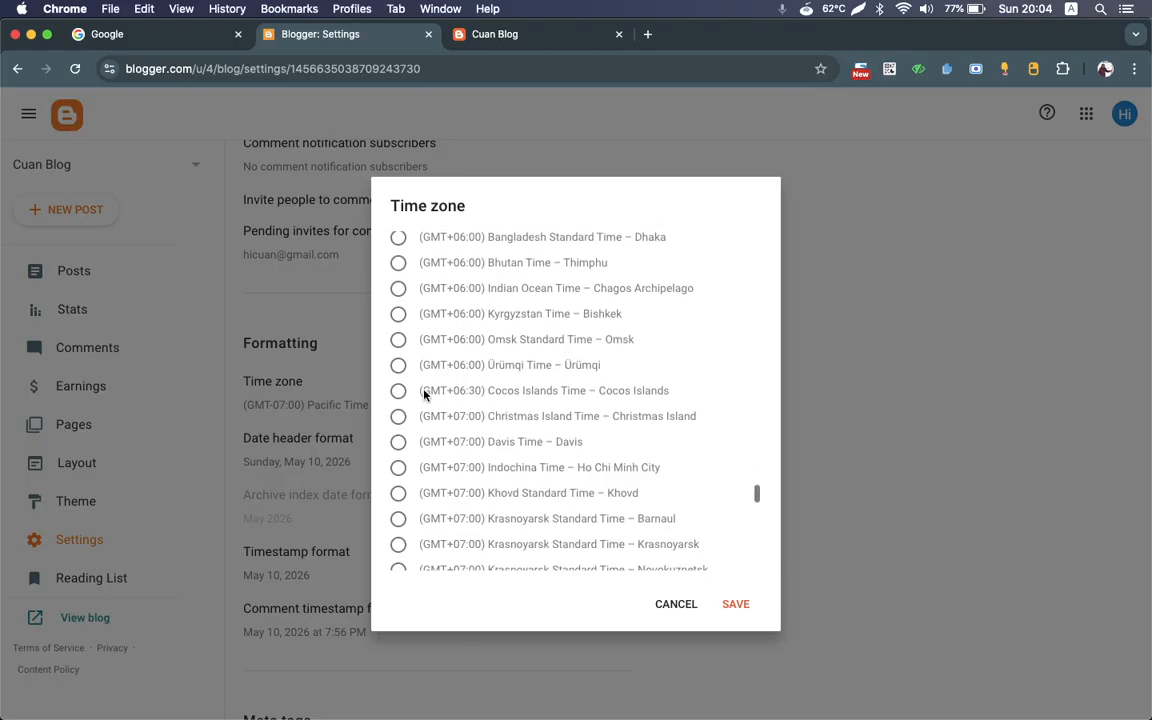
scroll(424, 394, up, 3)
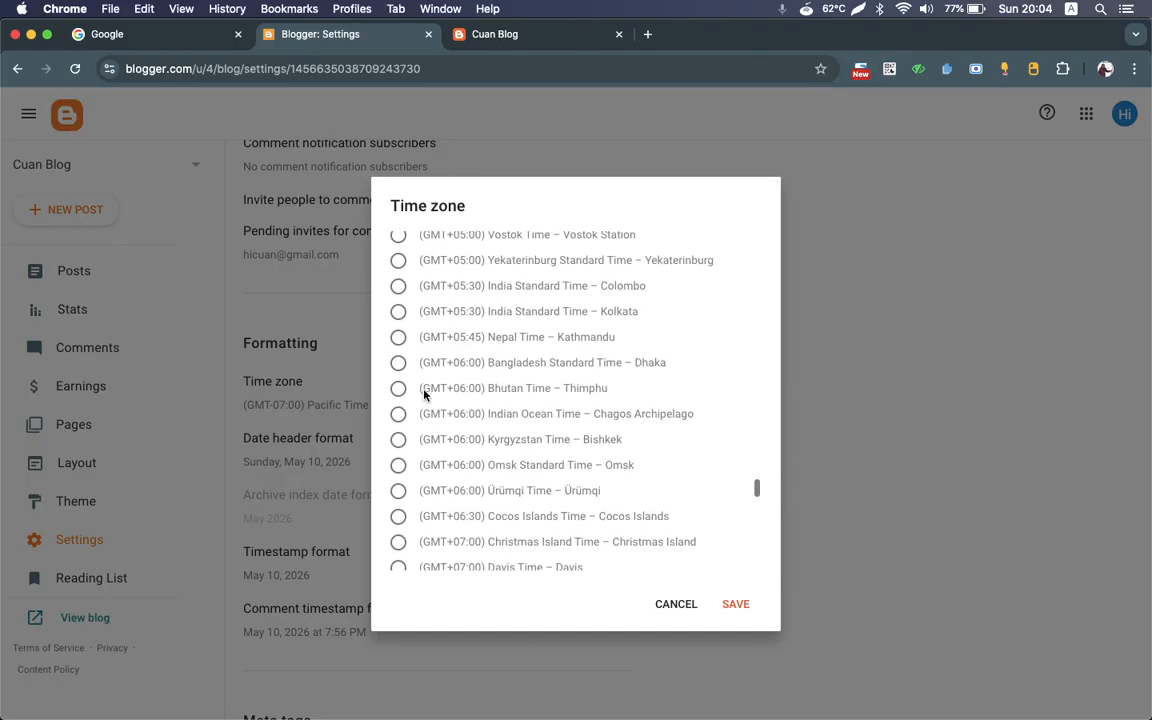
scroll(424, 394, up, 2)
scroll(424, 394, down, 5)
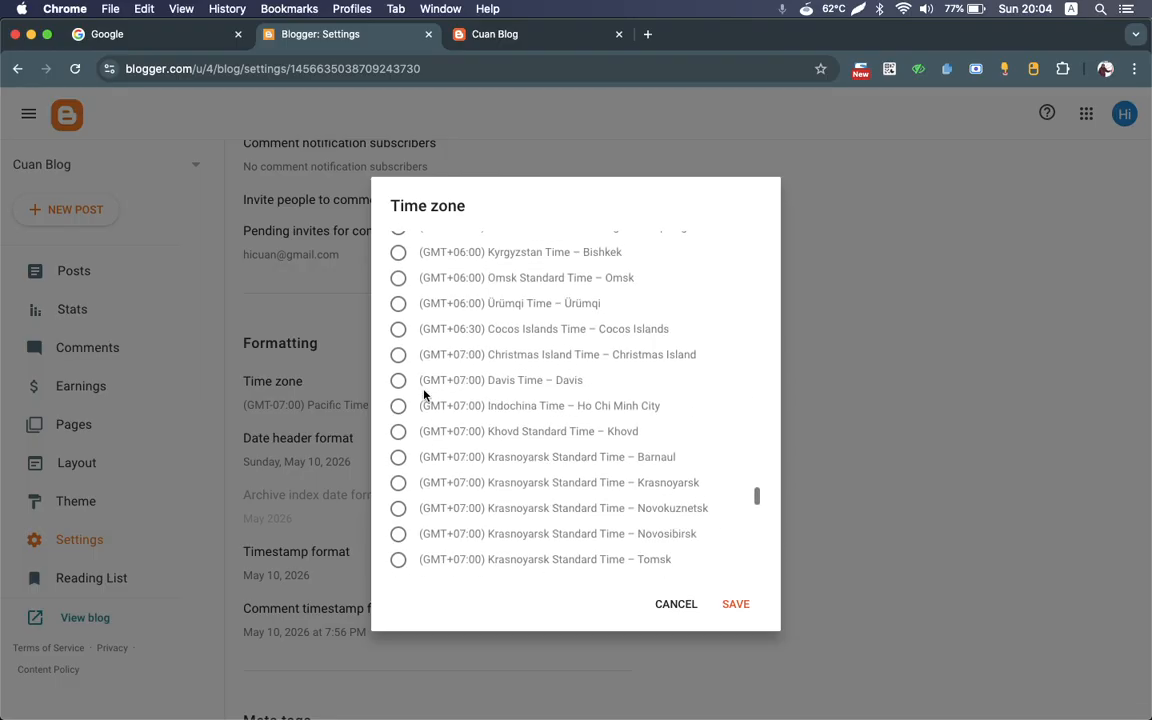
scroll(424, 394, down, 4)
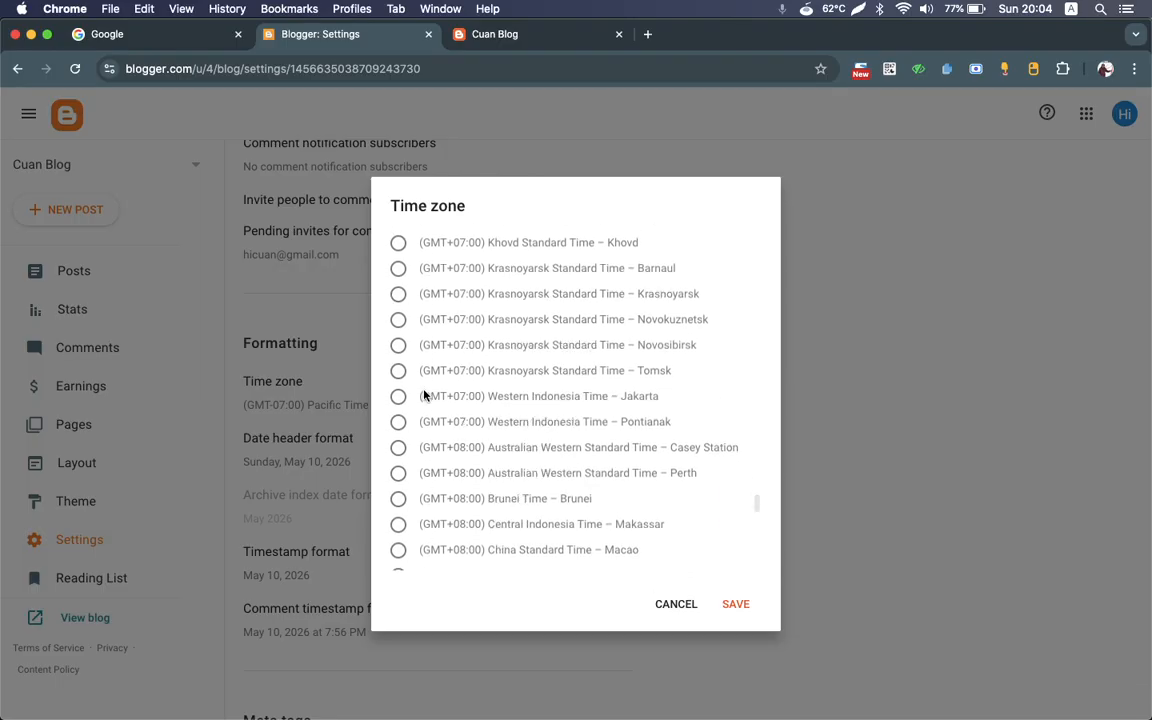
click(398, 369)
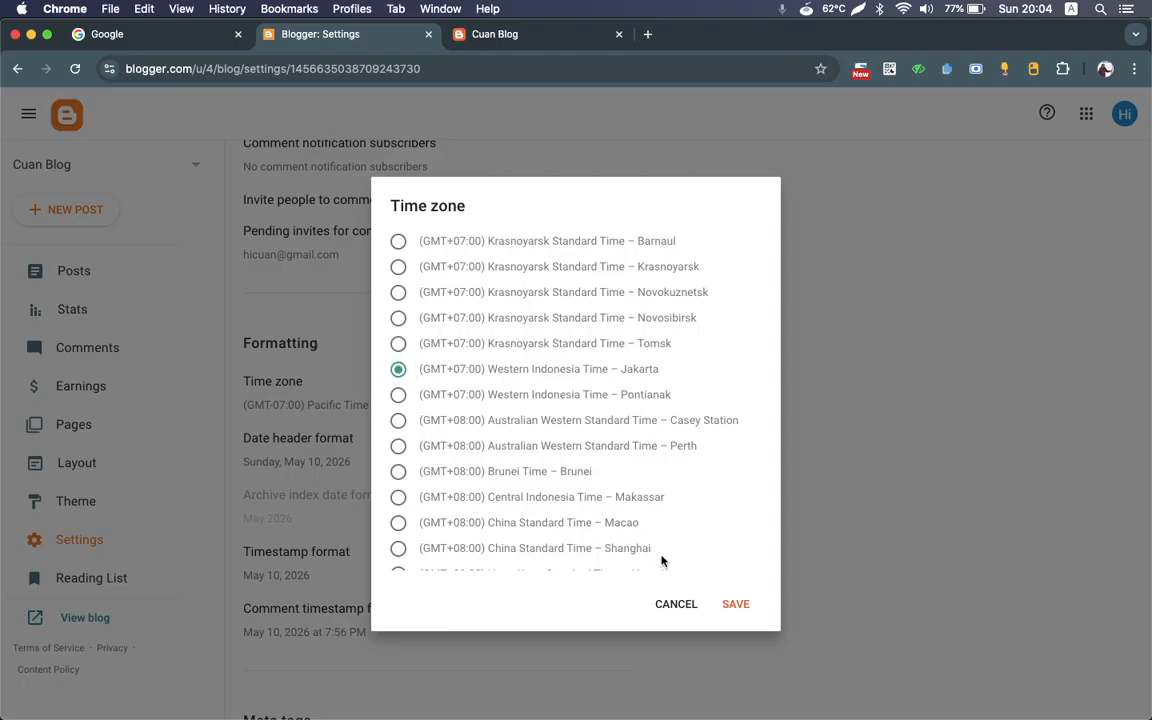
click(737, 605)
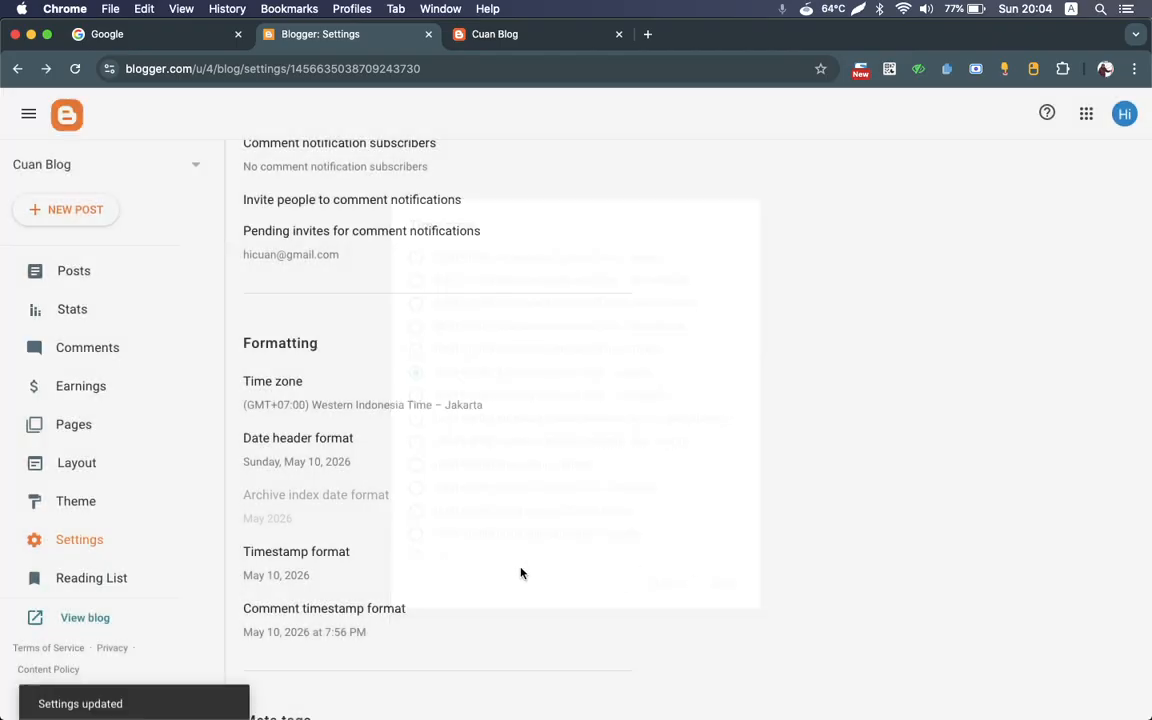
Step: Review the Meta tags and Errors and redirects settings, checking the Custom 404 entry without saving it
scroll(470, 560, down, 4)
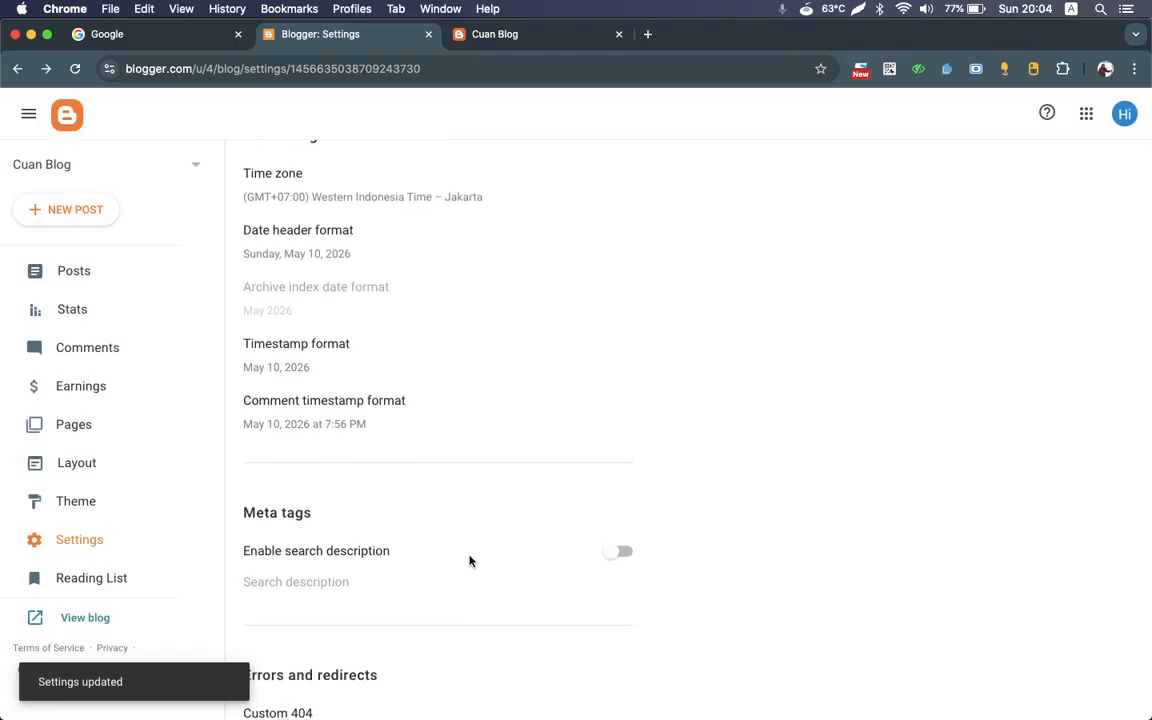
scroll(470, 561, down, 4)
scroll(470, 560, down, 2)
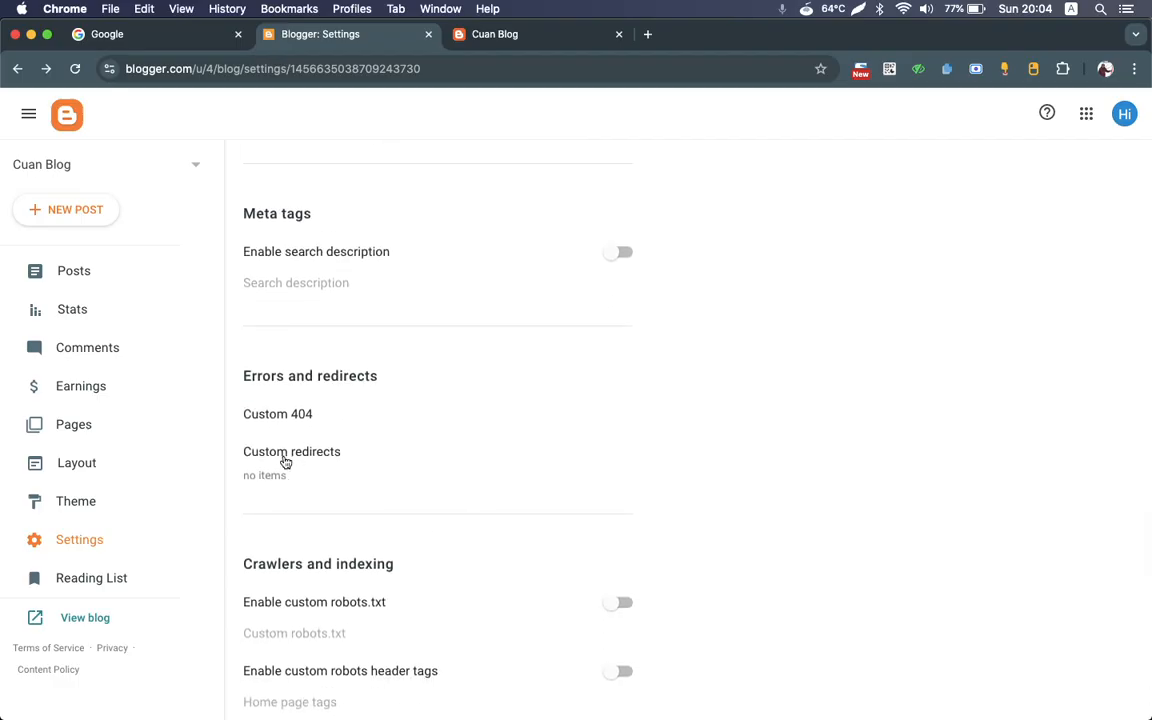
scroll(285, 458, down, 1)
click(268, 368)
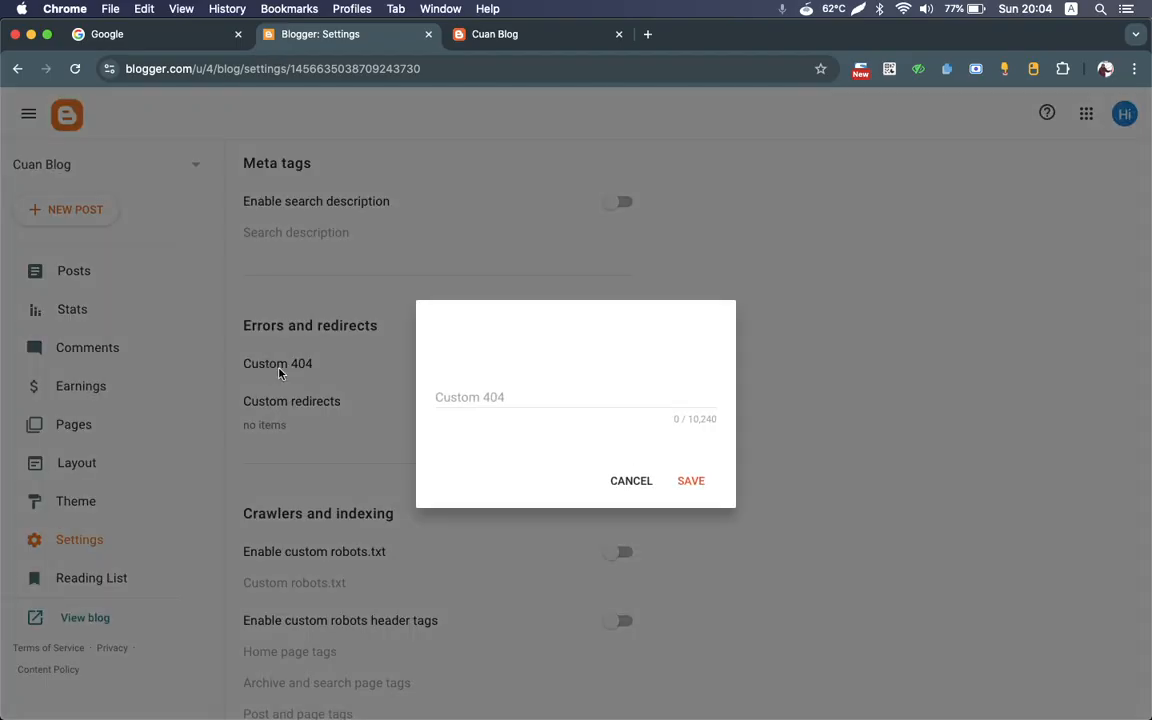
click(638, 486)
Step: Set the Site feed's Allow blog feed option to Until Jump Break and save it
scroll(641, 488, down, 2)
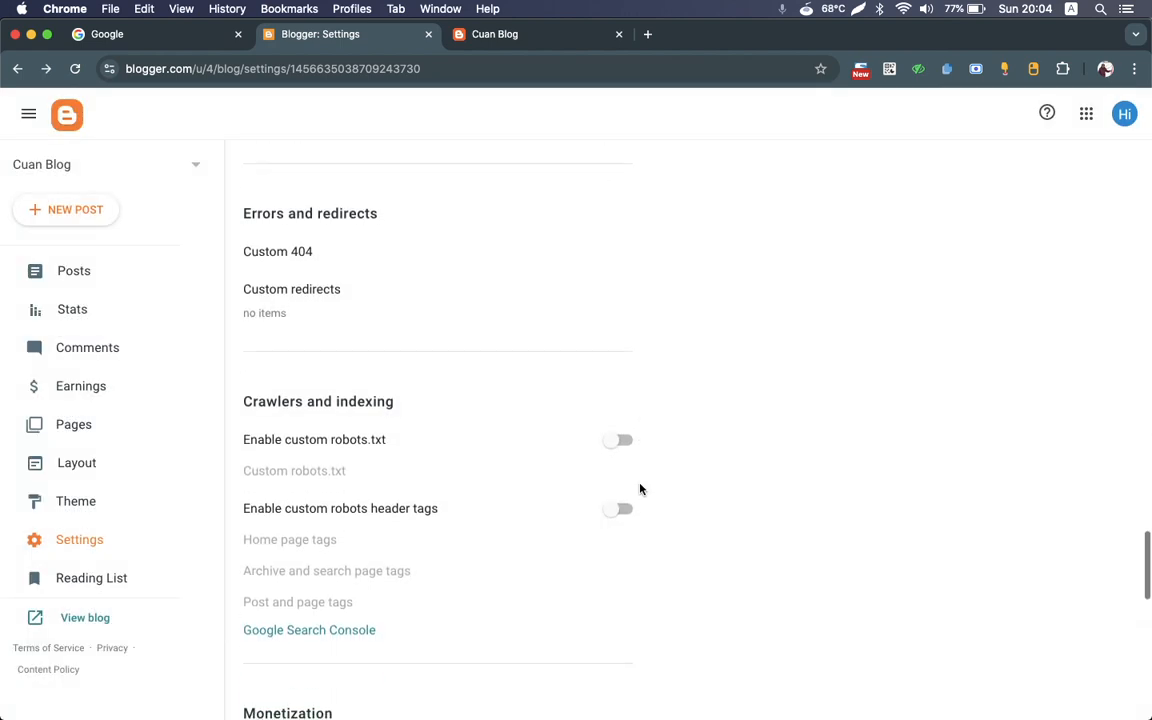
scroll(564, 438, down, 3)
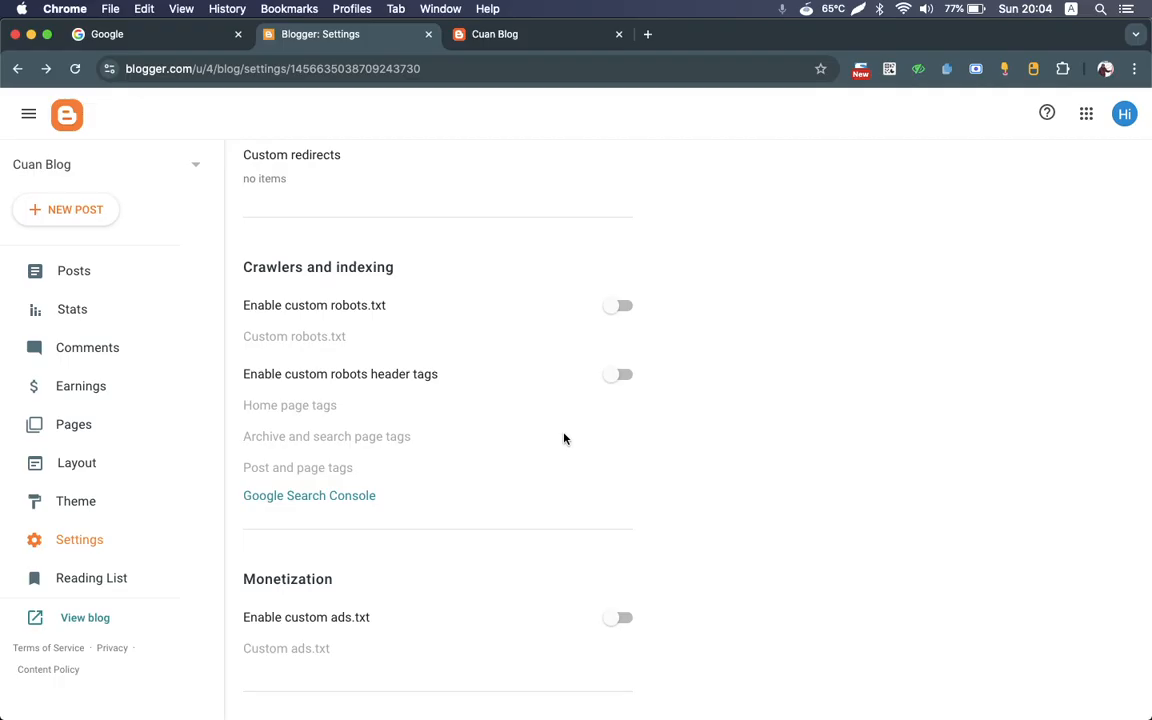
scroll(564, 438, down, 7)
scroll(564, 438, down, 9)
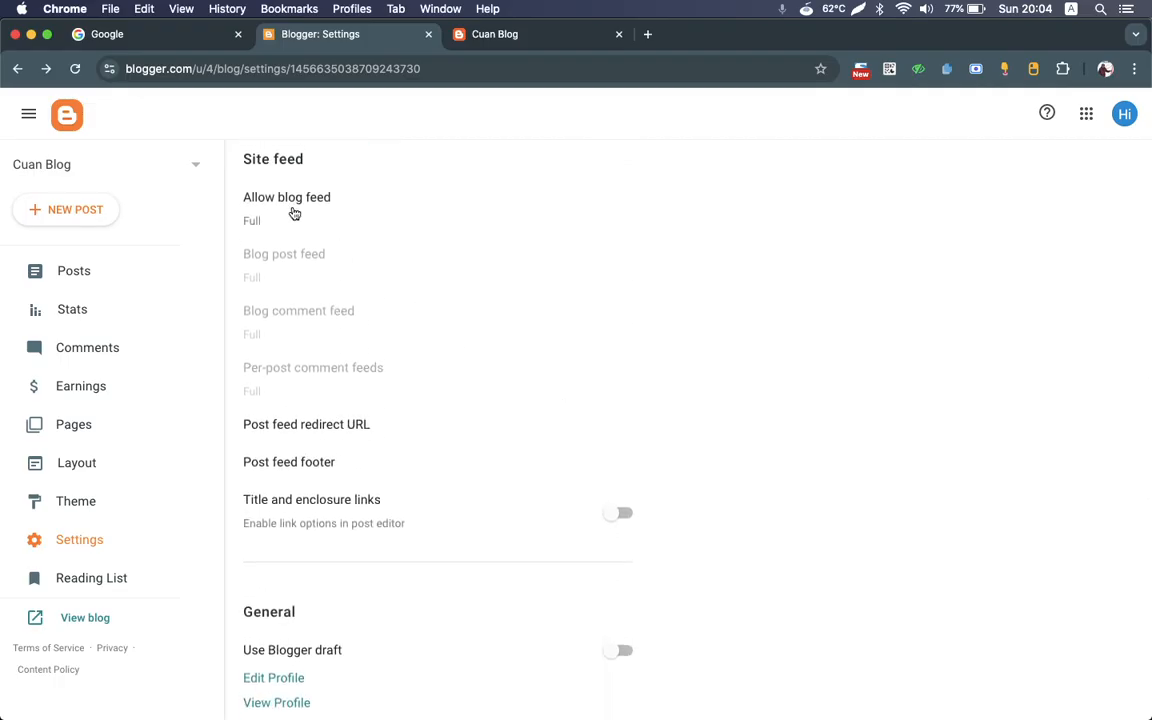
click(292, 212)
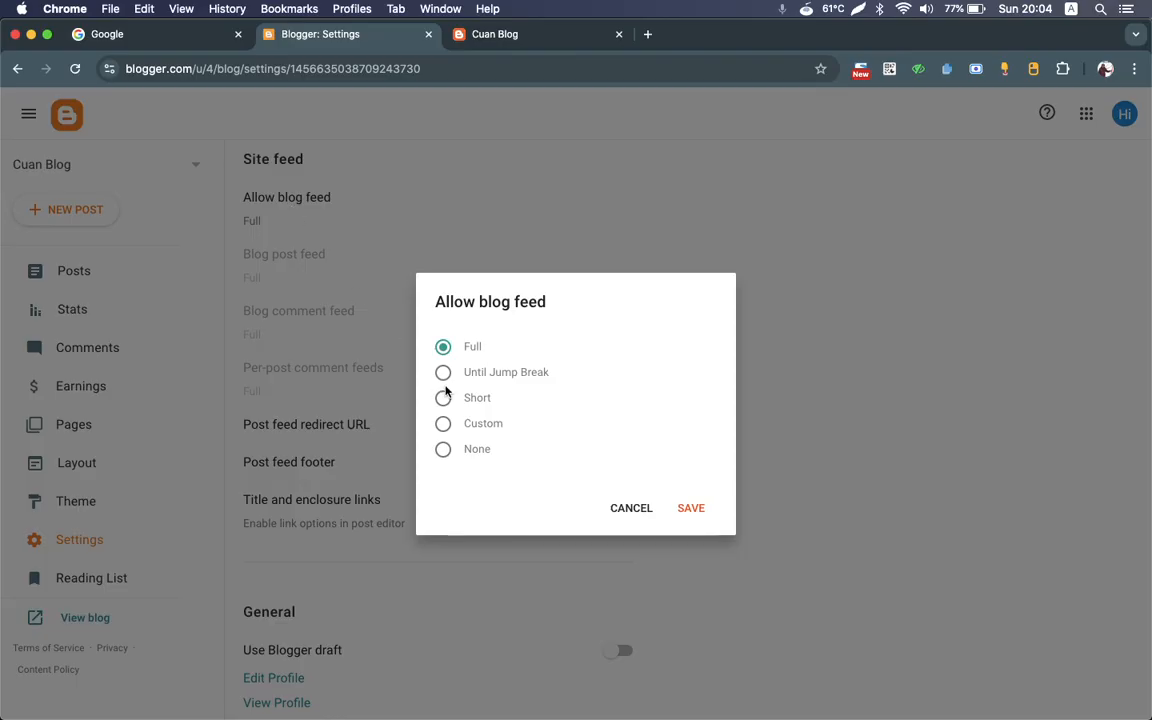
click(443, 372)
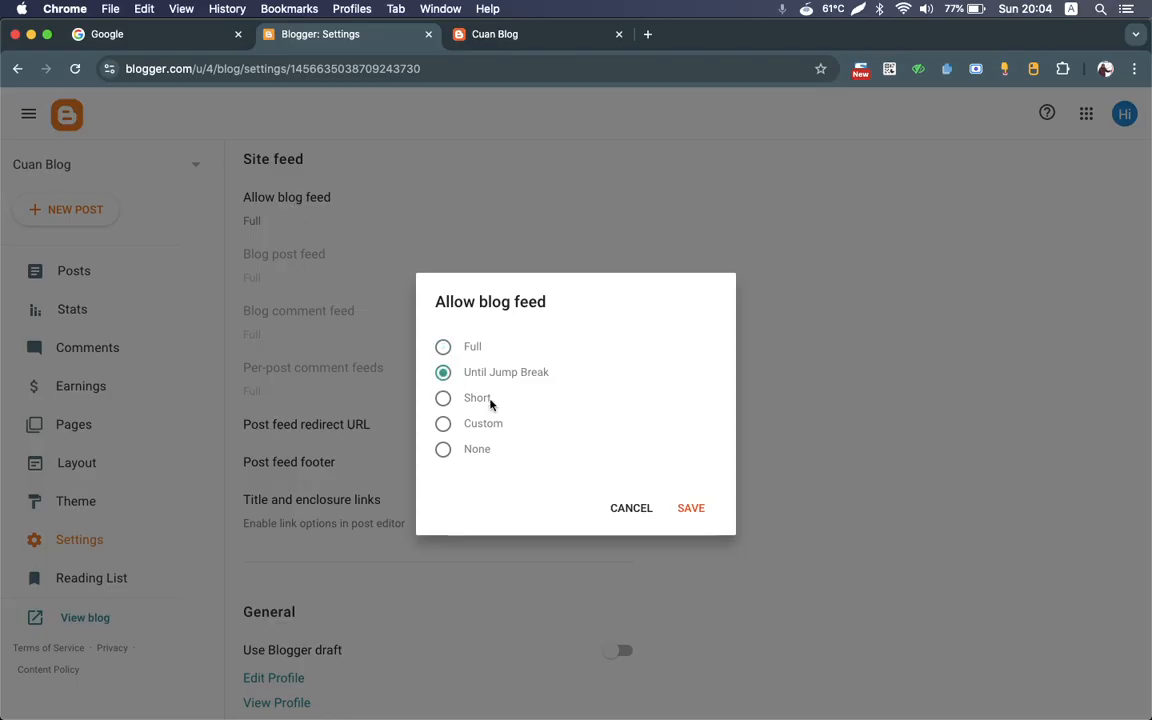
click(691, 510)
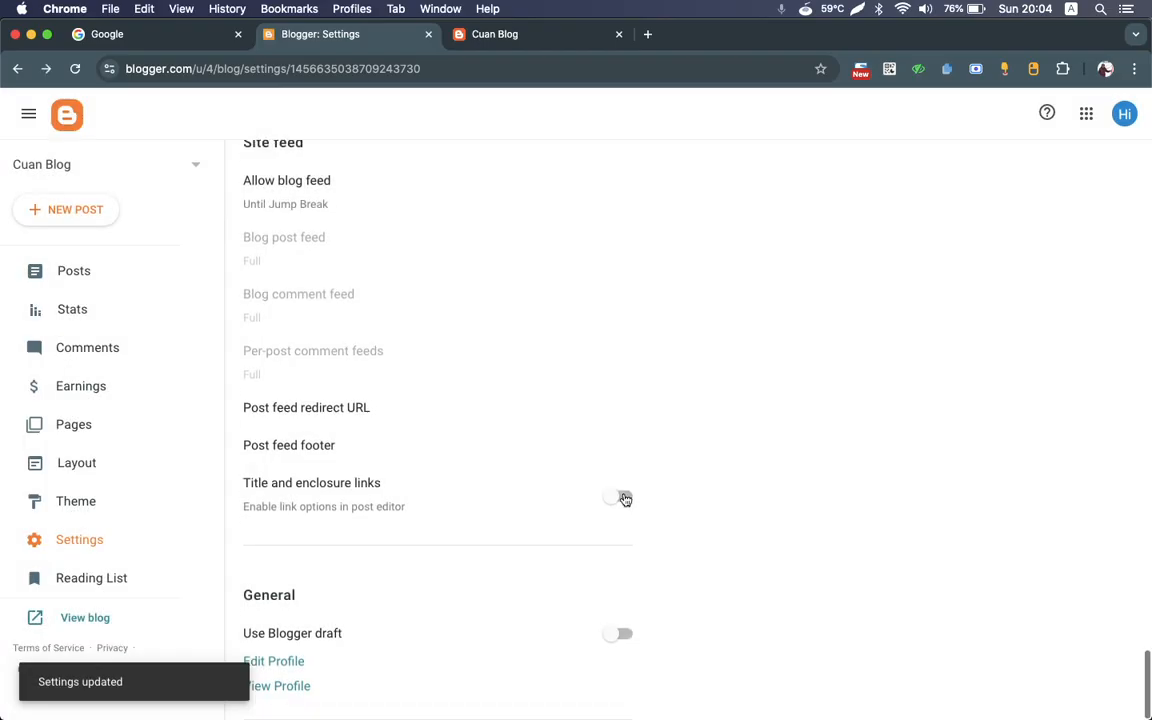
Step: Check the live Cuan Blog home page, and review the filter options in the blog's Pages section
scroll(515, 484, up, 15)
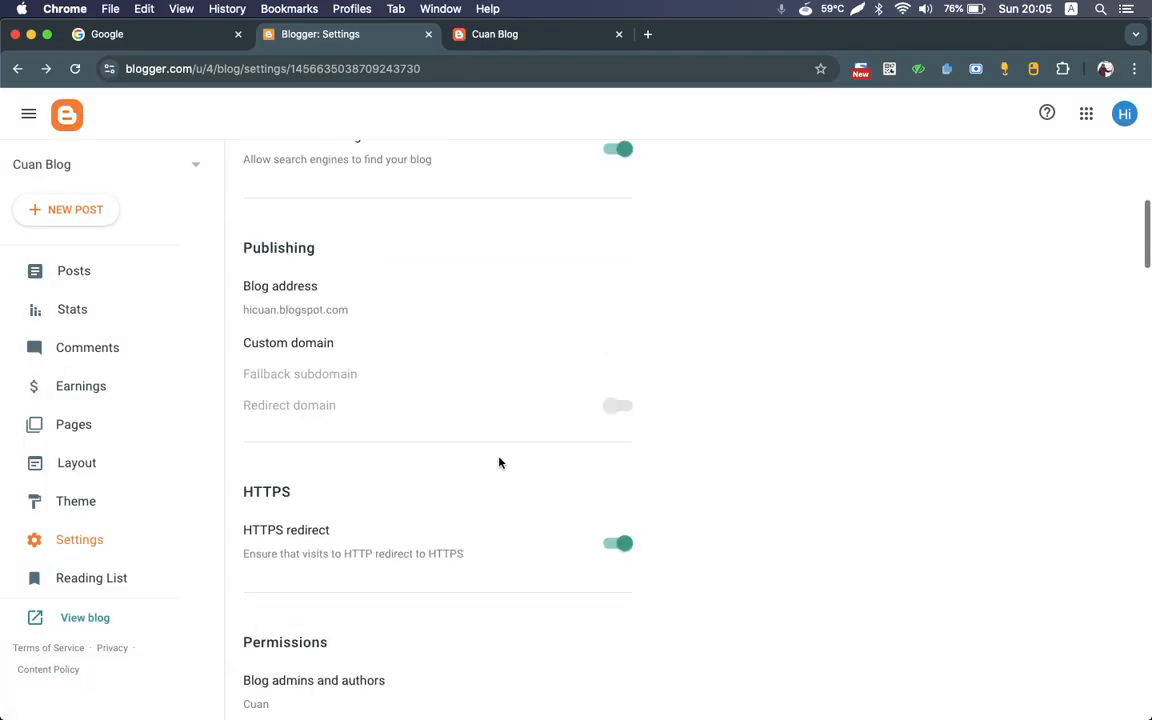
click(495, 38)
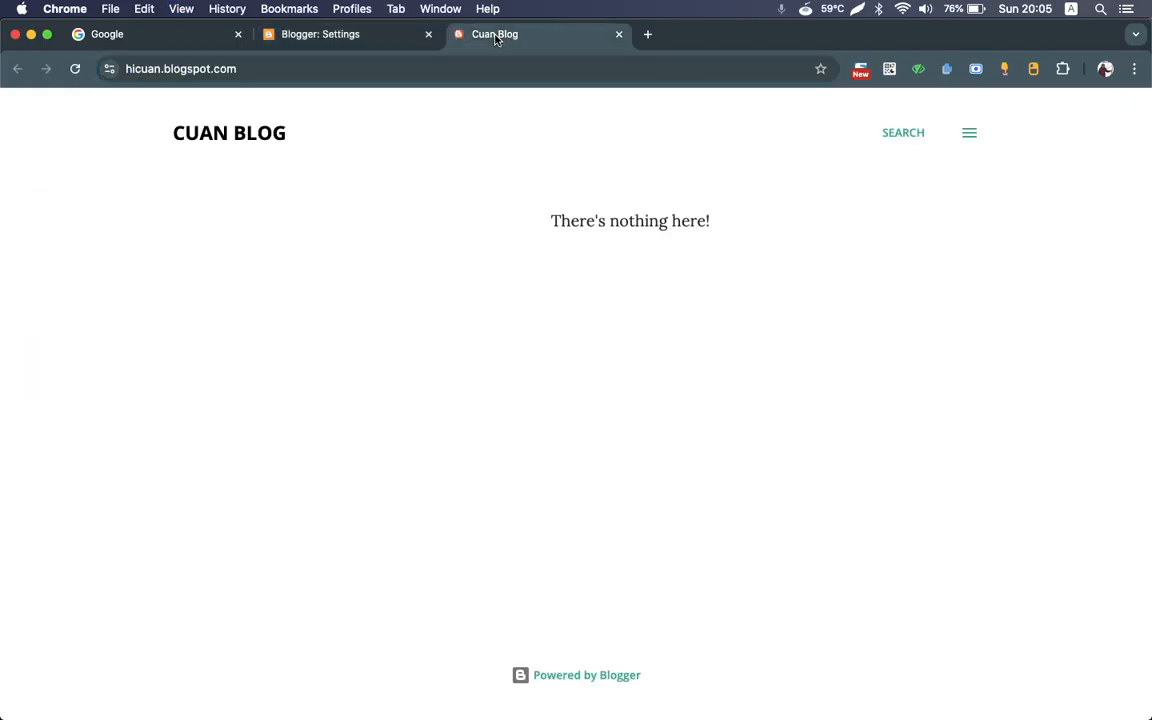
click(322, 40)
click(126, 430)
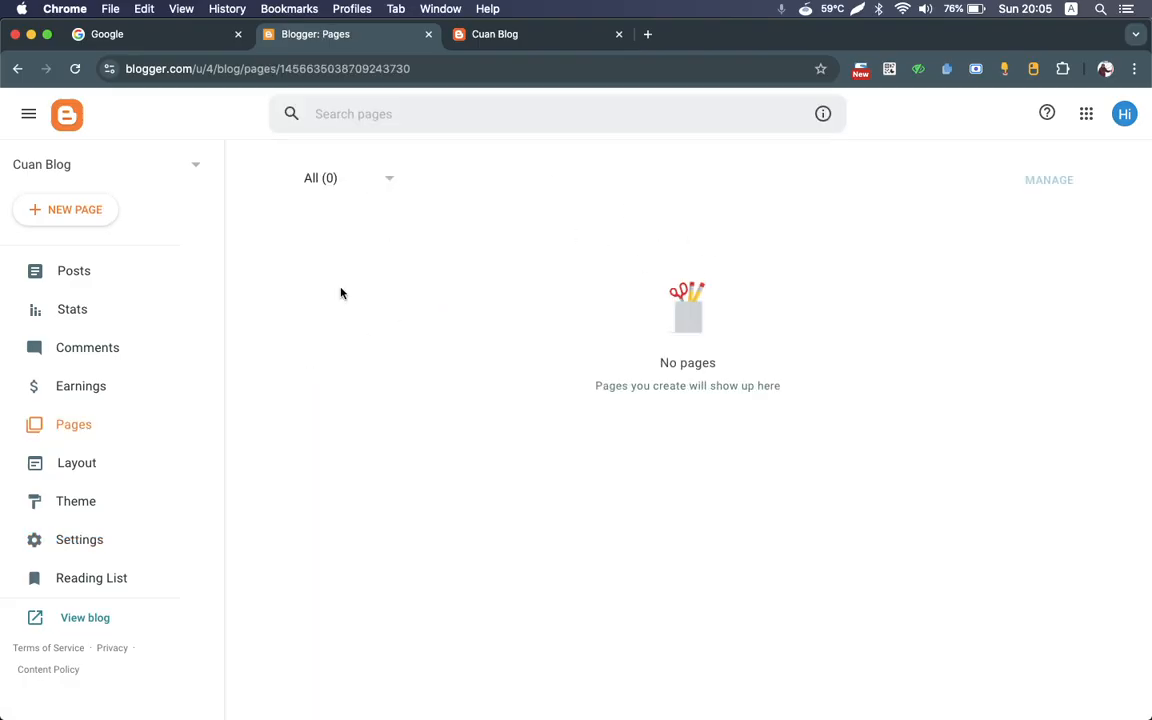
click(375, 174)
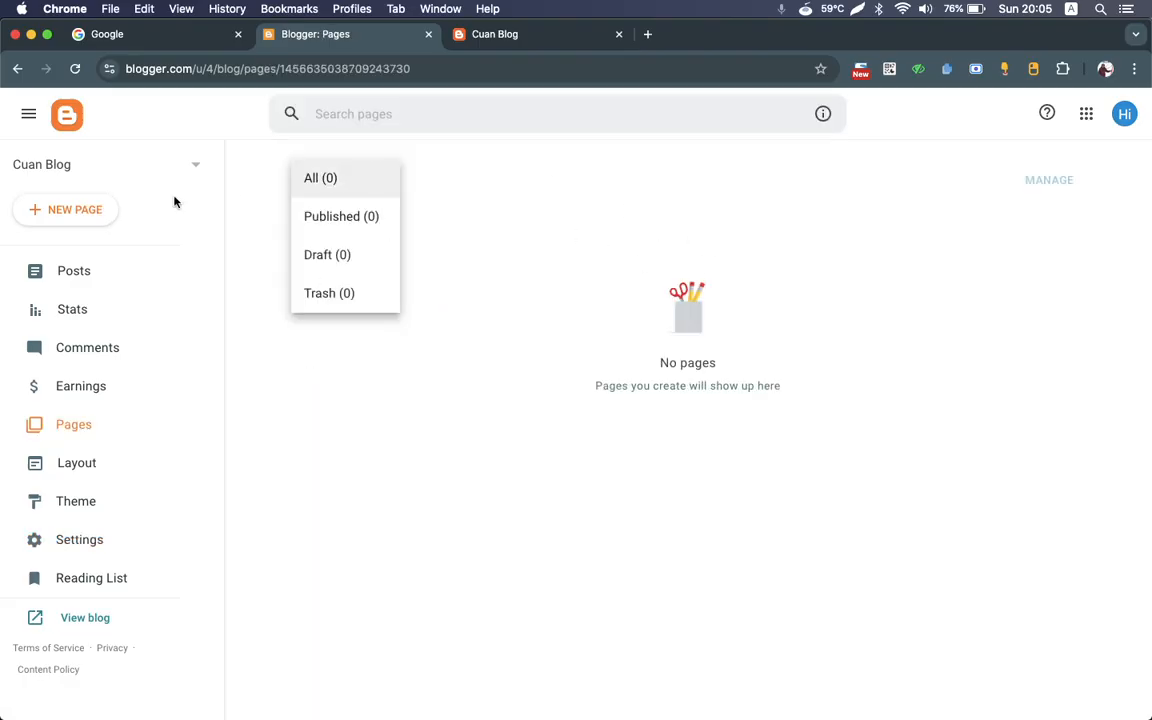
Step: Create a new page titled "Contact Us"
click(87, 218)
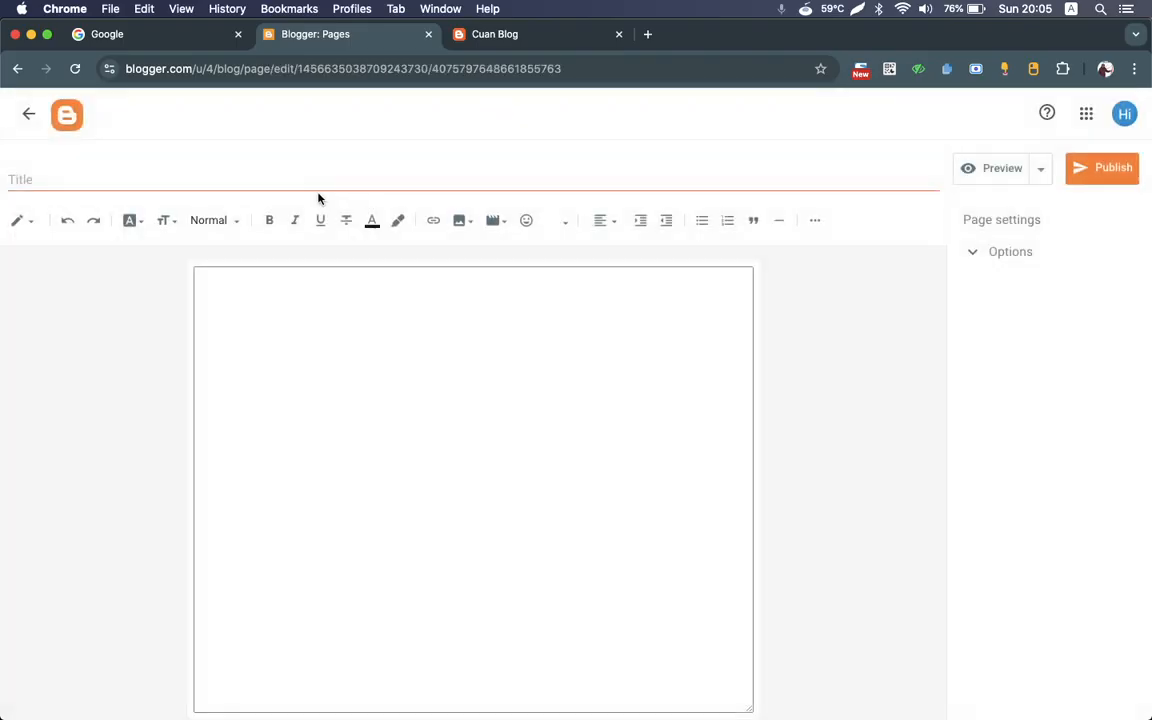
click(329, 185)
text(contact Us)
Step: Write "This is our contact" followed by a masked phone number in the page body and publish the page
click(424, 339)
text(T)
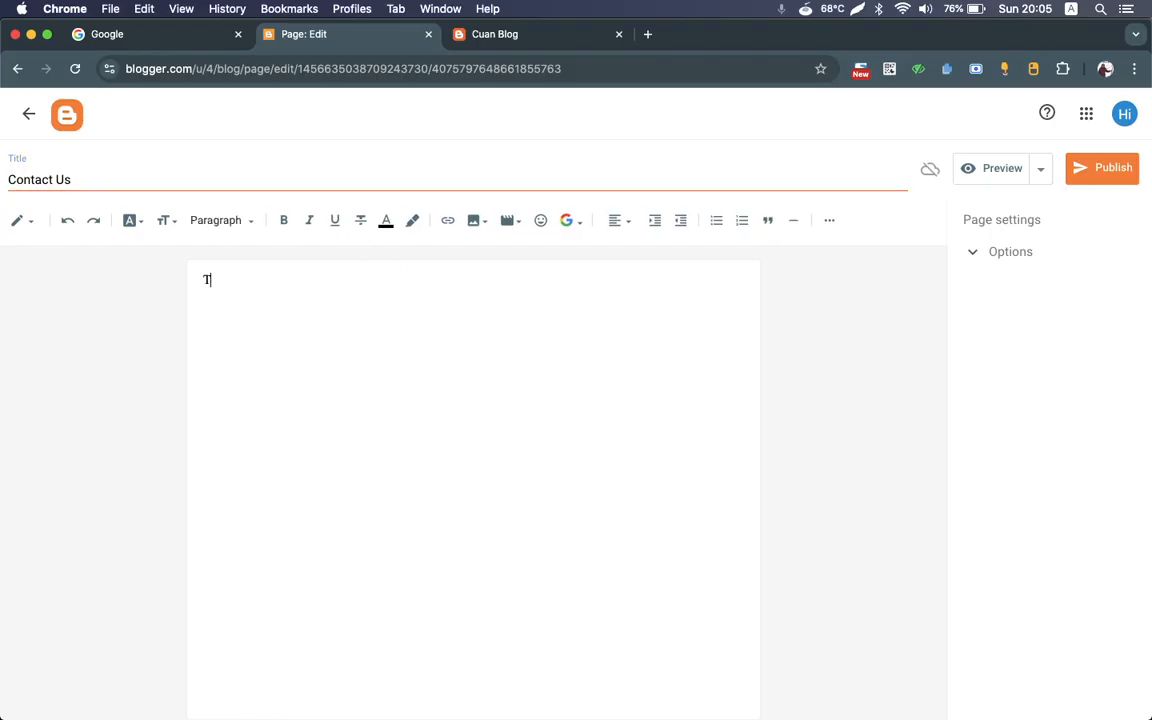
text(his is our co)
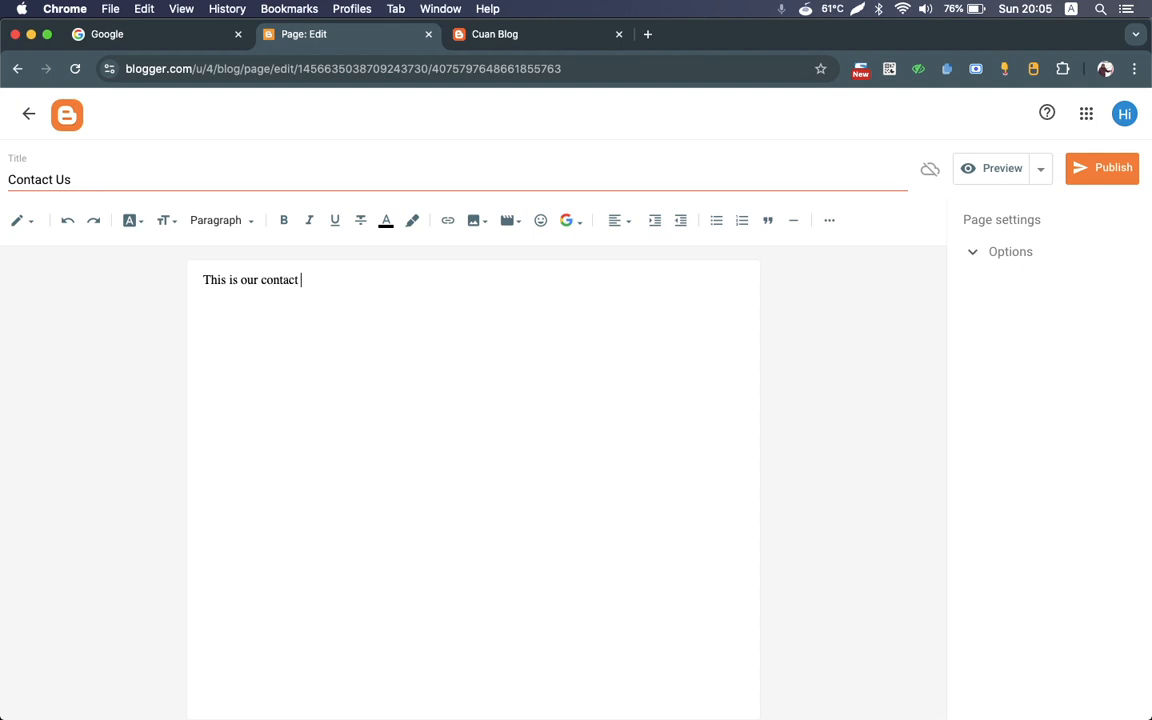
text(ntact +62 85xxxxx)
click(1090, 172)
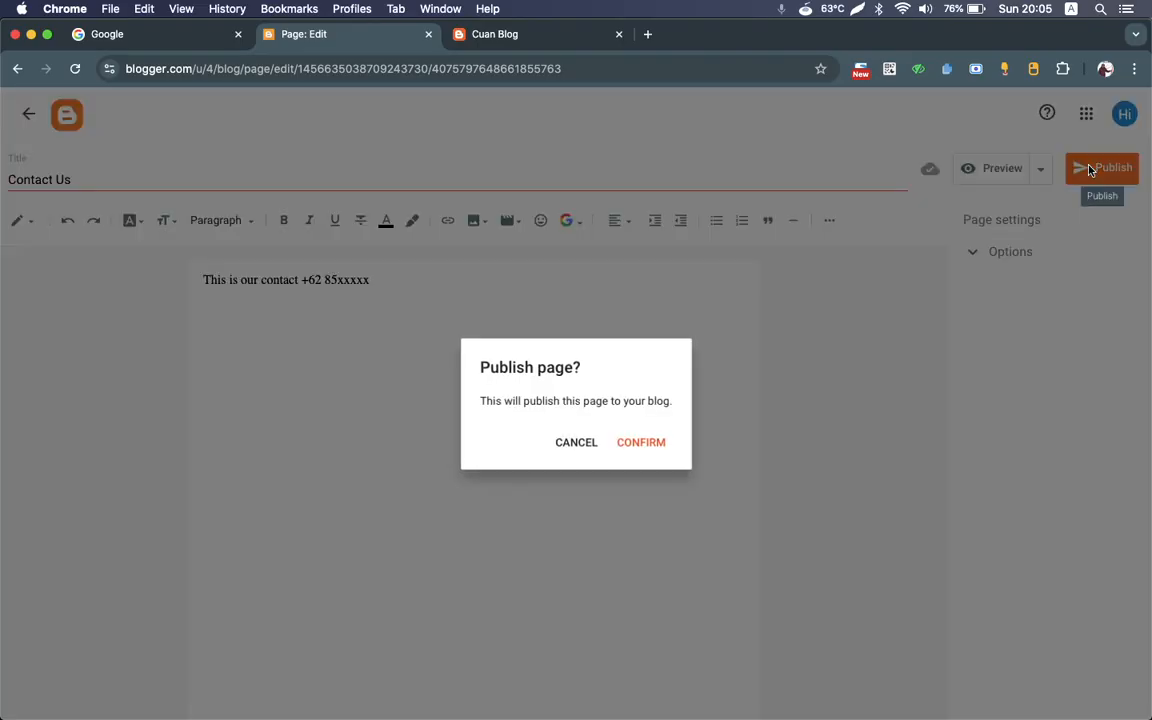
click(648, 443)
Step: Check the live blog's side menu for the new page, and view the management options in the Pages list
click(512, 40)
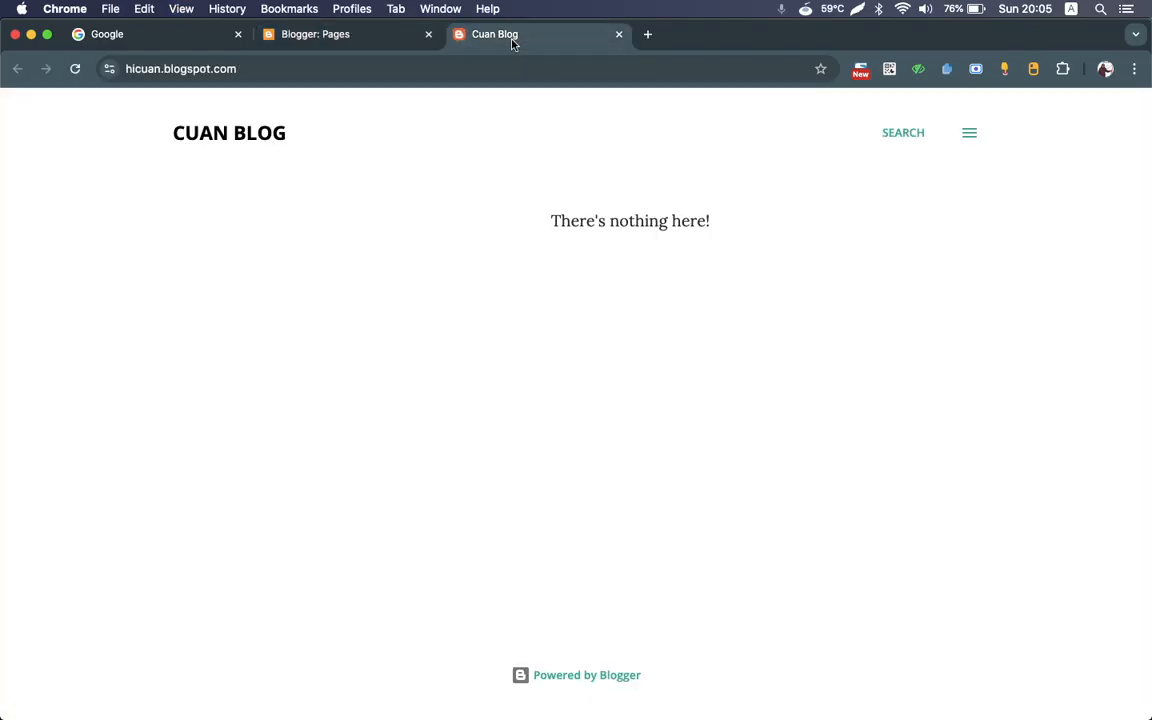
click(968, 134)
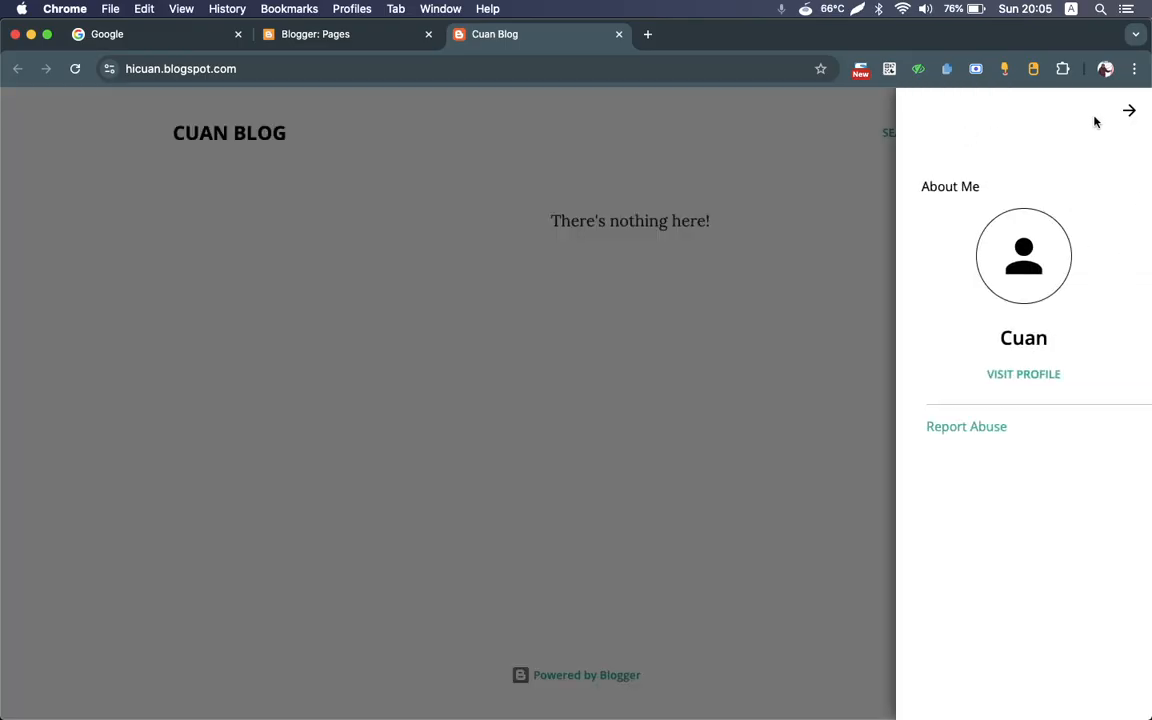
click(1130, 110)
click(318, 34)
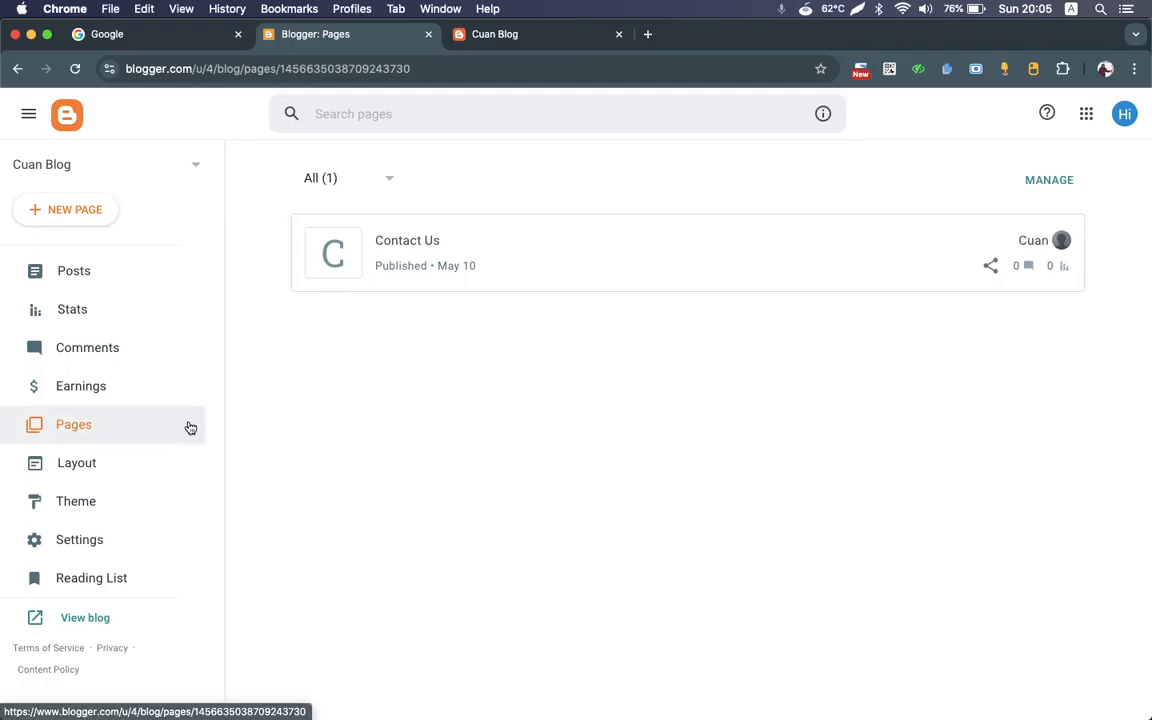
click(1058, 178)
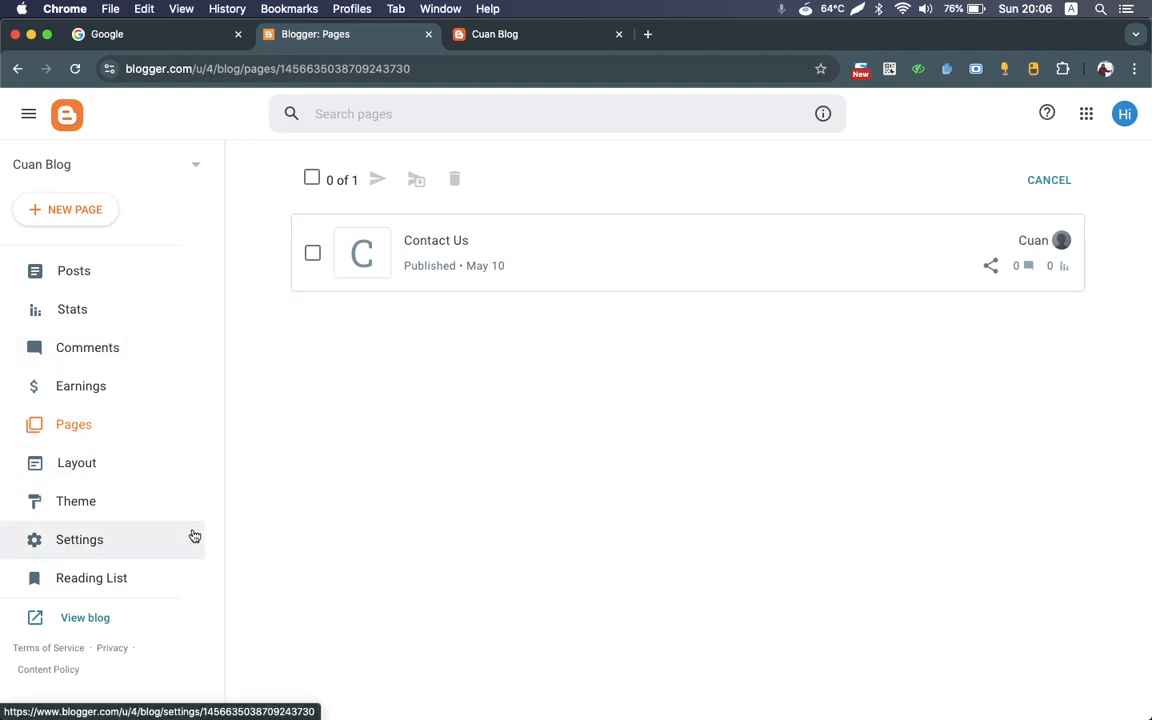
Step: Open the settings of the Pages gadget under Page List (Top) in the blog's Layout
click(84, 472)
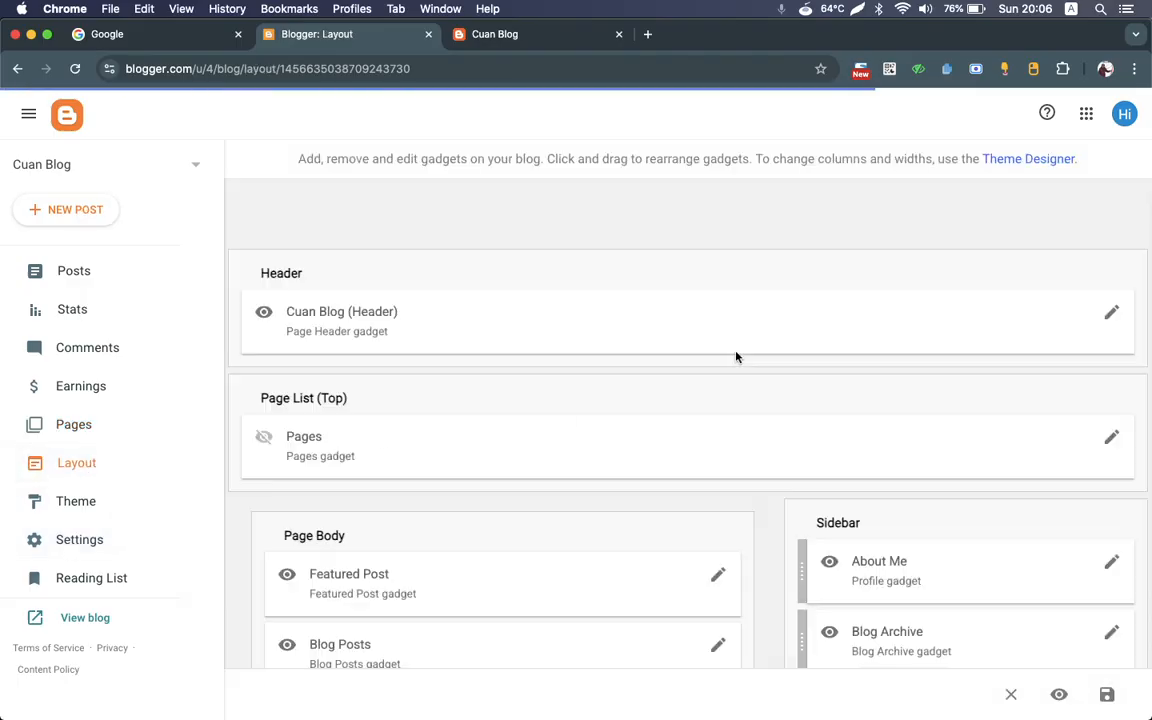
scroll(736, 357, down, 3)
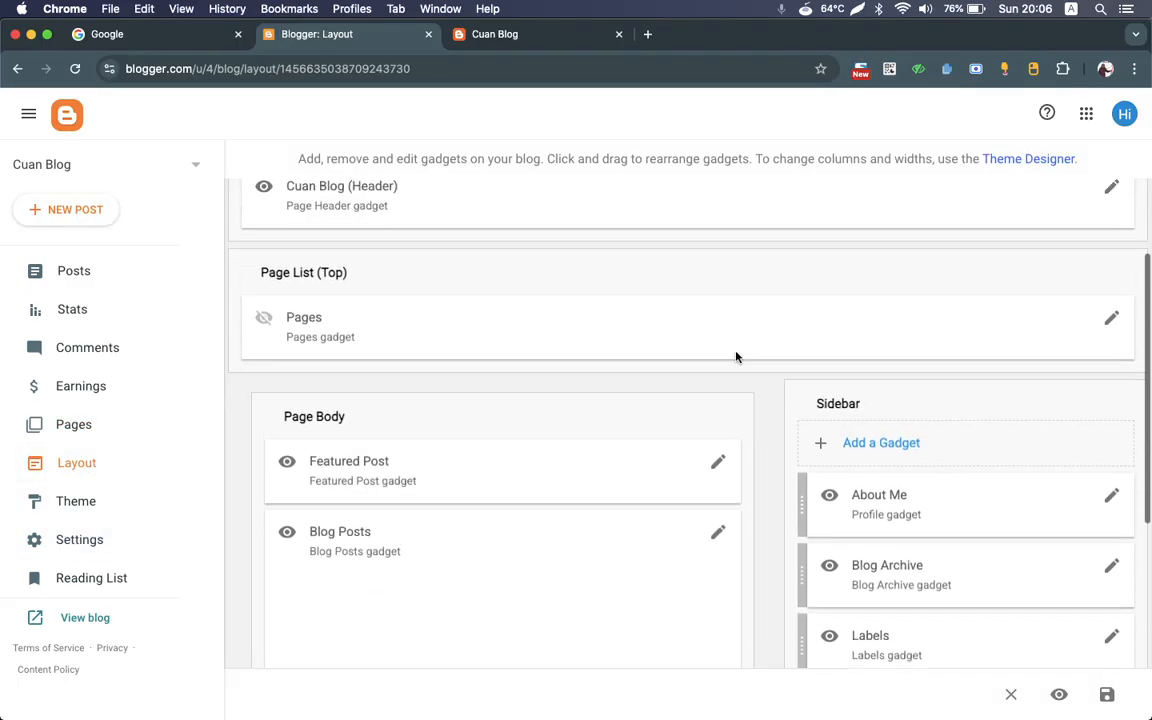
scroll(736, 357, up, 2)
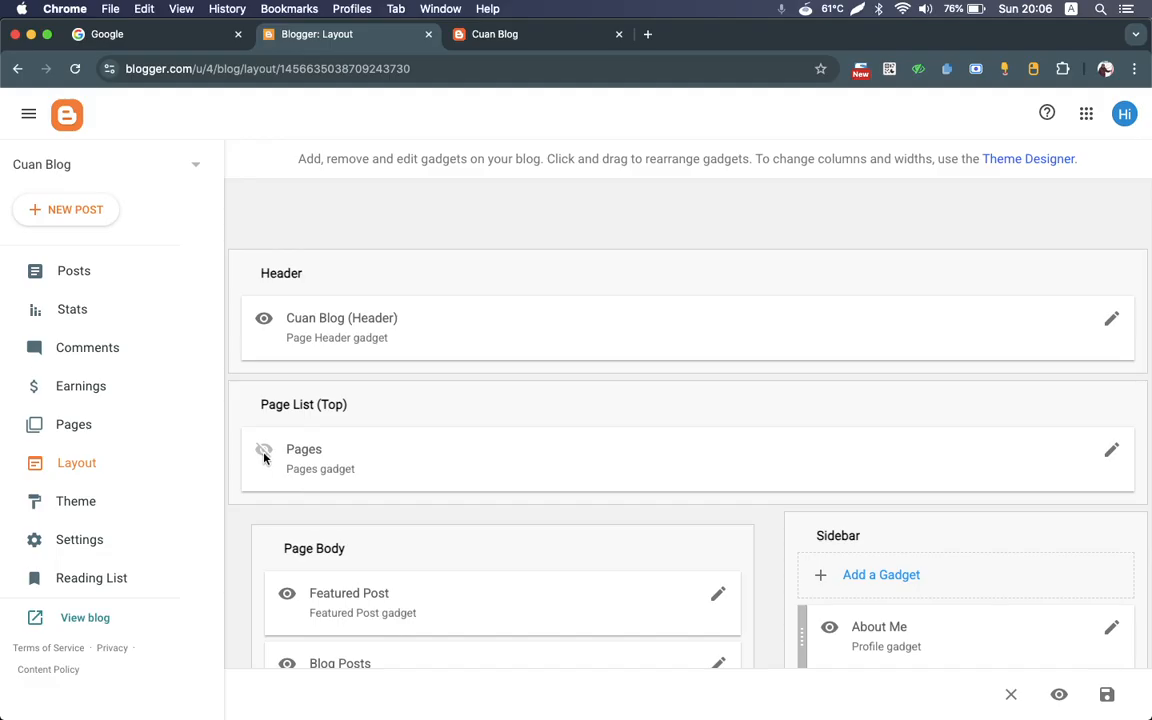
click(1110, 452)
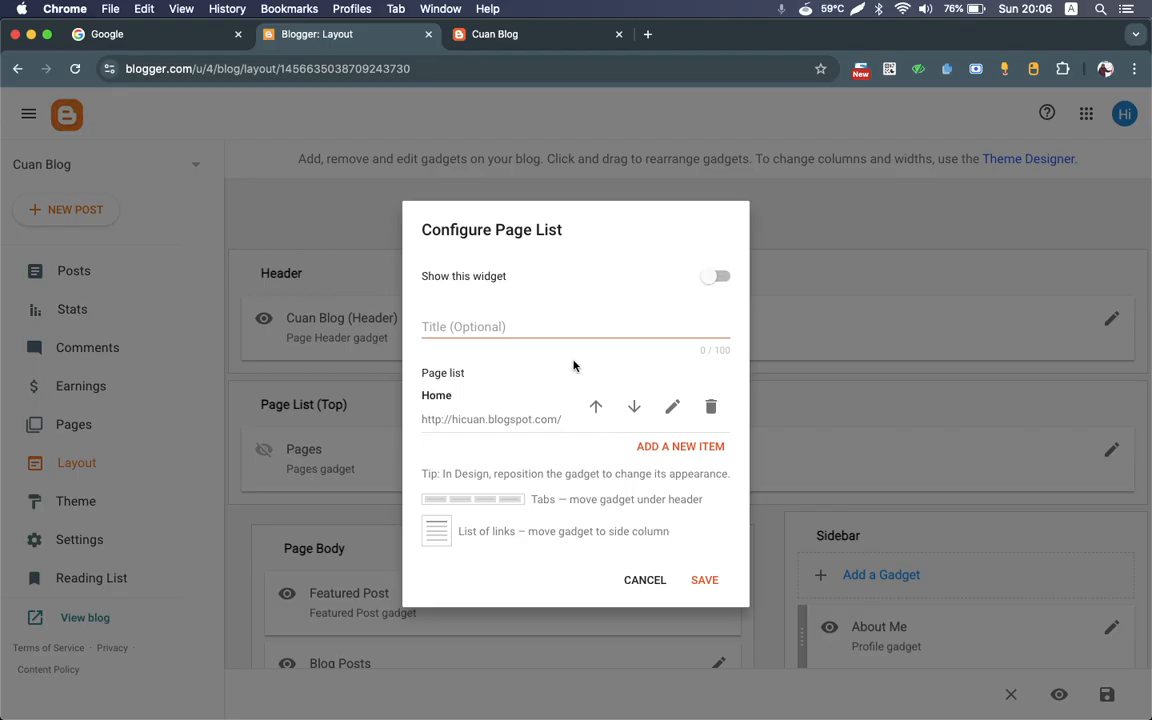
Step: Add the existing Contact Us page as a new item in the page list and try to save the gadget
click(675, 448)
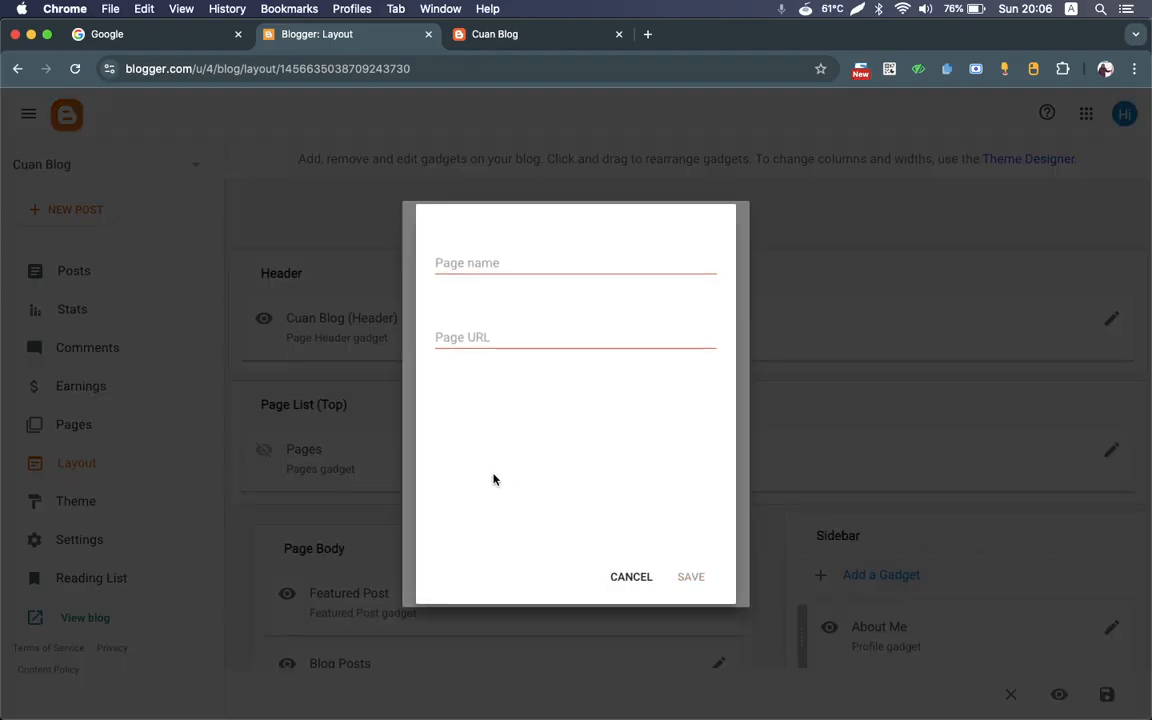
click(468, 262)
text(Cob)
key(BackSpace)
text(ntact)
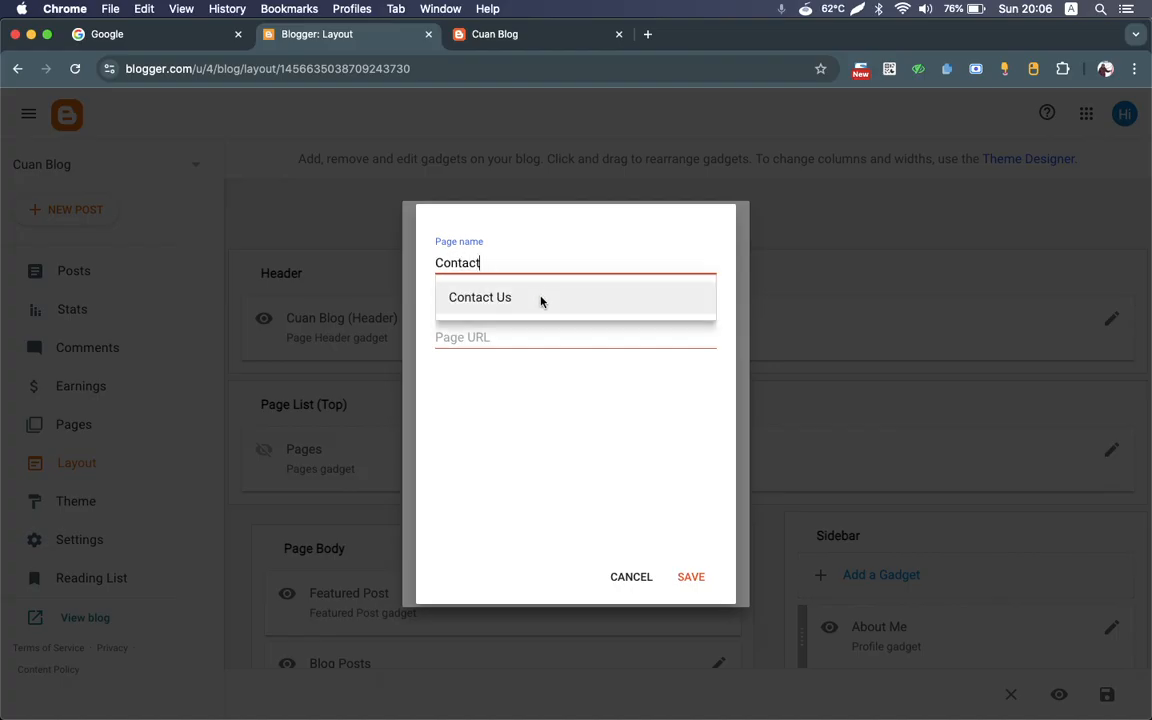
click(540, 298)
click(690, 576)
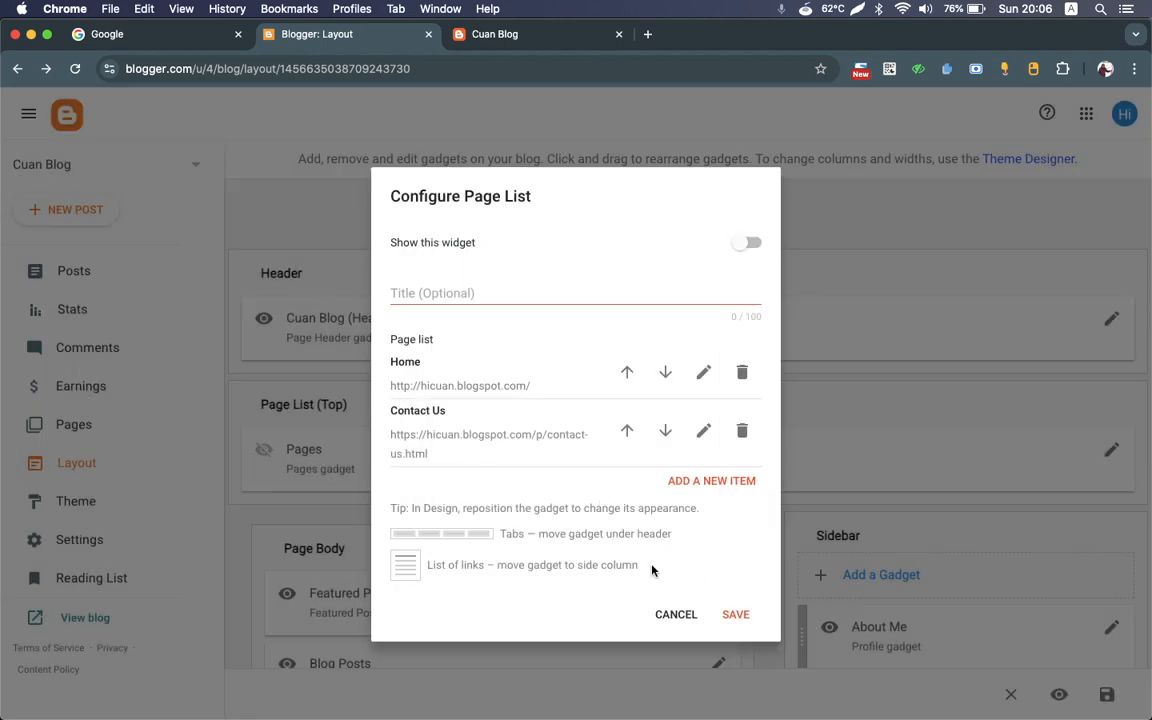
click(735, 615)
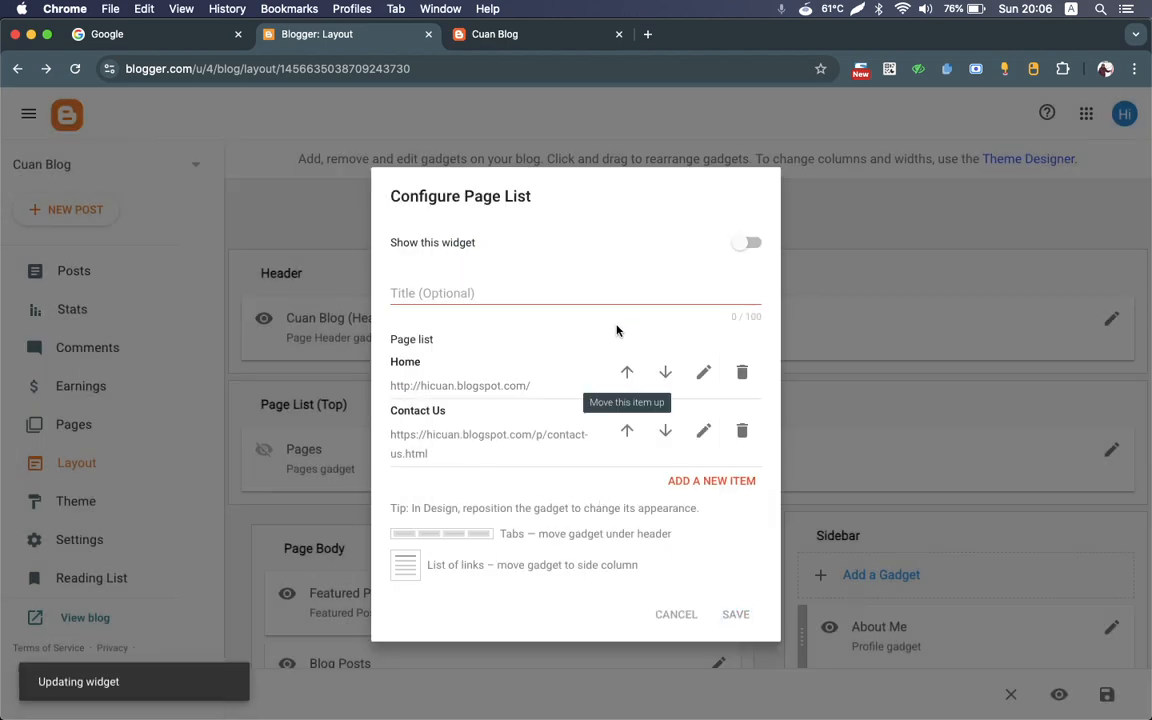
Step: Title the page list "Header Menu" and enable showing the widget
click(551, 289)
text(Header)
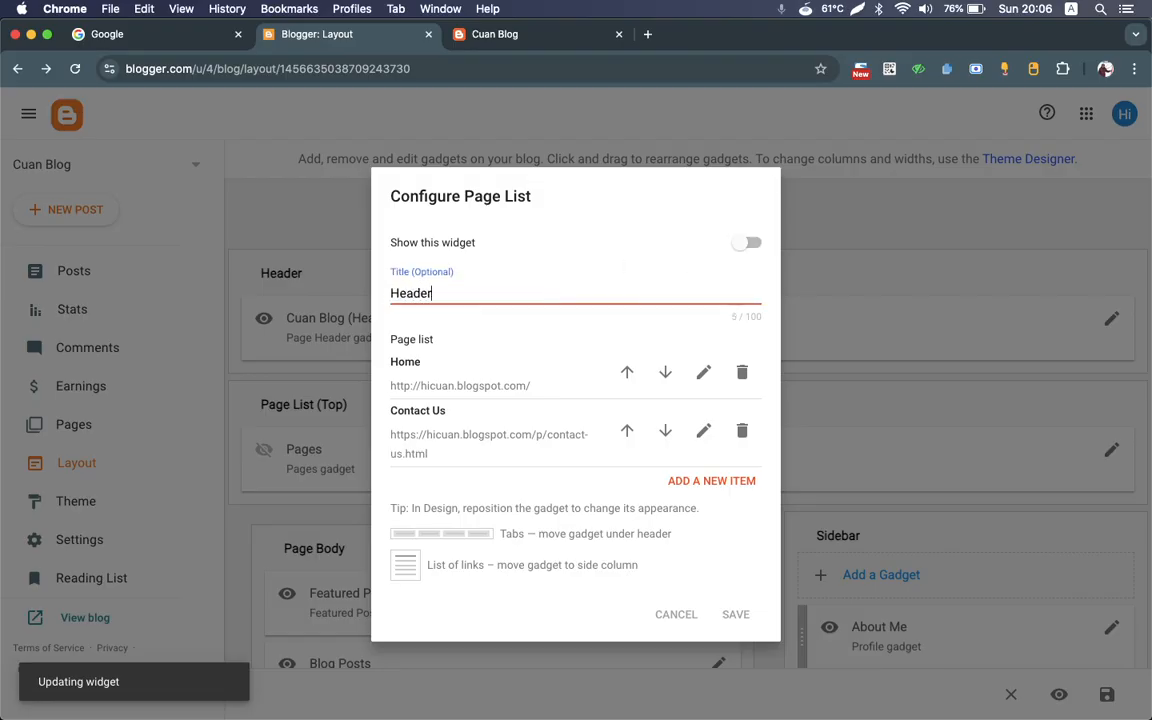
text(Menu)
click(748, 245)
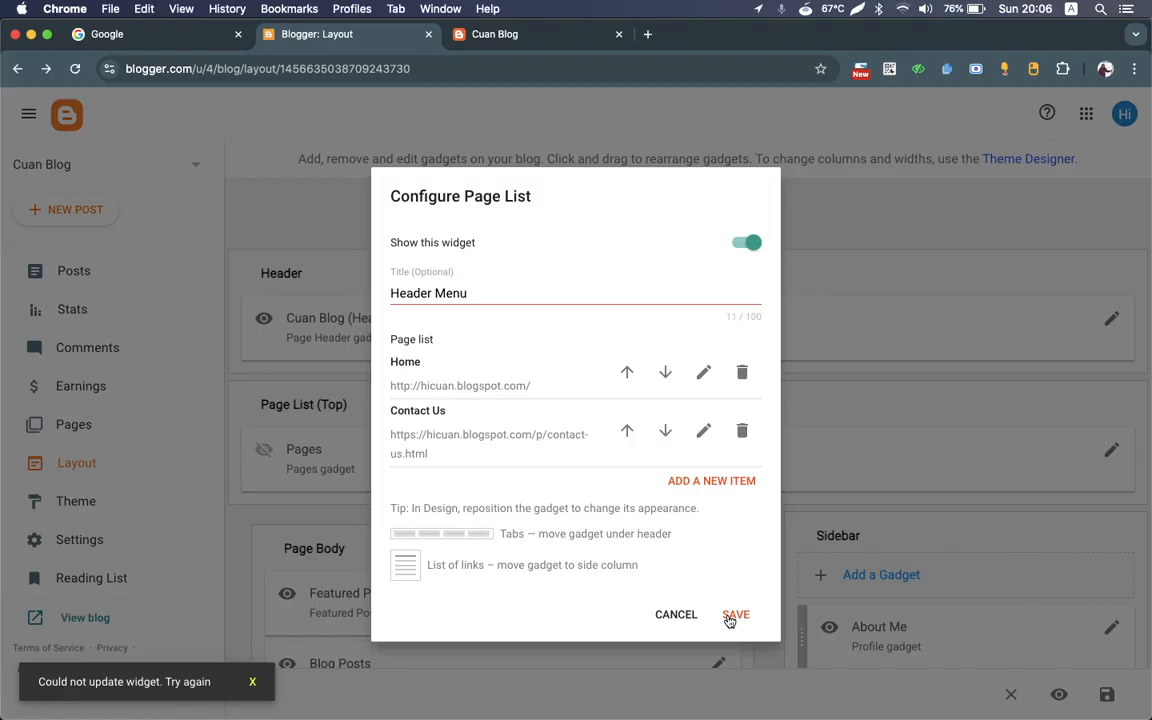
Step: Try to save the Header Menu gadget and dismiss the error notice before retrying
click(730, 617)
click(254, 686)
click(250, 683)
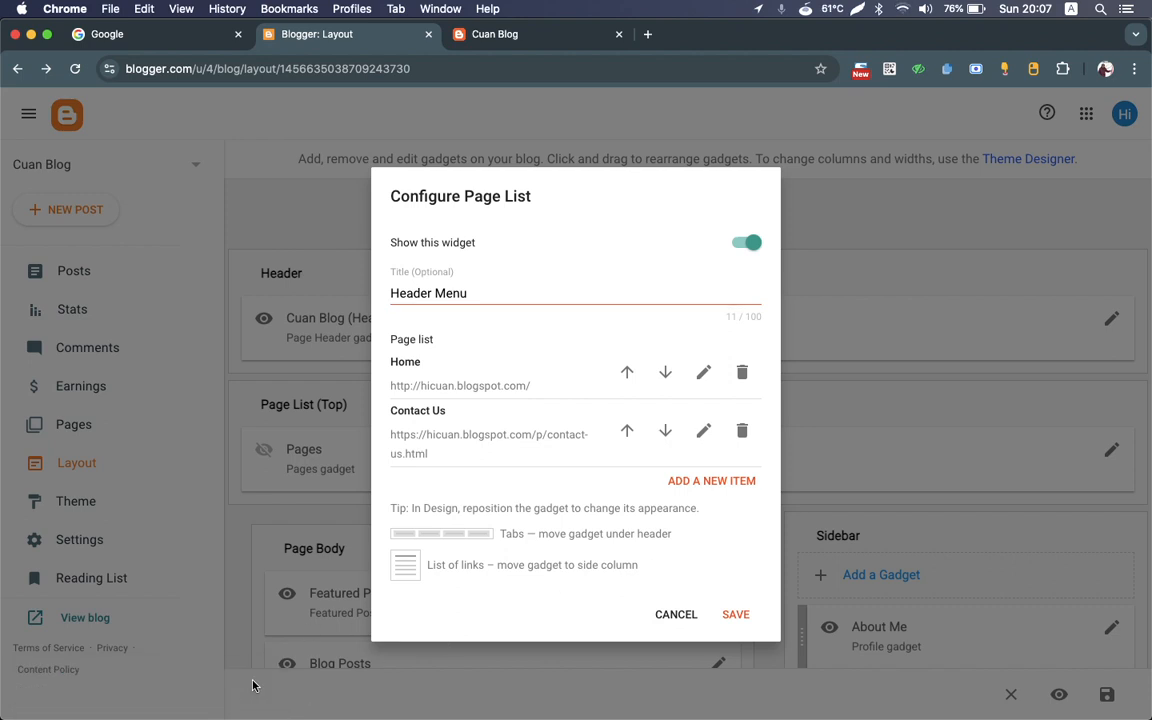
click(740, 617)
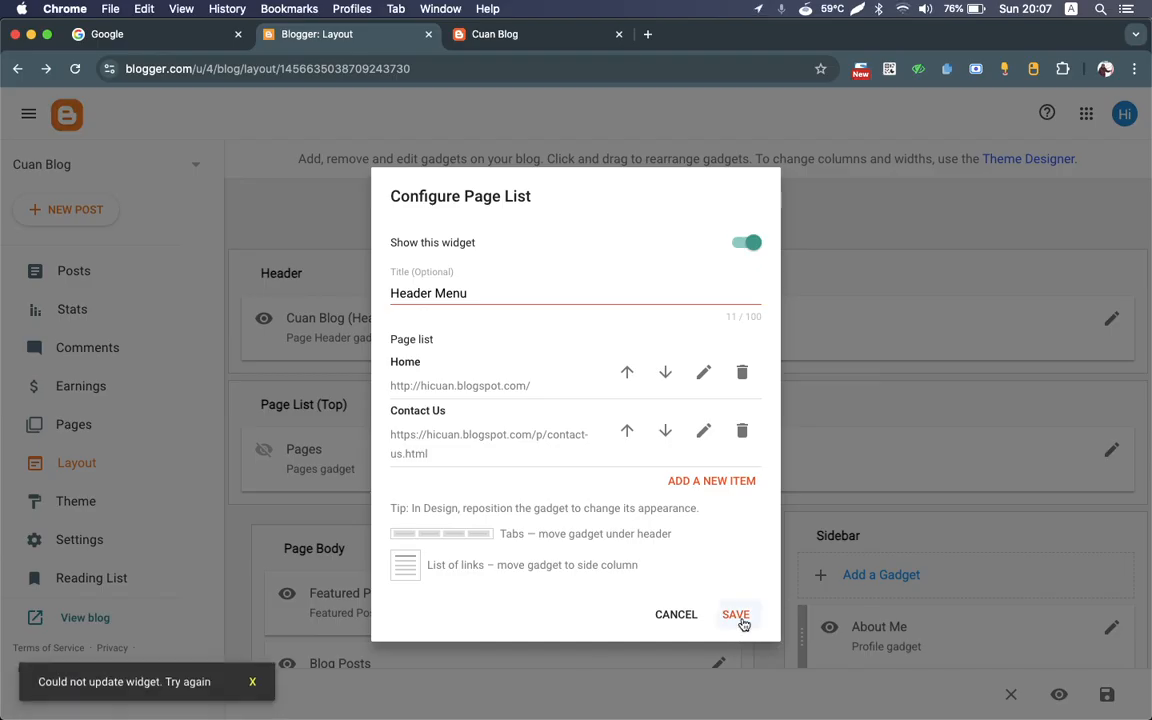
Step: Connect to the 4G-UFI-0644 Wi-Fi network and save the Header Menu page list
click(903, 10)
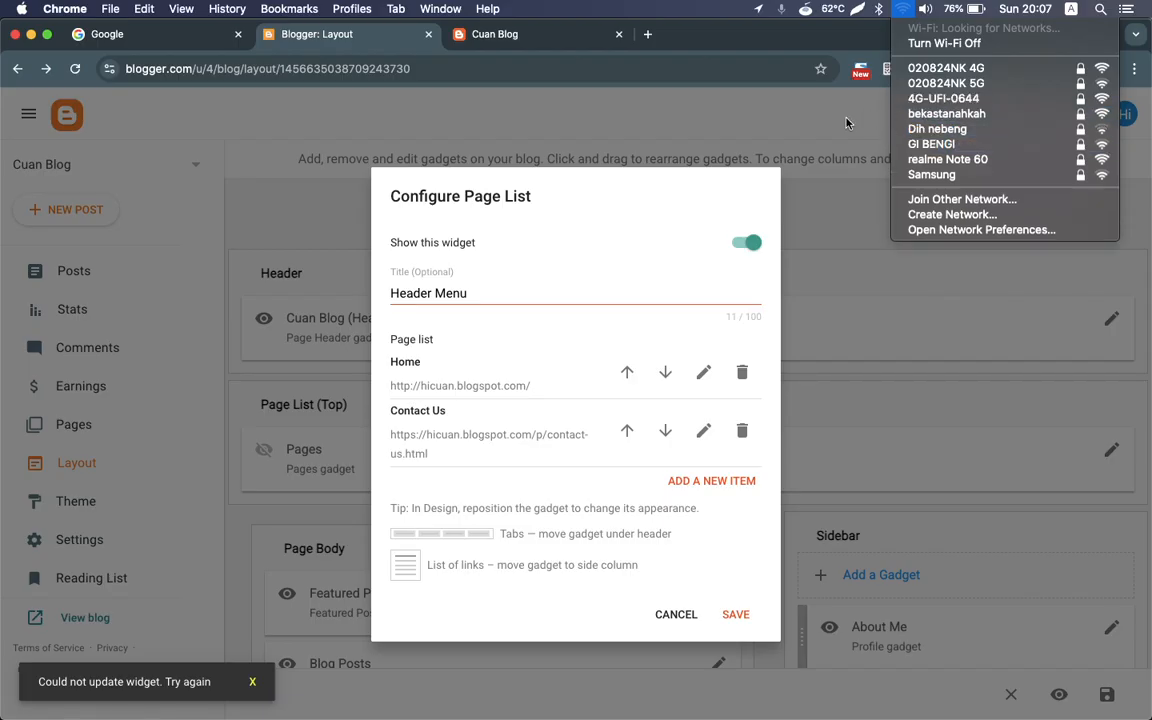
click(912, 103)
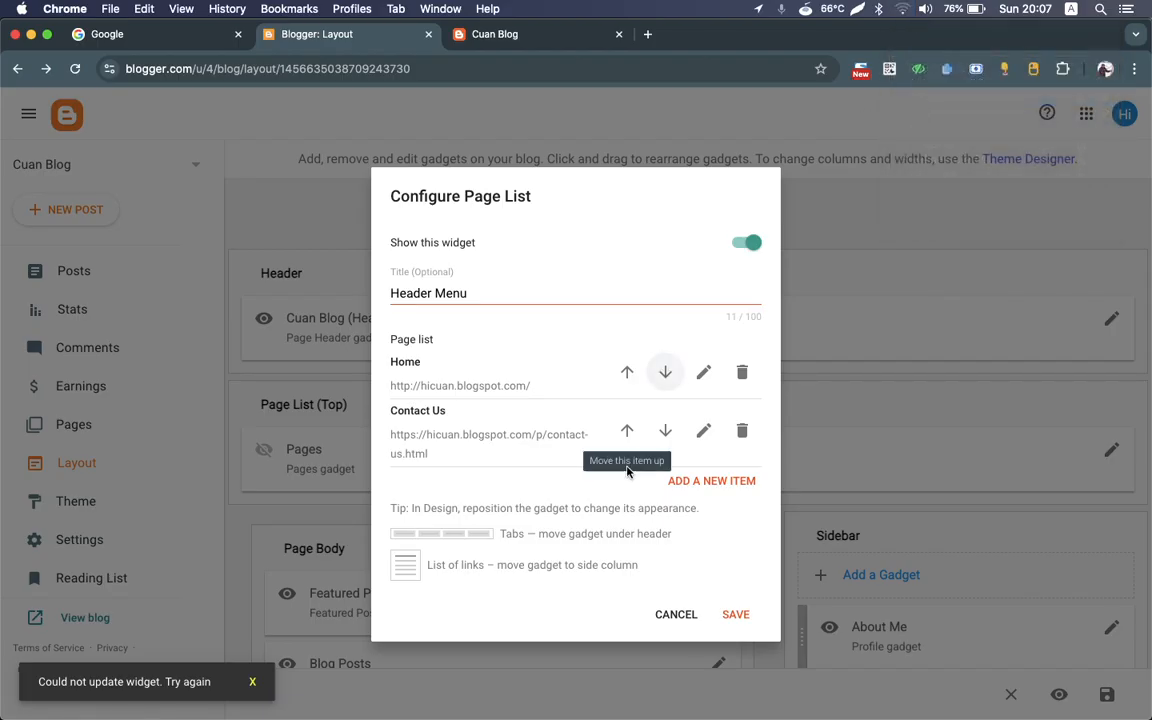
click(740, 616)
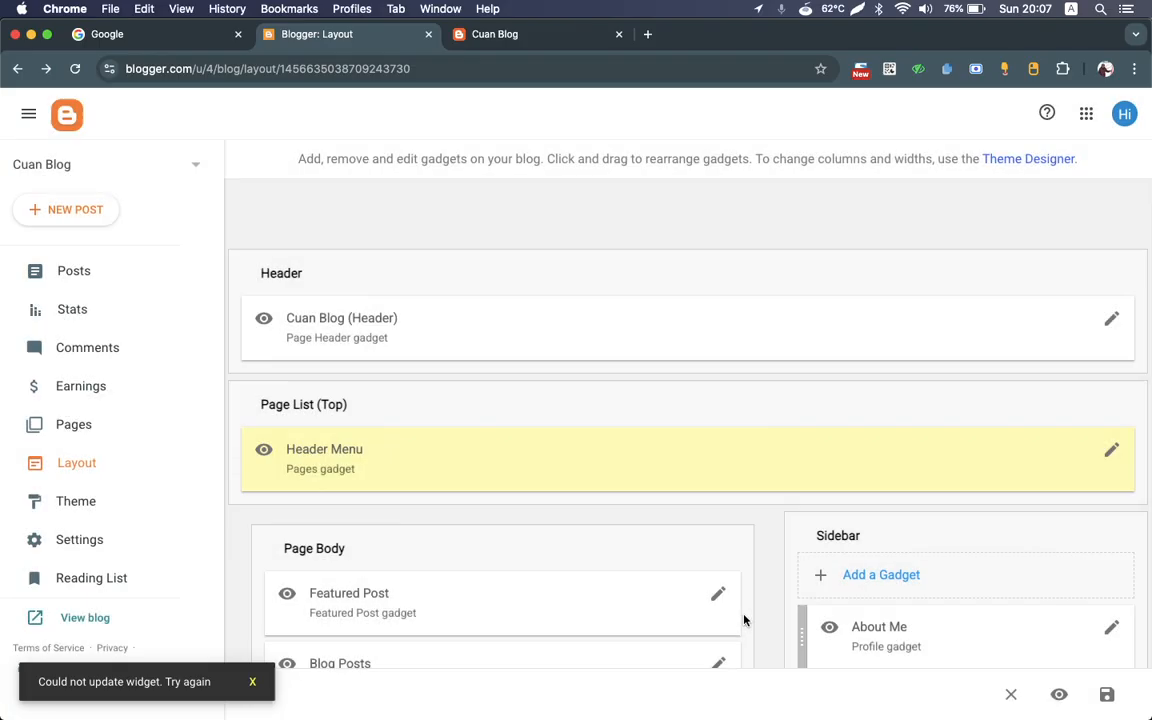
Step: Reload the live Cuan Blog page to check its header menu
click(484, 36)
key(super+r)
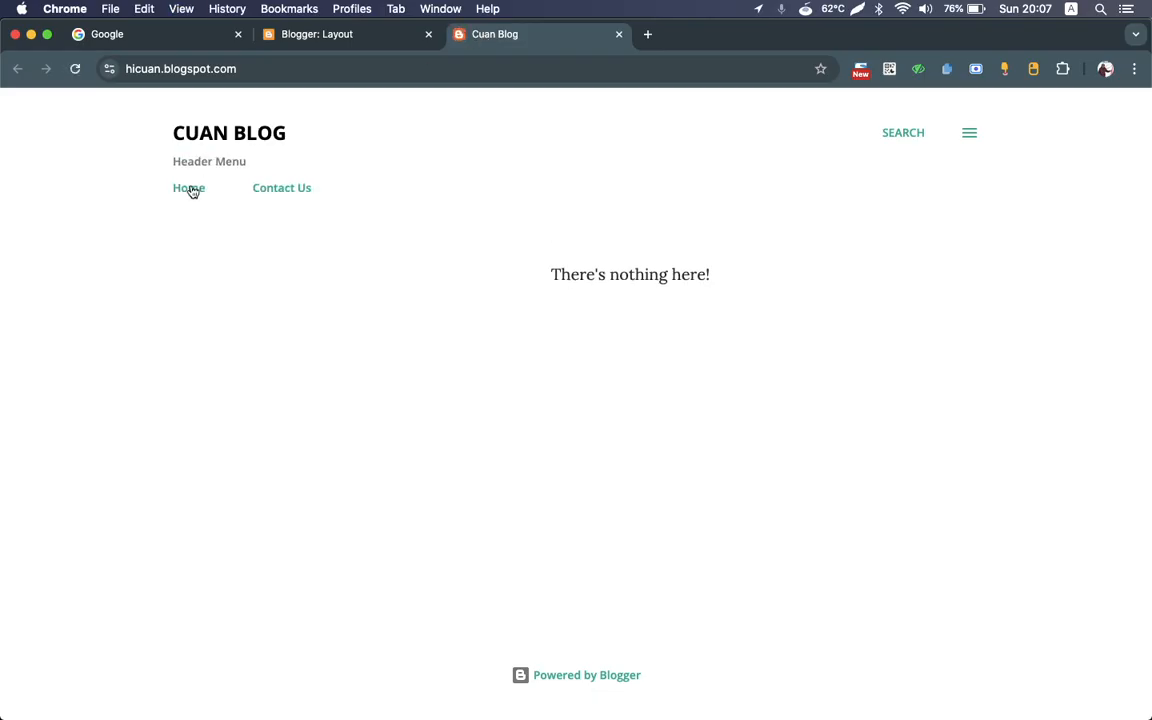
Step: Clear the title of the Header Menu page list in the blog layout and save the gadget
click(315, 36)
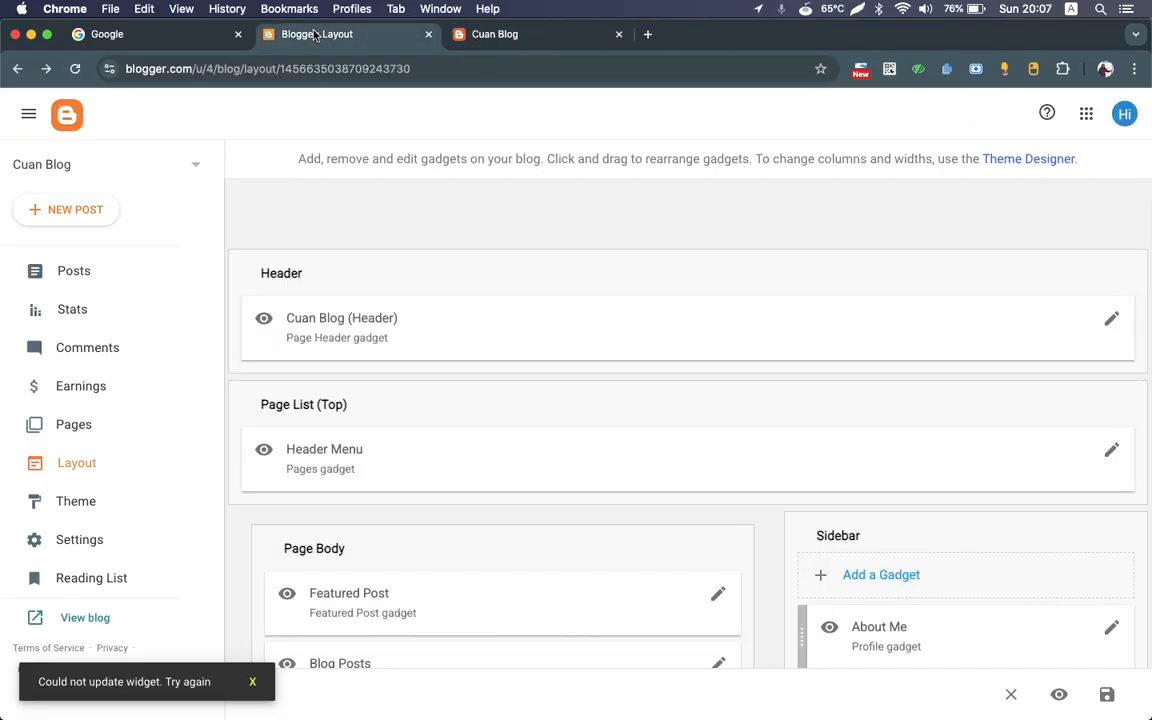
click(1110, 452)
click(533, 291)
key(super+a)
key(BackSpace)
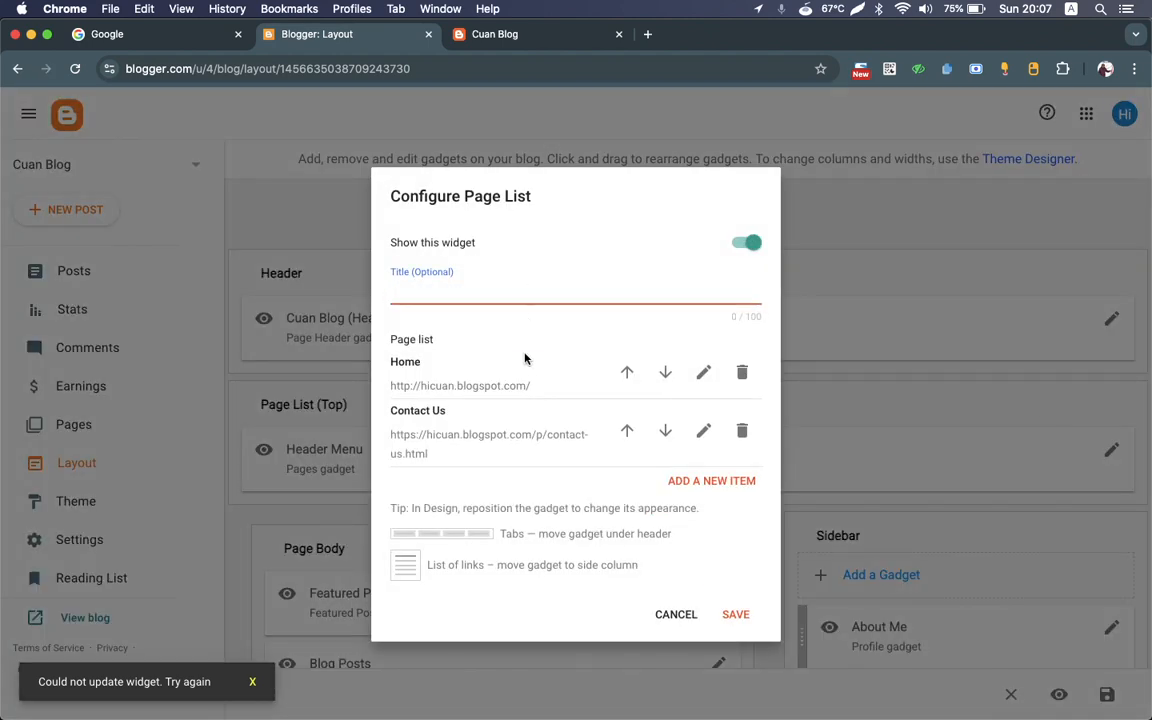
click(735, 614)
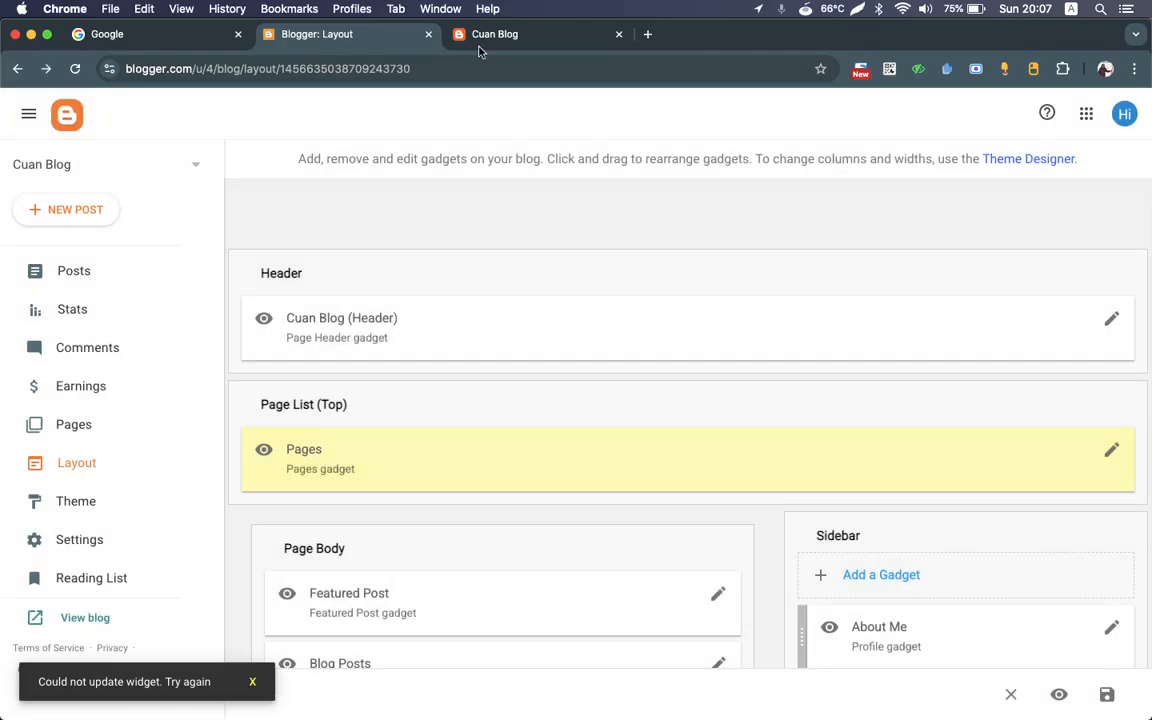
Step: Check the live blog's header menu and sidebar against the gadgets arranged in the layout
click(484, 38)
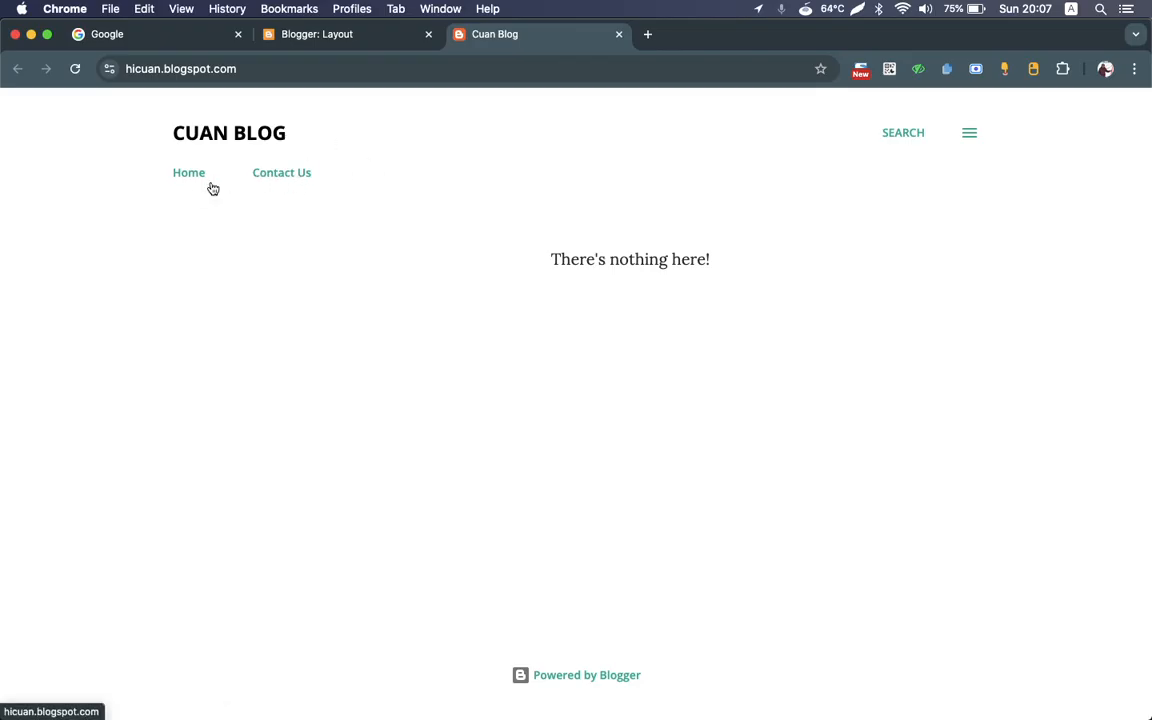
click(318, 36)
scroll(465, 260, down, 5)
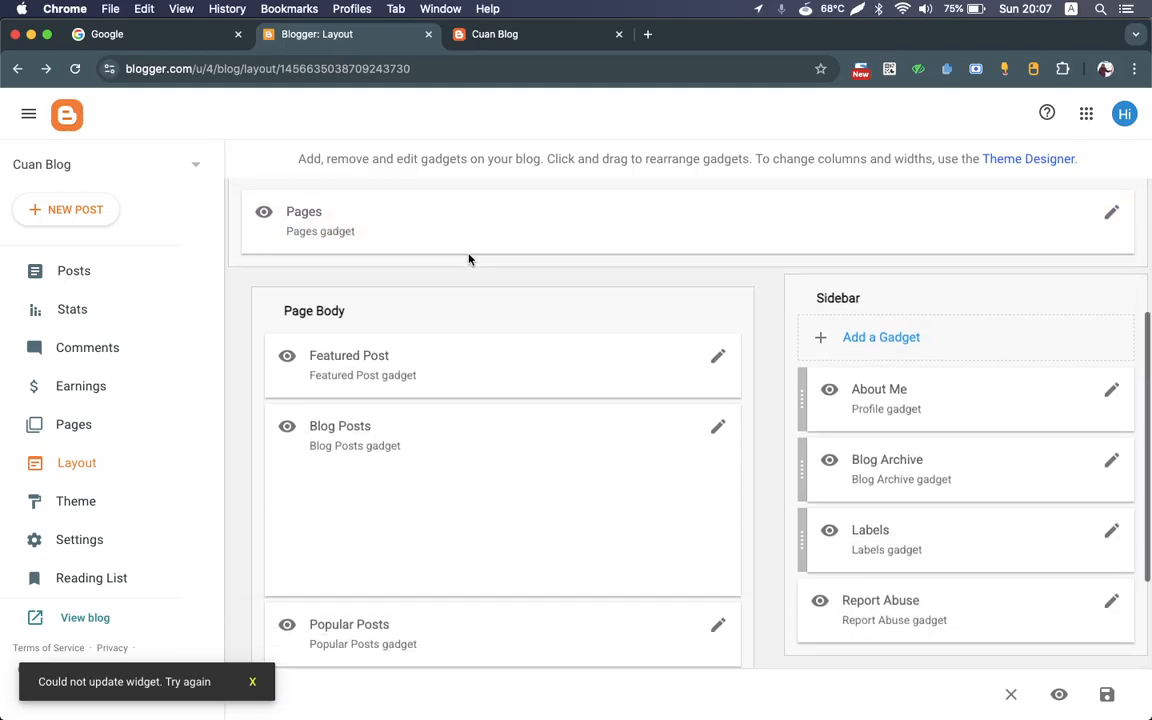
scroll(471, 260, up, 1)
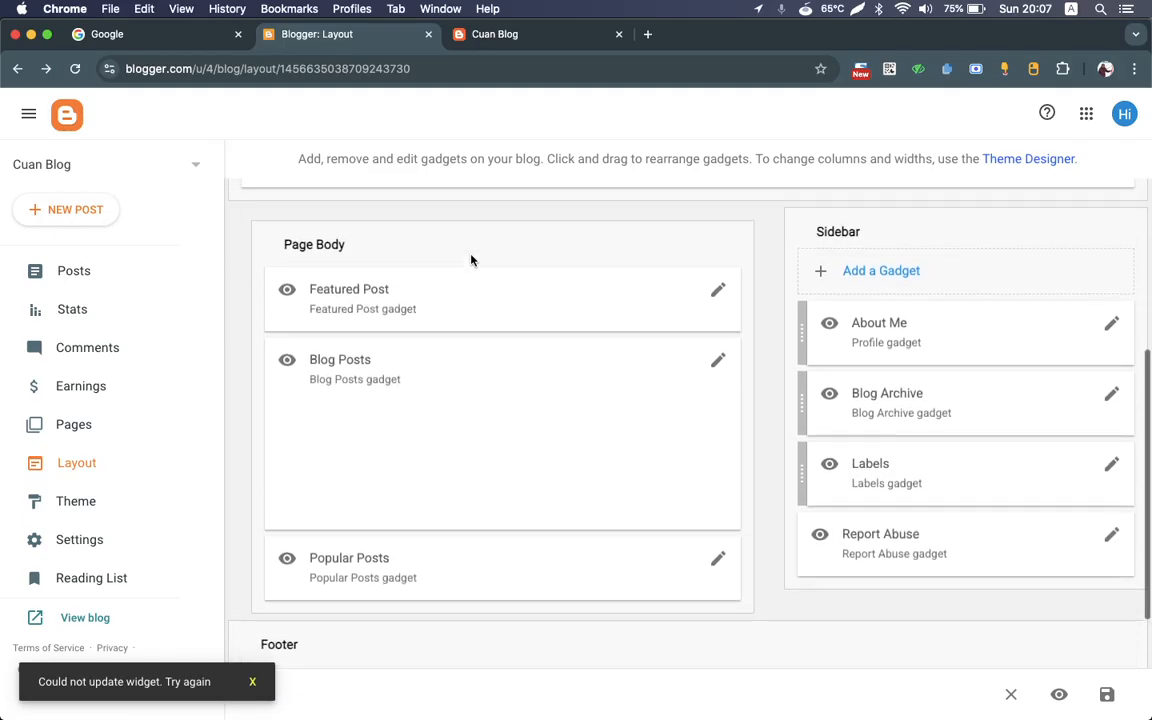
scroll(772, 357, up, 2)
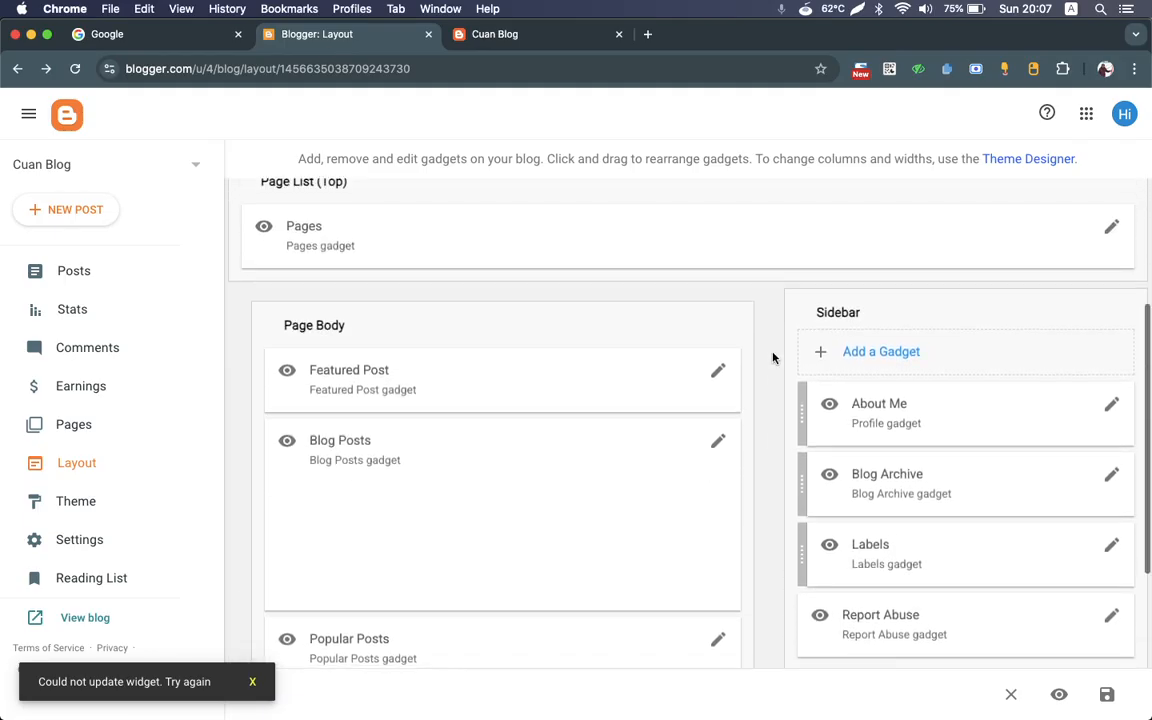
scroll(772, 357, down, 3)
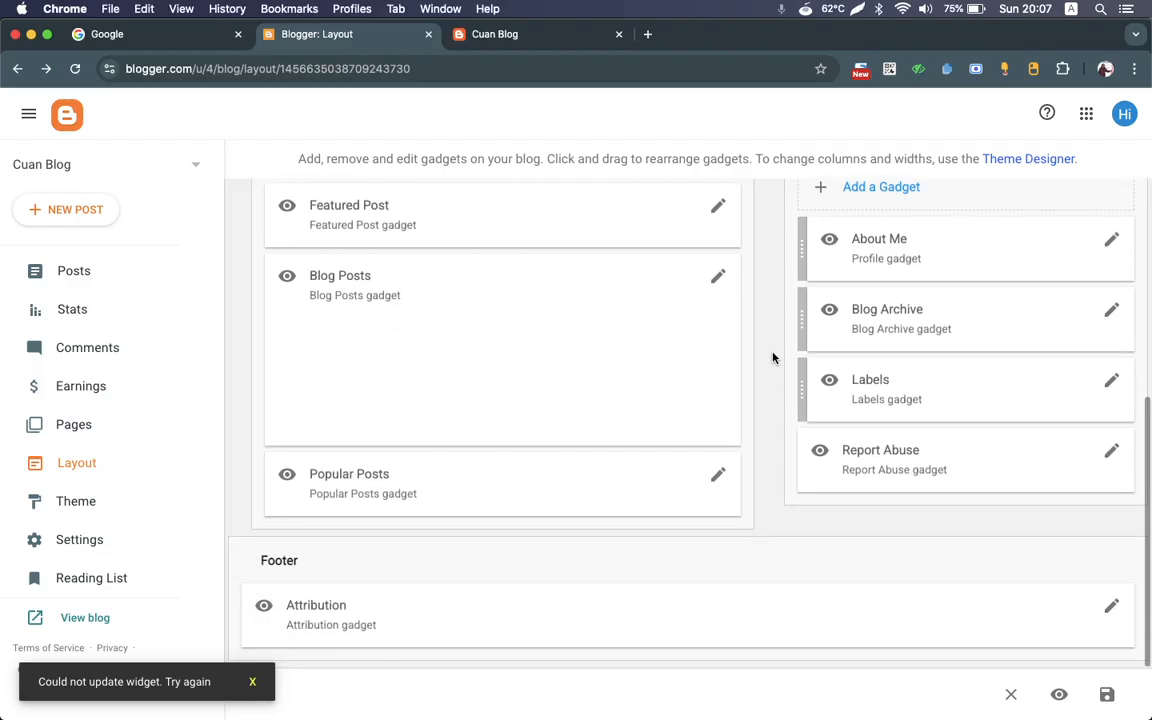
scroll(773, 357, up, 5)
click(541, 36)
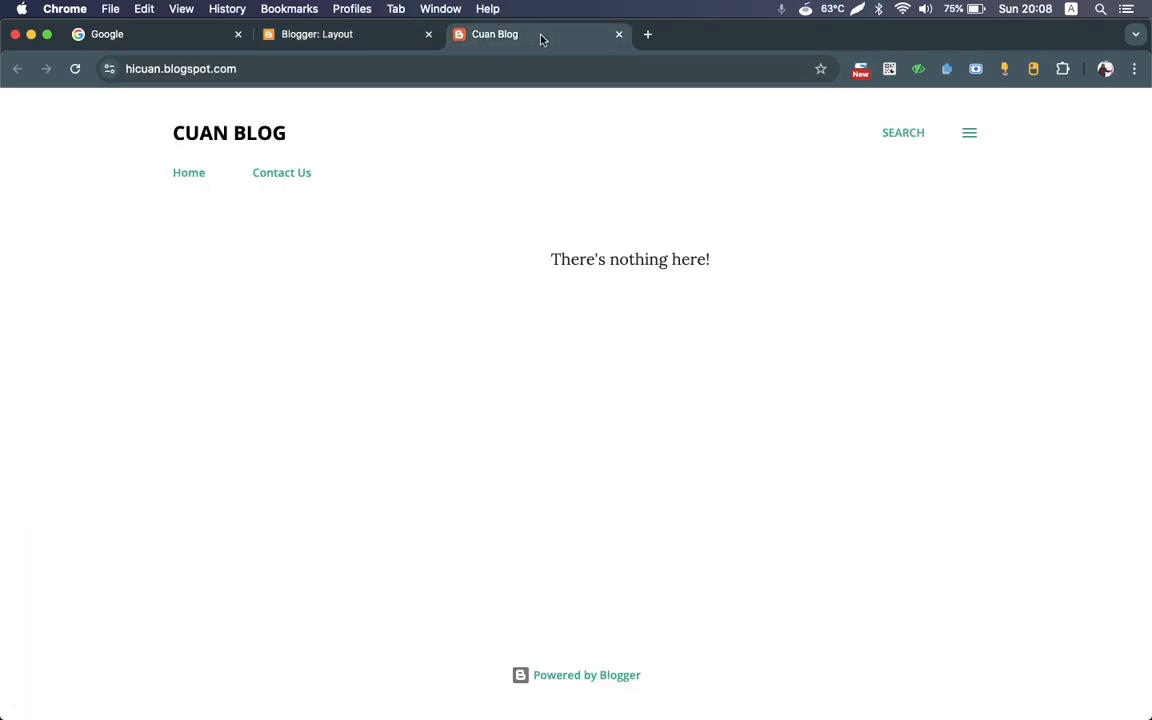
click(968, 132)
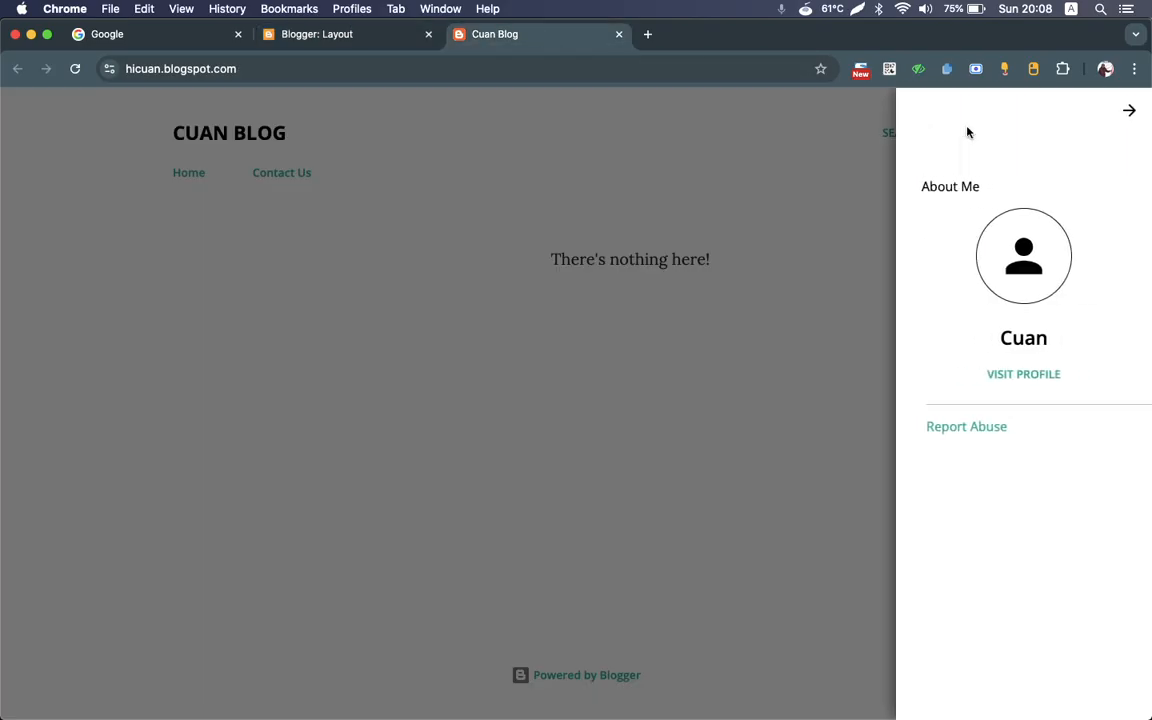
click(1128, 112)
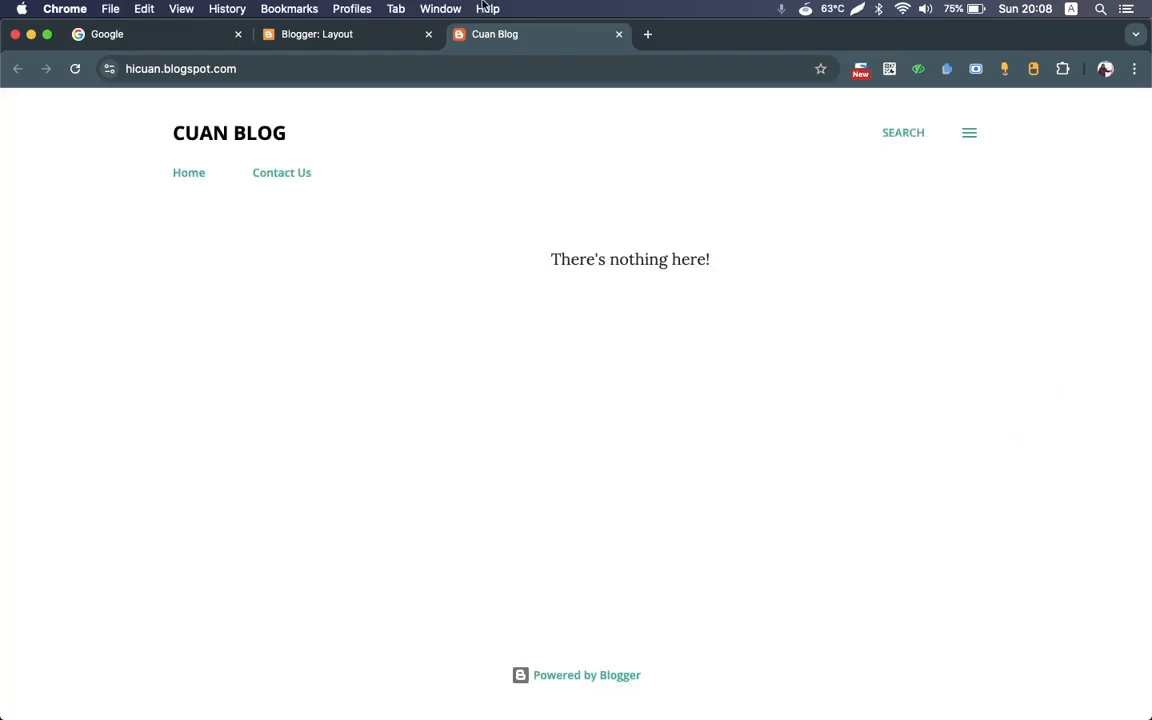
Step: Create a new page titled "Profile" with the text "This is my profile" and publish it
click(334, 36)
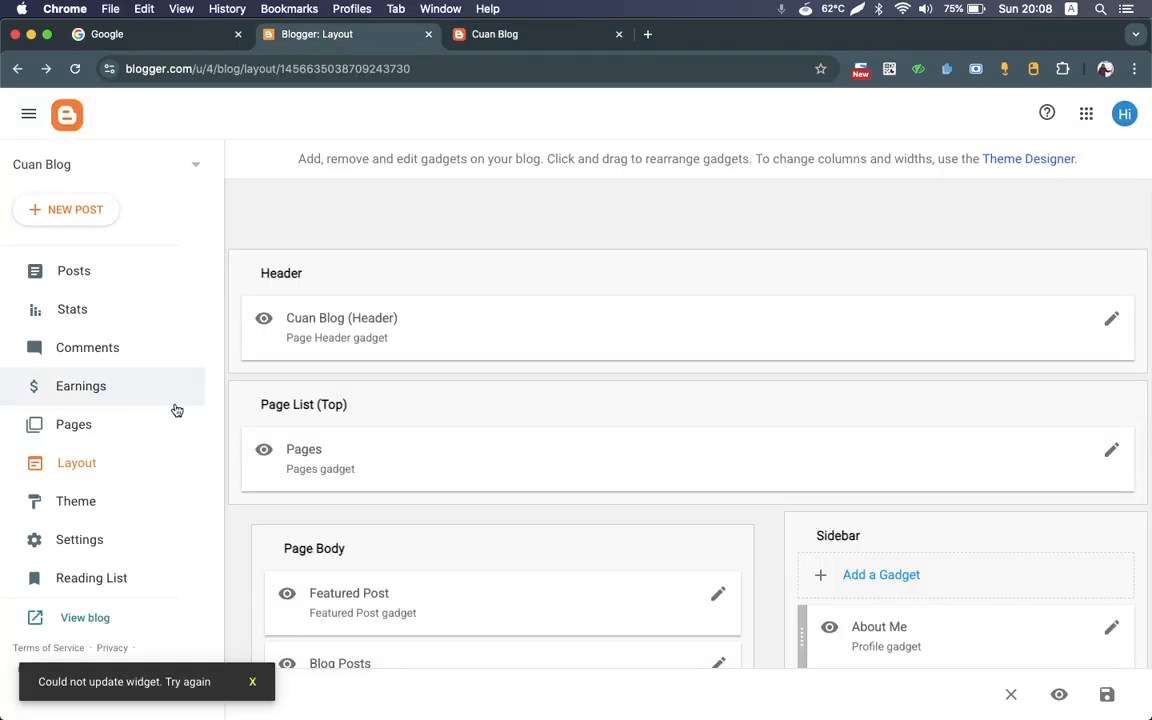
click(114, 426)
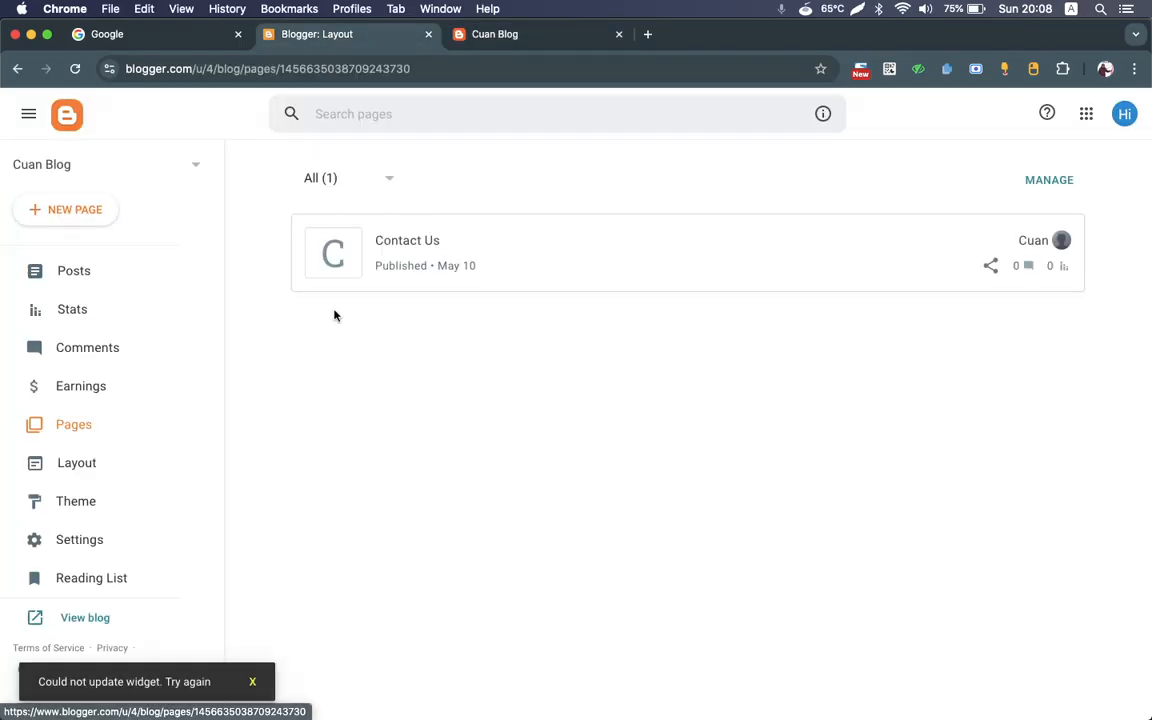
click(59, 209)
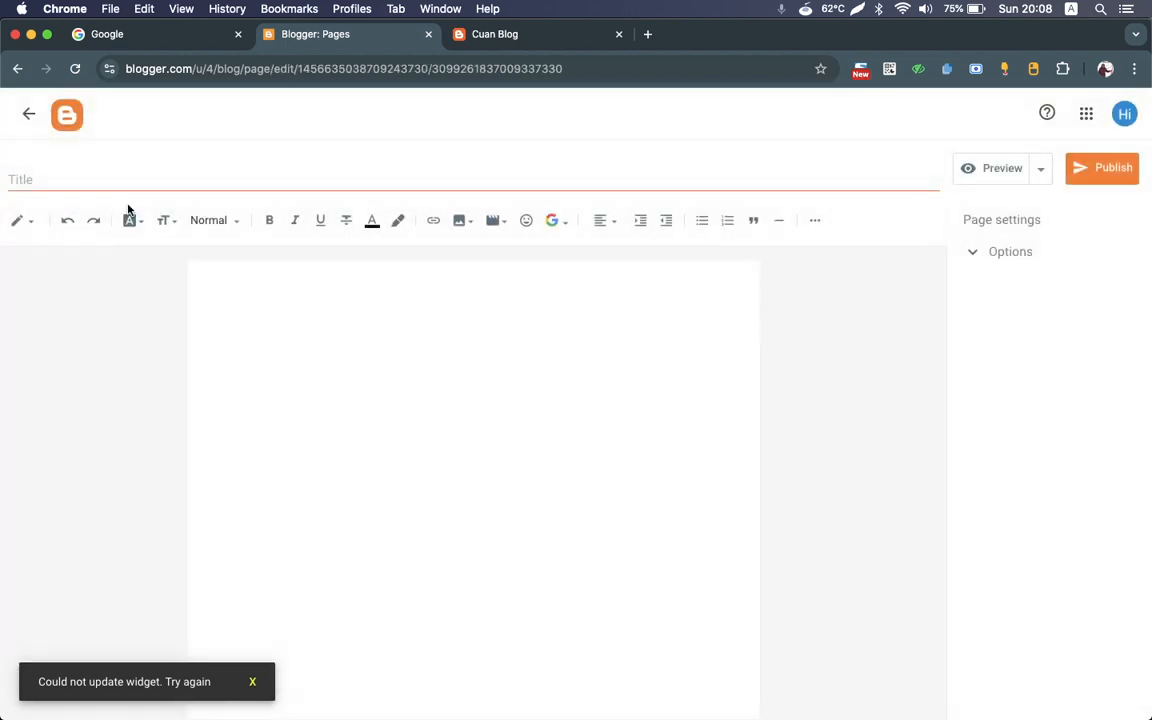
click(154, 175)
text(Profile)
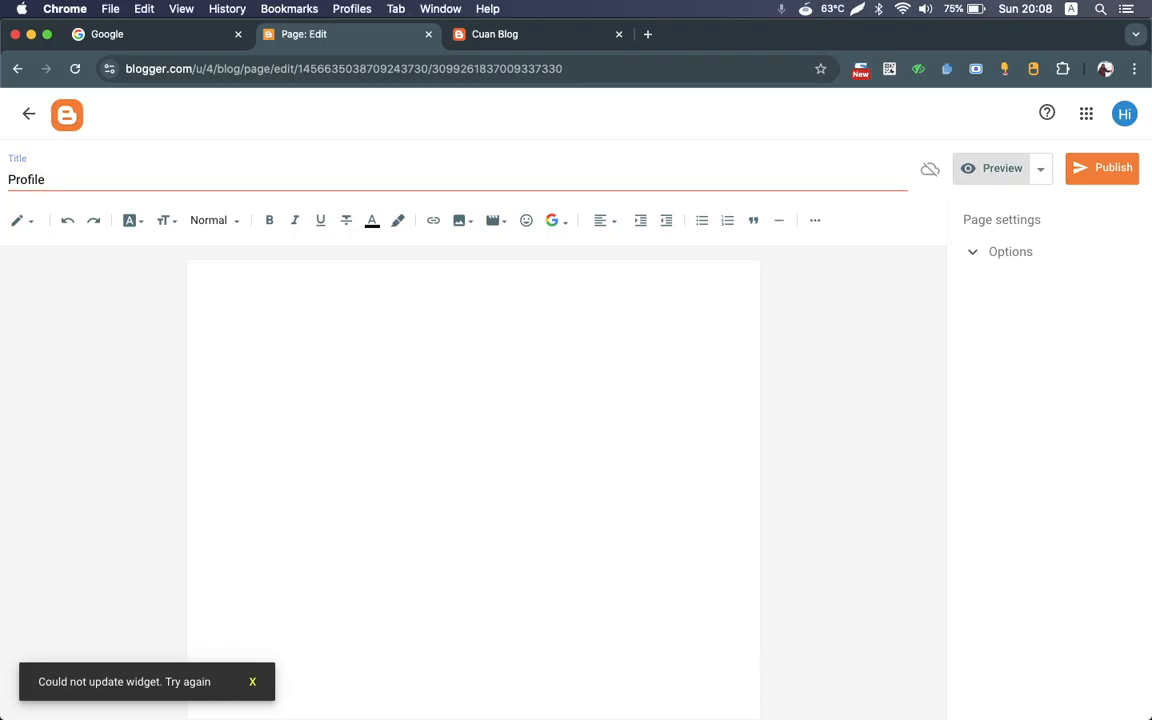
click(292, 305)
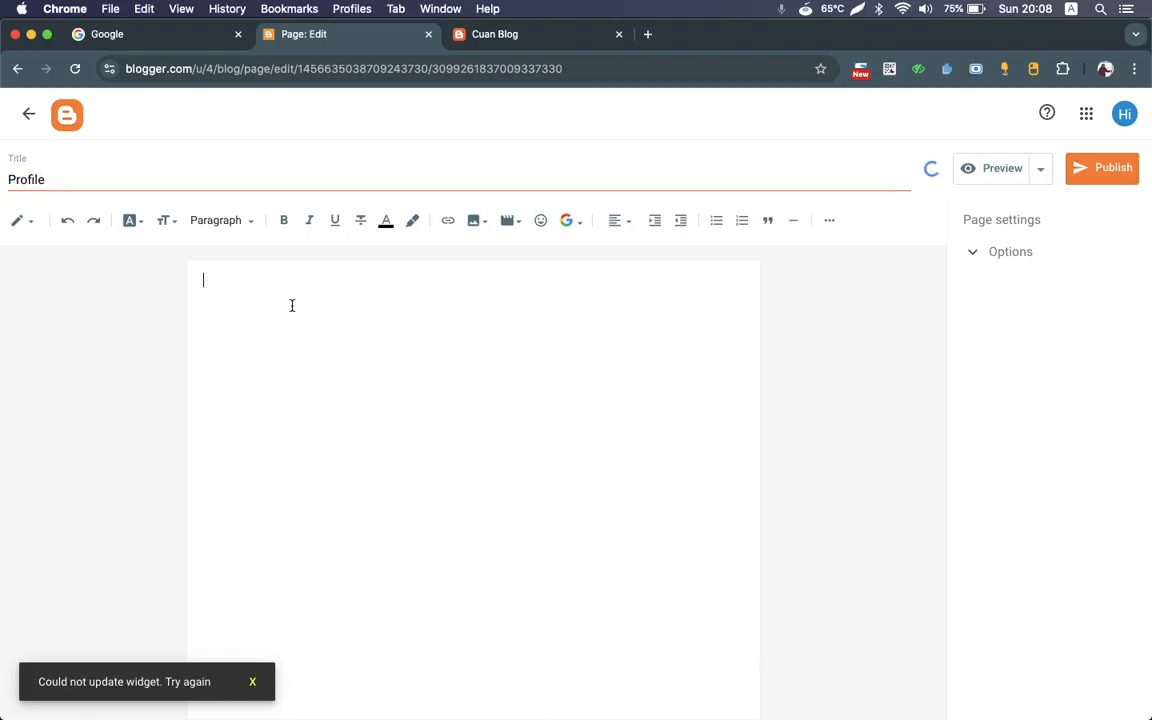
text(This is my profile)
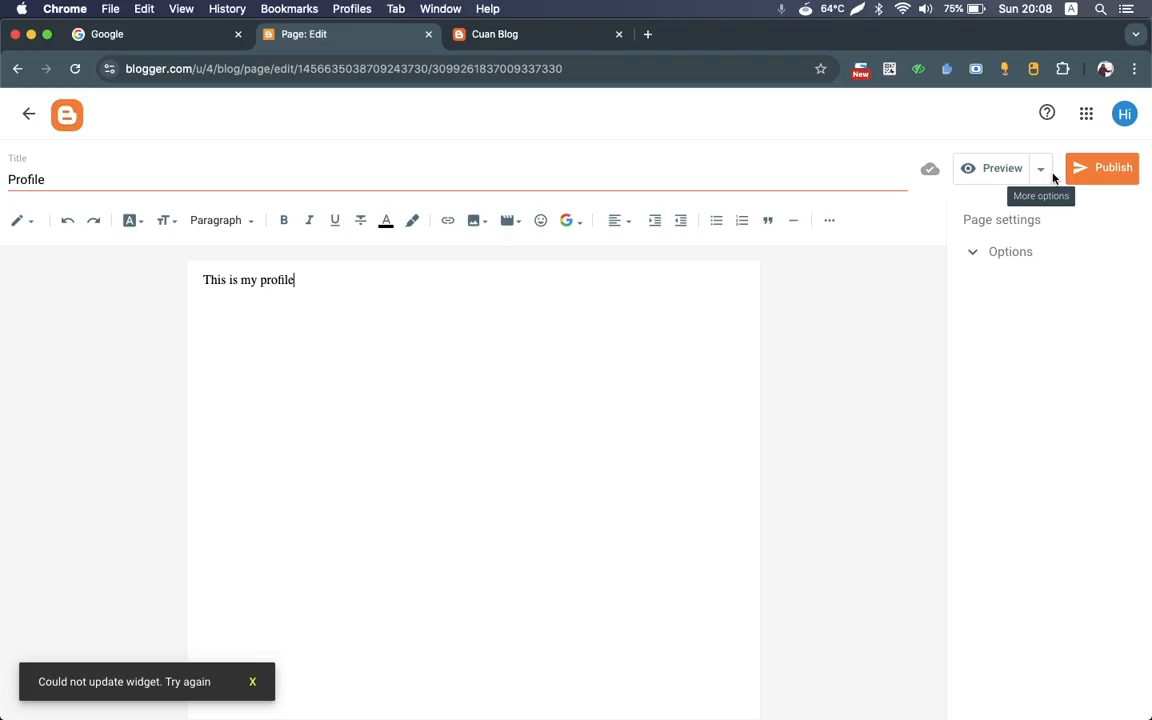
click(1088, 172)
click(656, 444)
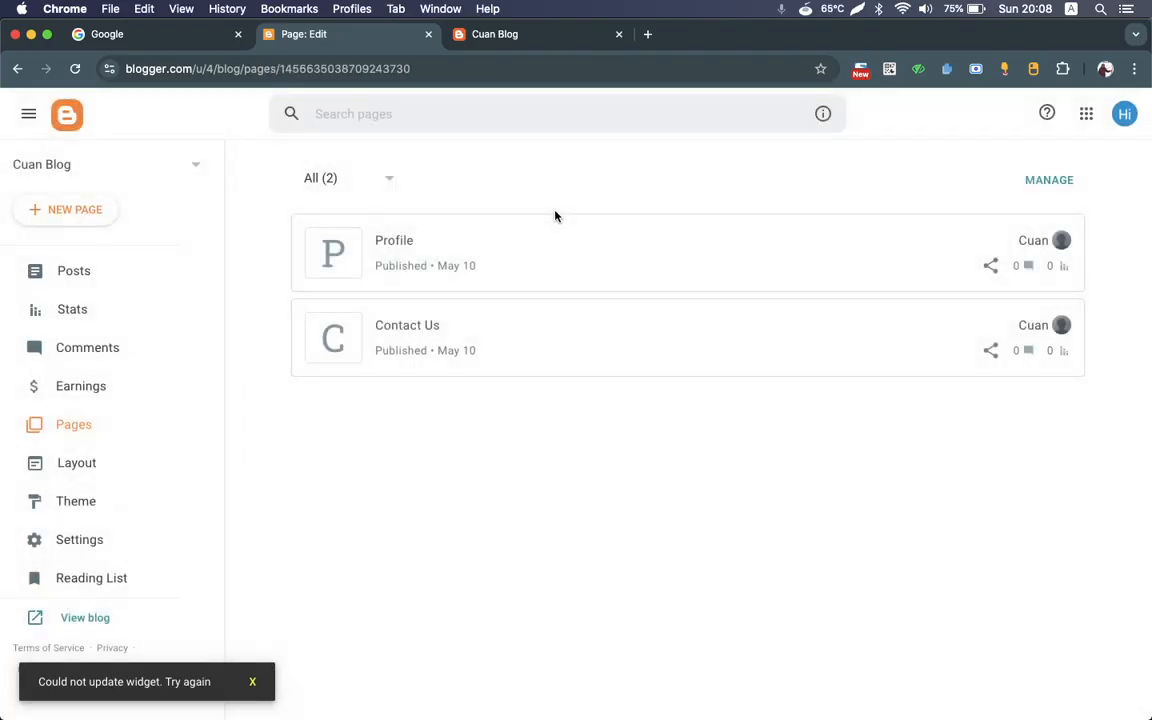
Step: Add the Profile page as a new item in the Page List (Top) gadget of the layout
click(126, 466)
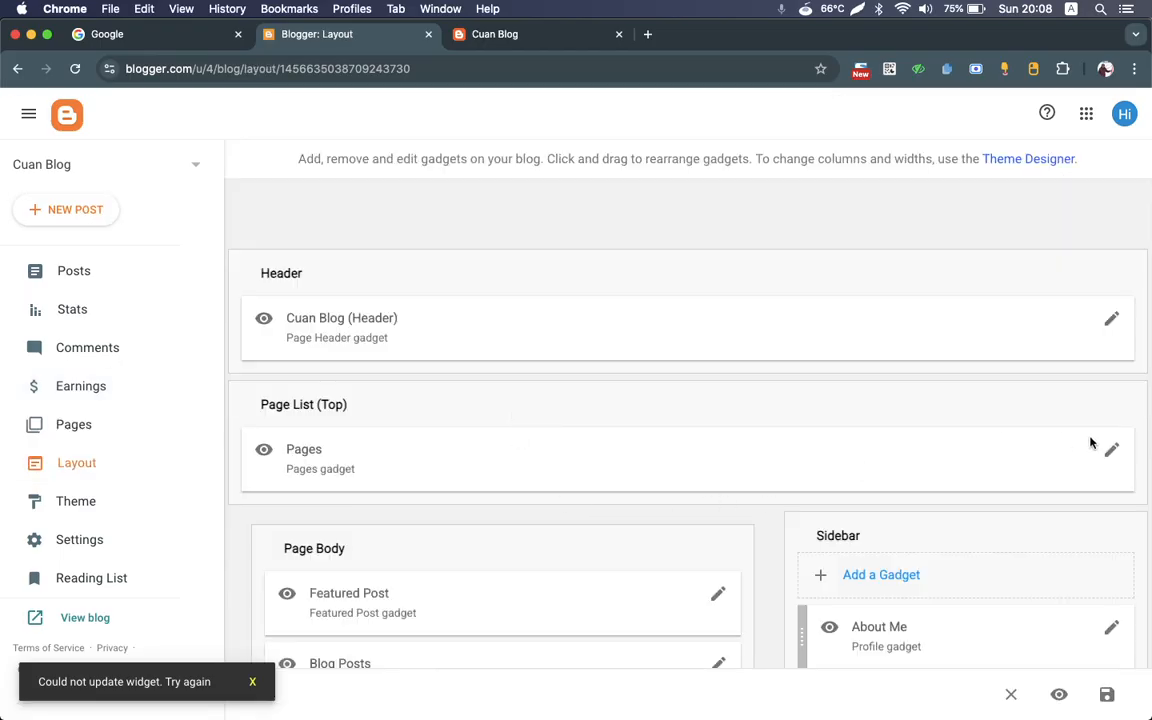
click(1112, 452)
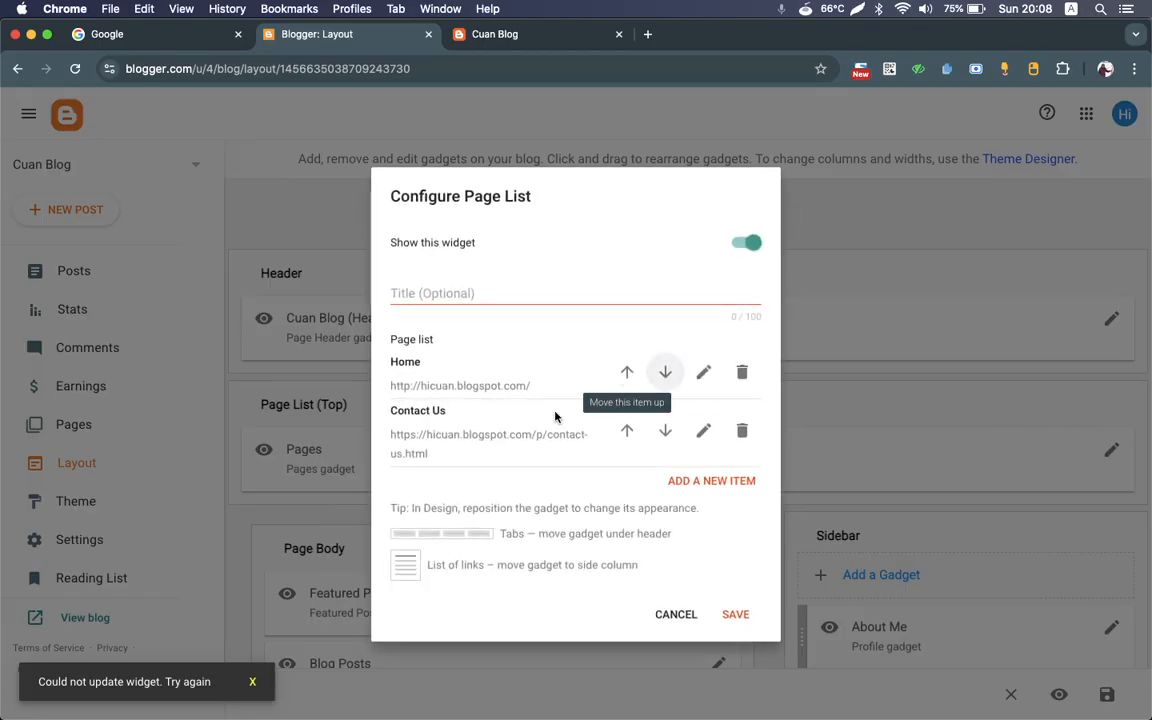
click(690, 481)
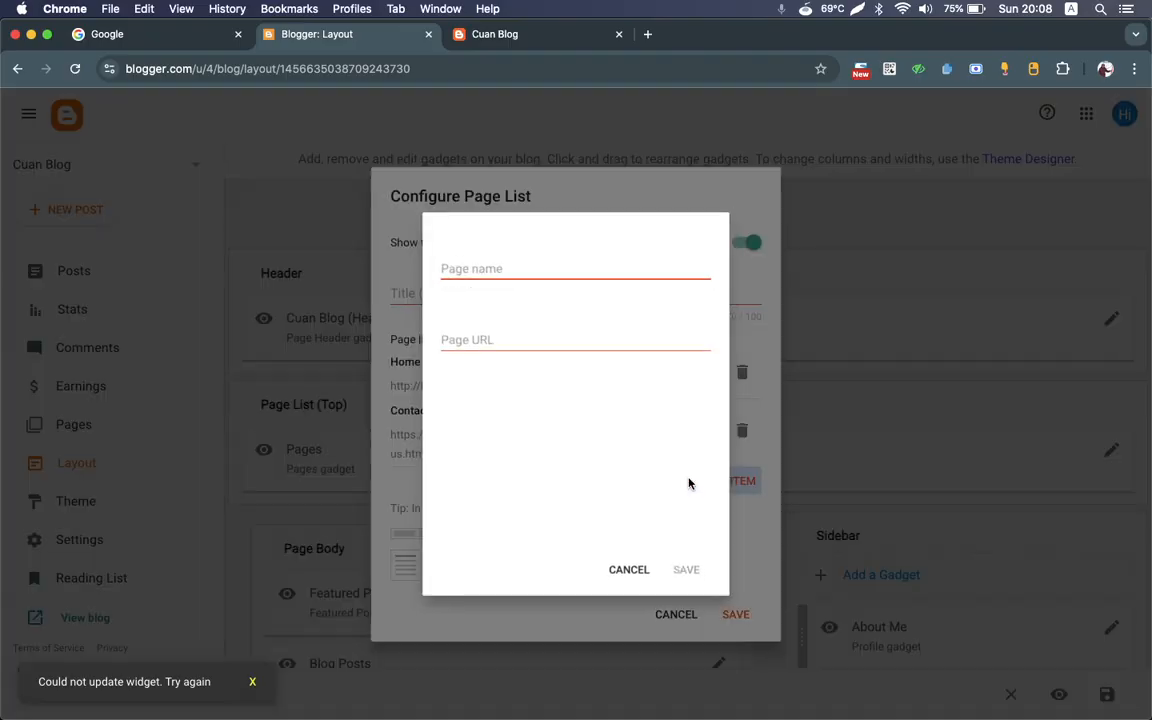
click(462, 268)
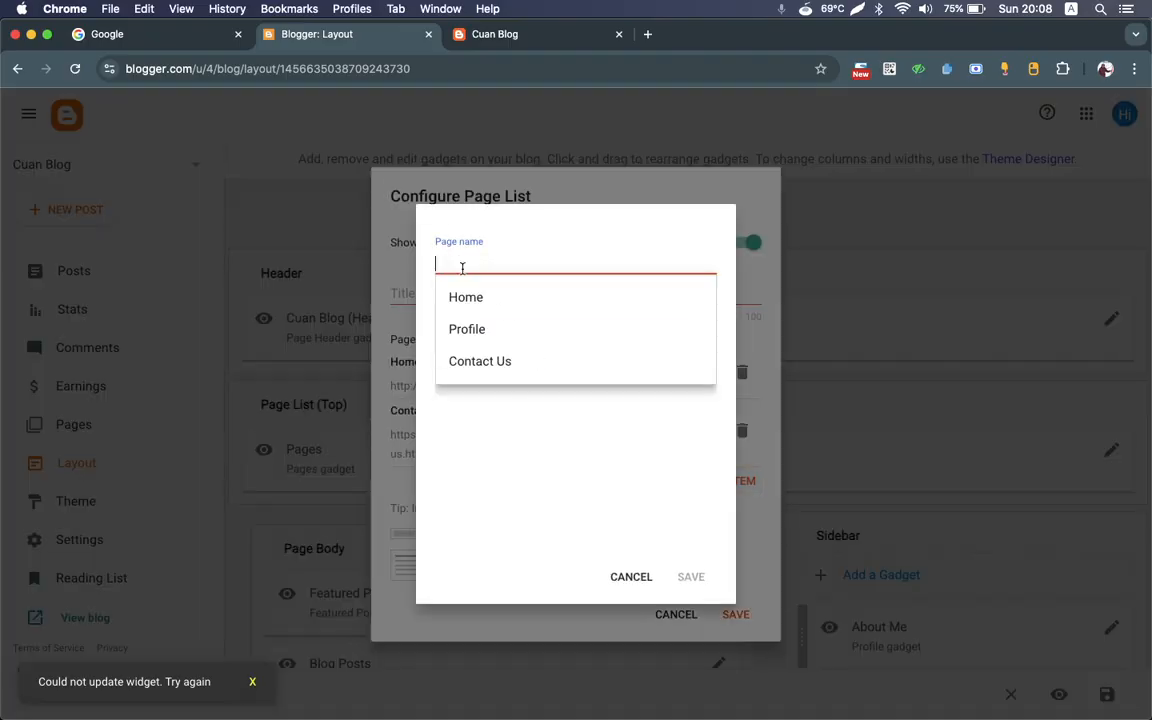
click(471, 329)
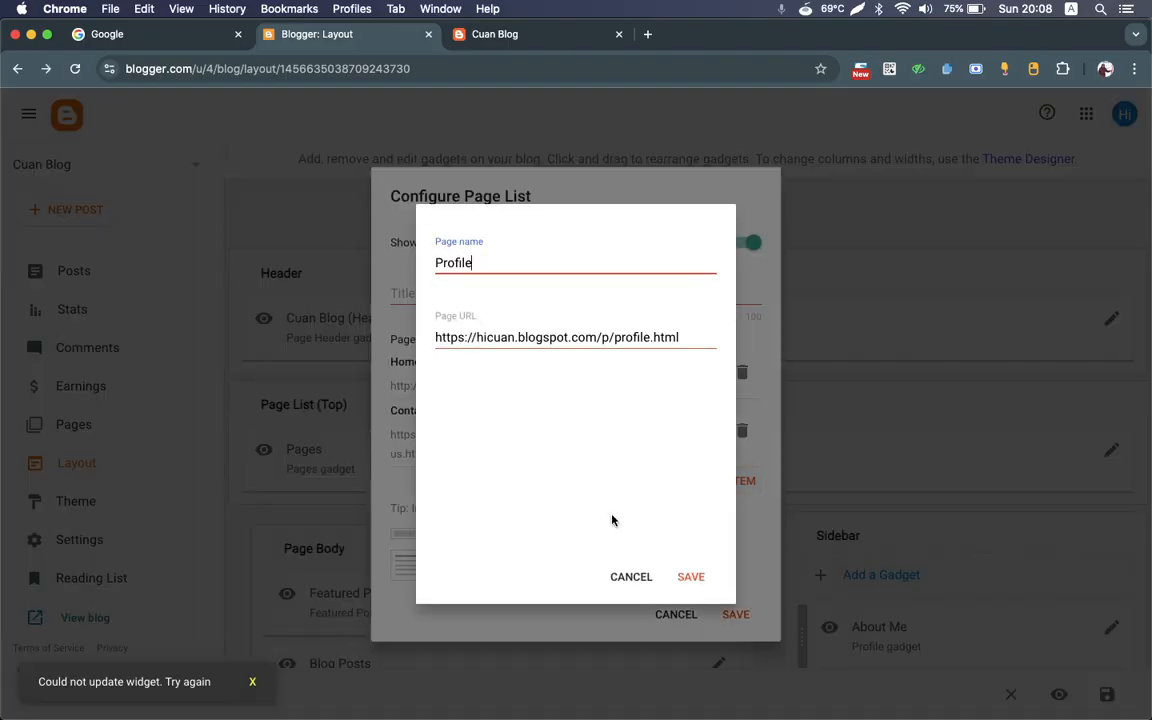
click(695, 578)
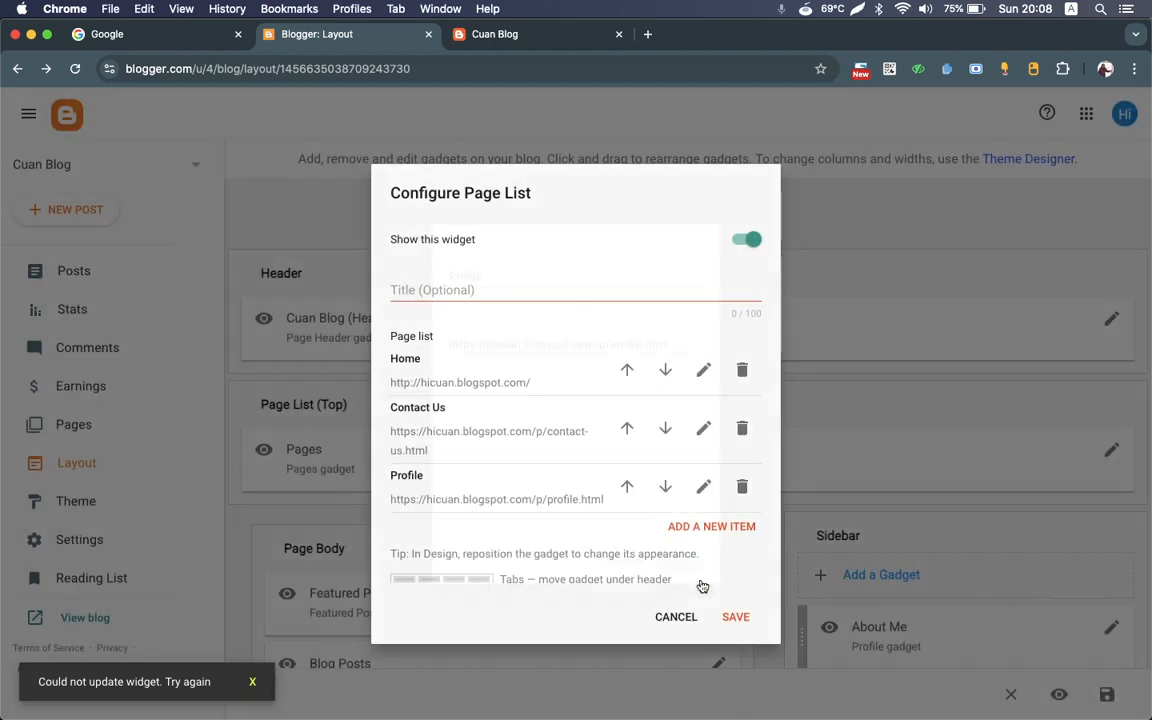
Step: Move Profile above Contact Us in the page list, save it, and check the menu on the live blog
click(626, 486)
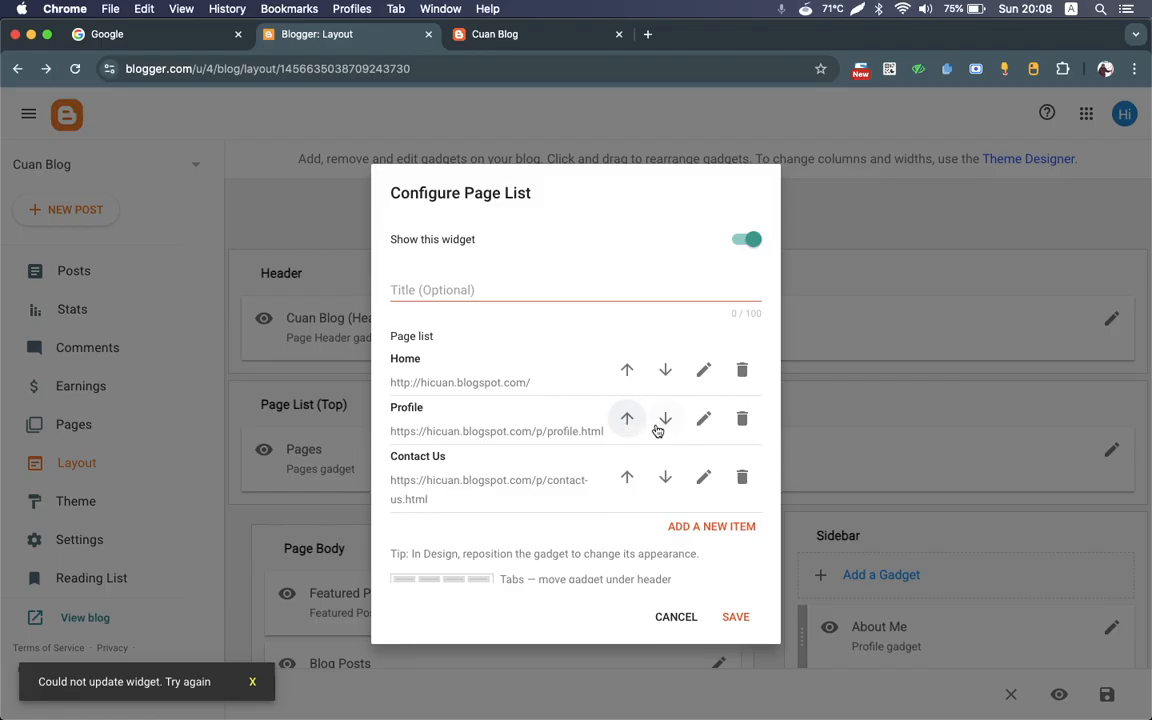
click(736, 618)
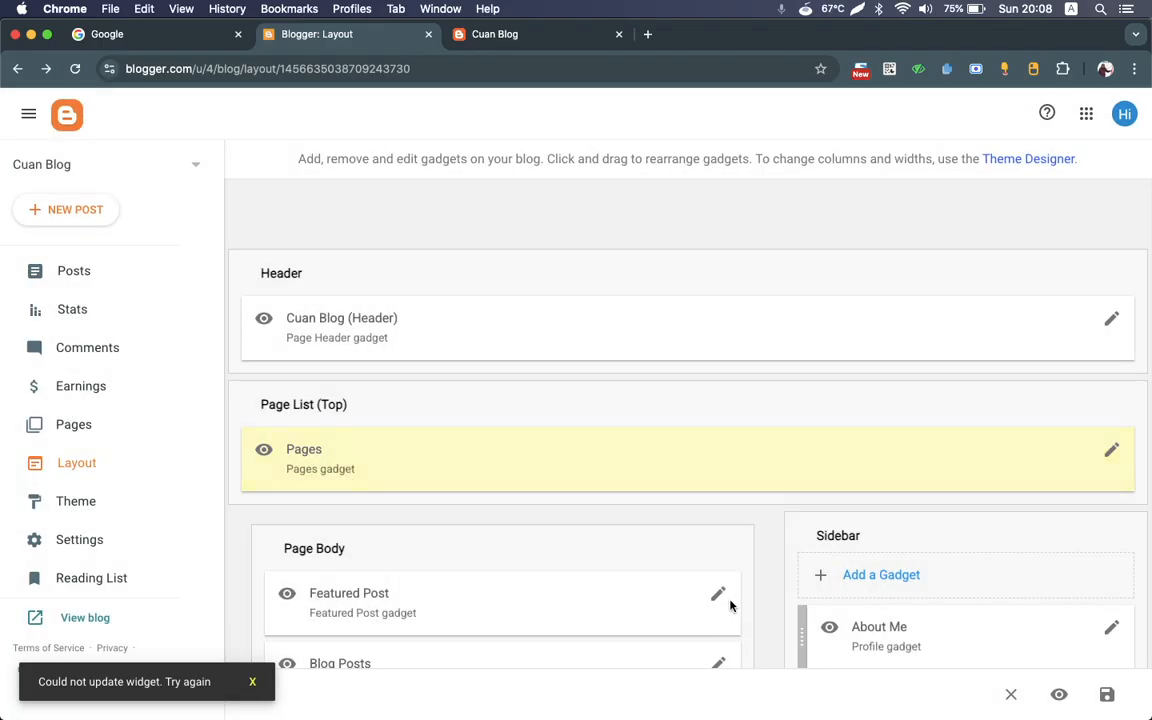
click(509, 34)
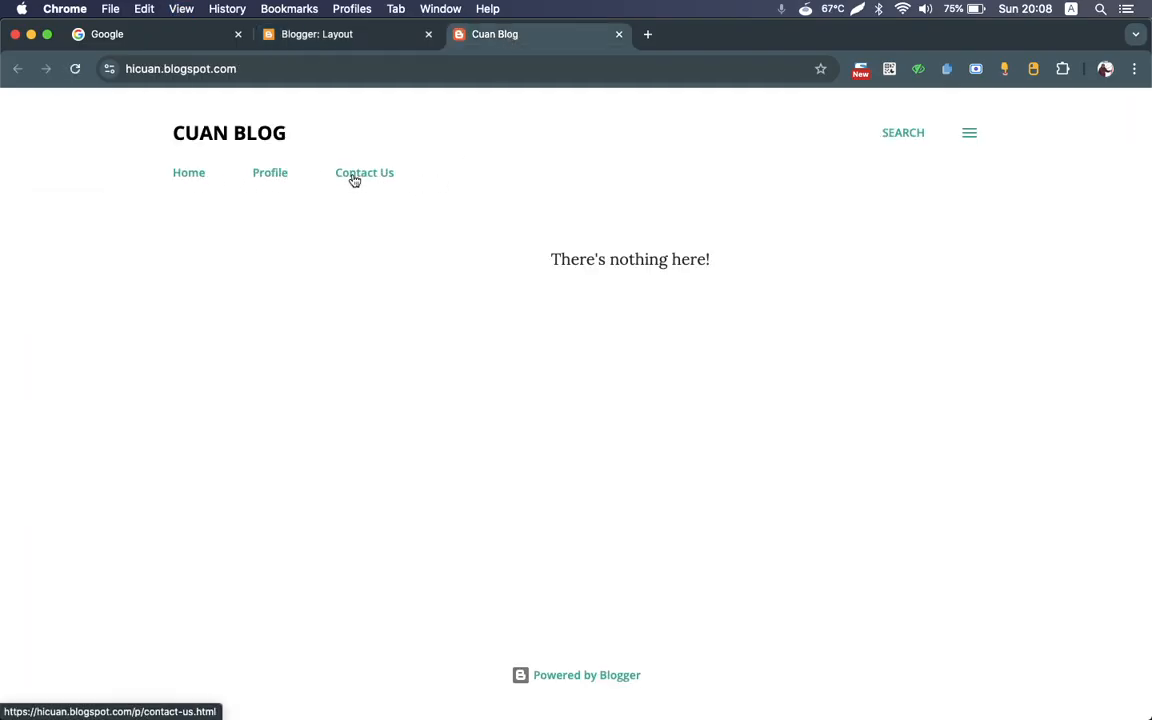
Step: Open the blog's post list, search Google for "lore ipsum" in a new tab, and open the Lipsum generator site
click(308, 36)
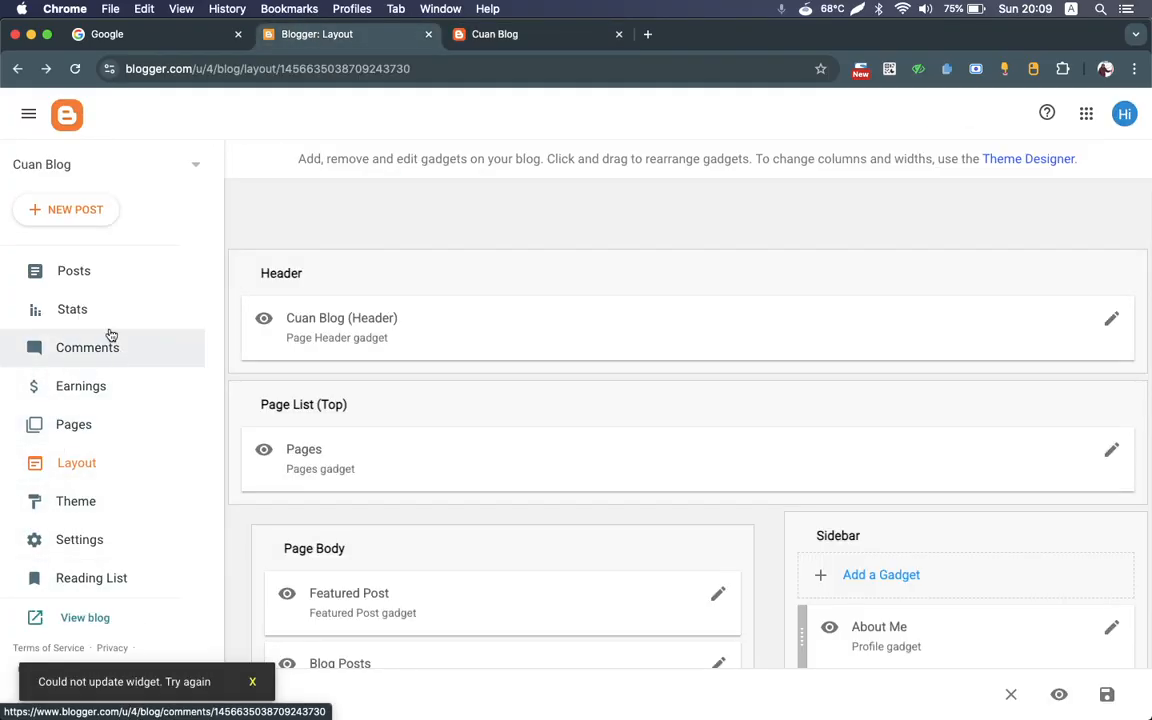
click(108, 281)
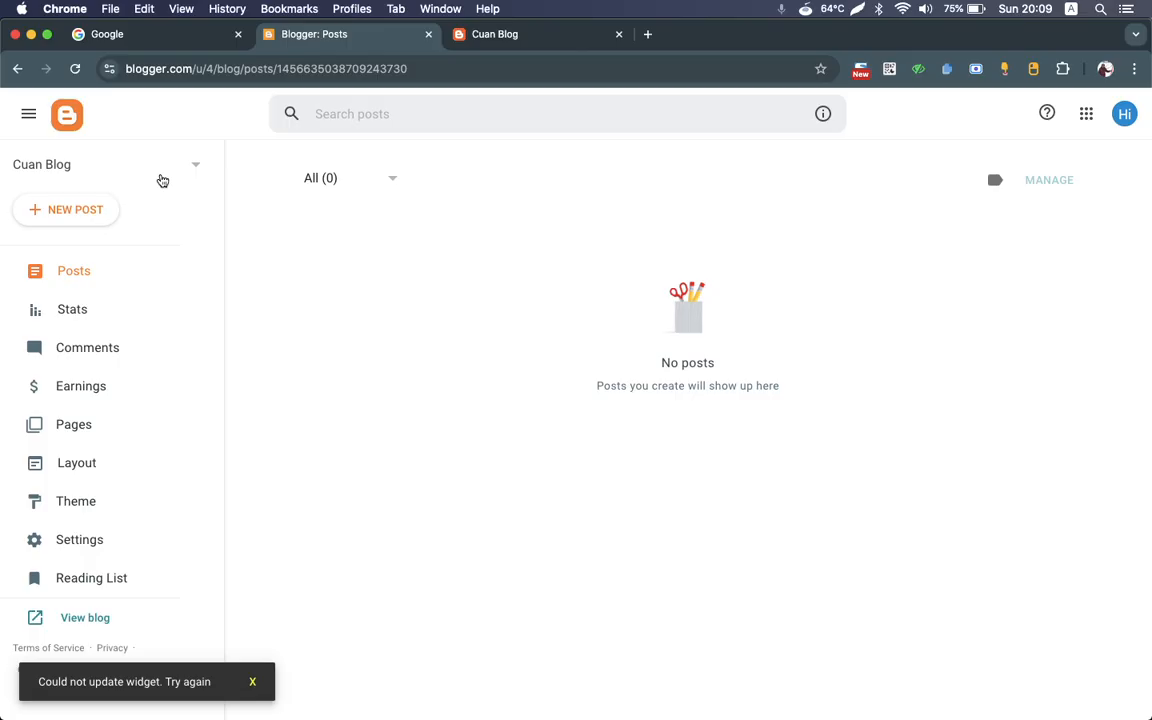
key(super+t)
text(lore )
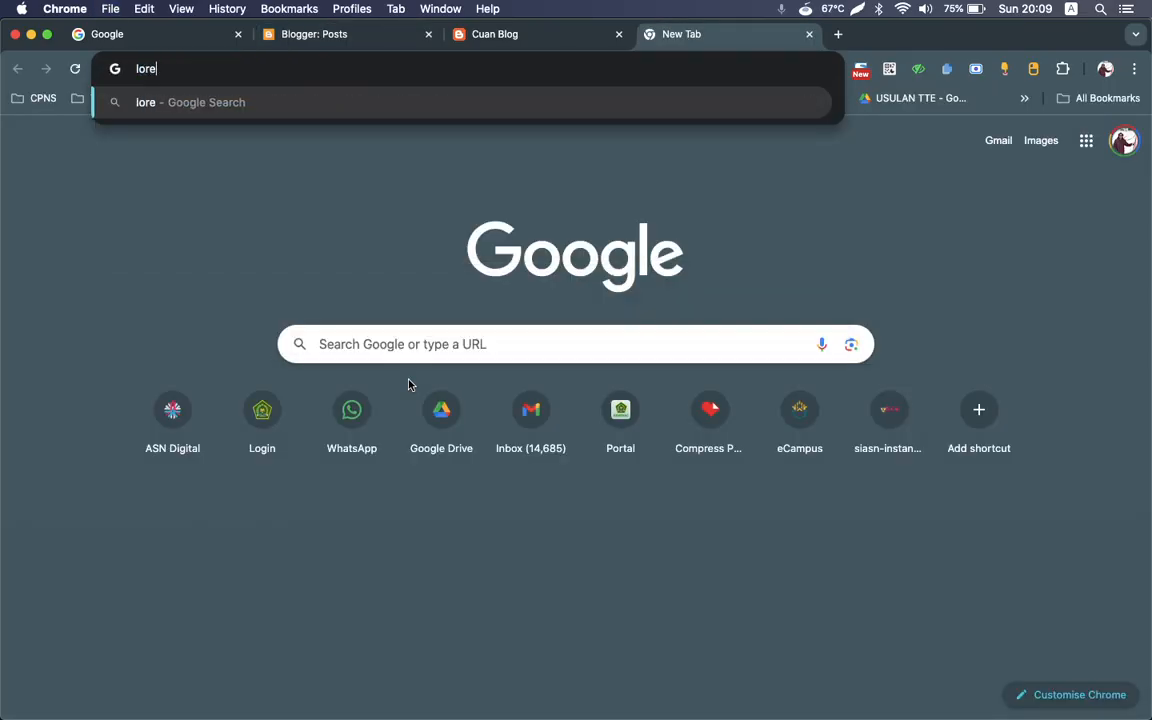
text(ipsum)
key(Return)
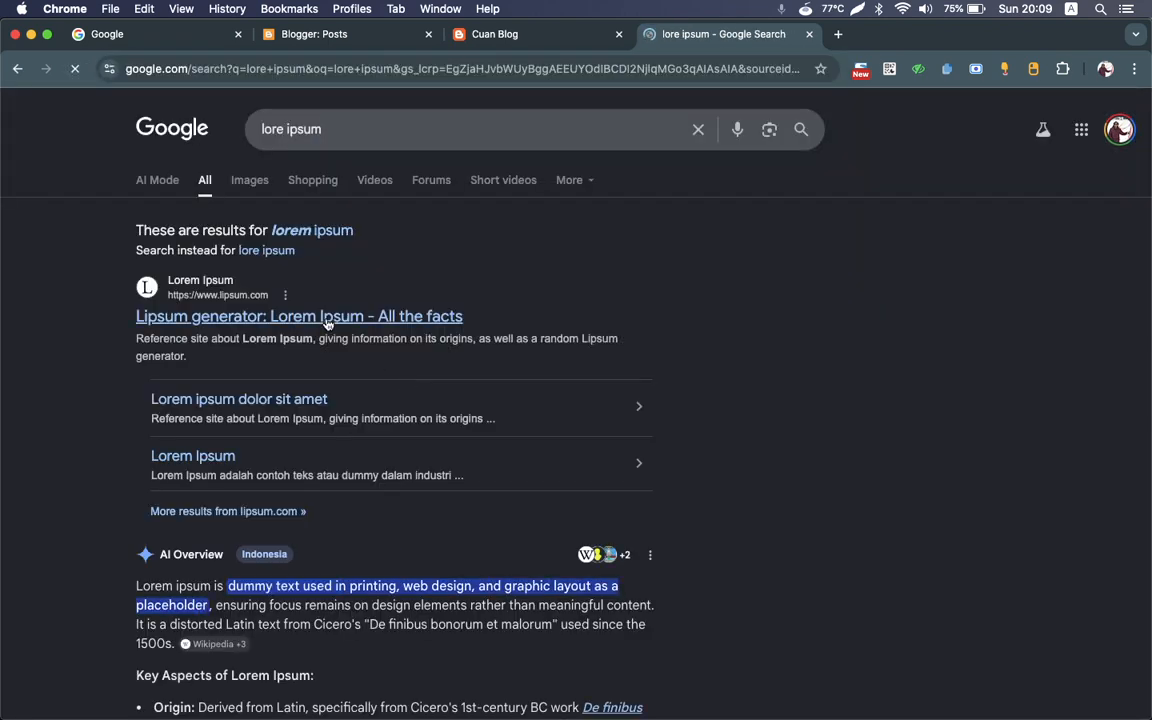
click(327, 316)
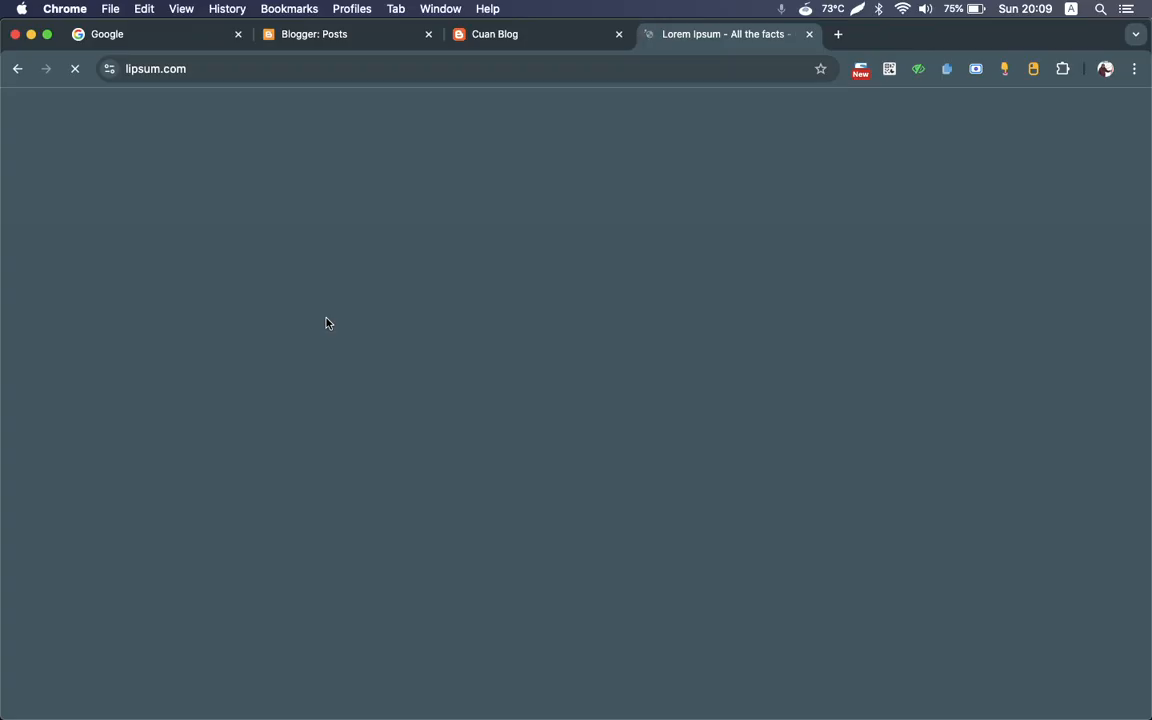
Step: Generate Lorem Ipsum placeholder paragraphs beginning with "Lorem ipsum dolor sit amet" on lipsum.com
key(ctrl+shift+Tab)
key(ctrl+shift+Tab)
key(ctrl+Tab)
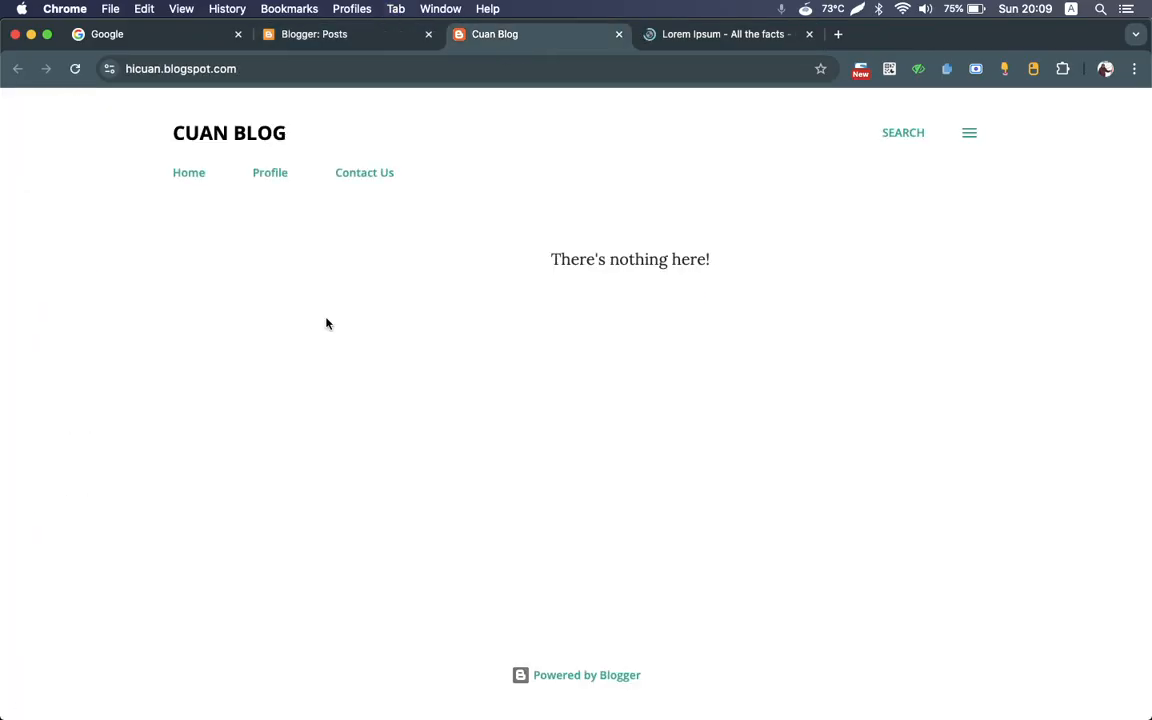
key(ctrl+Tab)
scroll(440, 372, down, 10)
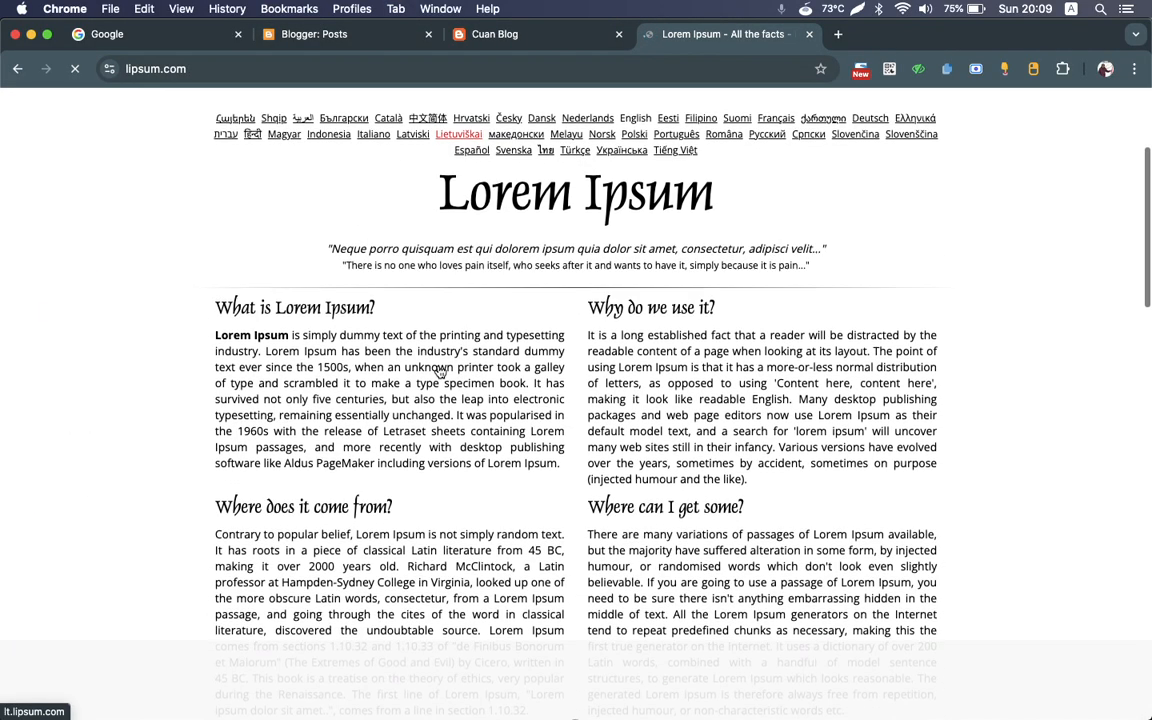
scroll(592, 424, down, 5)
scroll(592, 424, up, 15)
scroll(590, 421, down, 1)
scroll(590, 421, down, 10)
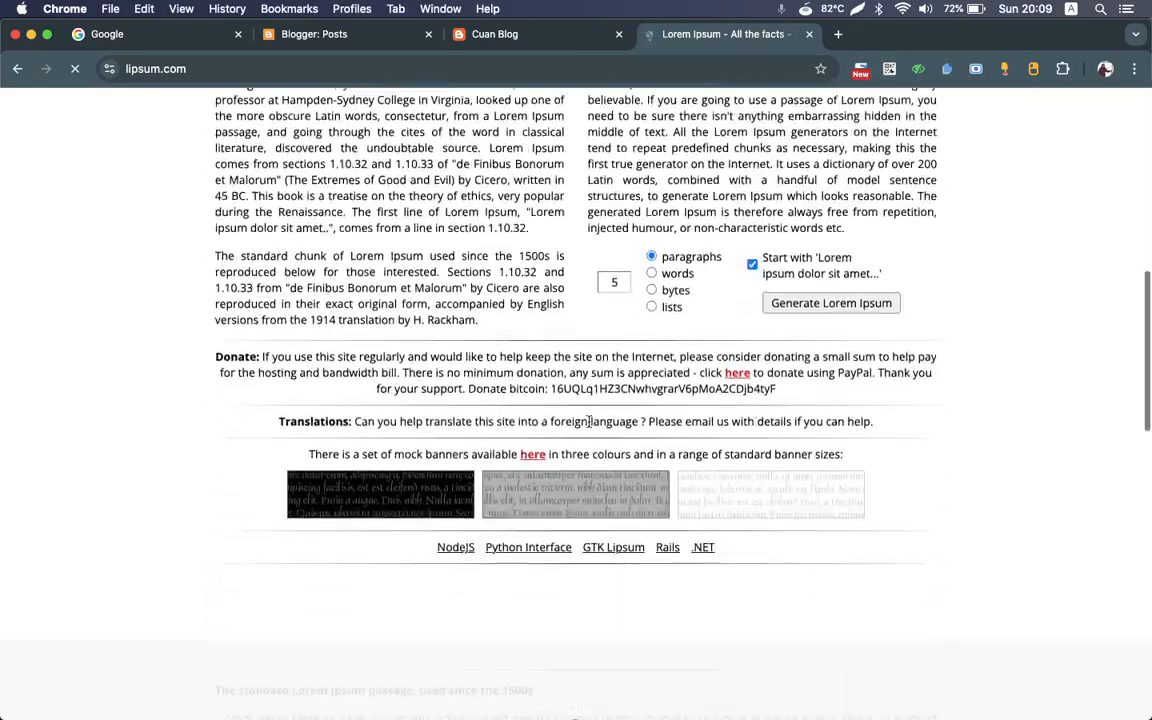
click(610, 250)
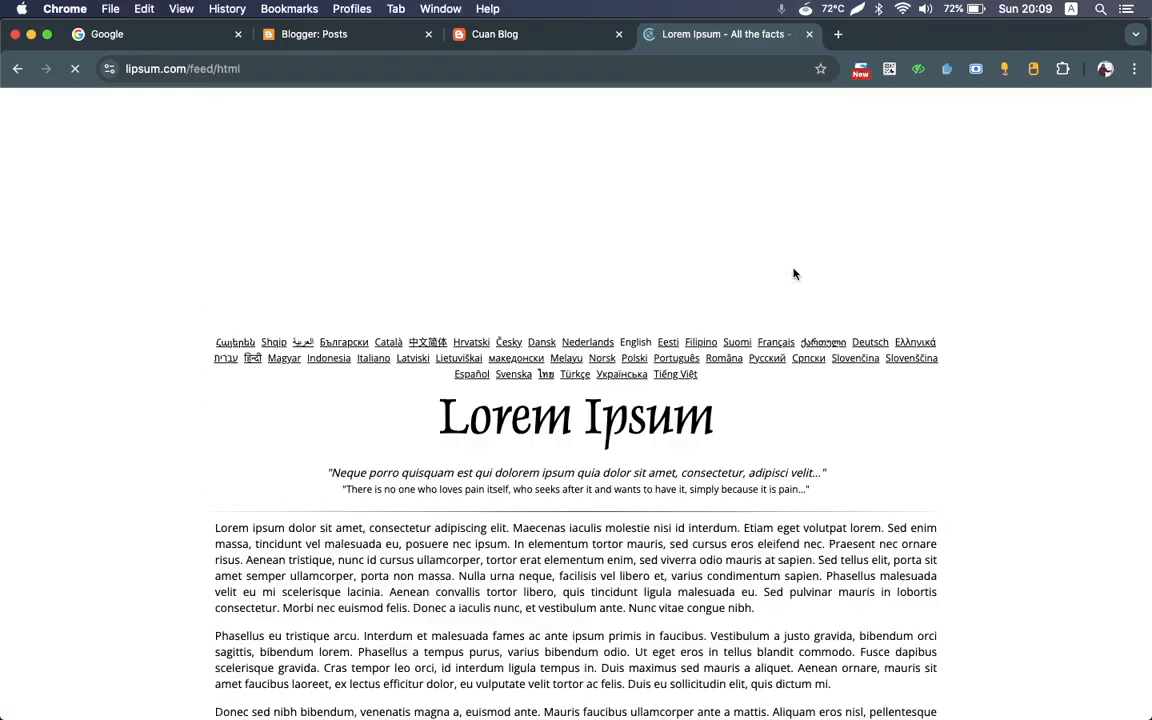
Step: Copy all five generated Lorem ipsum paragraphs from the Lipsum page
scroll(582, 280, down, 5)
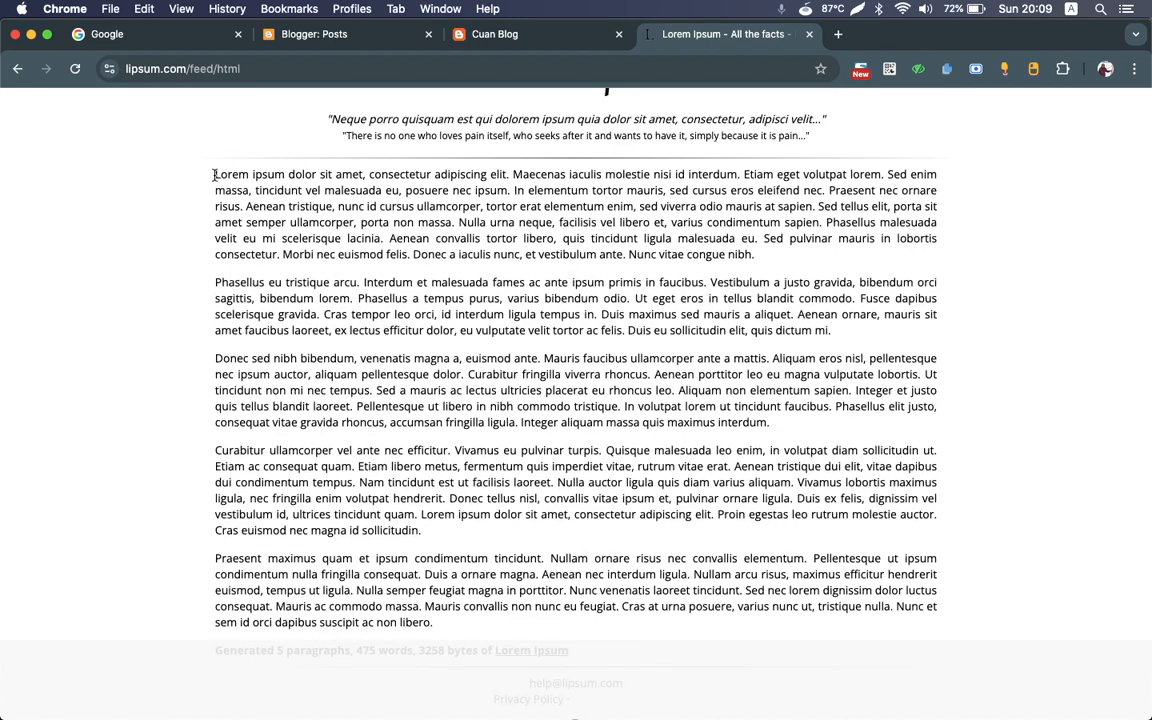
drag(214, 174, 450, 621)
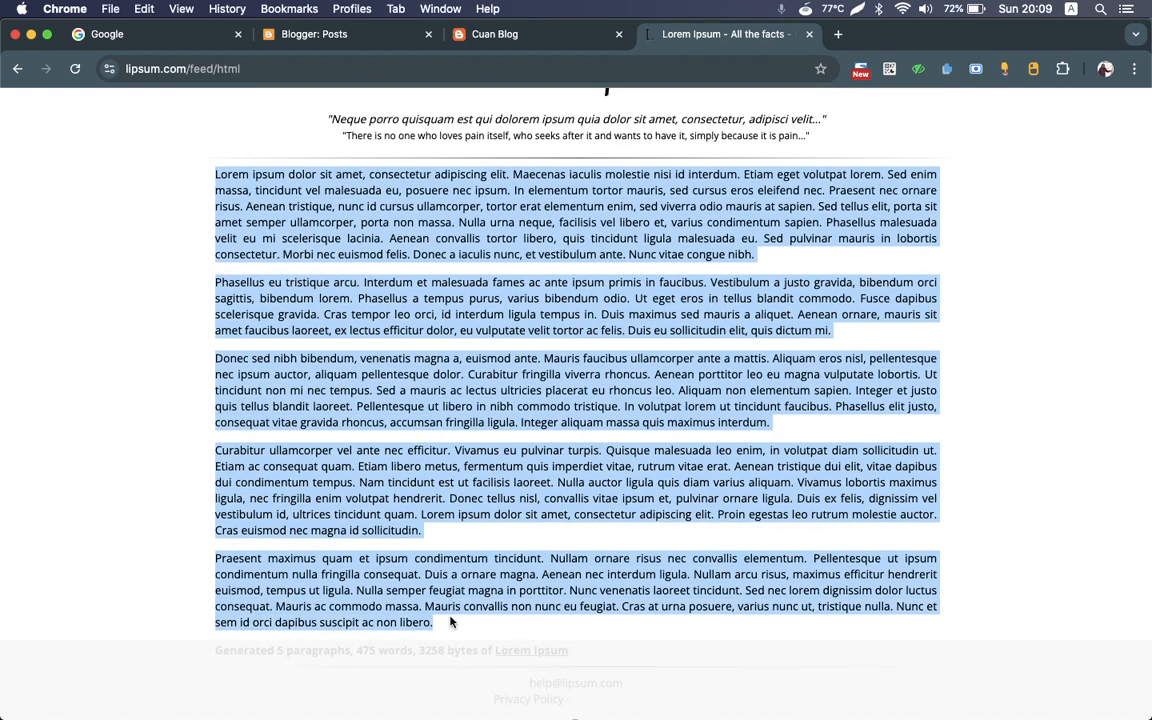
key(super+c)
Step: In Blogger, create a new post titled "My first post - how to make your own blog" and paste the copied paragraphs as its body
key(super+2)
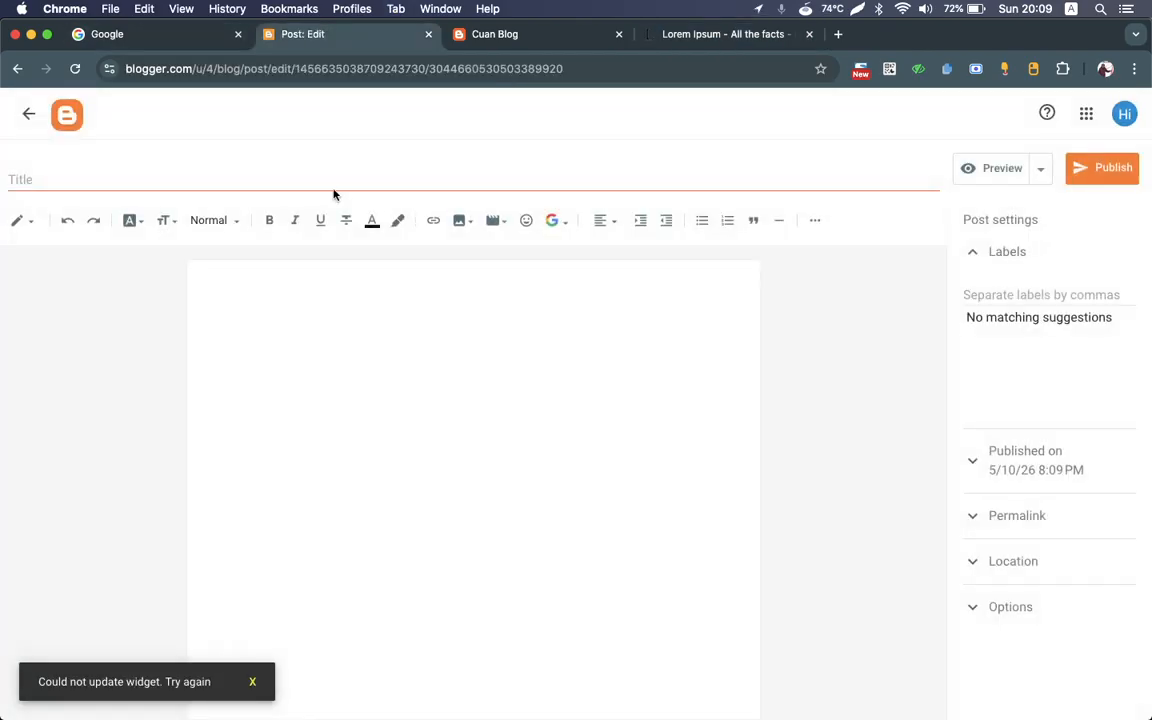
text(My first post)
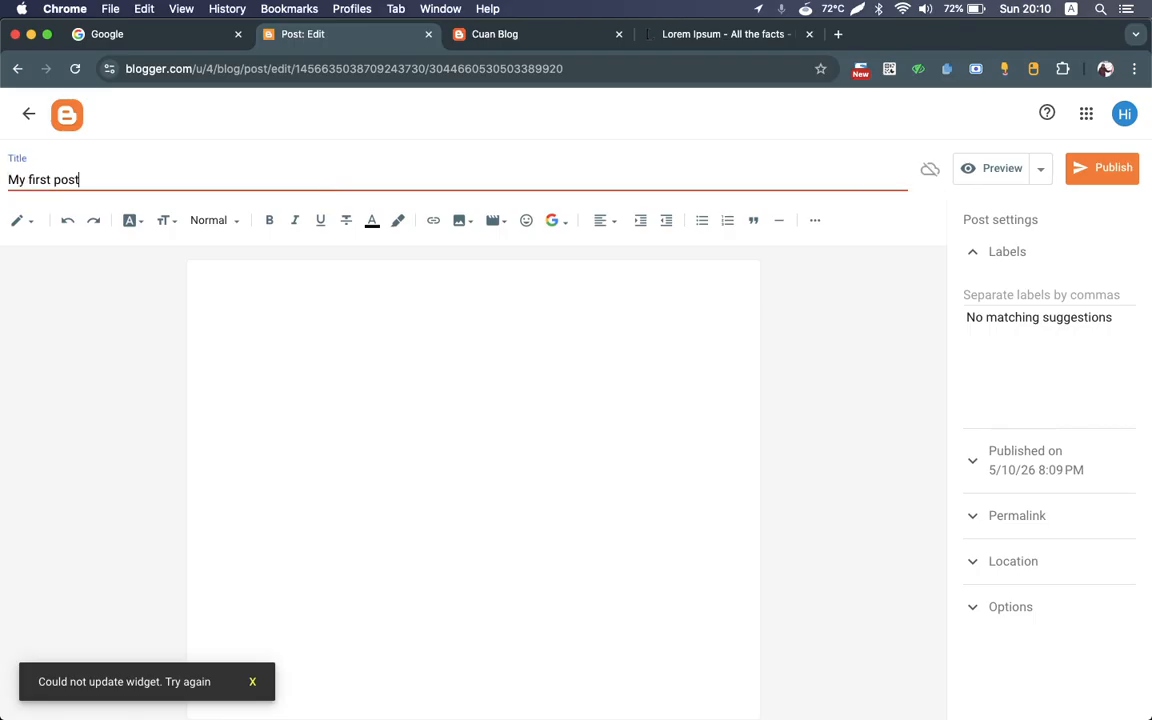
click(486, 330)
key(super+v)
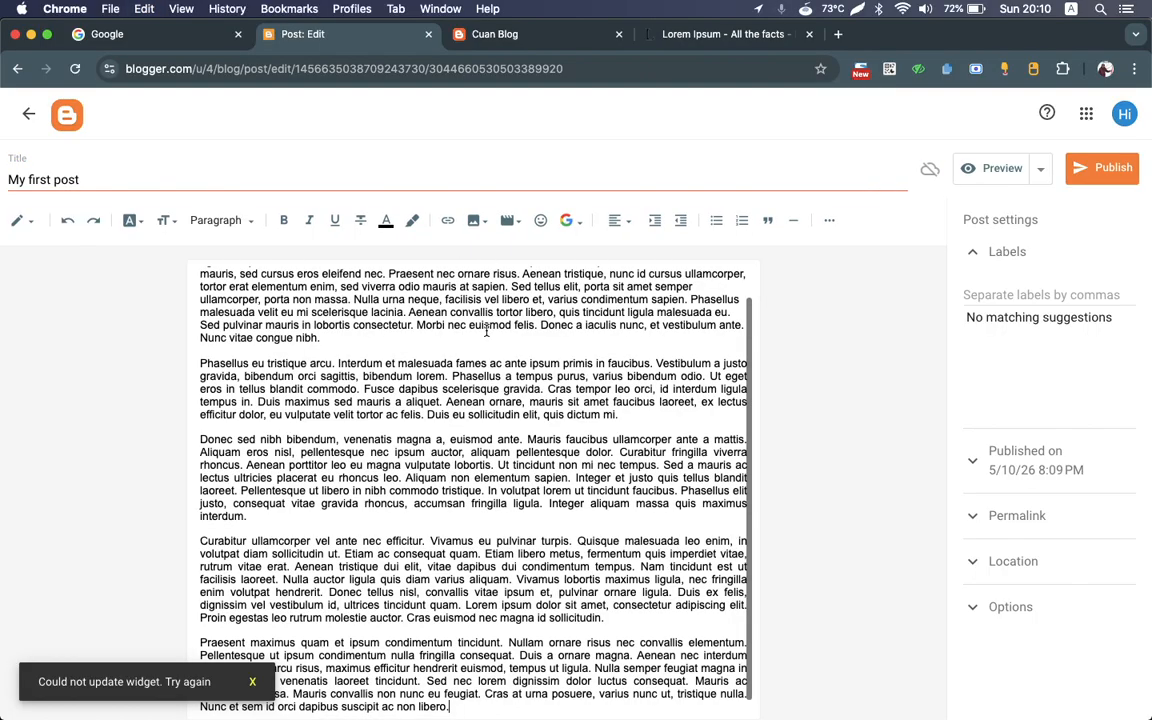
scroll(488, 329, up, 1)
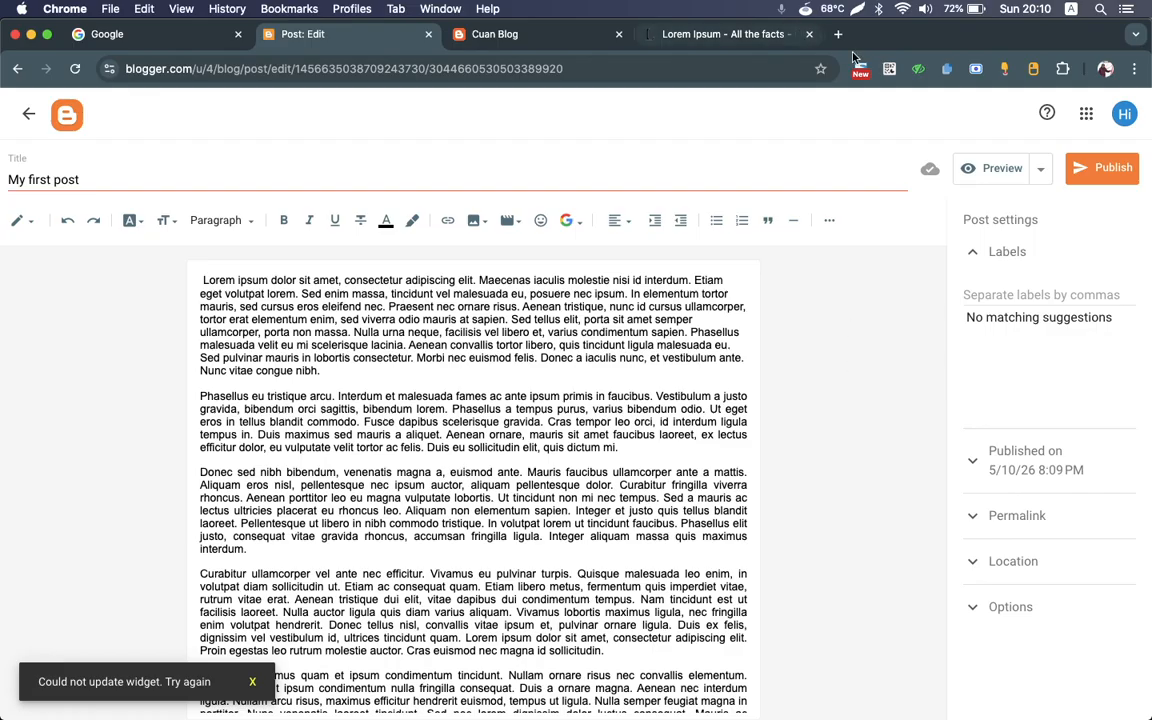
click(260, 174)
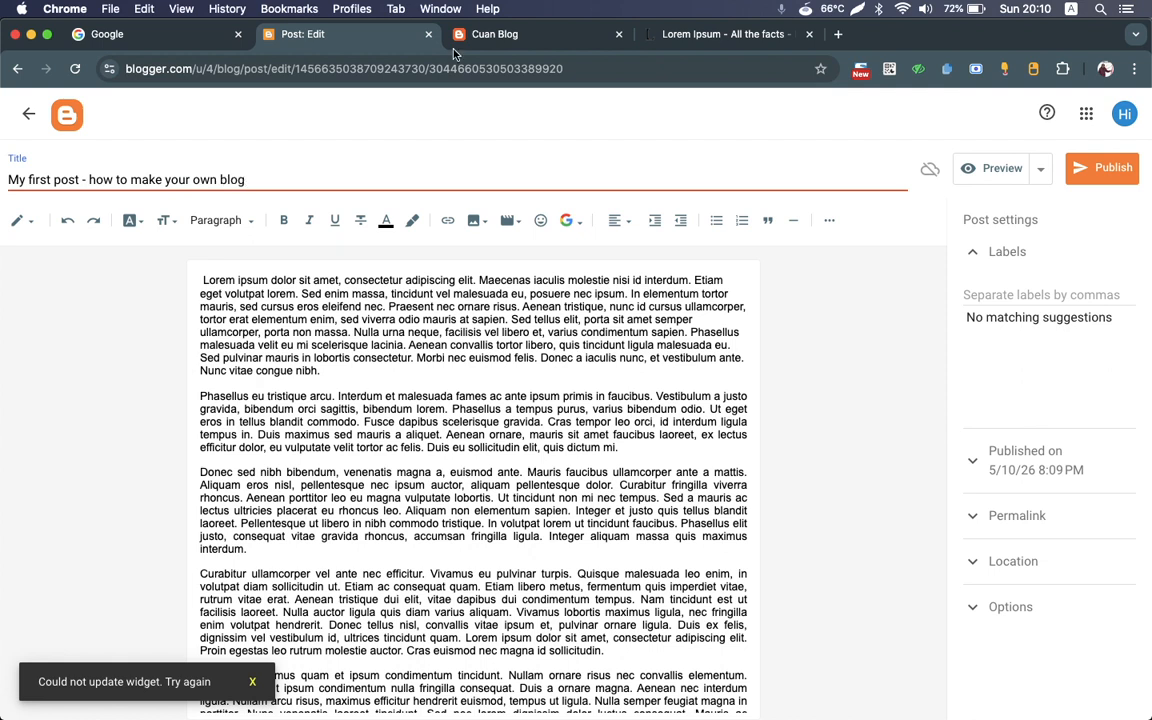
Step: Capture a Lightshot screenshot of the post editor area, about 1439x702, and copy it to the clipboard
click(857, 10)
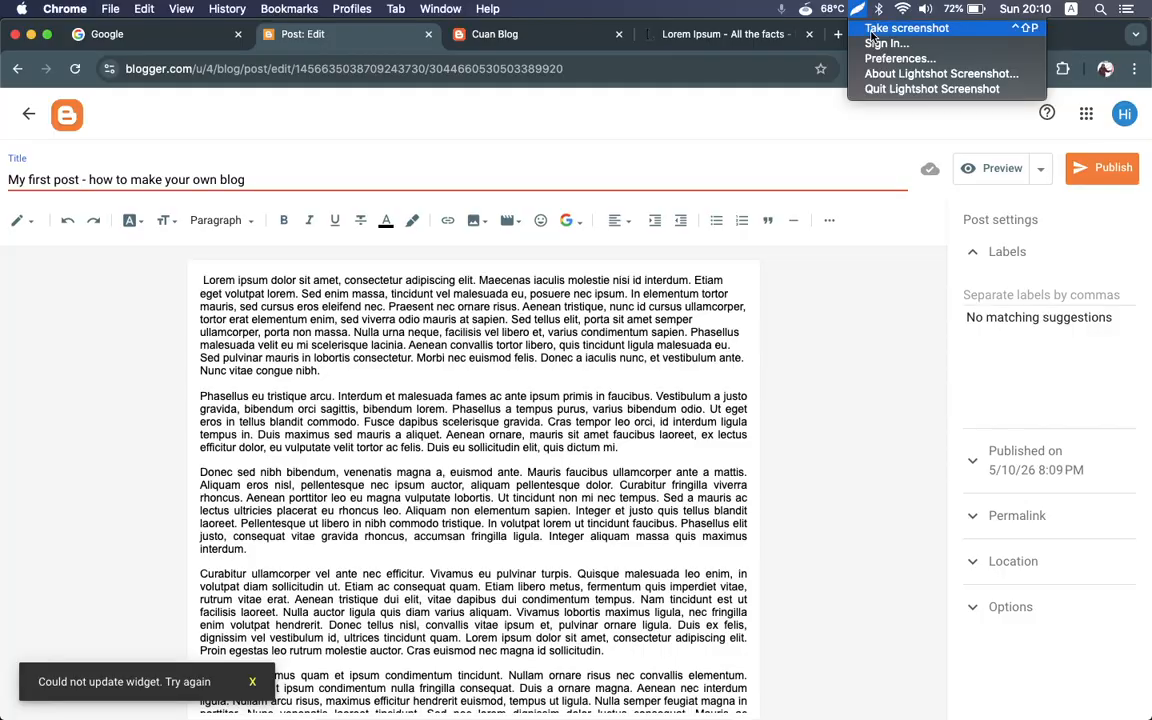
click(872, 37)
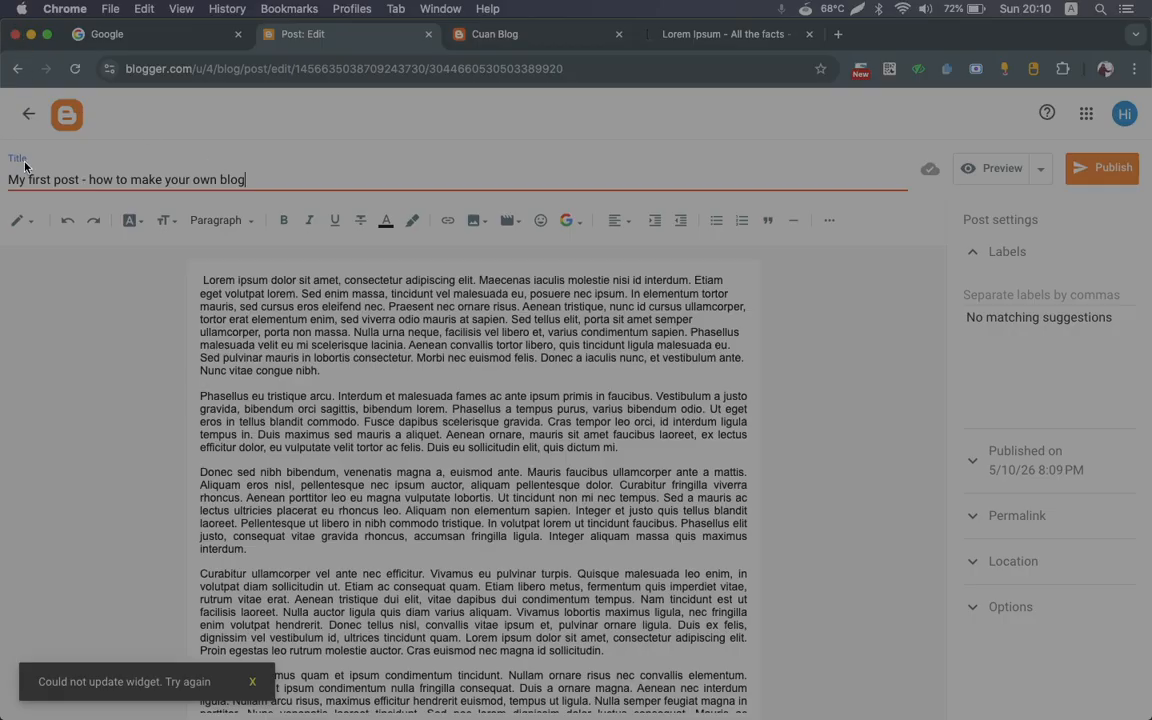
mouse_move(2, 96)
mouse_down()
mouse_move(570, 206)
mouse_move(1086, 445)
mouse_move(1151, 658)
mouse_up()
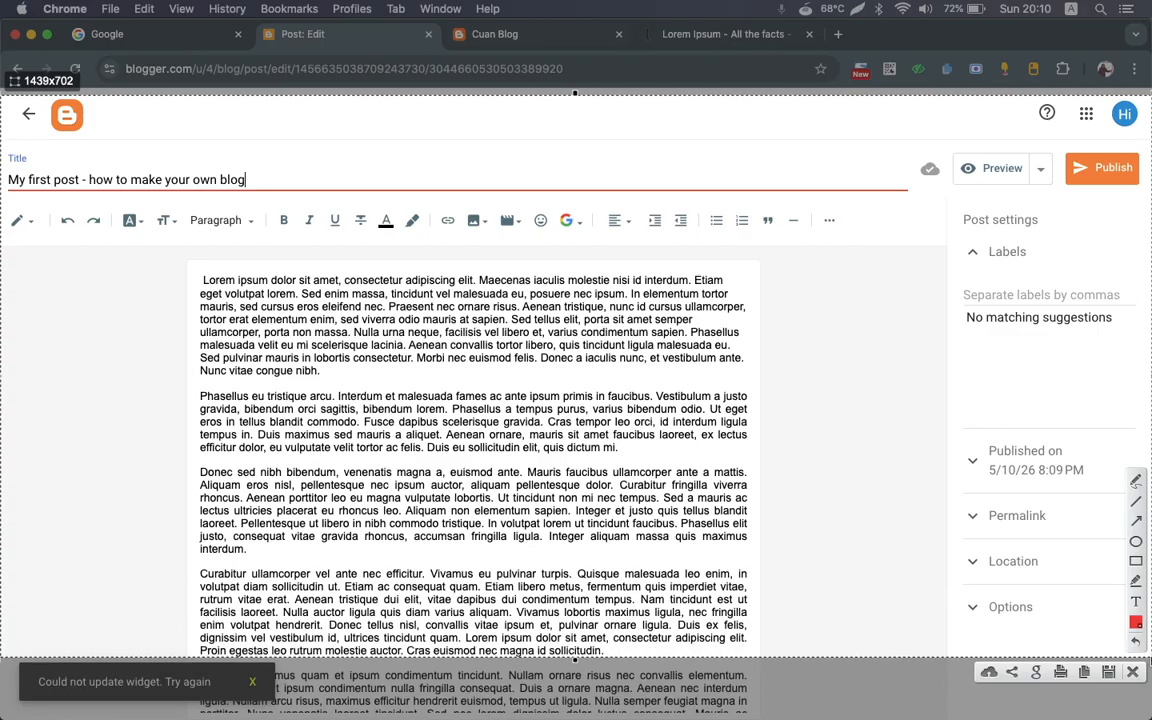
key(super+c)
Step: Paste the copied screenshot as an image on a new line above the first paragraph of the post
click(202, 281)
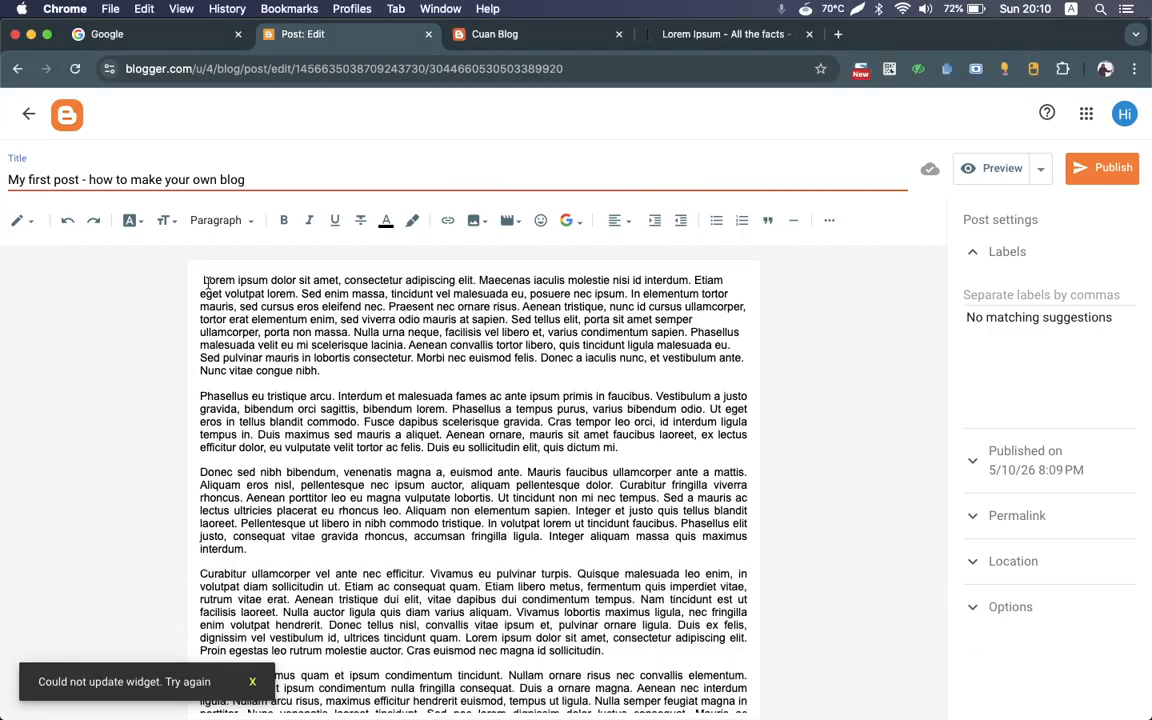
key(Return)
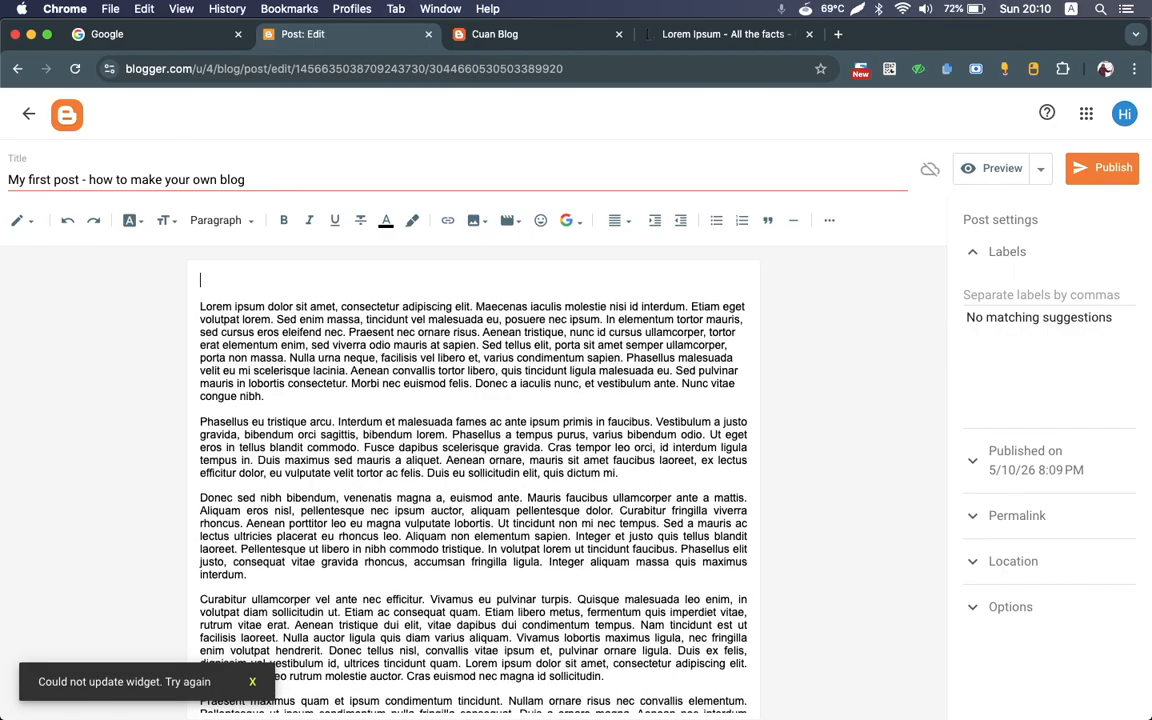
key(super+v)
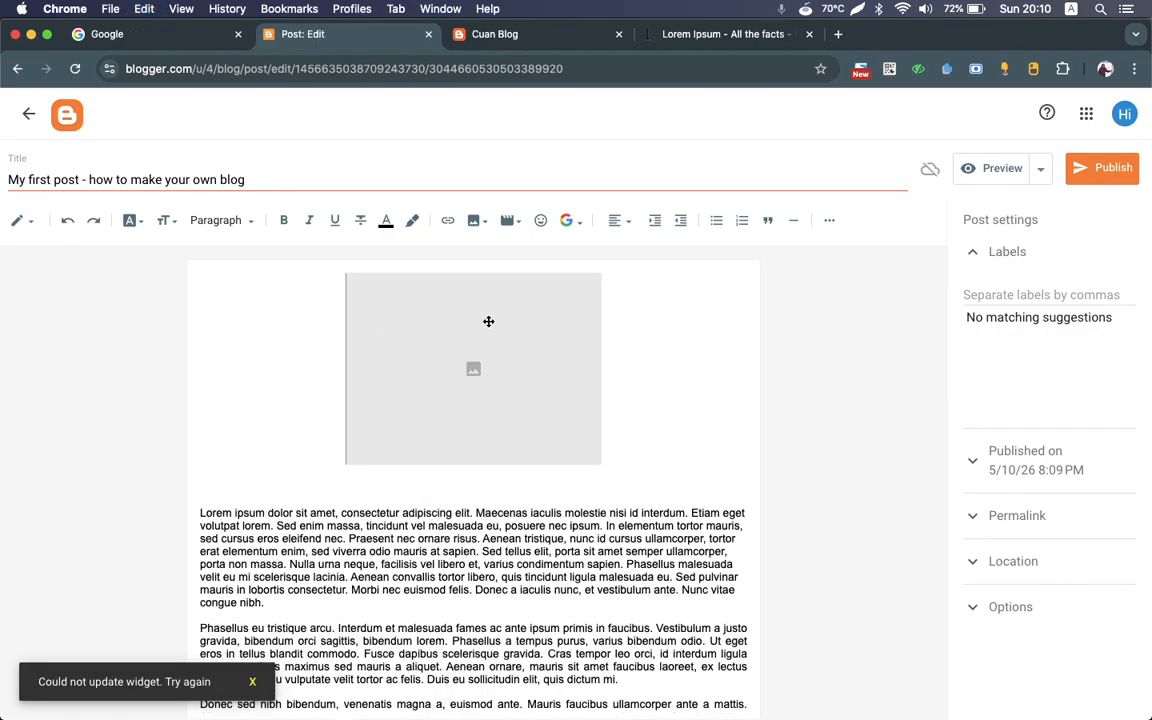
click(488, 321)
click(698, 367)
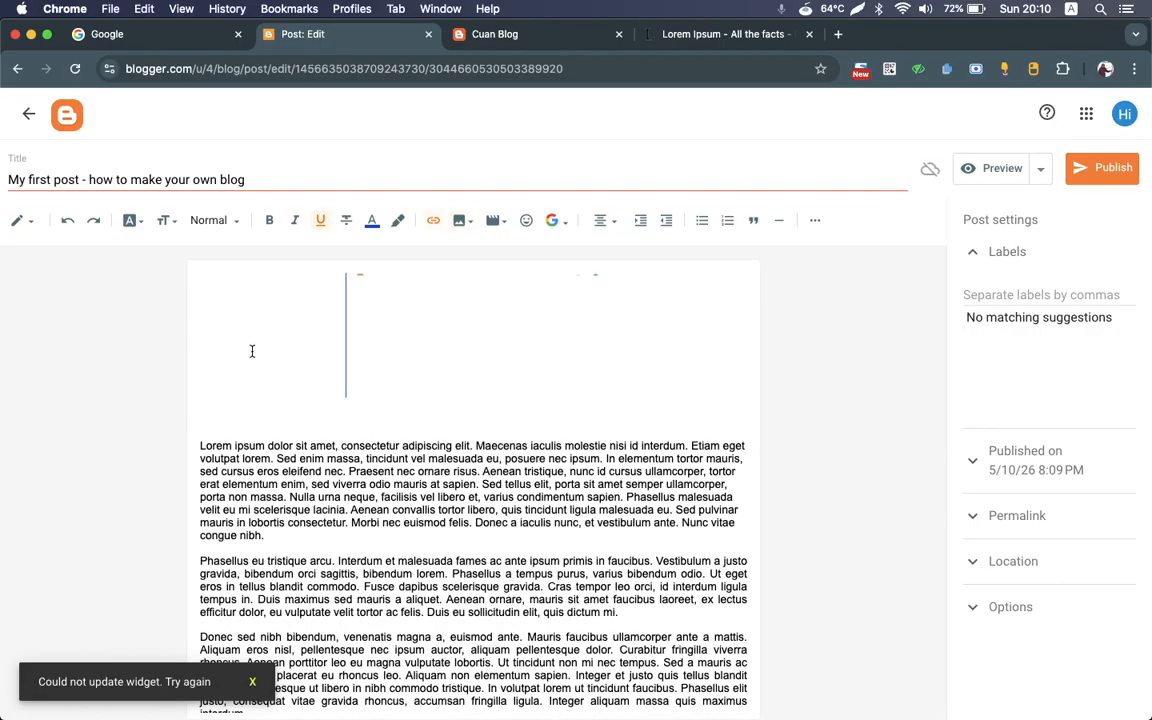
click(528, 327)
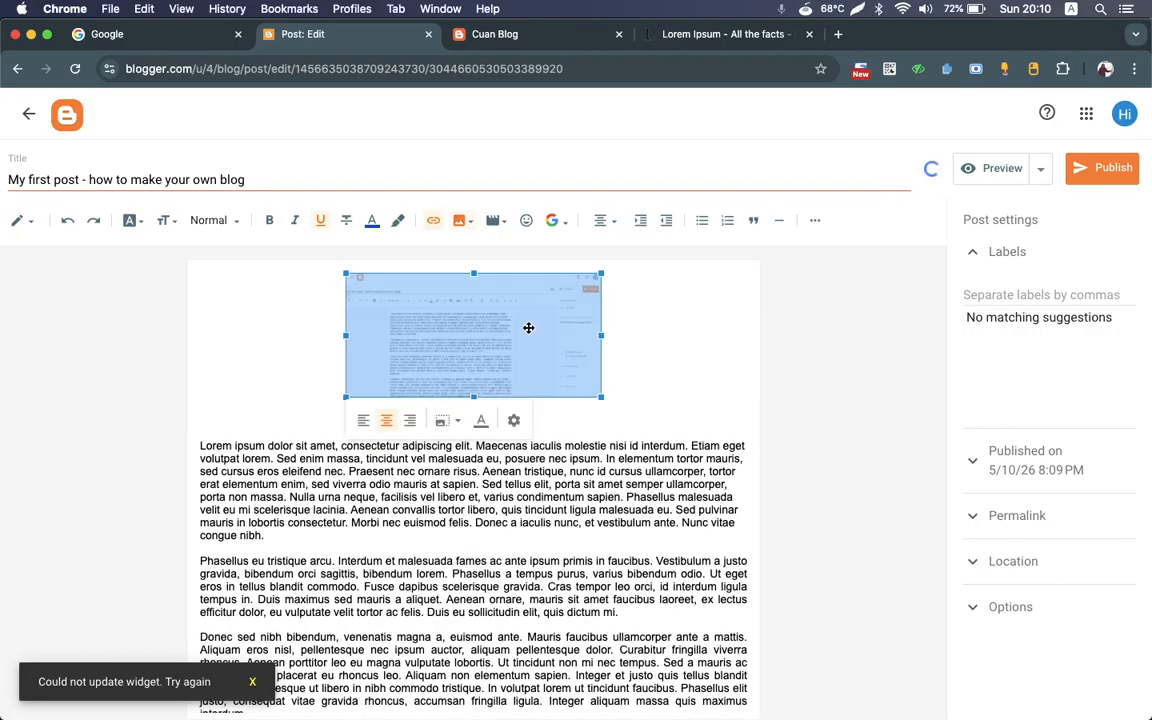
click(660, 364)
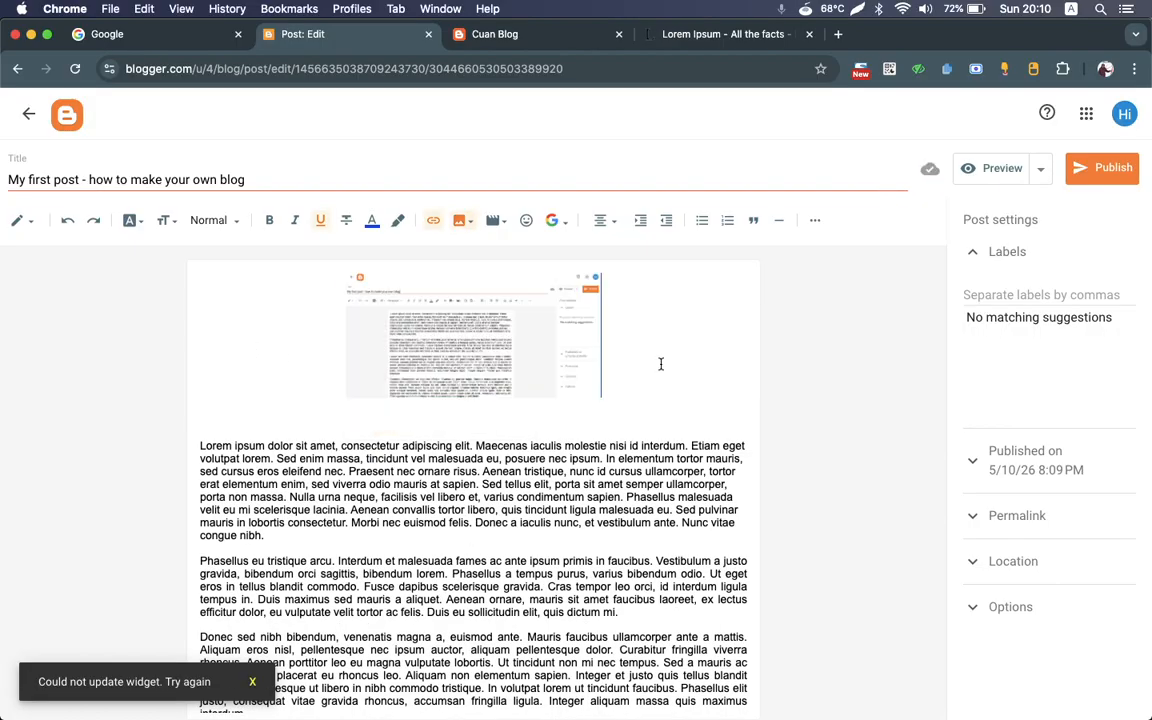
Step: Add a blank line above the image and remove the empty lines between it and the first paragraph
click(511, 364)
key(Return)
key(Down)
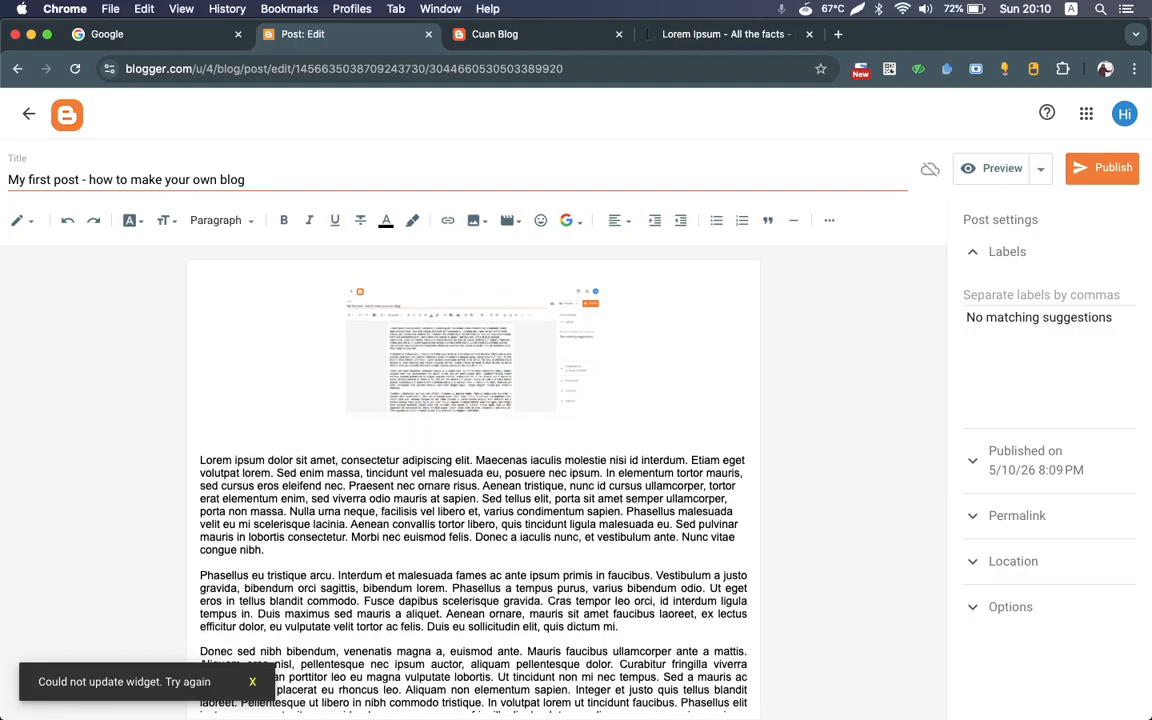
key(BackSpace)
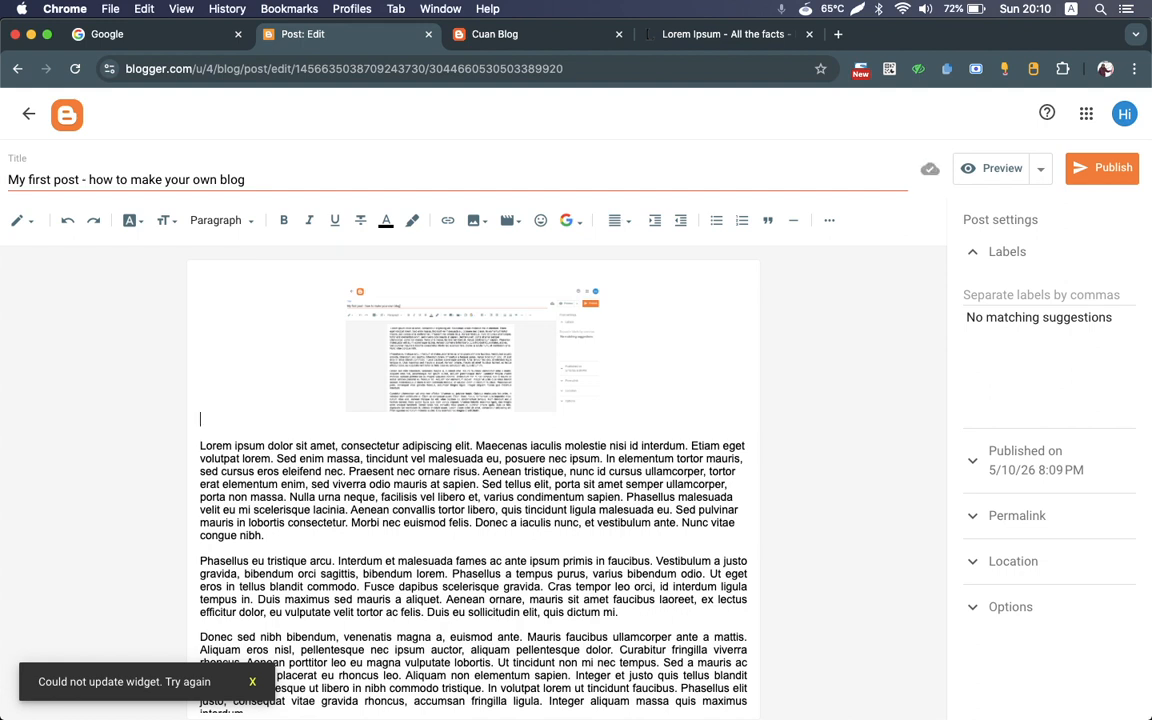
key(BackSpace)
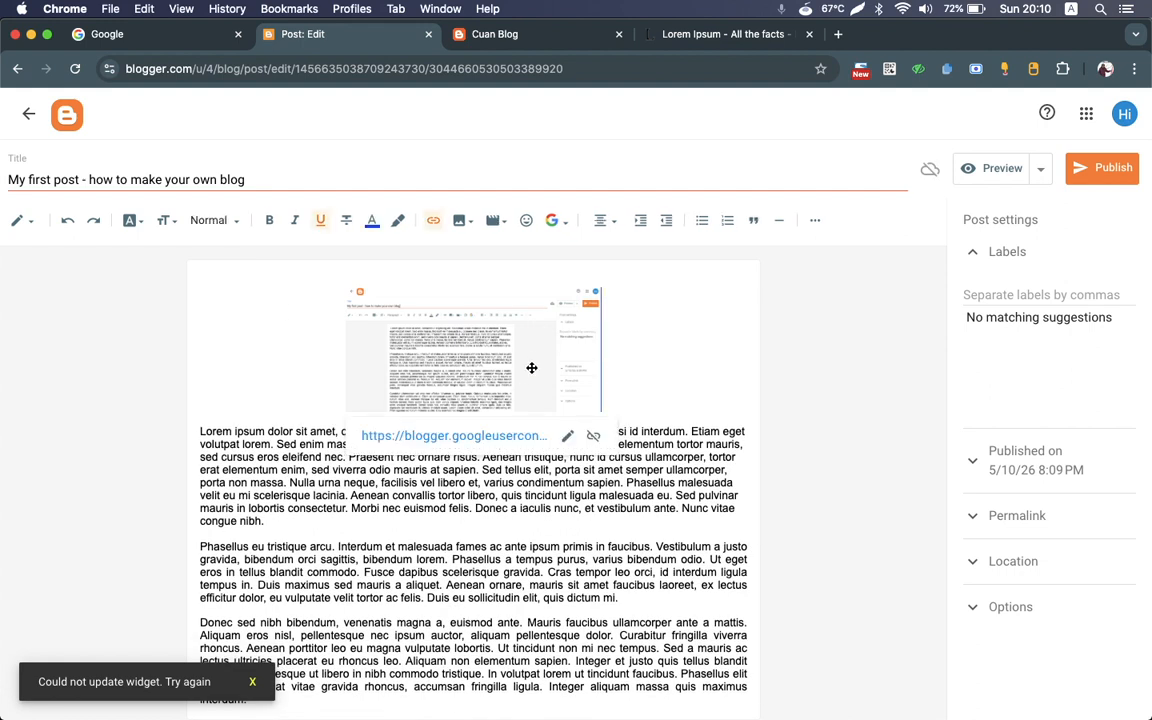
click(535, 343)
click(728, 376)
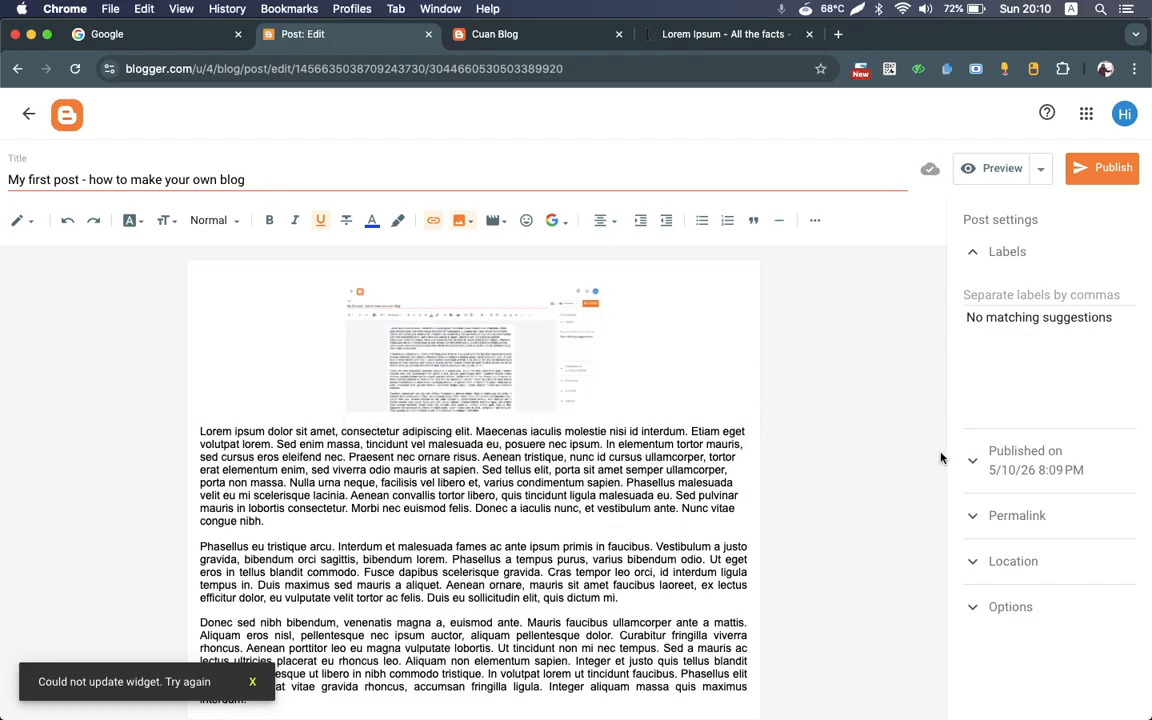
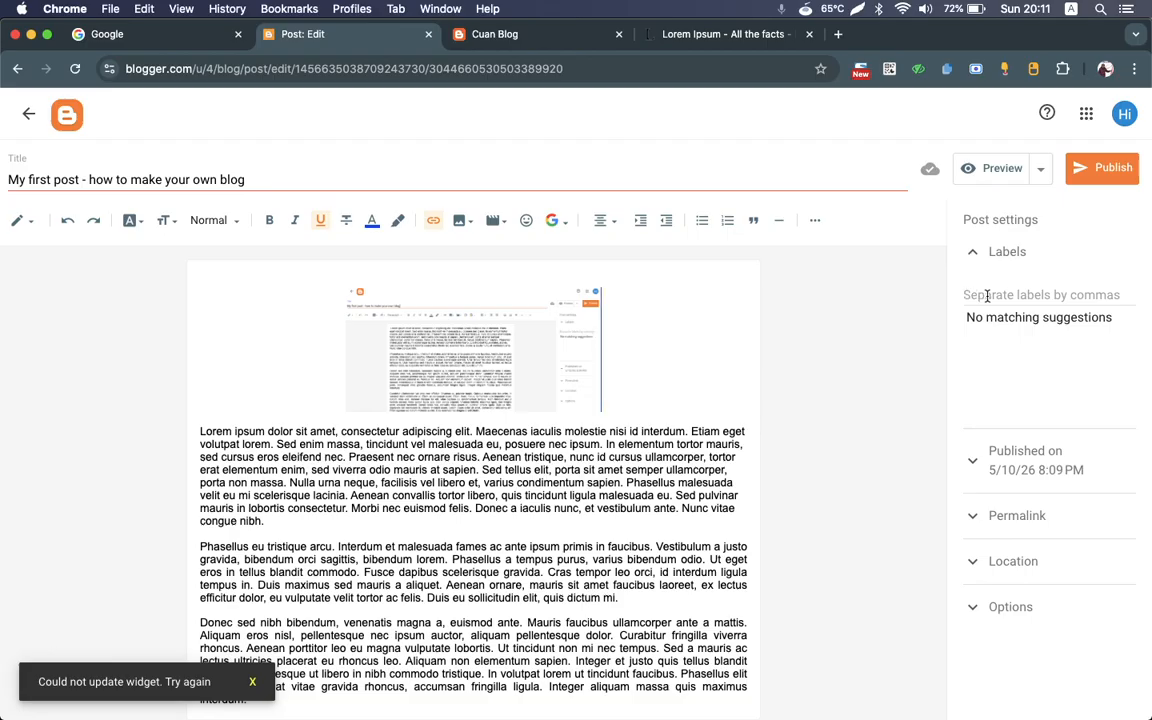
click(987, 296)
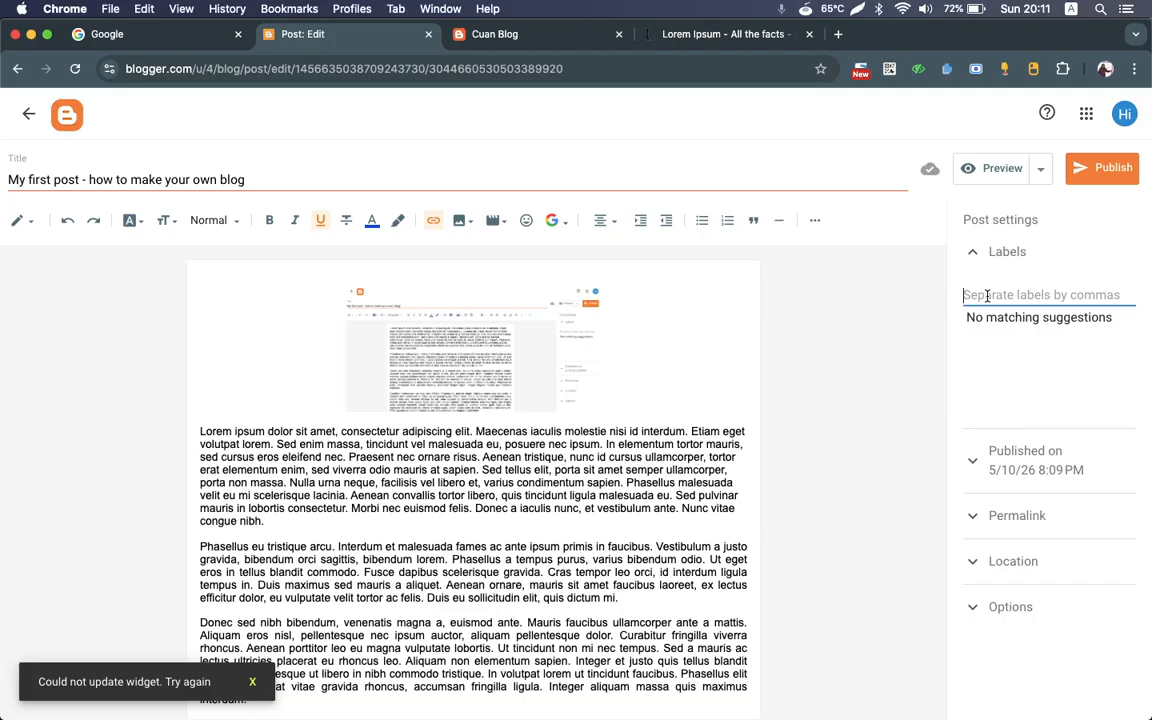
text(Tutorial)
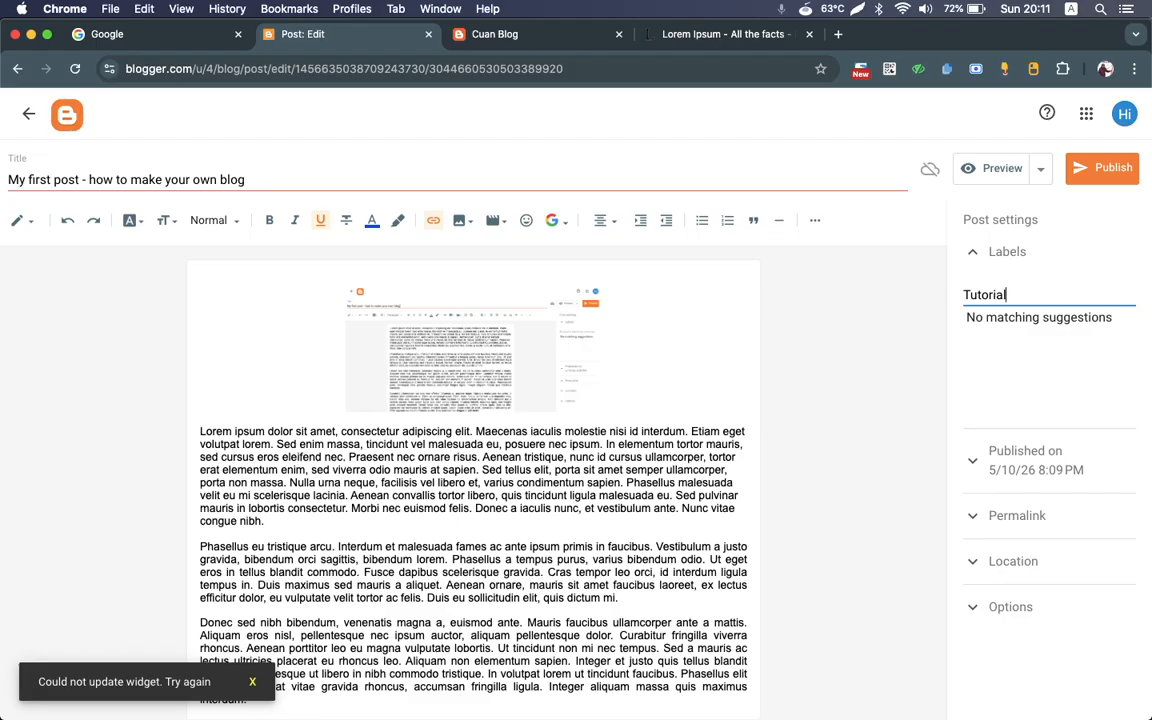
key(super+a)
key(BackSpace)
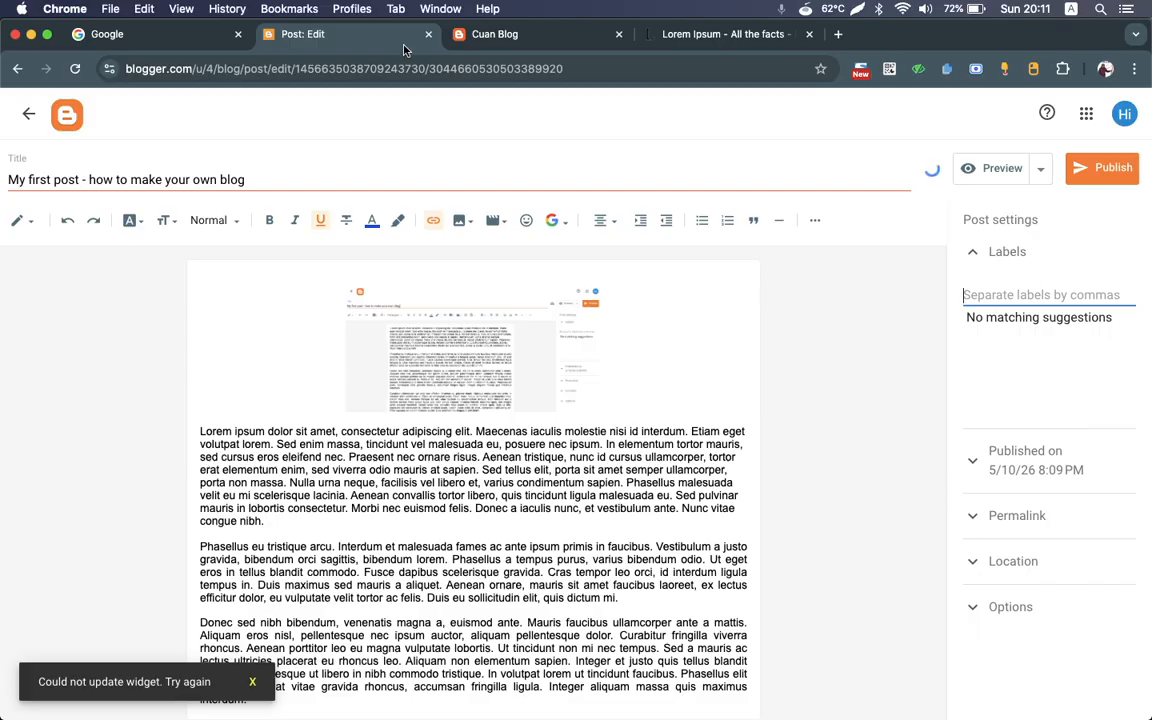
Step: Try to load blogger.com in the Cuan Blog tab, and close that tab
click(444, 42)
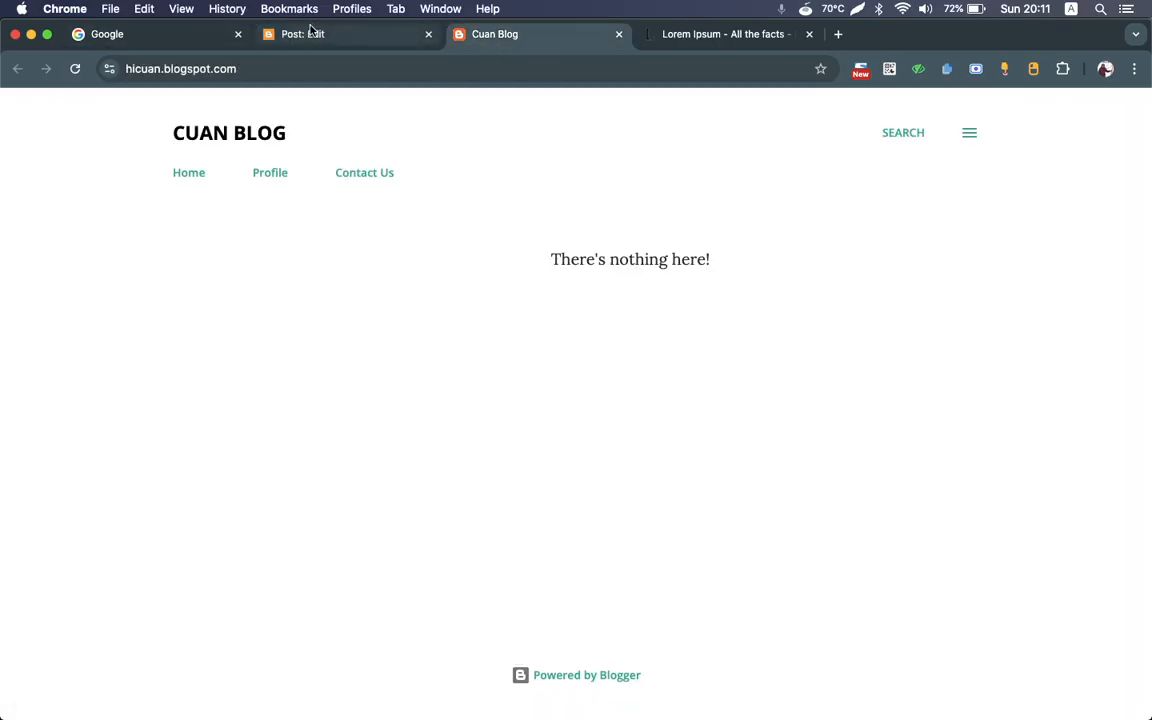
click(343, 67)
text(blogg)
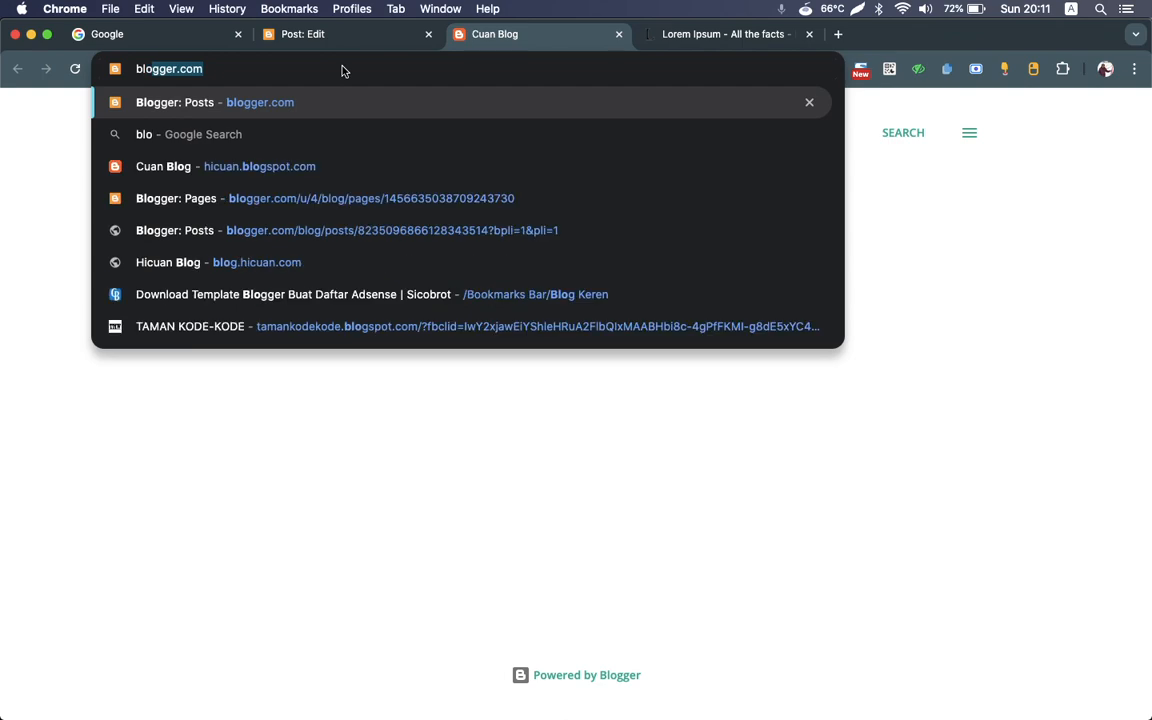
text(er)
key(Return)
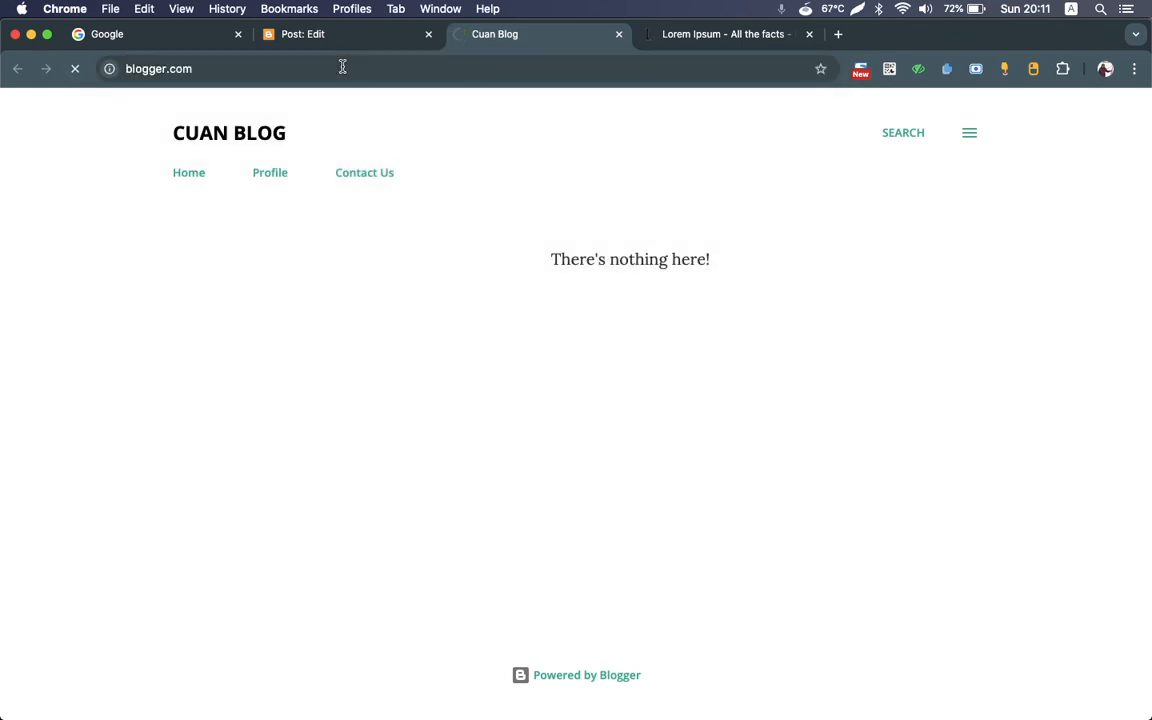
click(619, 34)
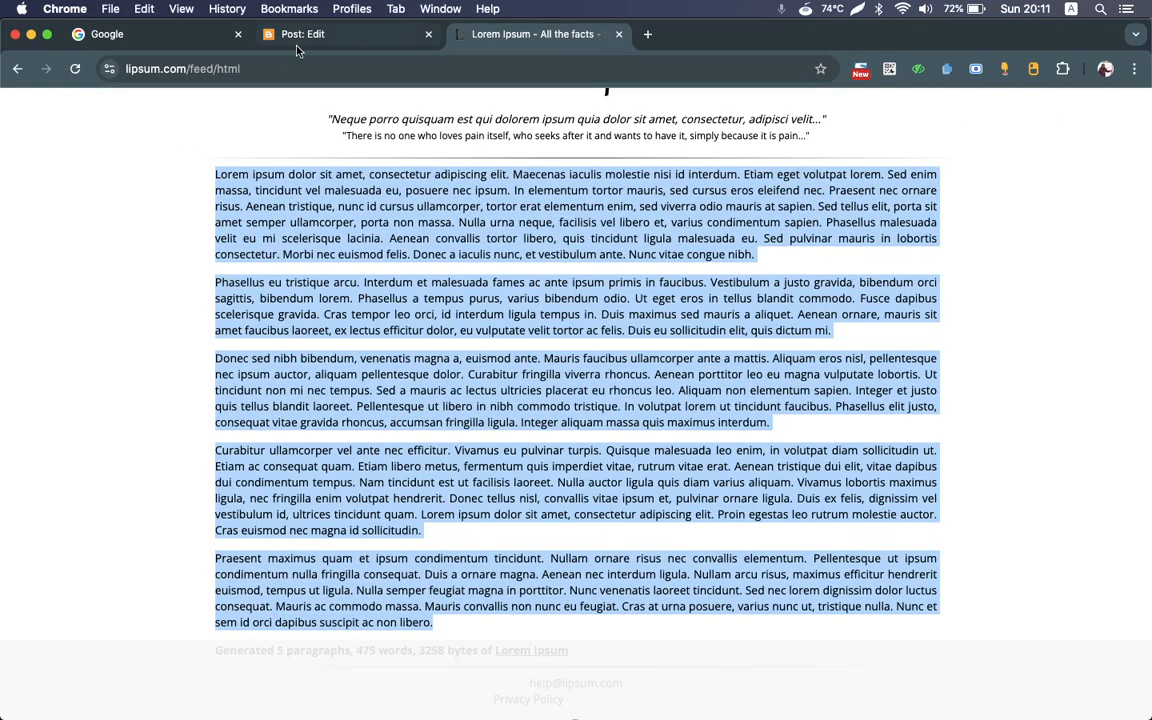
Step: Duplicate the post editor tab and open the blog's post list in the copy
click(310, 40)
right_click(310, 42)
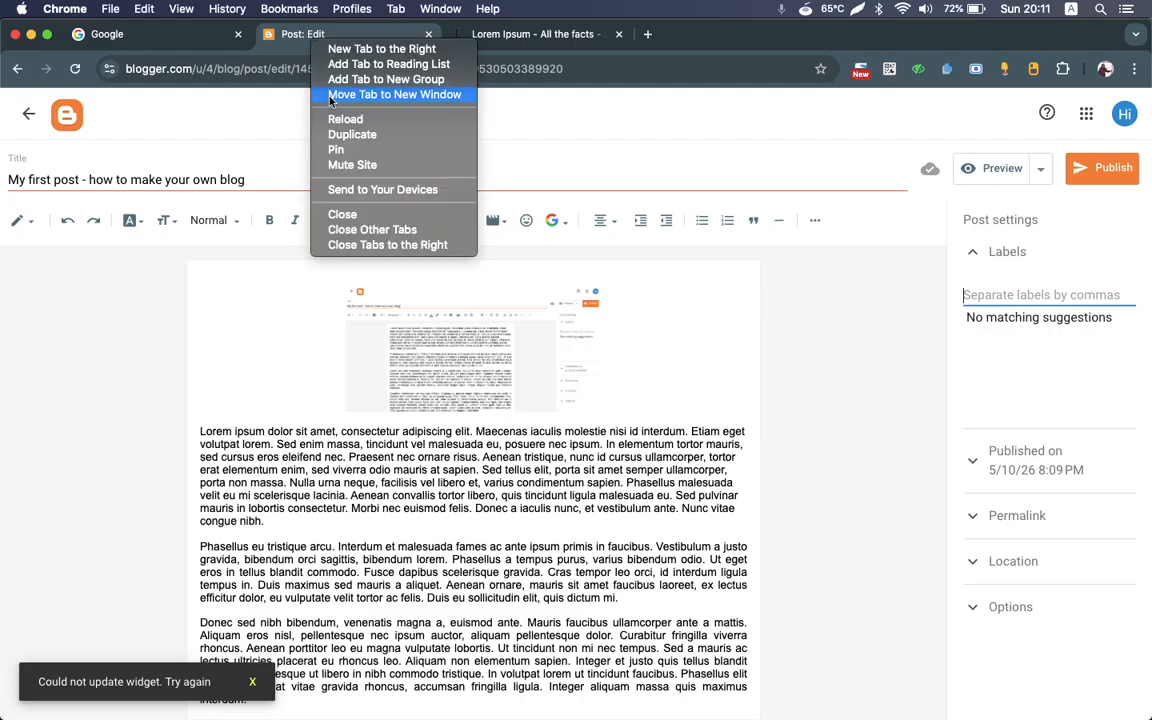
click(370, 136)
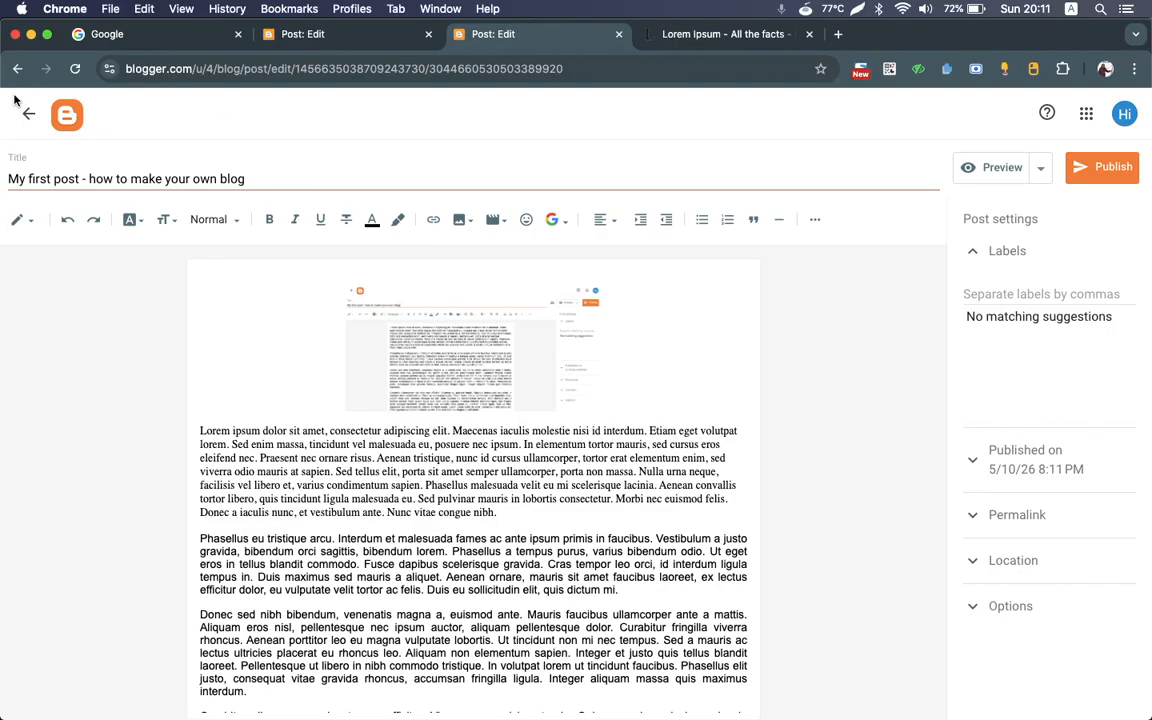
click(70, 118)
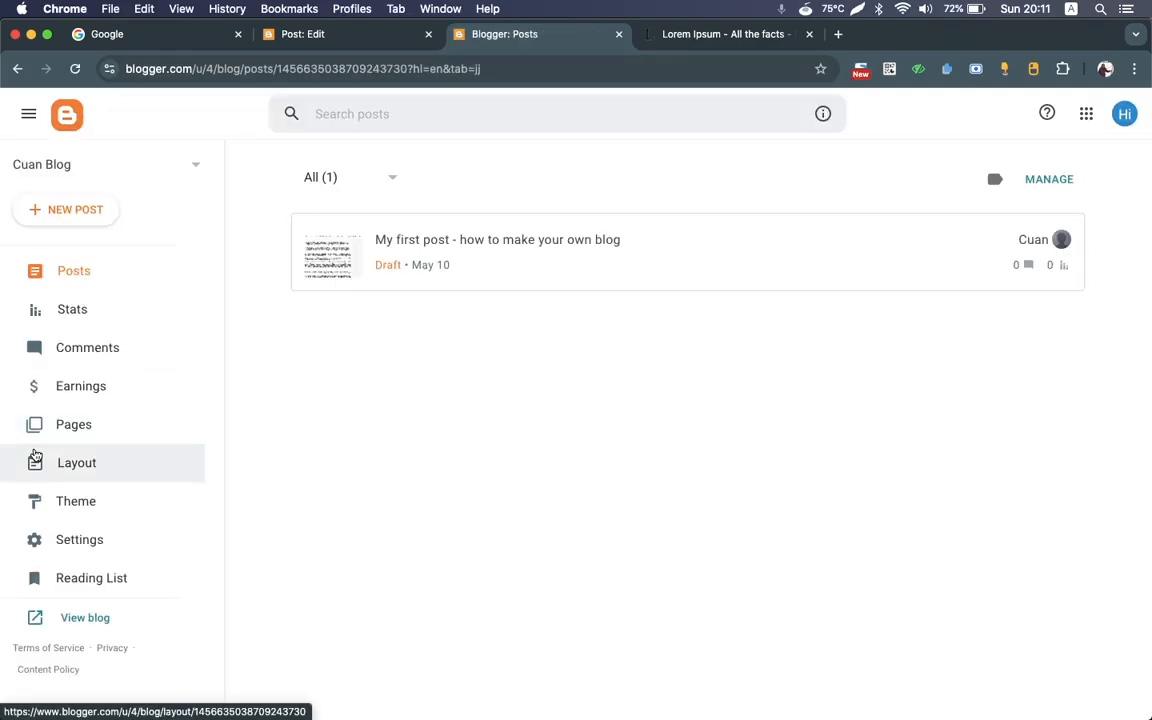
click(391, 180)
click(638, 401)
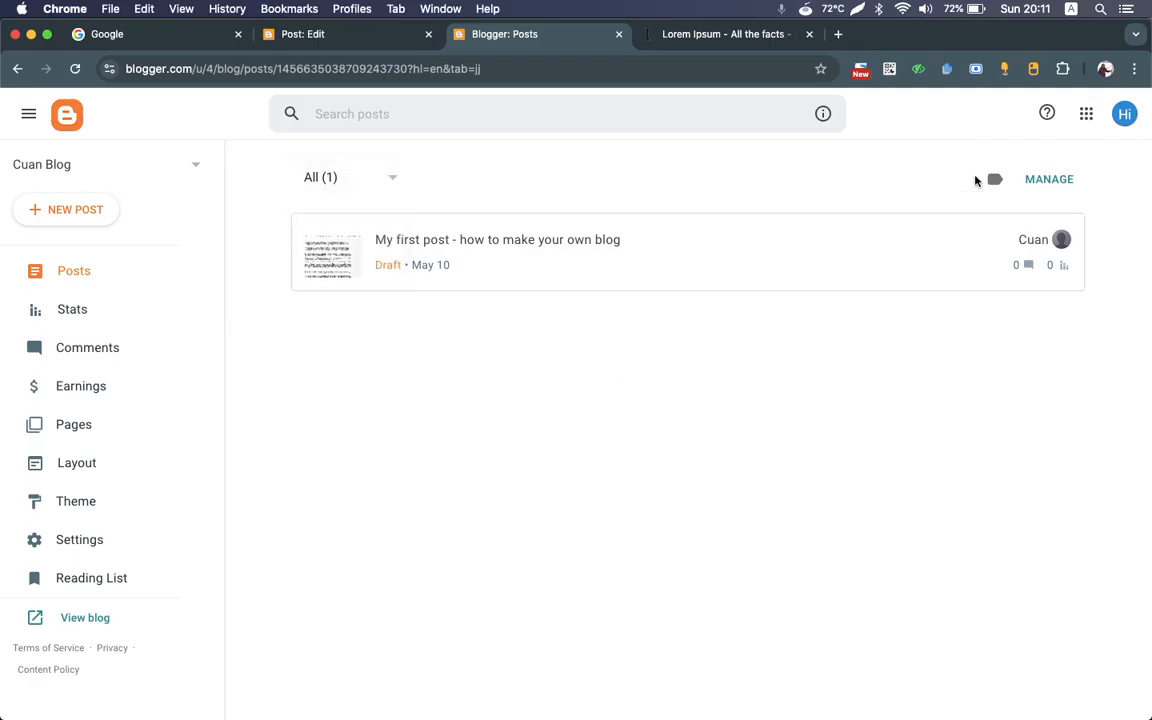
click(1045, 181)
click(1045, 181)
click(991, 186)
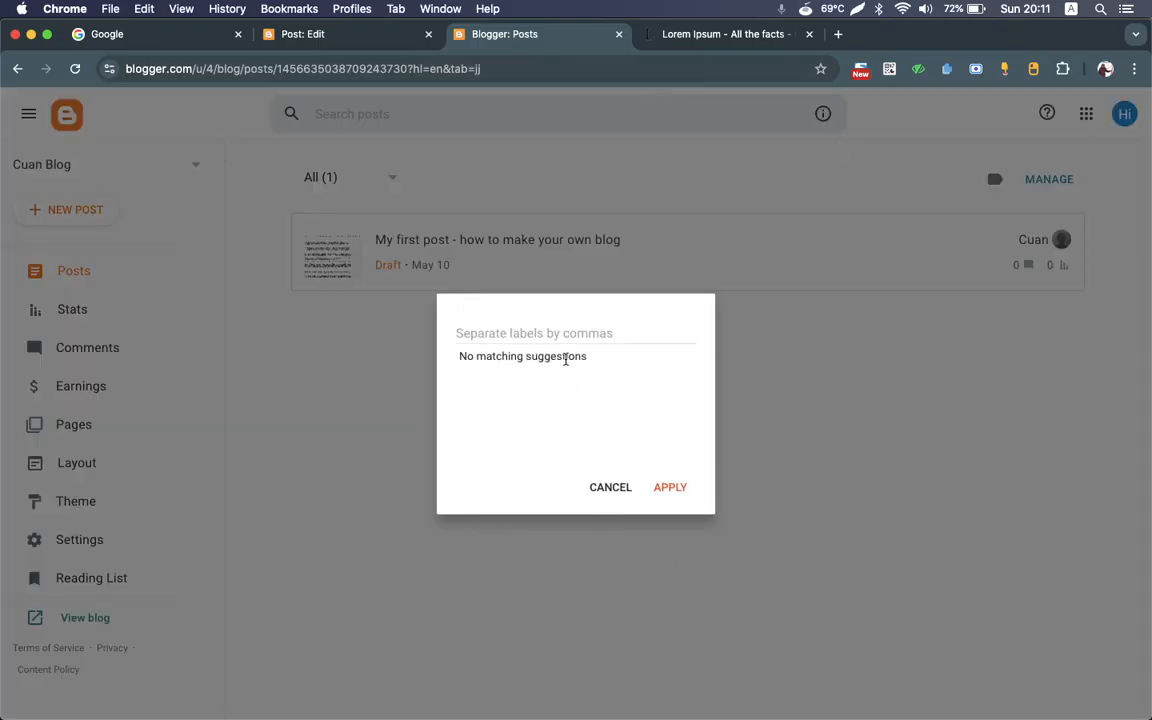
click(553, 332)
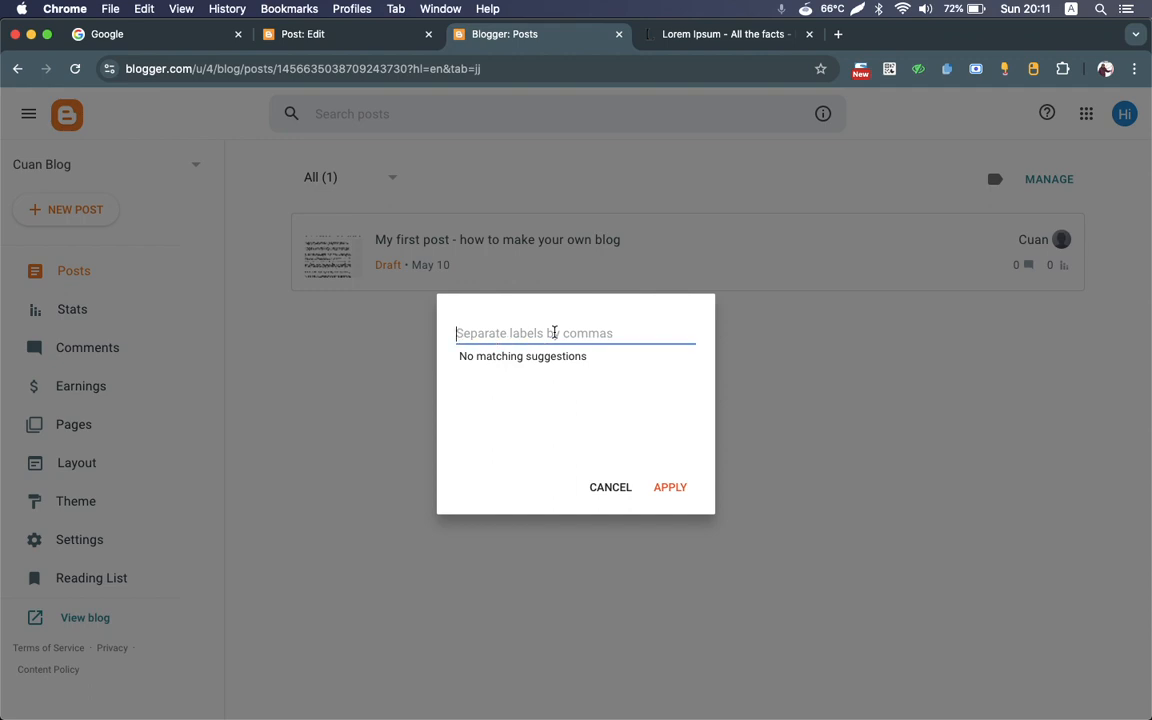
text(Tut)
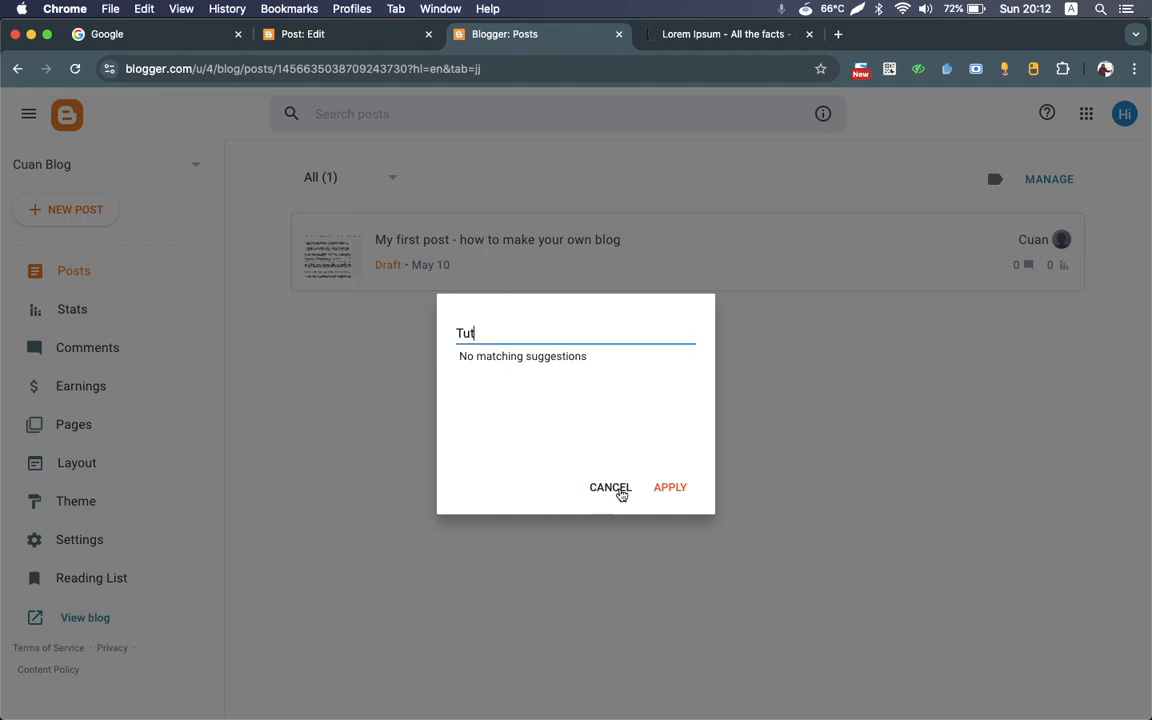
click(612, 487)
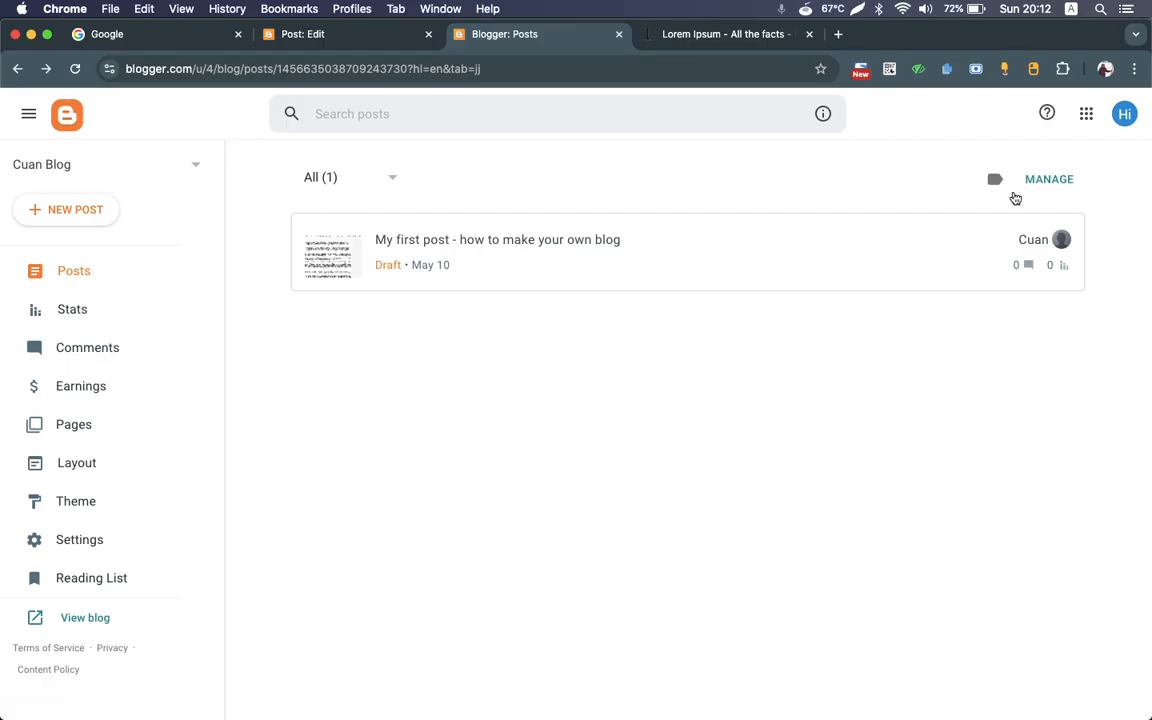
click(1046, 182)
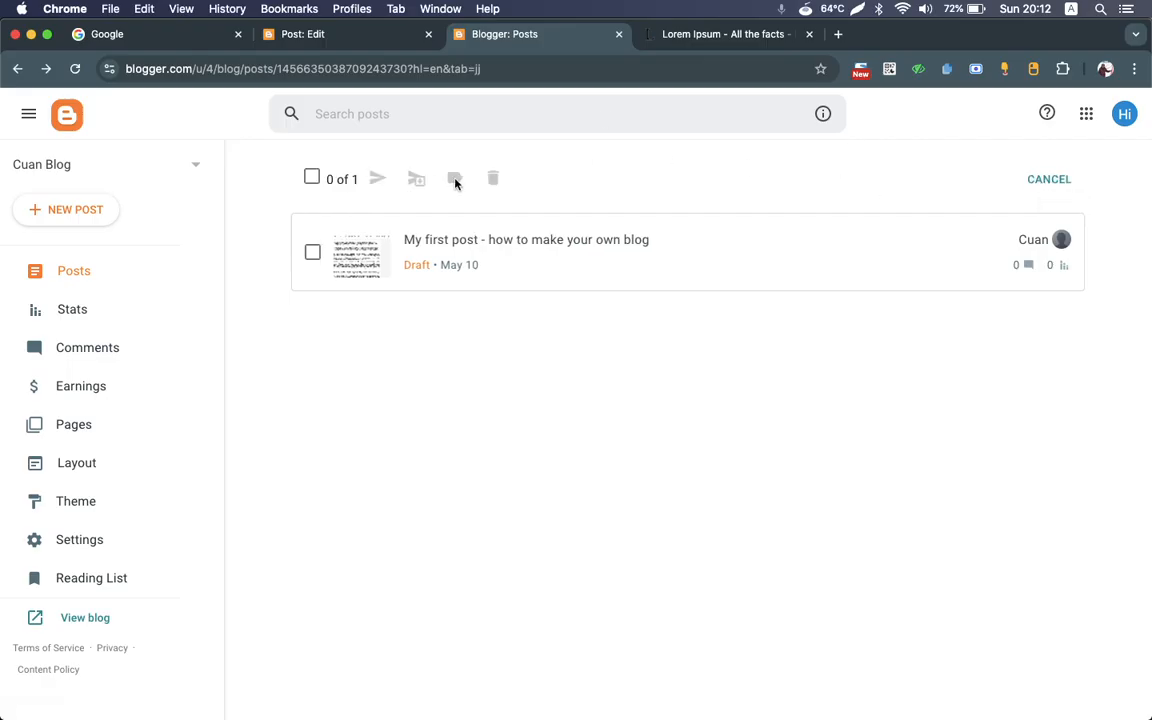
click(1027, 183)
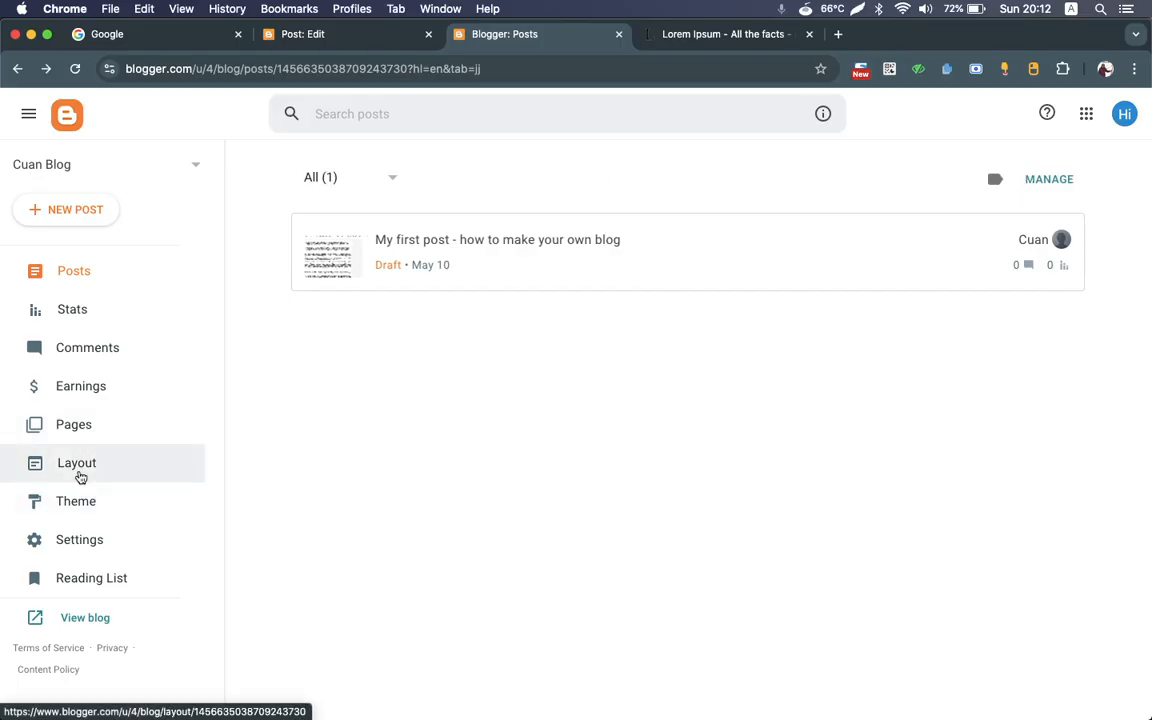
Step: Open the blog's settings and search the page for "label"
click(95, 543)
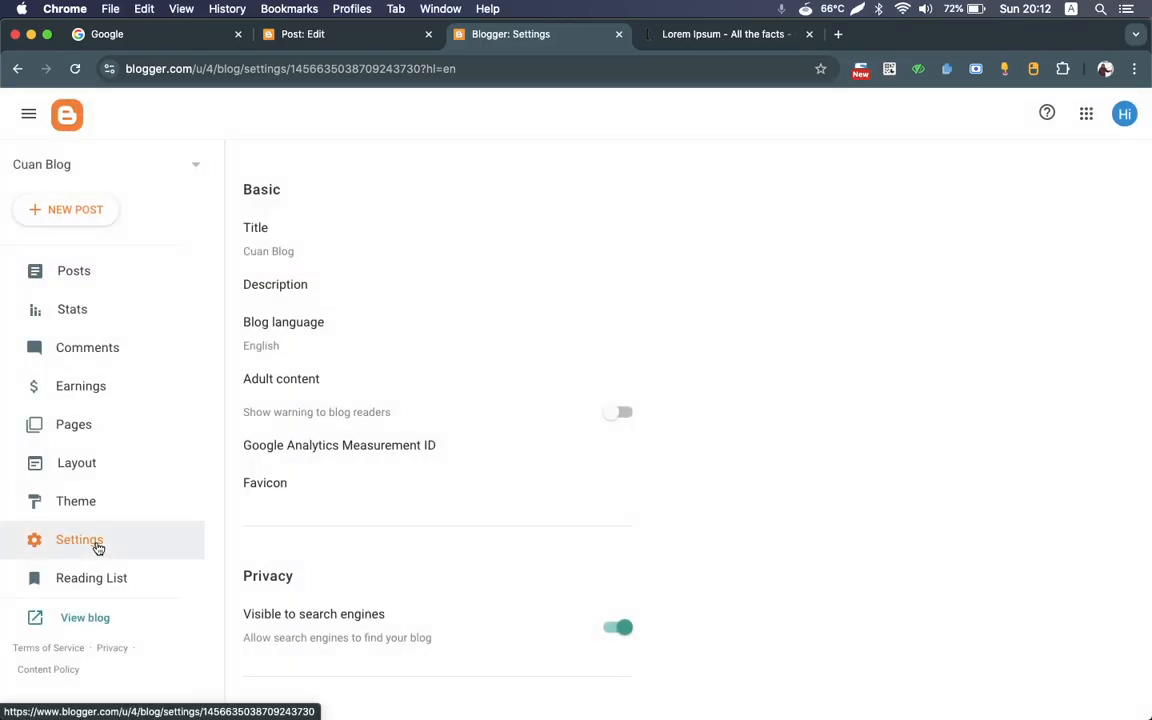
scroll(493, 465, down, 10)
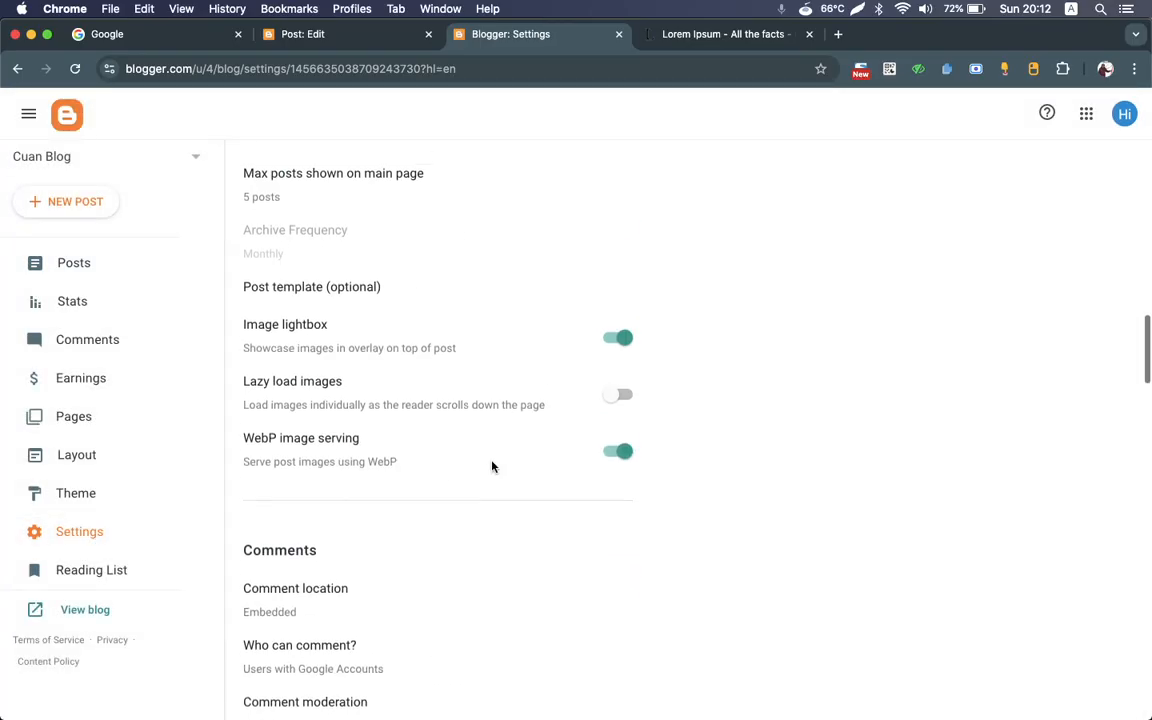
key(super+f)
text(labe)
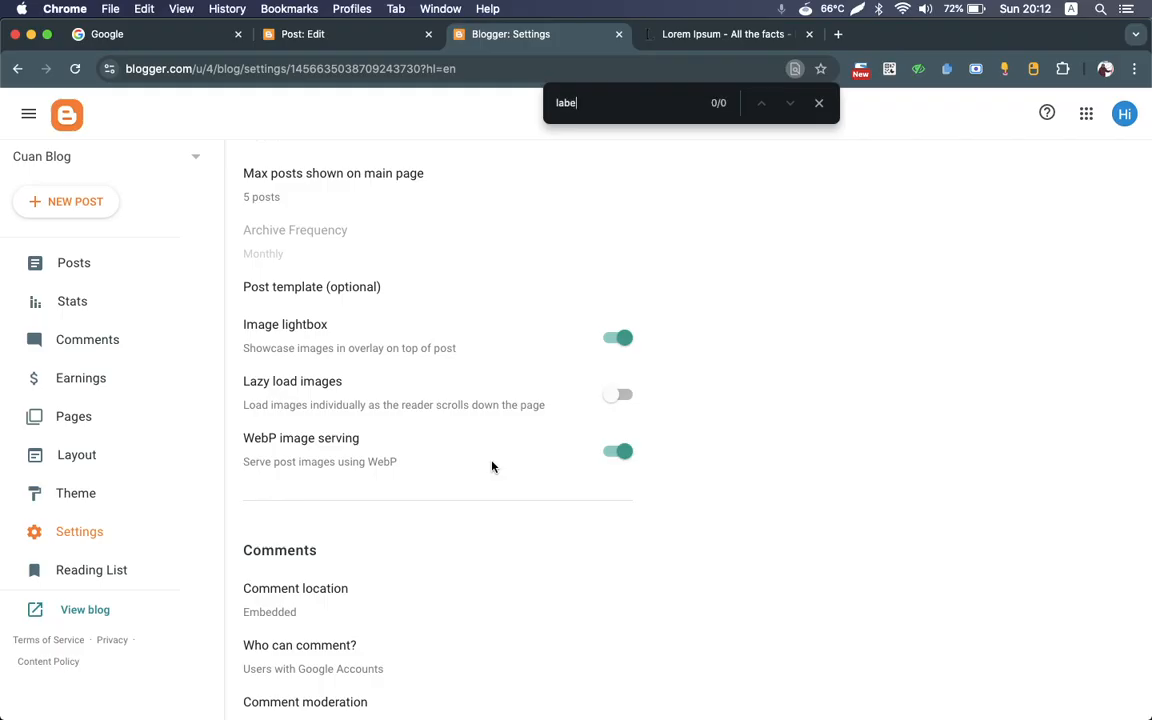
text(l)
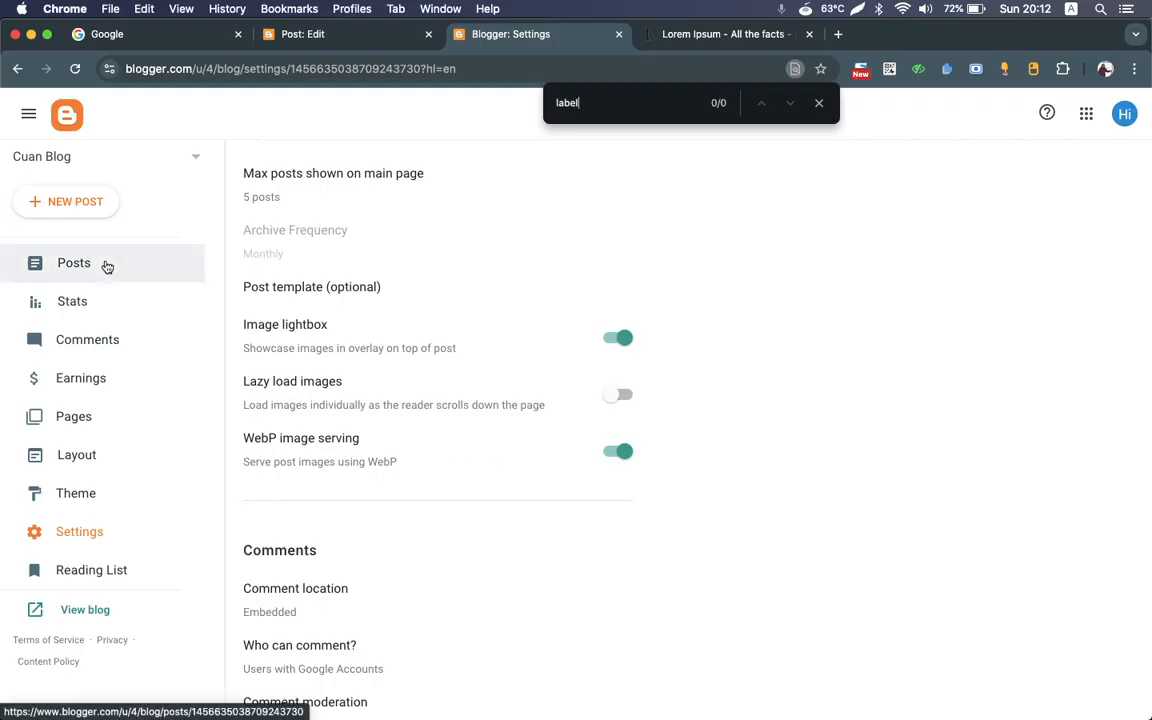
Step: Check the Comments, Stats, Pages and Reading List sections for a place to manage labels
click(104, 265)
click(116, 349)
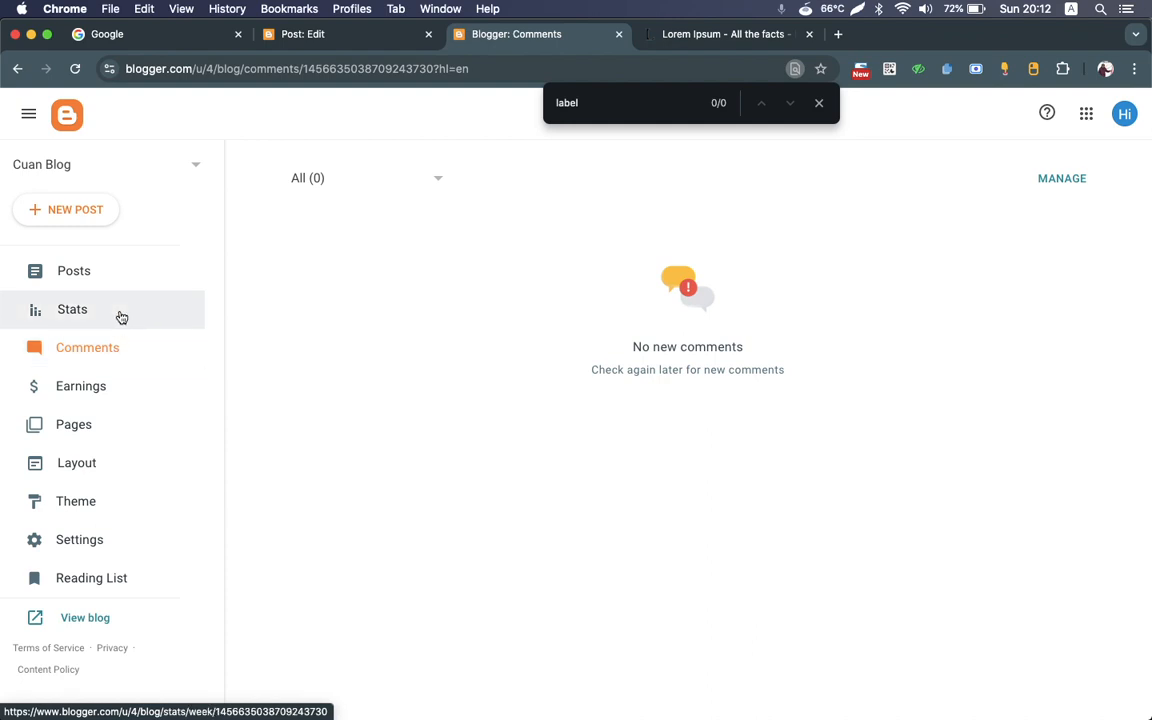
click(118, 314)
click(97, 432)
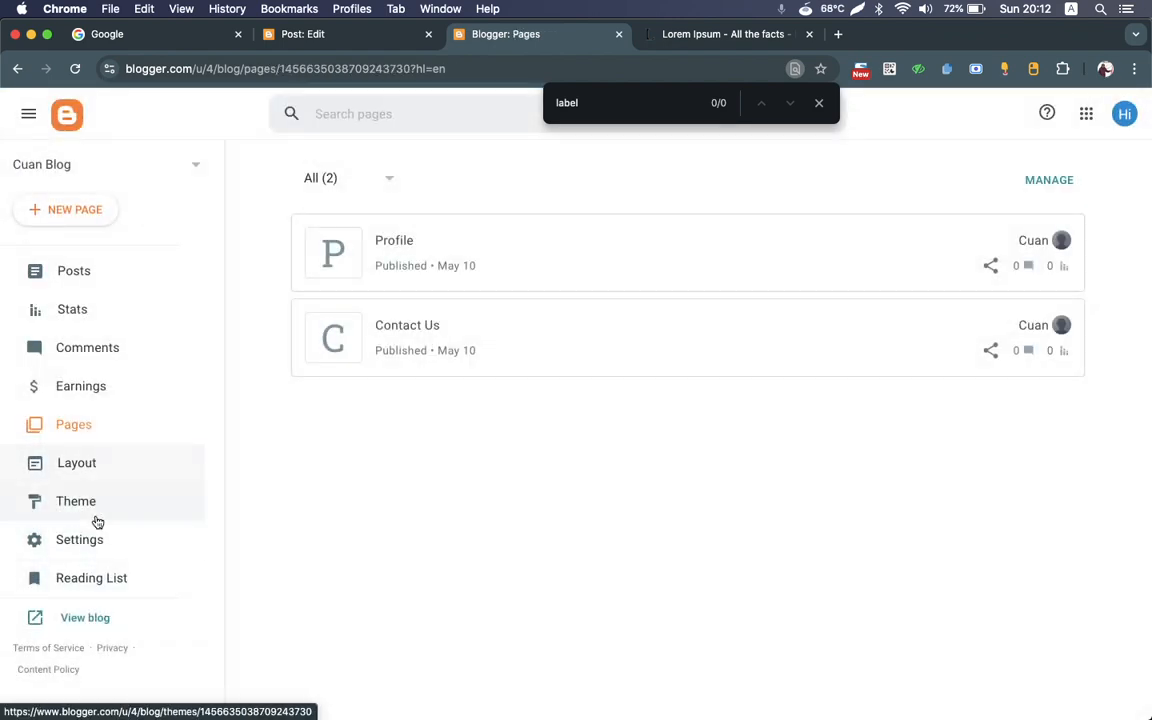
click(103, 572)
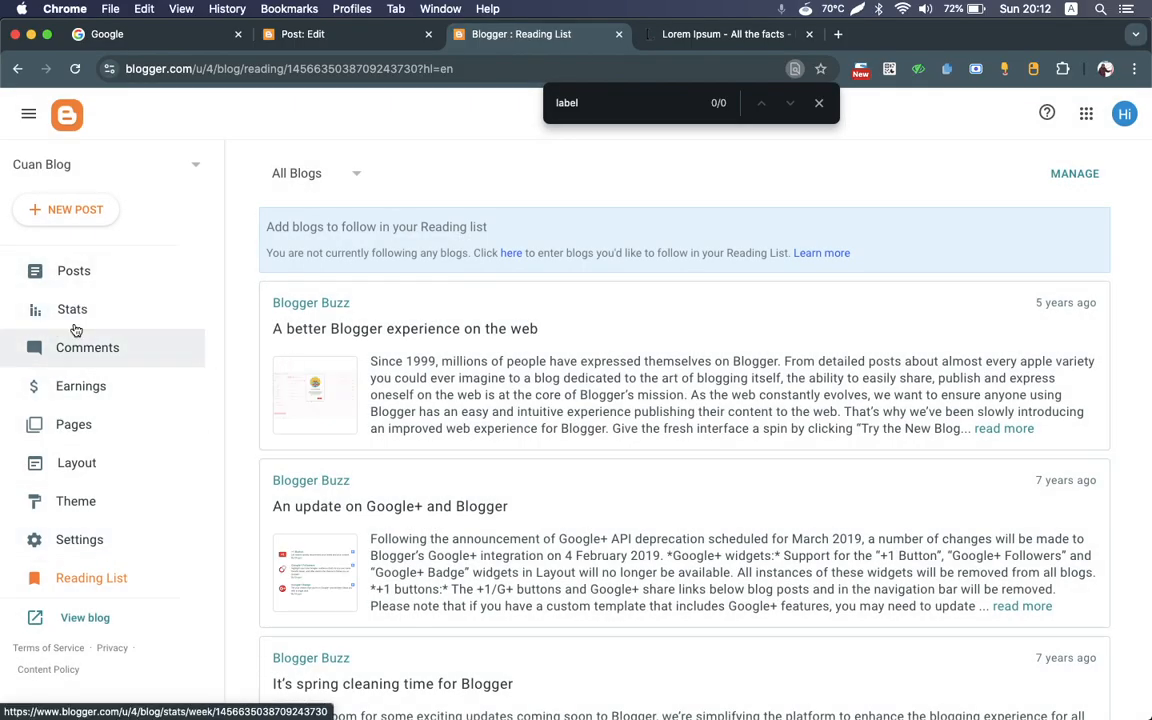
Step: Return to the post list and apply the label "Tutorial" to the draft "My first post - how to make your own blog"
click(64, 273)
click(199, 168)
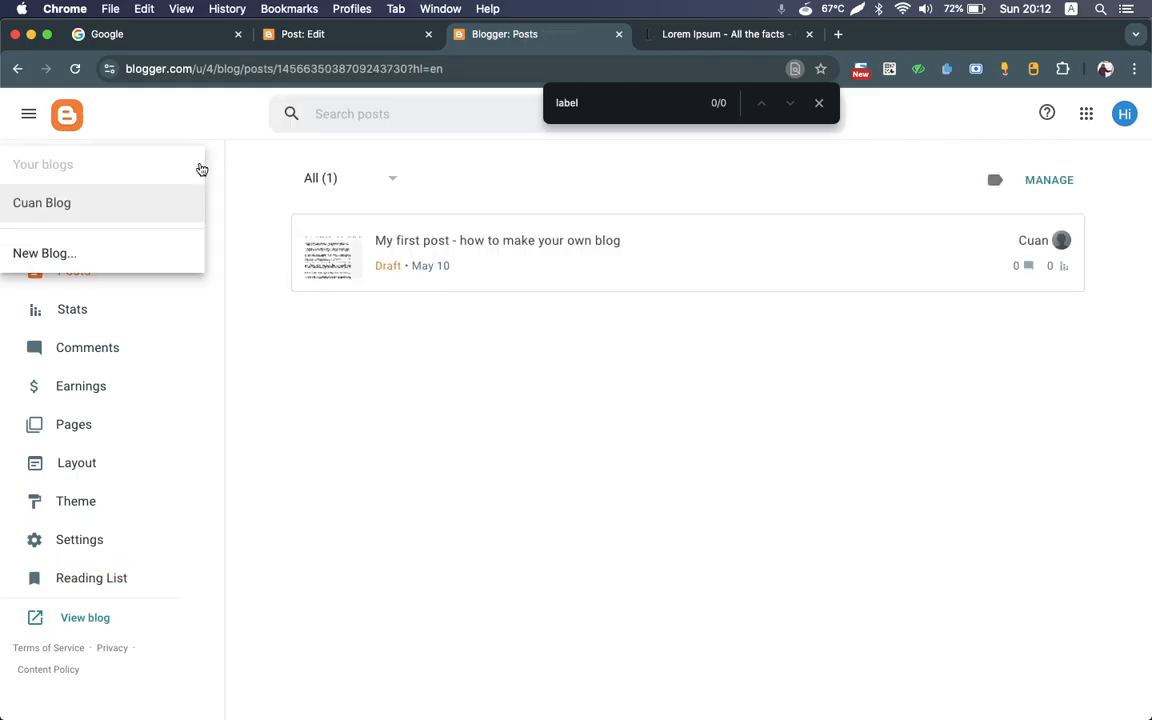
click(29, 114)
click(29, 114)
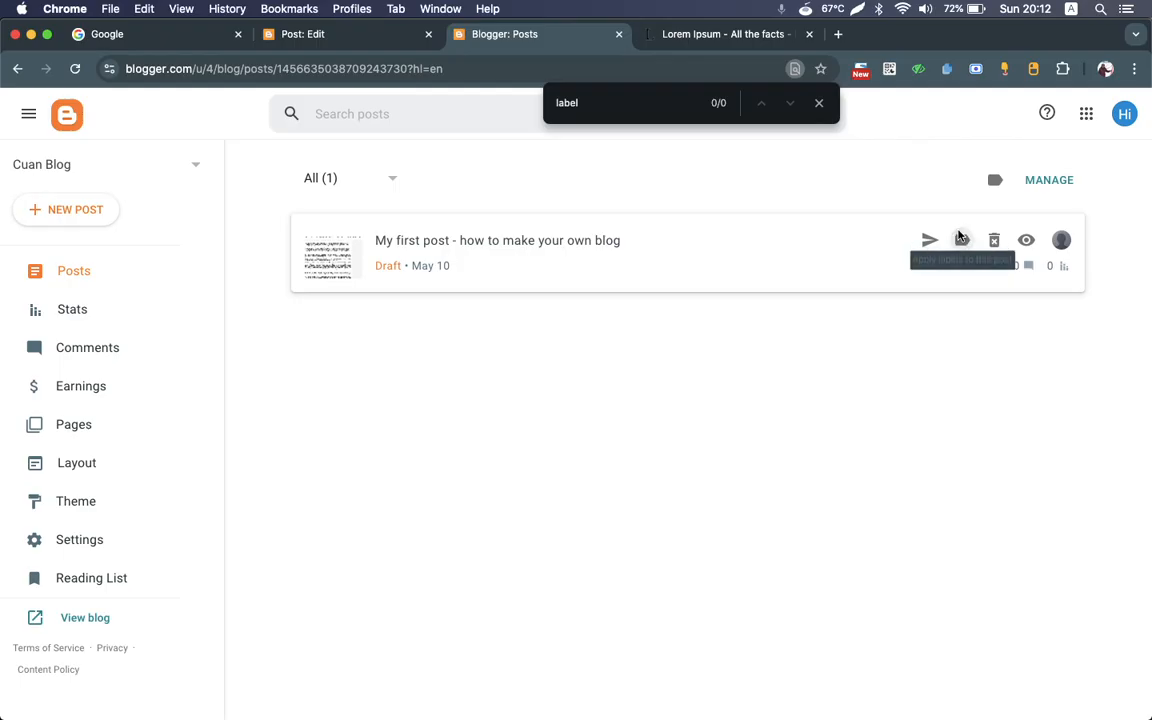
click(960, 240)
click(555, 334)
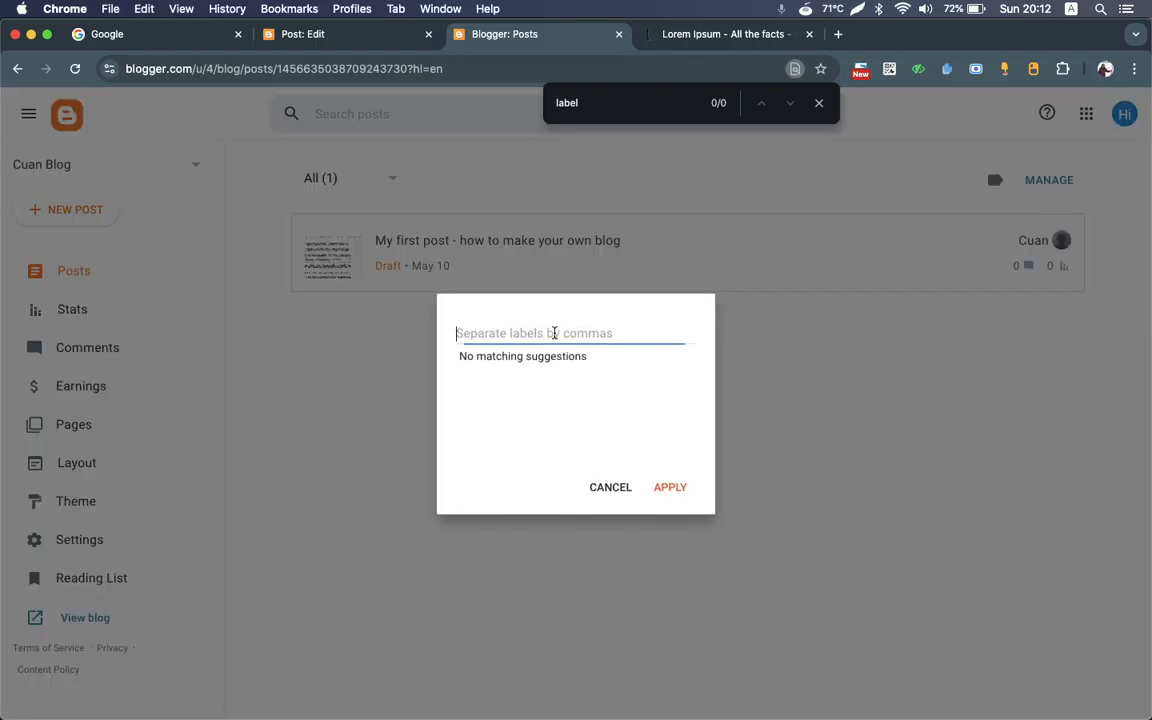
text(Tutorial)
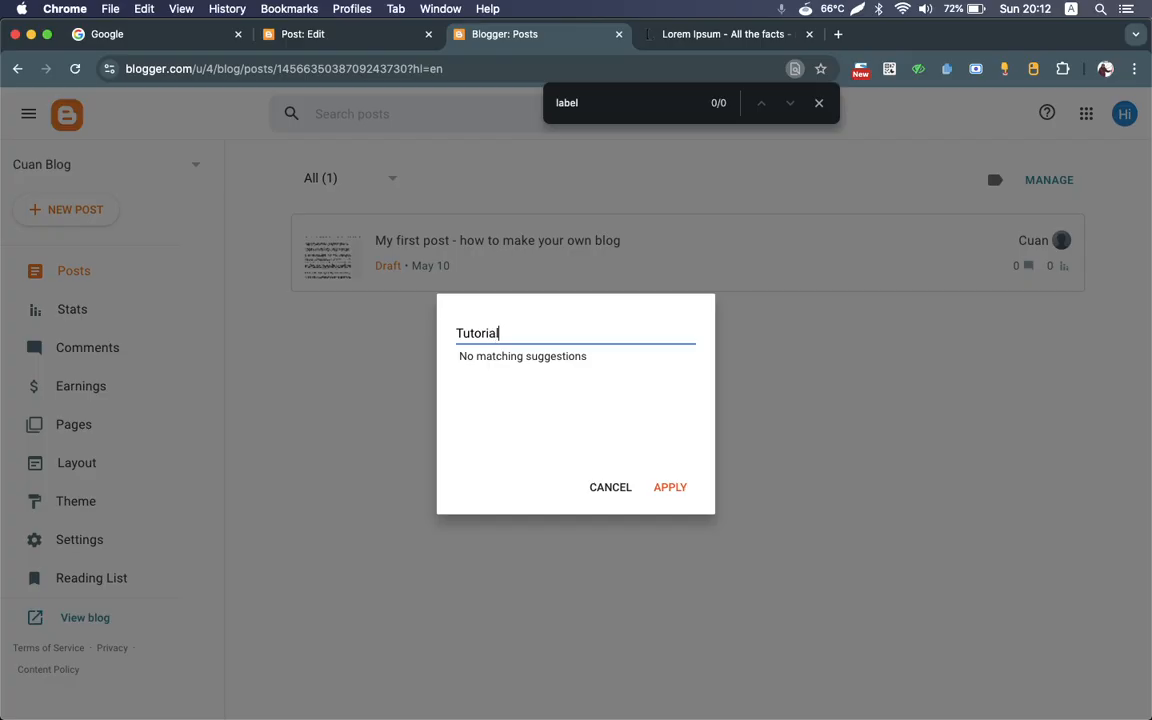
click(672, 490)
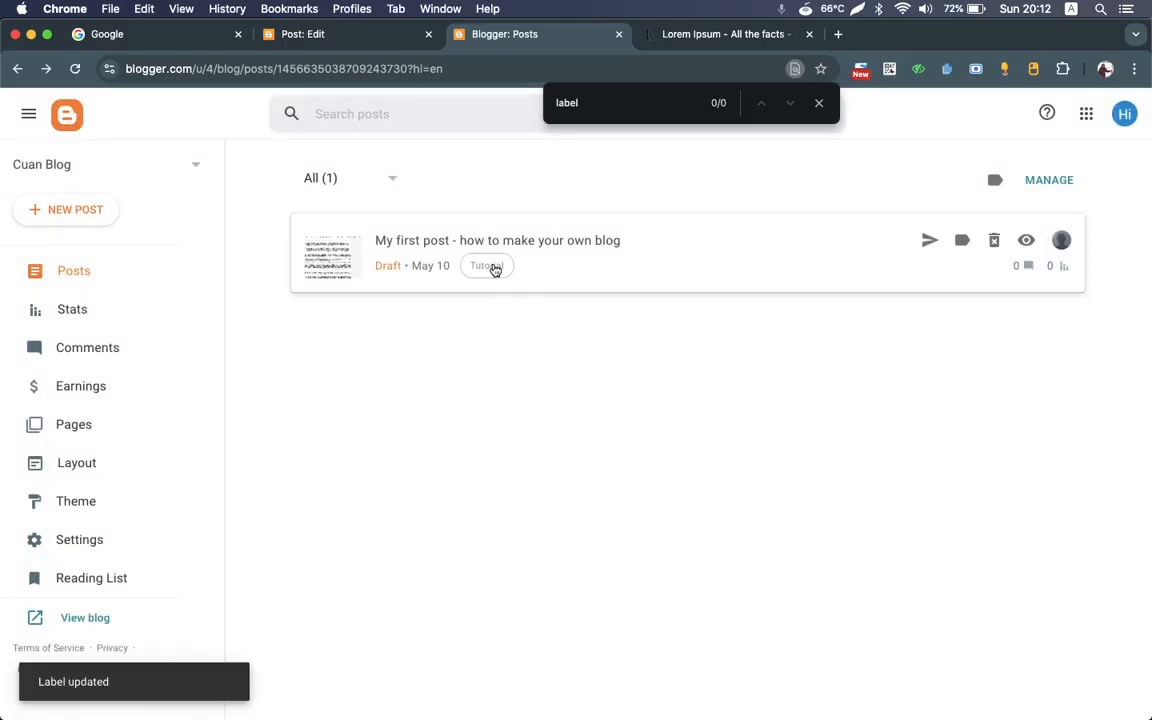
Step: Switch back to the original post editor tab and set the post's labels to "Blog tips, tutorial"
click(313, 35)
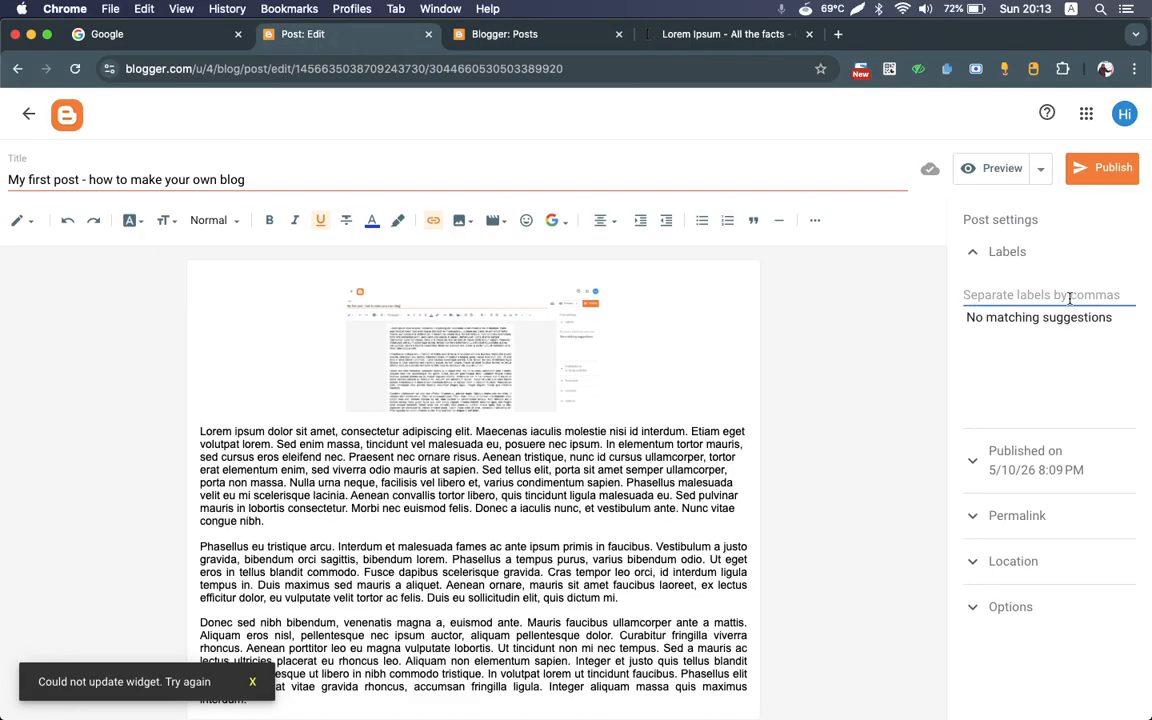
text(Blog ti)
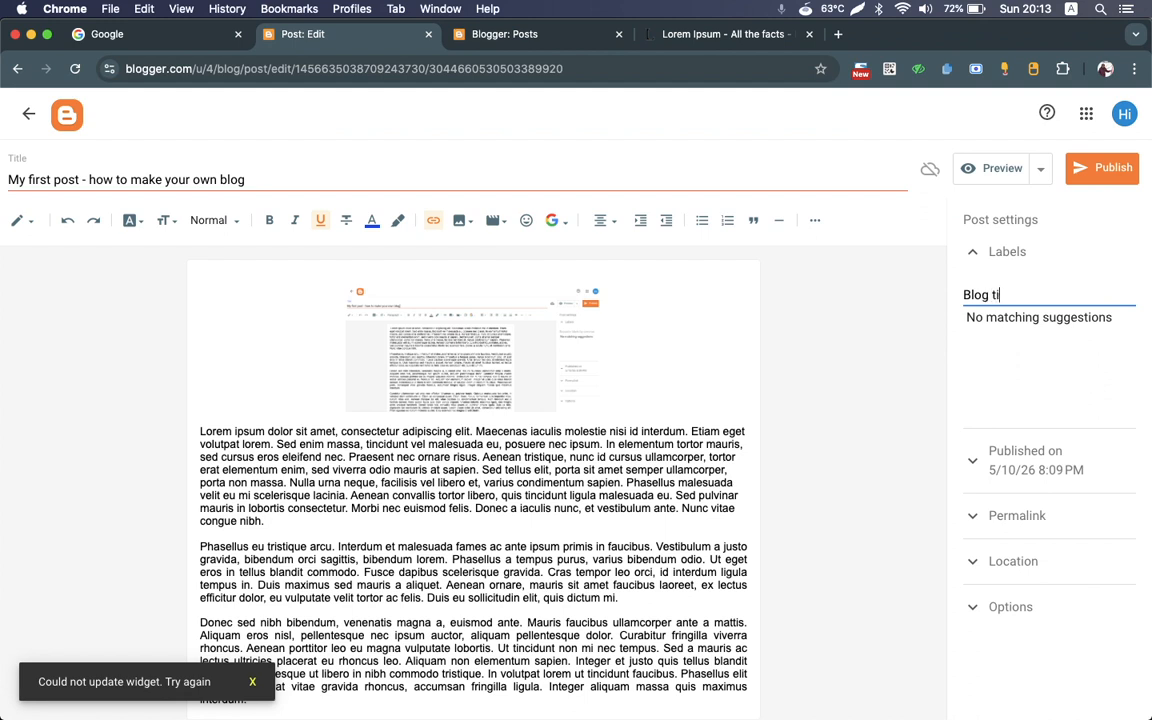
click(1036, 360)
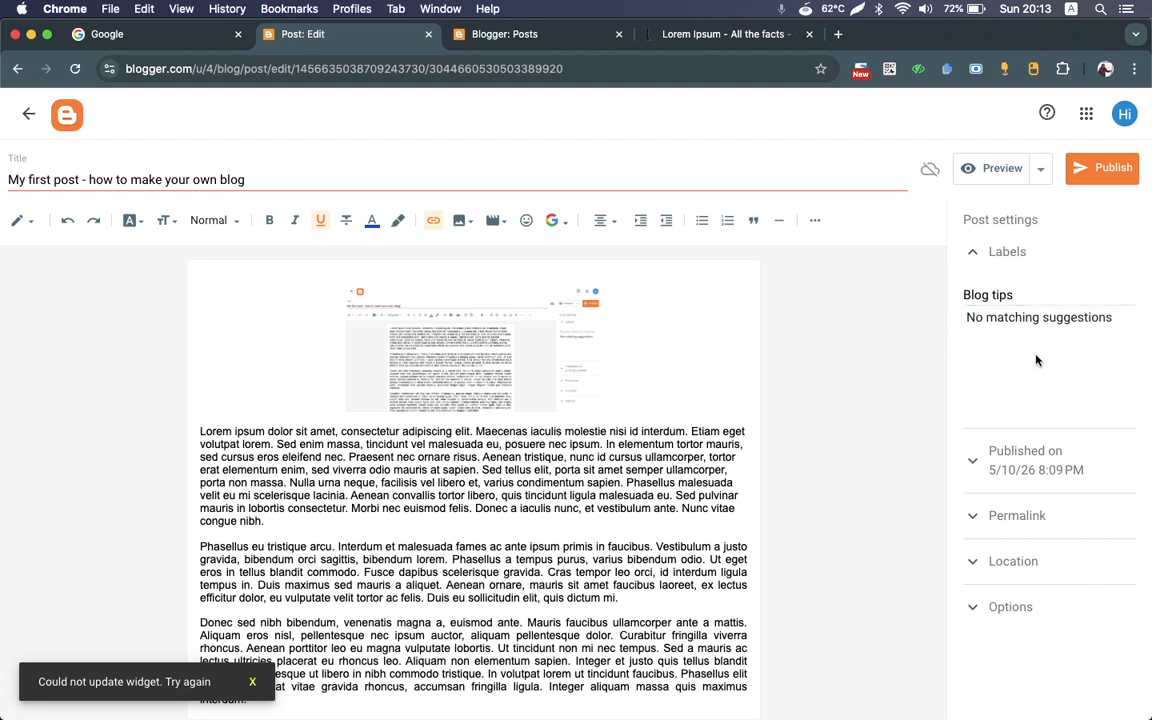
click(973, 464)
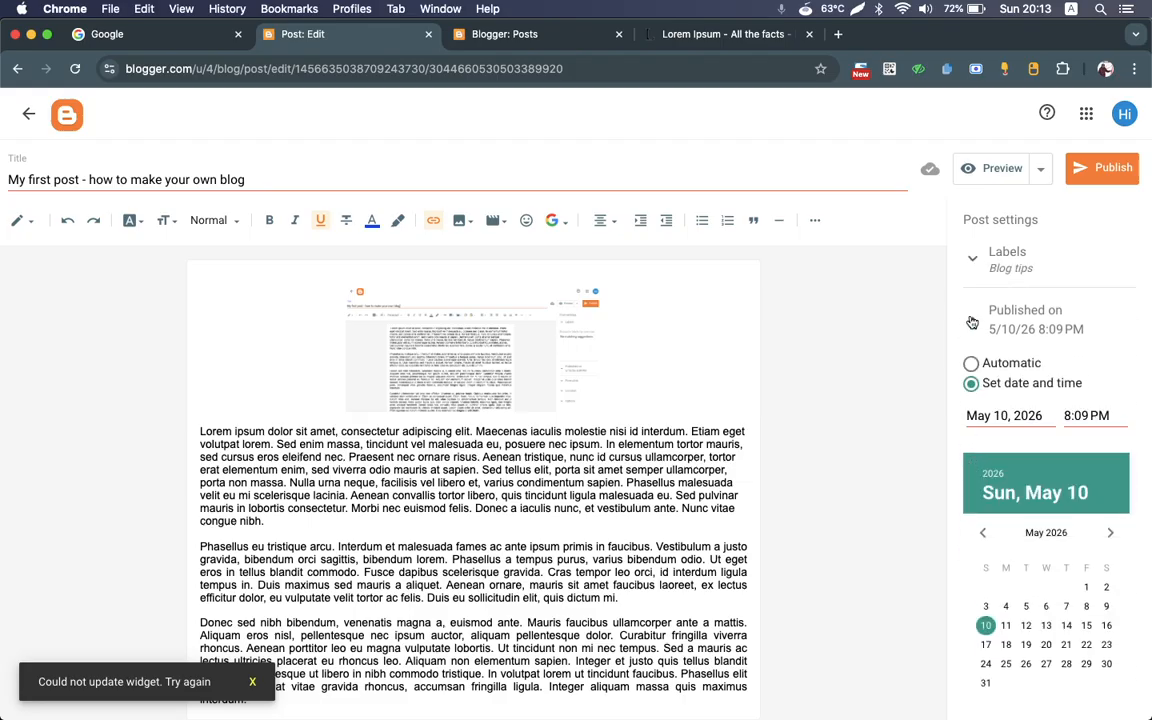
click(972, 322)
click(972, 258)
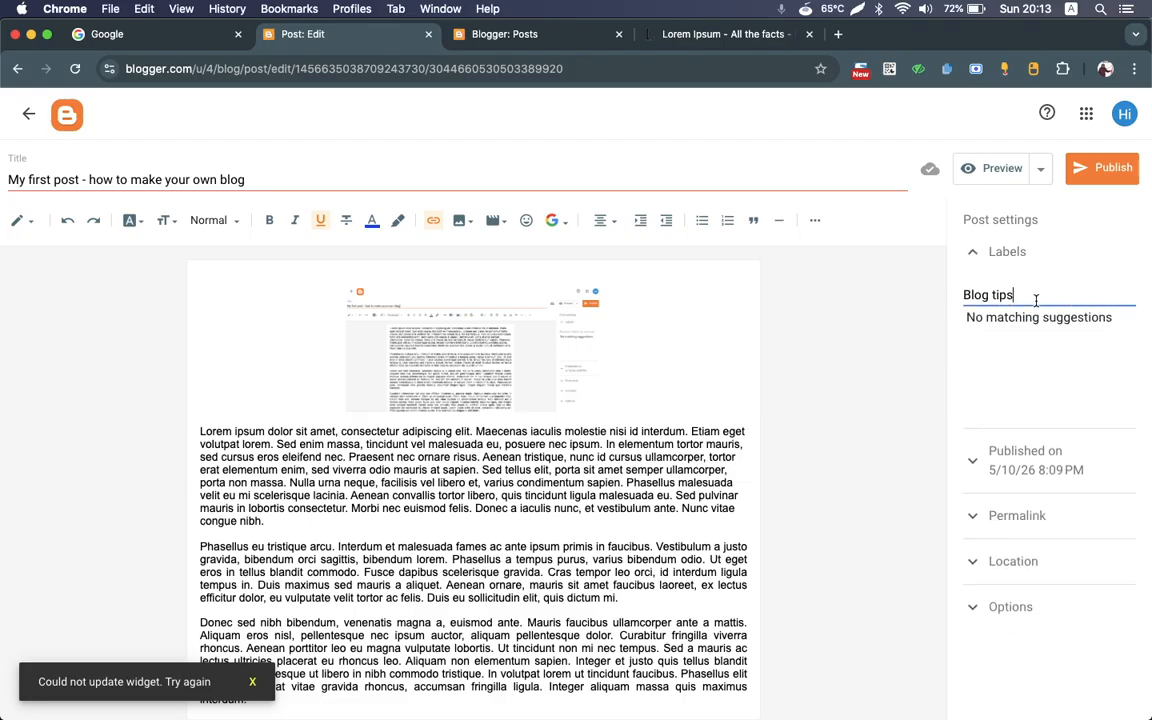
text(, tutorial)
click(1028, 355)
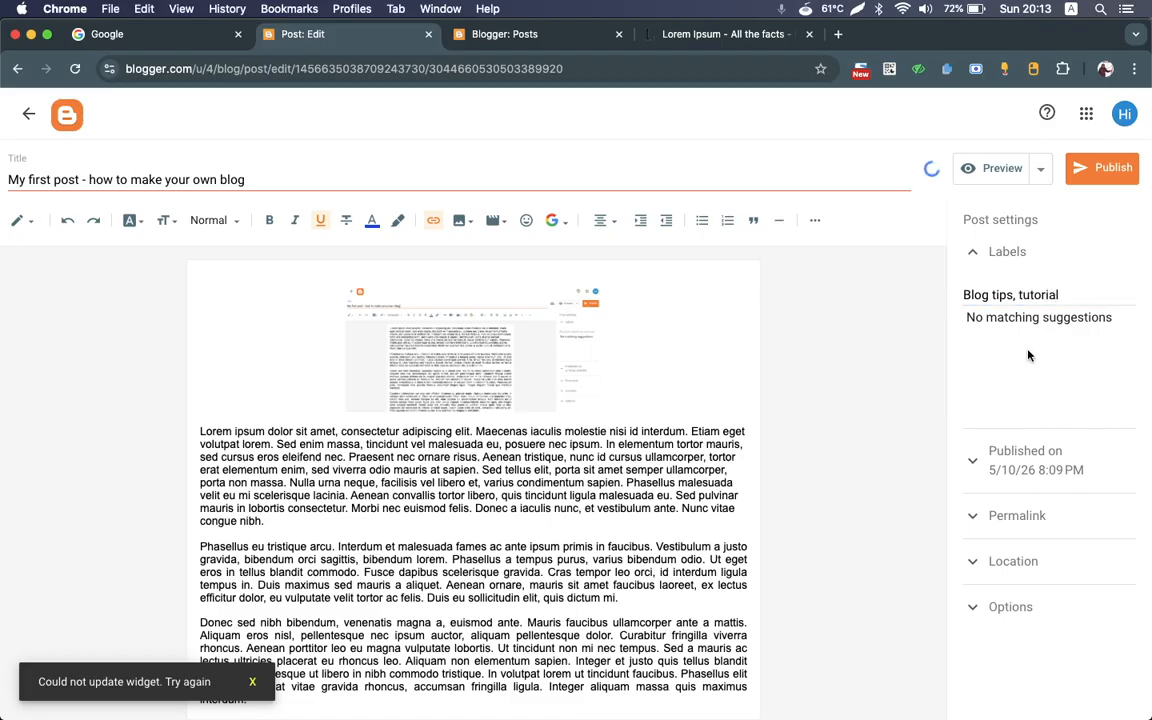
Step: Try scheduling the post for May 11 and May 13, 2026, and set its publication date back to May 10
click(975, 462)
scroll(975, 464, down, 1)
scroll(975, 464, up, 1)
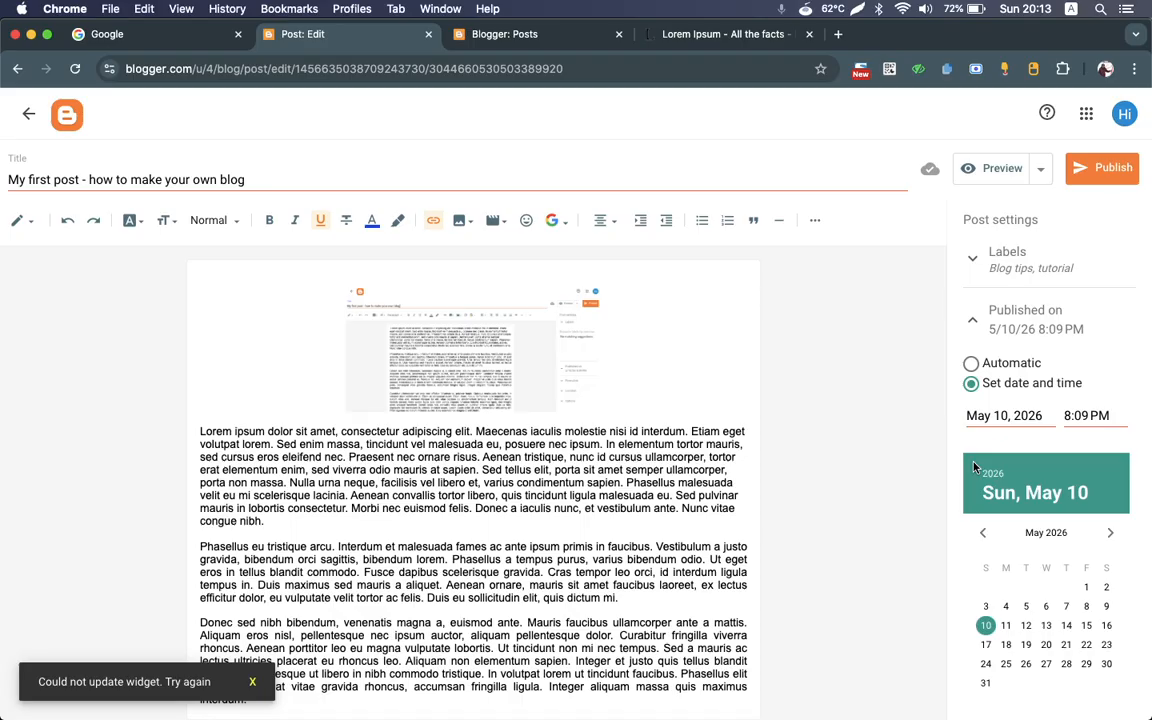
click(1006, 625)
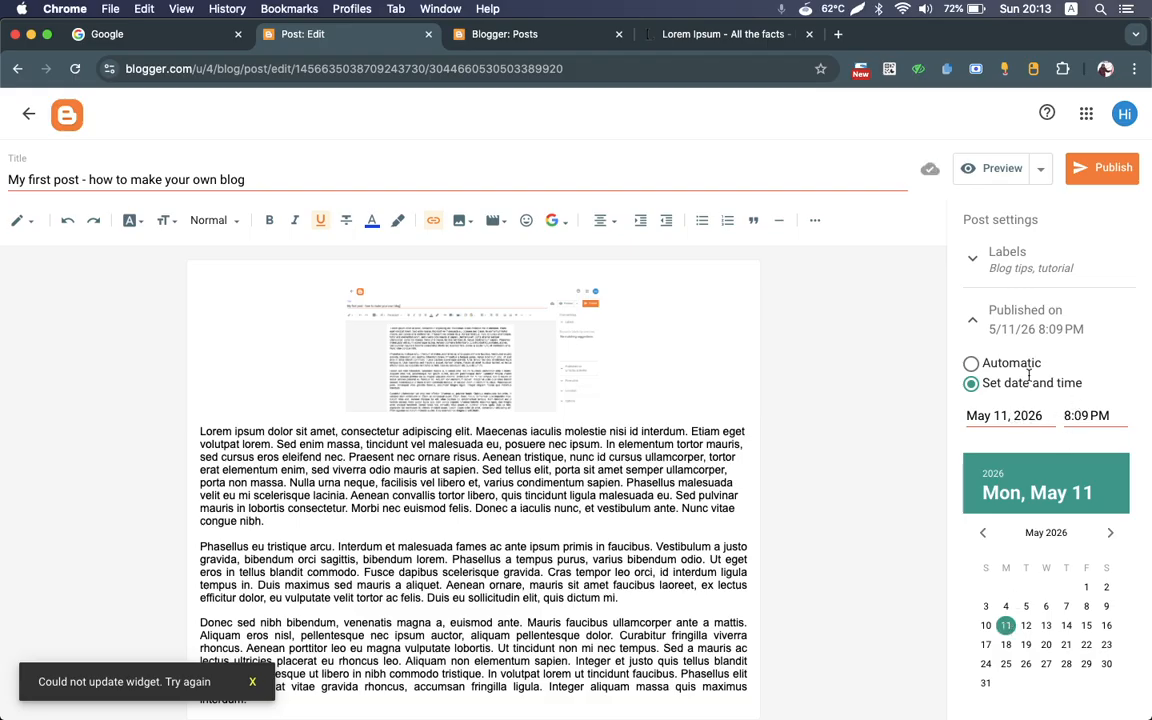
click(986, 625)
click(983, 327)
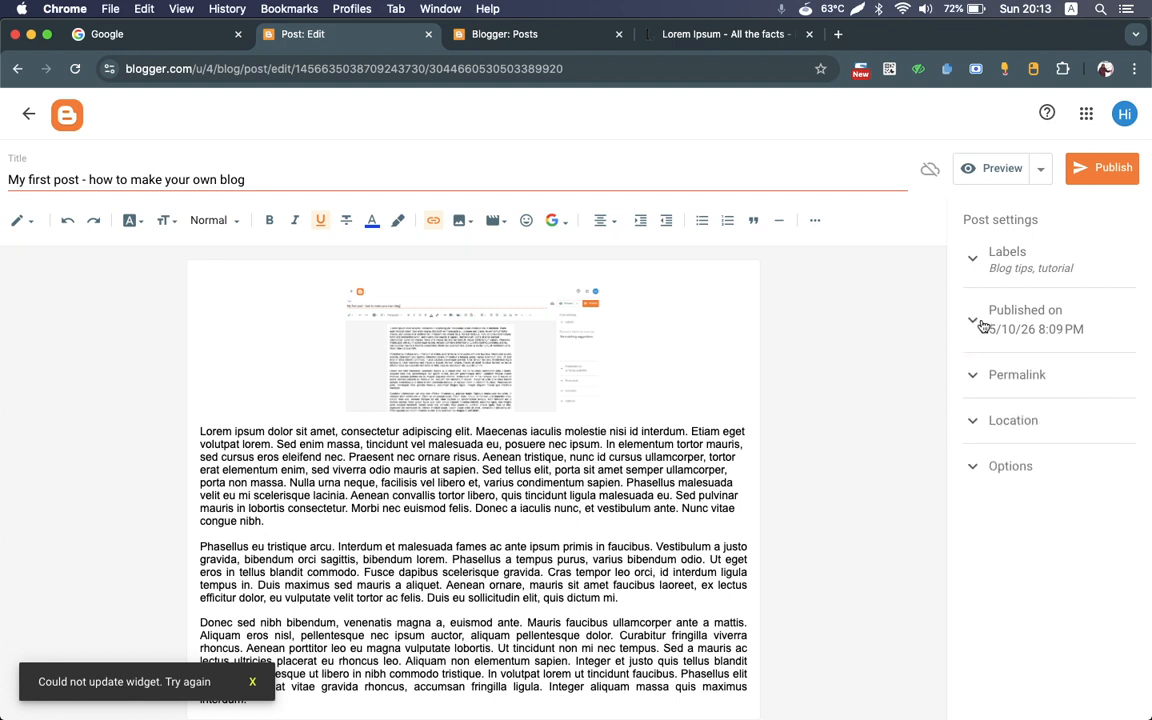
click(975, 323)
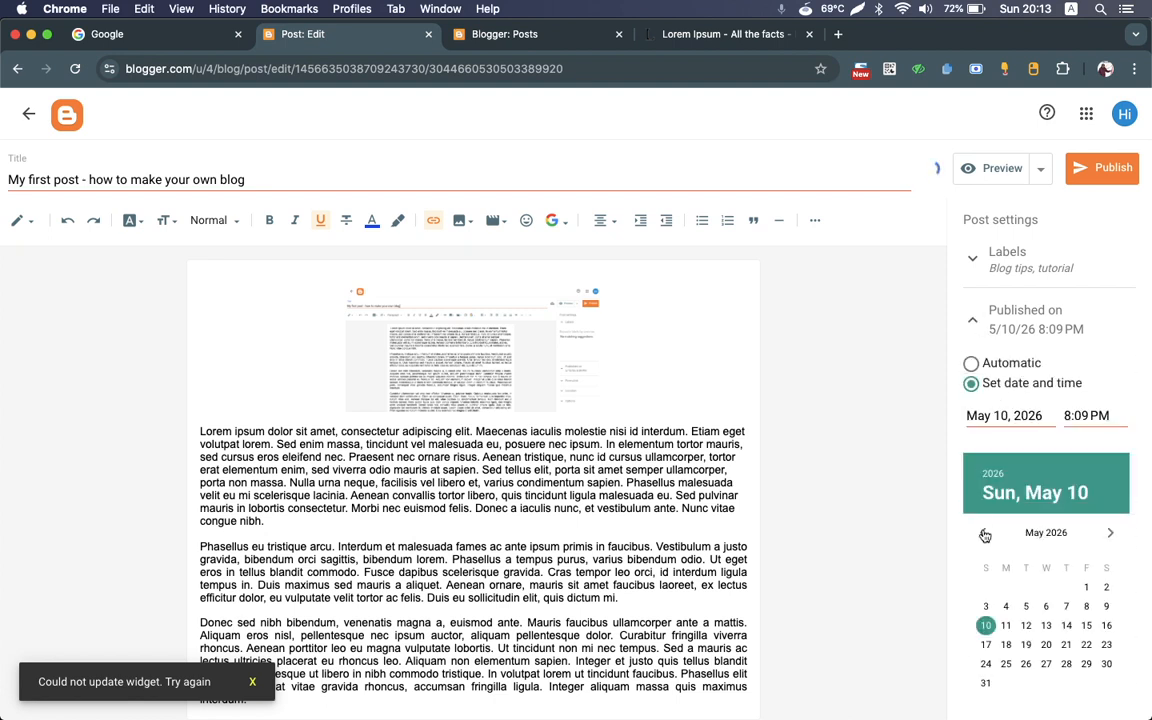
click(1006, 627)
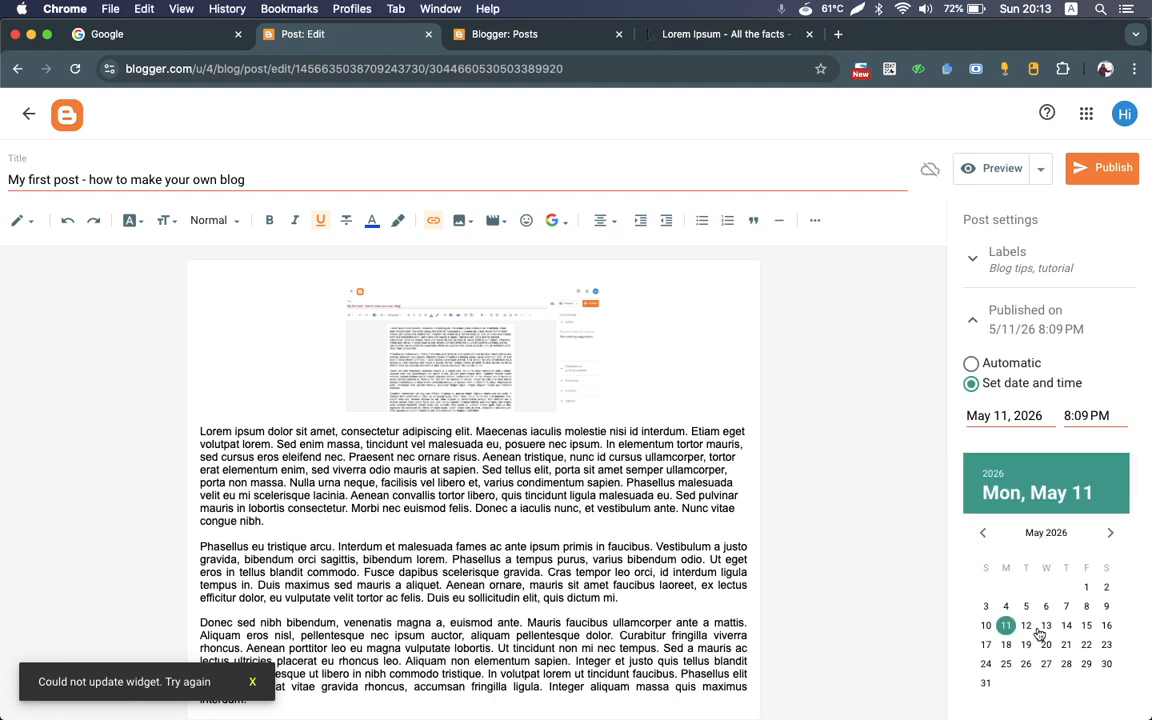
click(1046, 625)
click(985, 625)
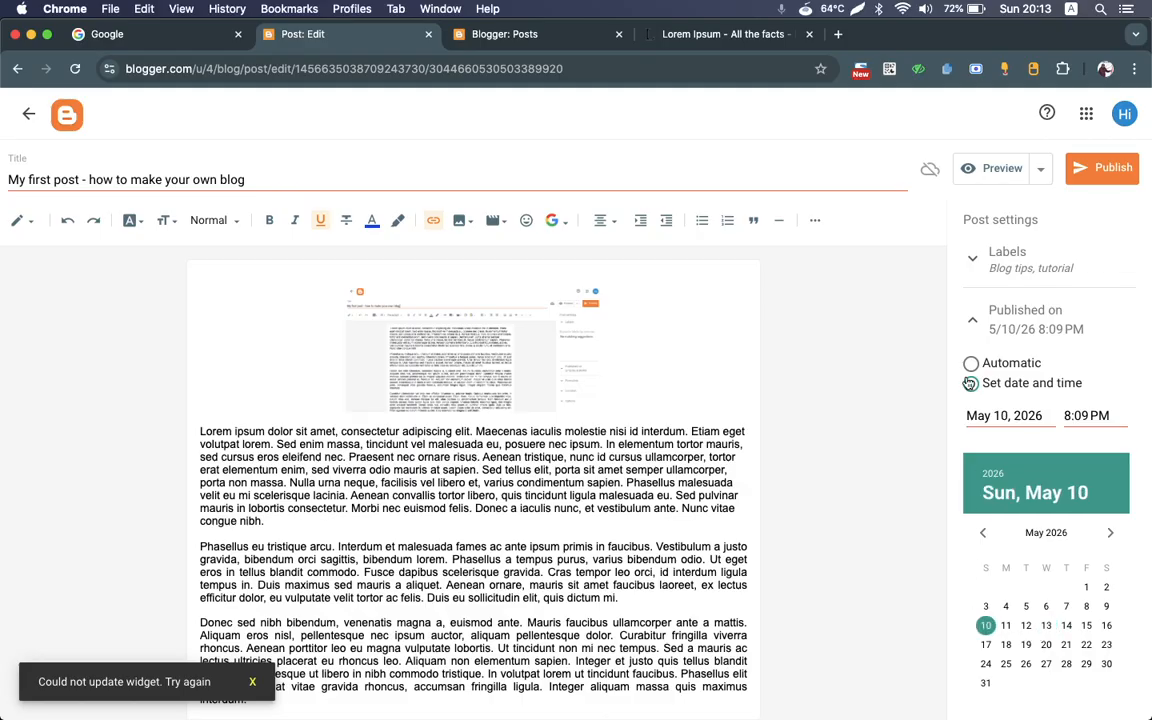
click(973, 322)
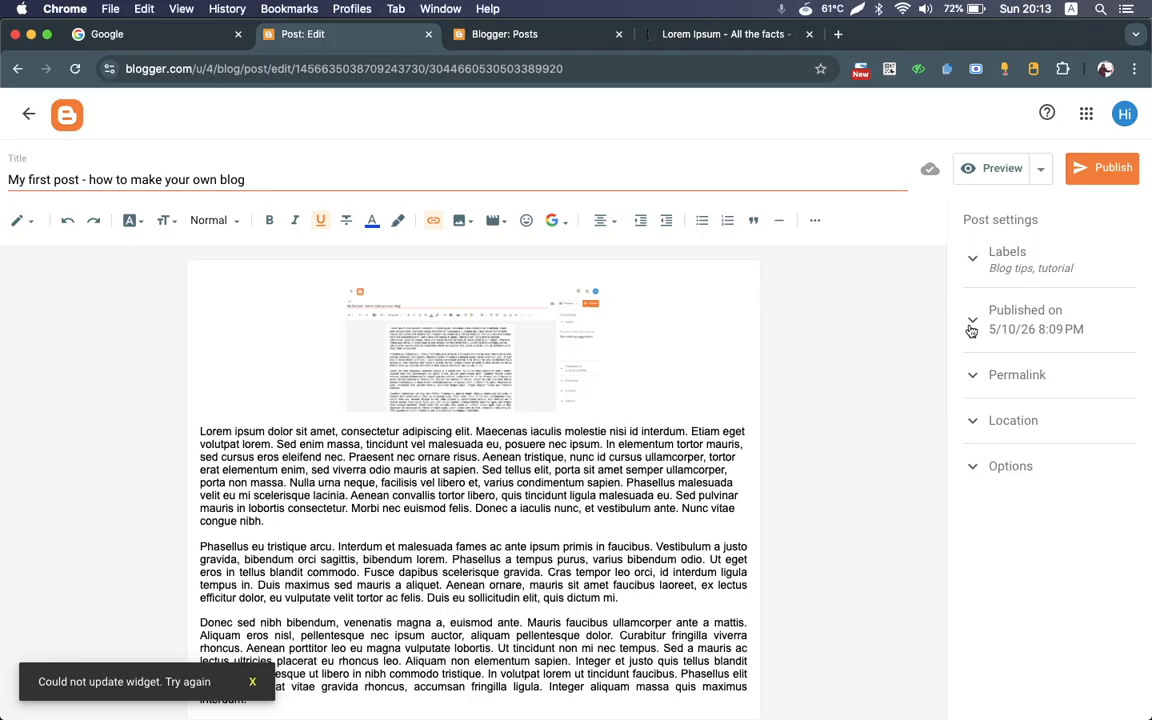
Step: Review the post's permalink, location and reader comment settings
click(972, 376)
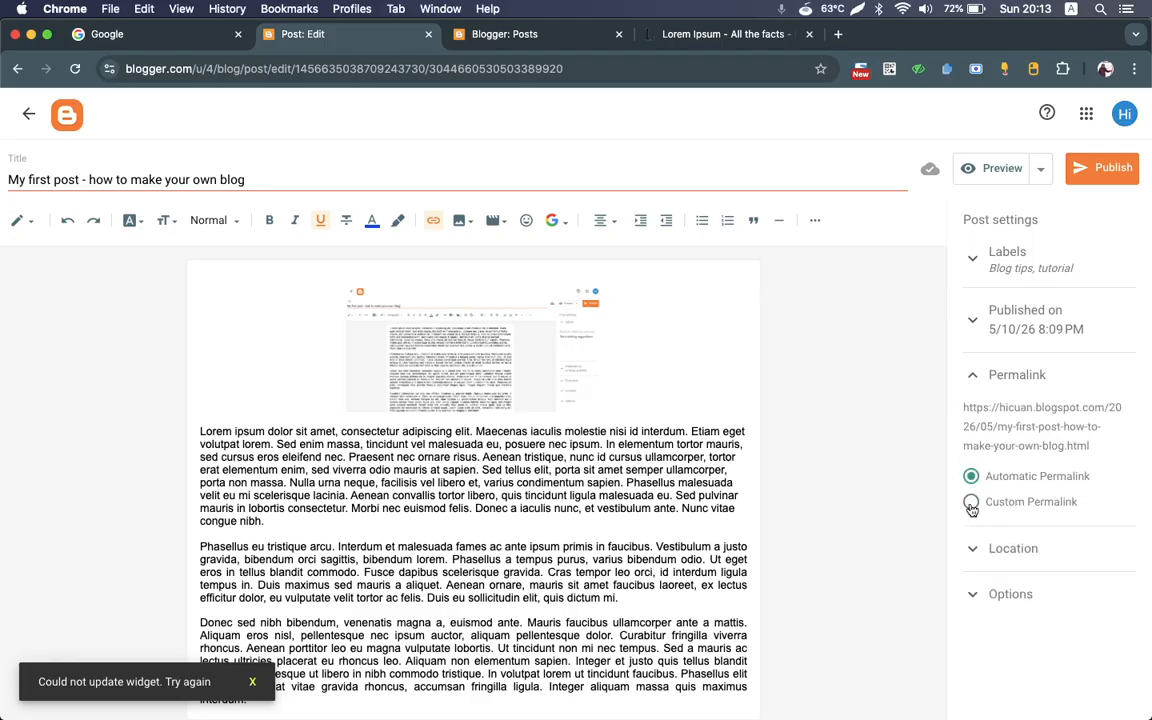
click(977, 558)
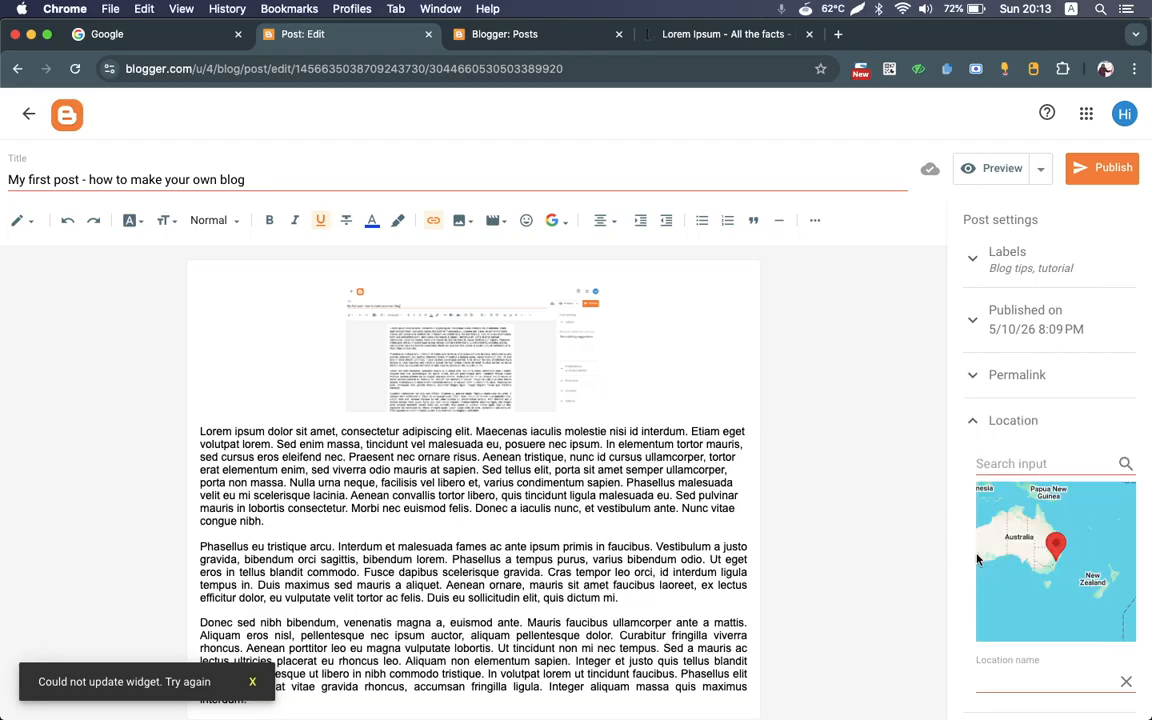
click(971, 421)
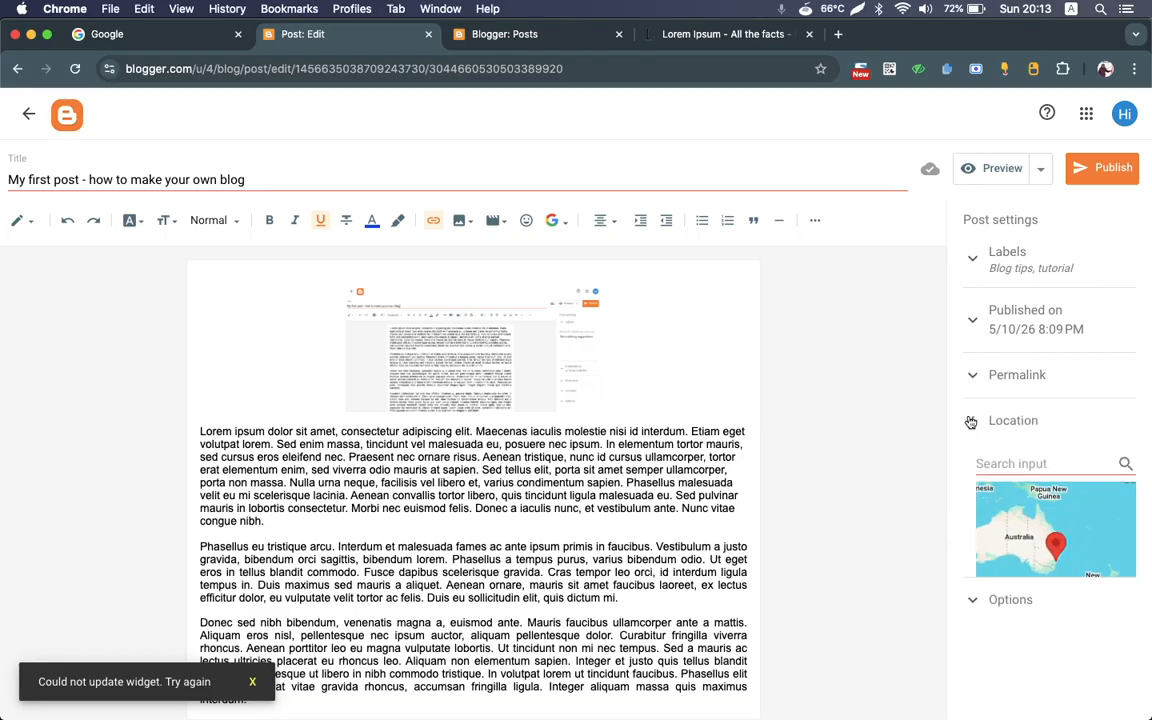
click(972, 463)
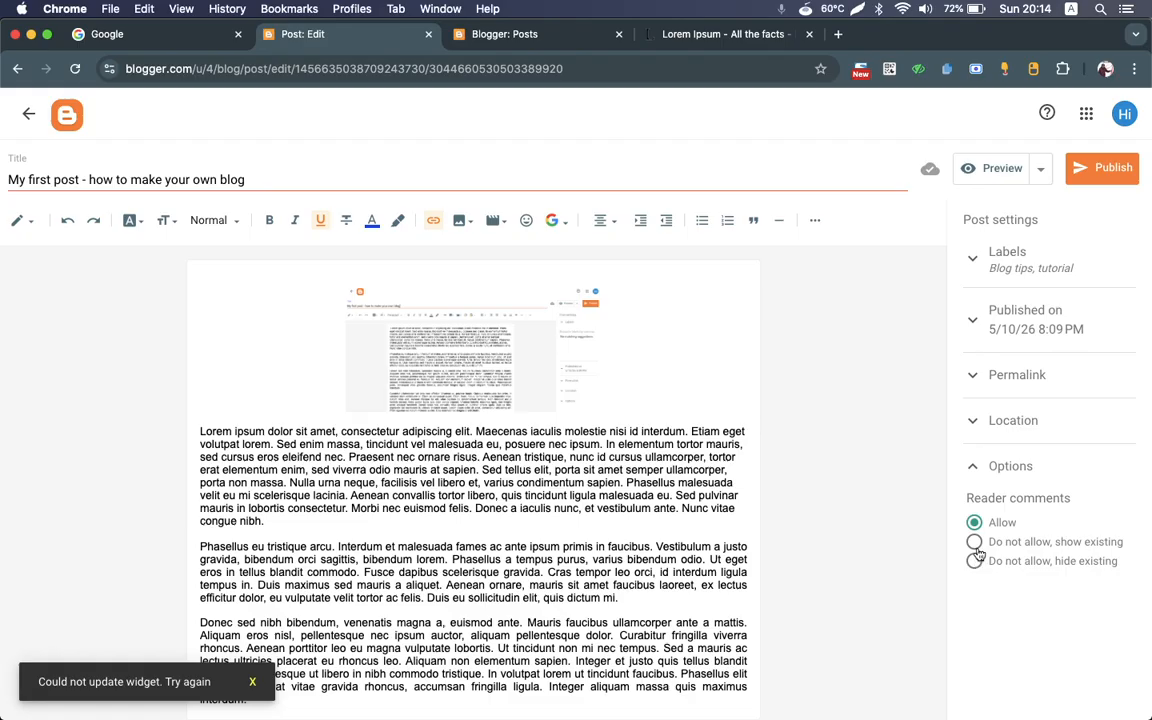
click(975, 466)
Step: Insert a horizontal divider line between the first and second paragraphs of the post and remove the extra blank line below it
scroll(589, 421, down, 3)
scroll(589, 421, up, 3)
scroll(434, 572, down, 1)
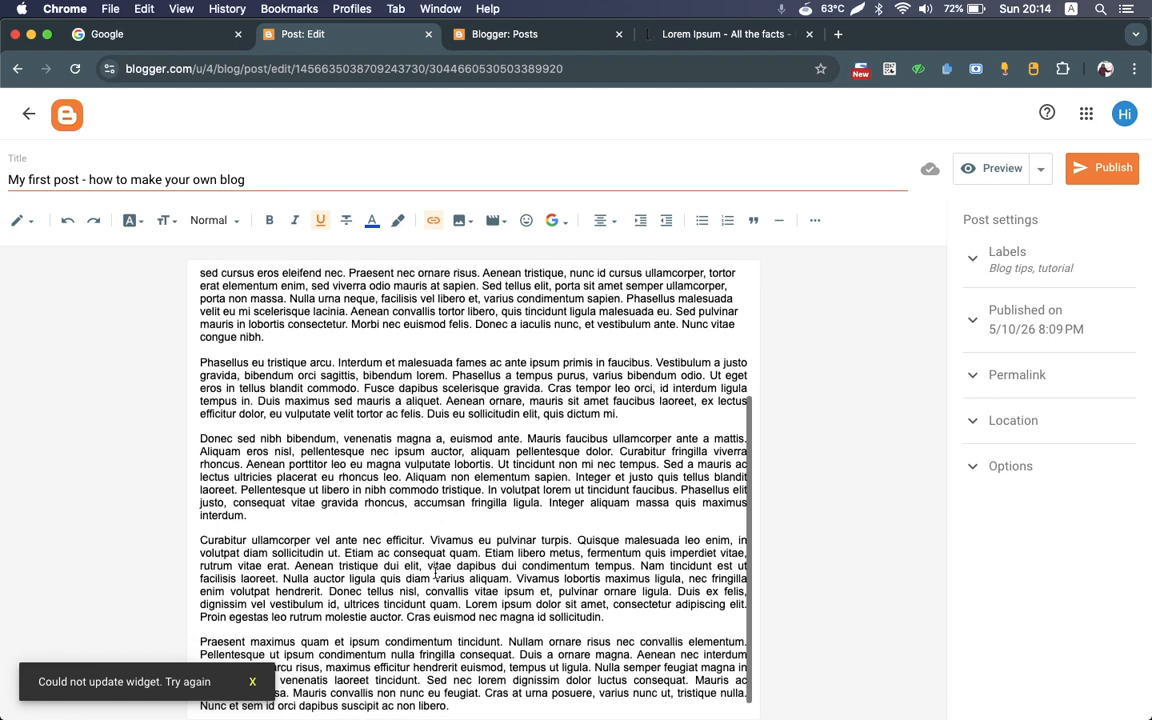
click(815, 224)
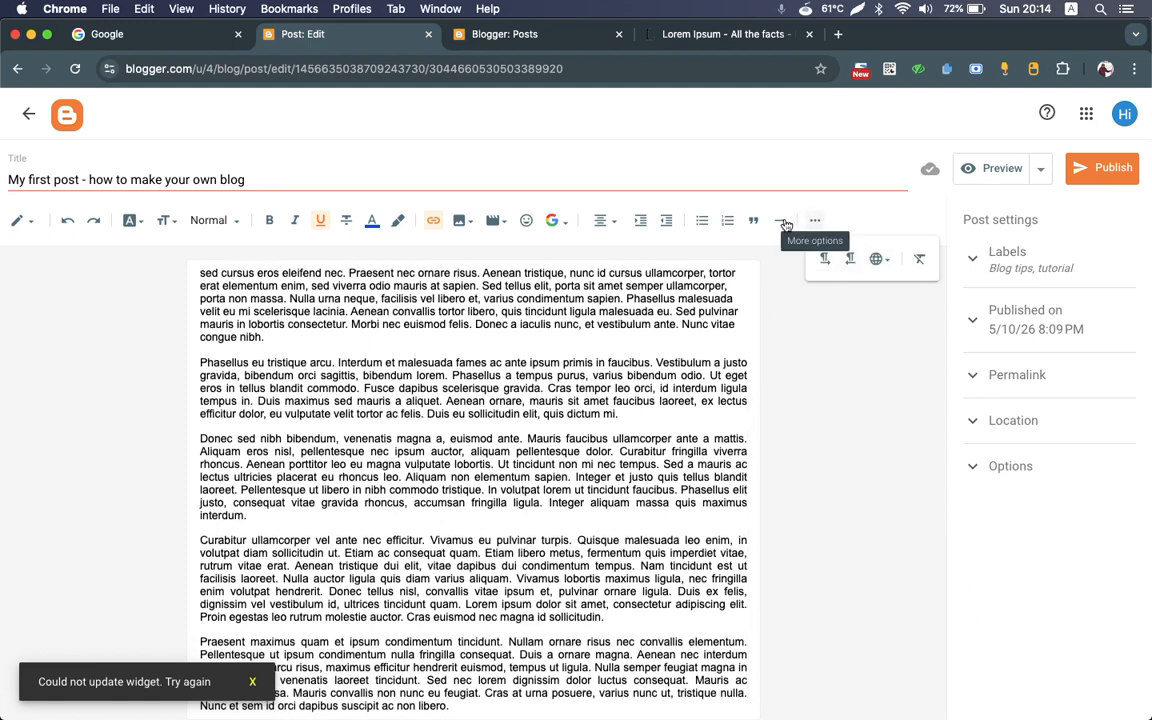
scroll(400, 420, up, 4)
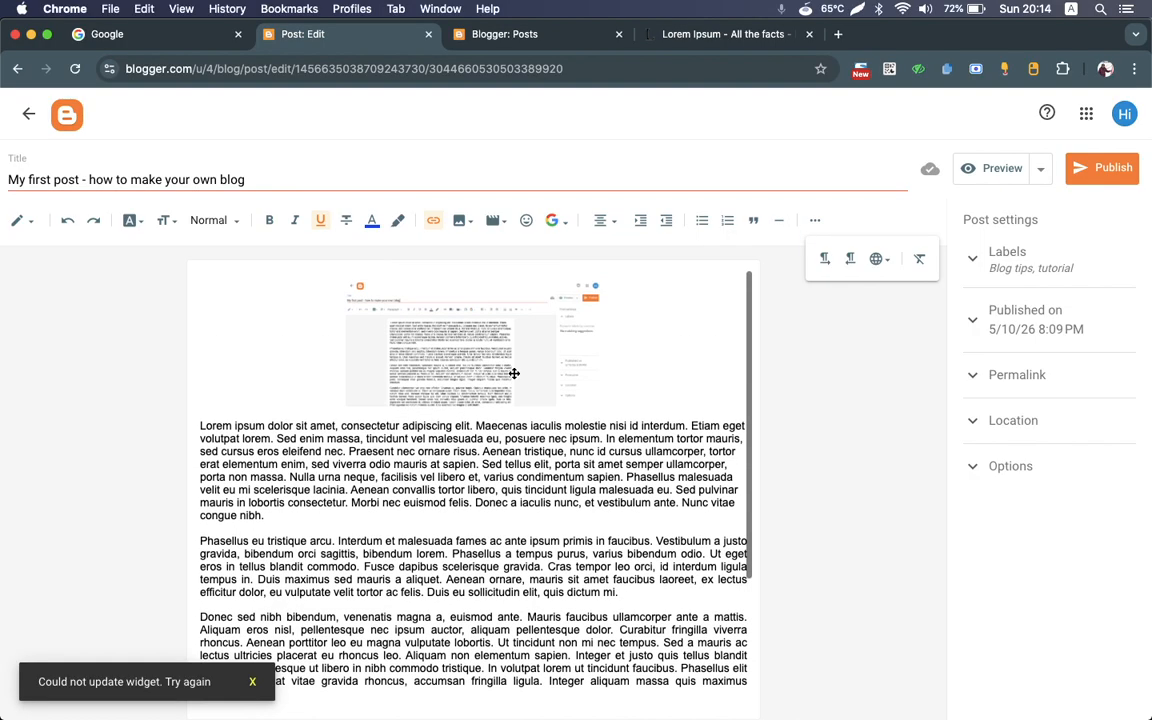
click(361, 527)
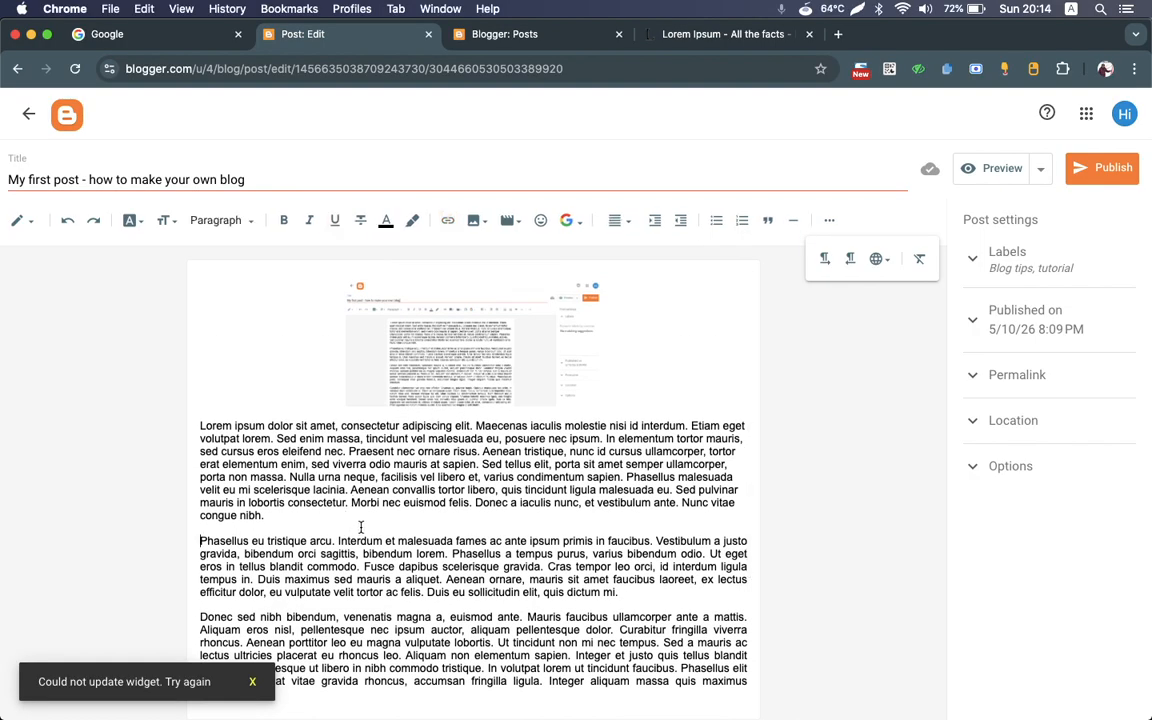
key(Return)
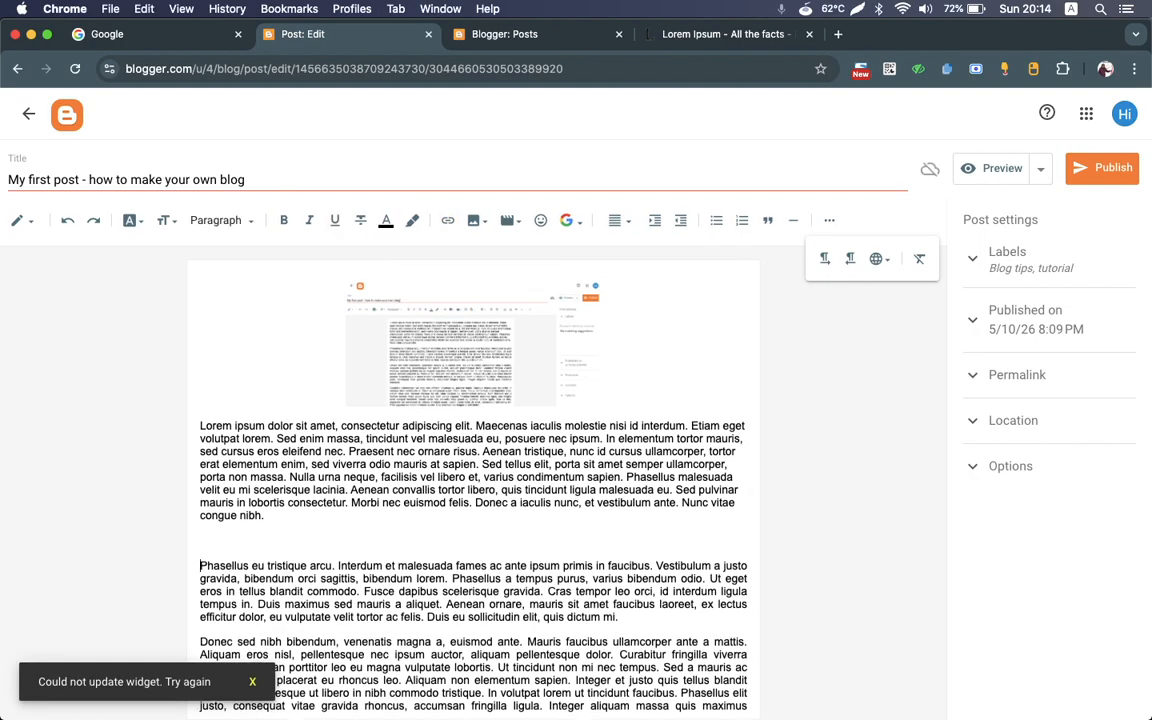
click(794, 221)
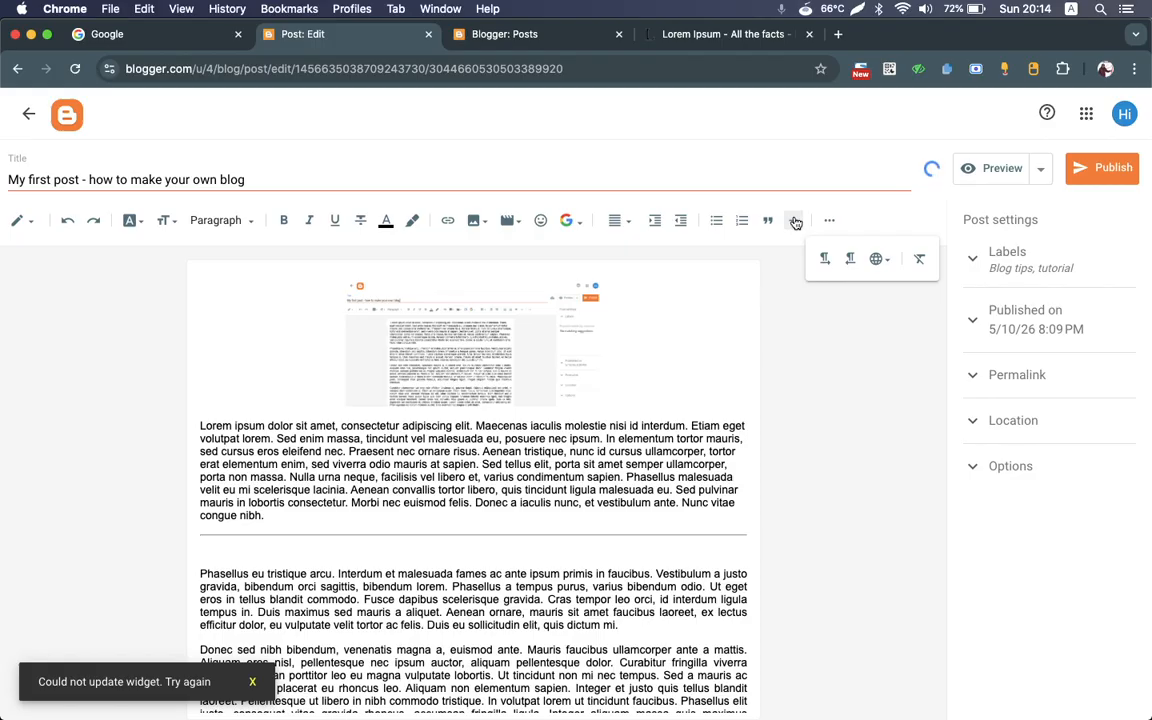
key(BackSpace)
scroll(630, 496, down, 1)
scroll(630, 496, up, 1)
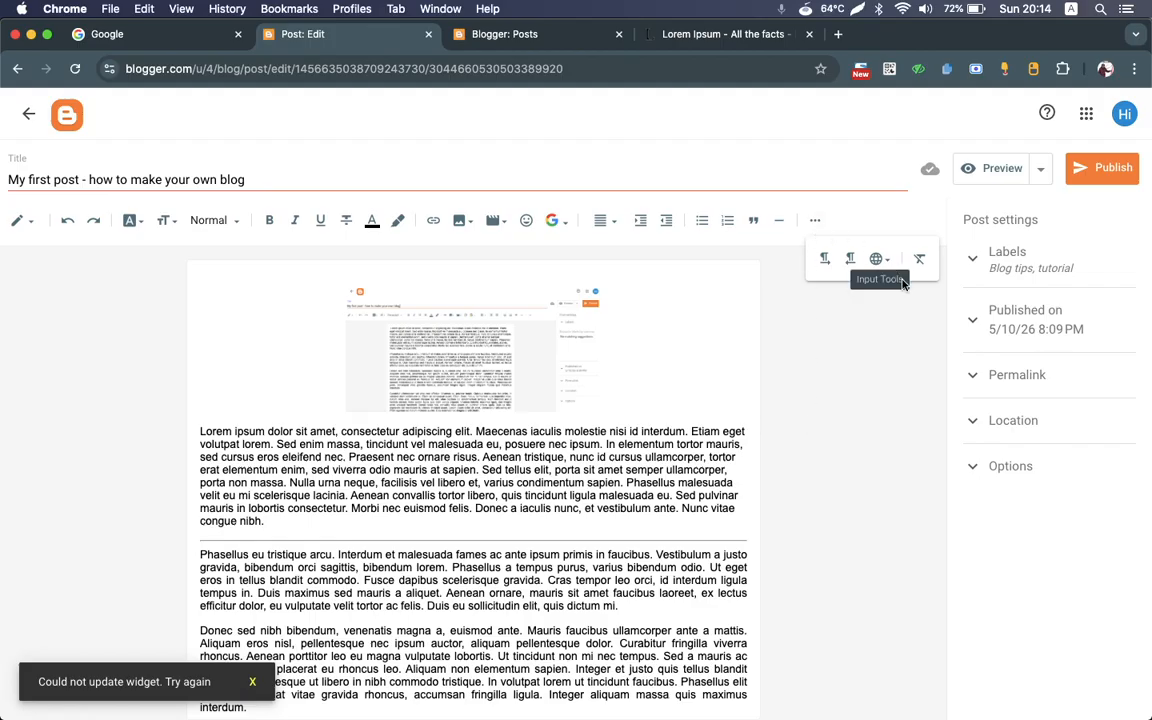
Step: Preview the post and check its title, image, text, labels and header menu
click(986, 172)
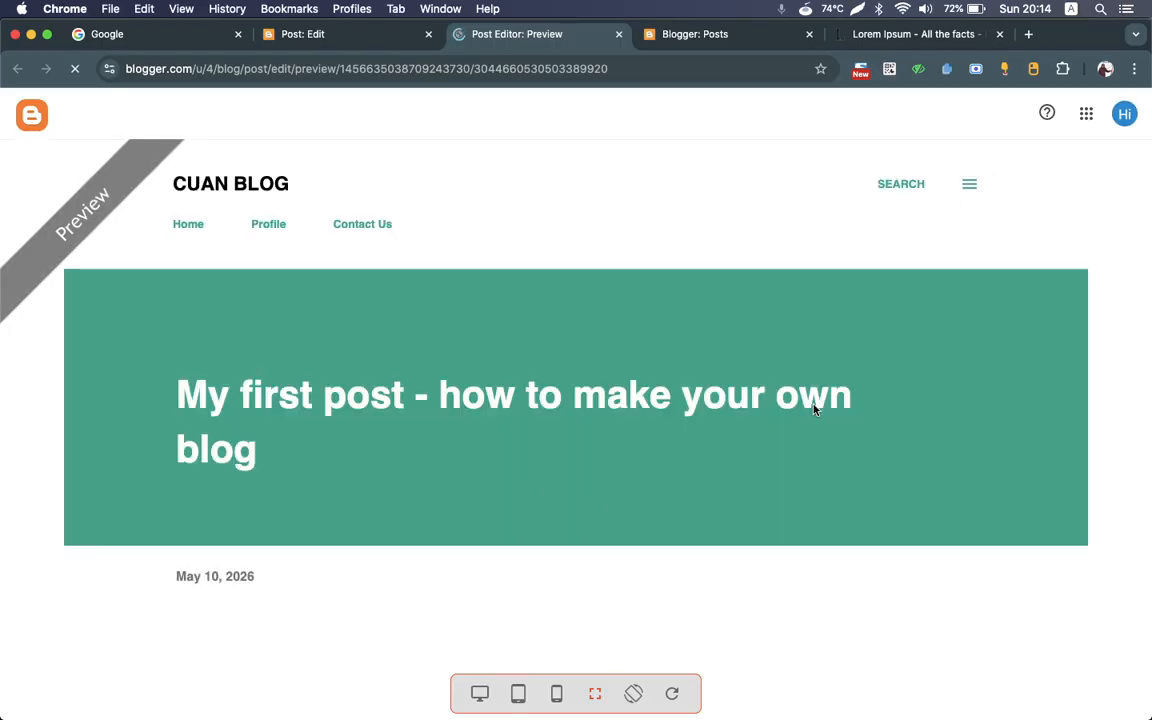
scroll(813, 410, down, 3)
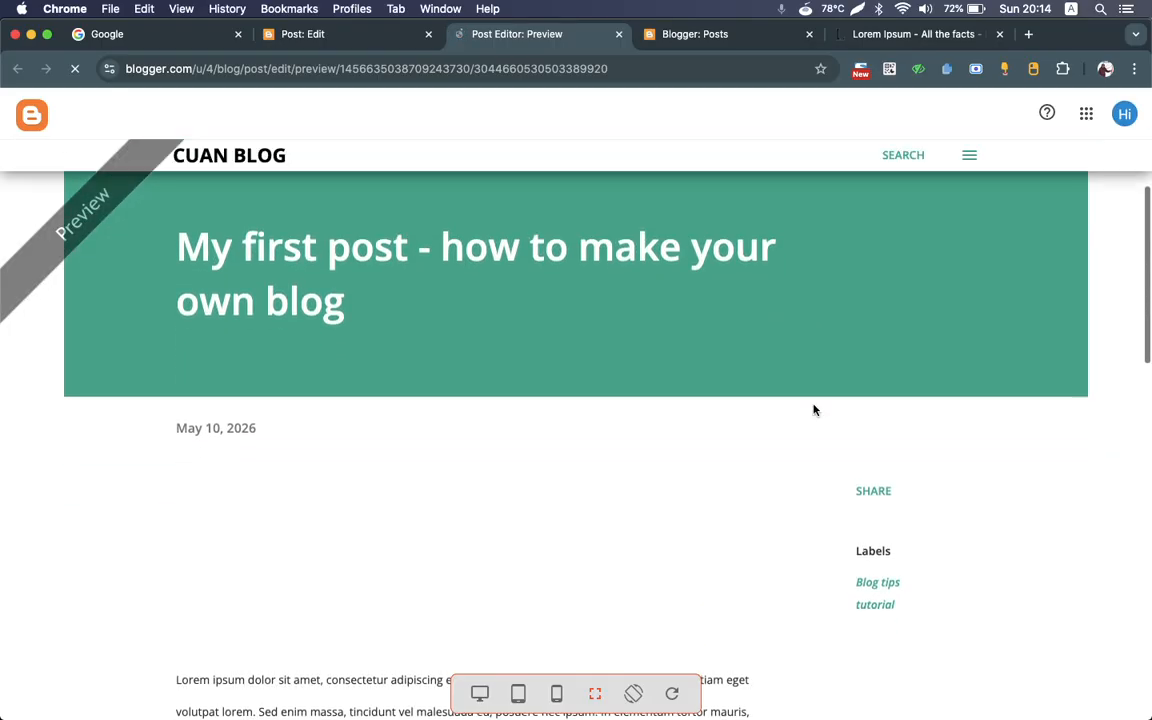
scroll(813, 410, down, 2)
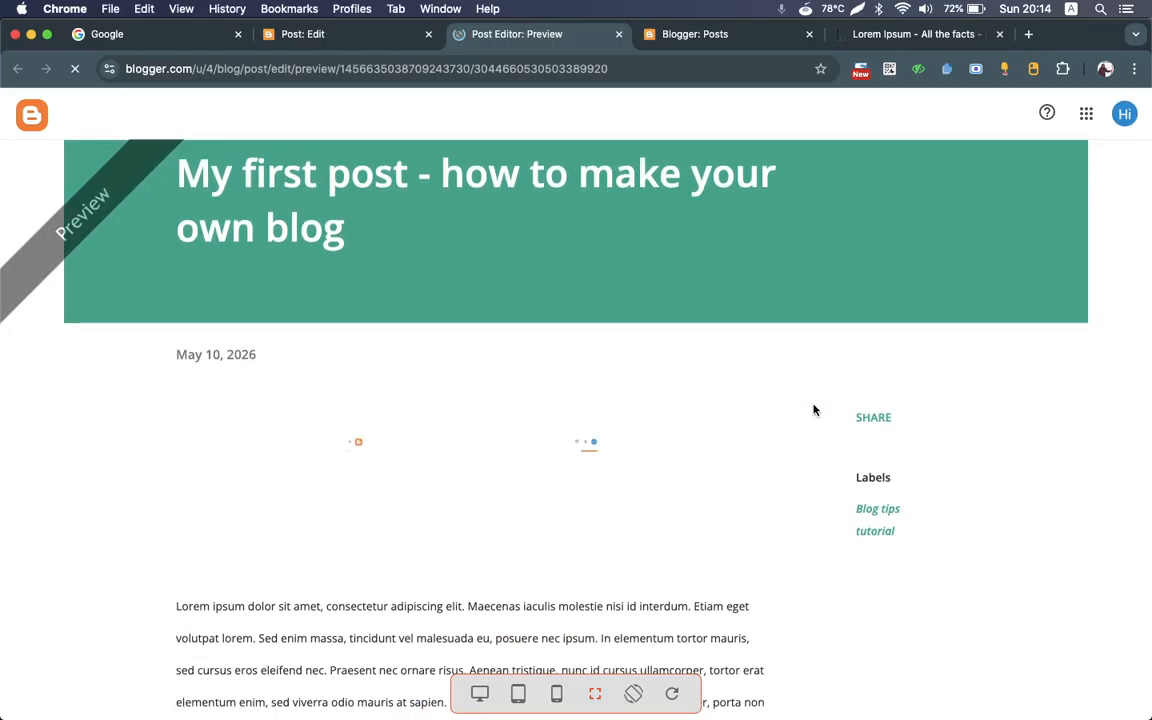
scroll(813, 408, down, 2)
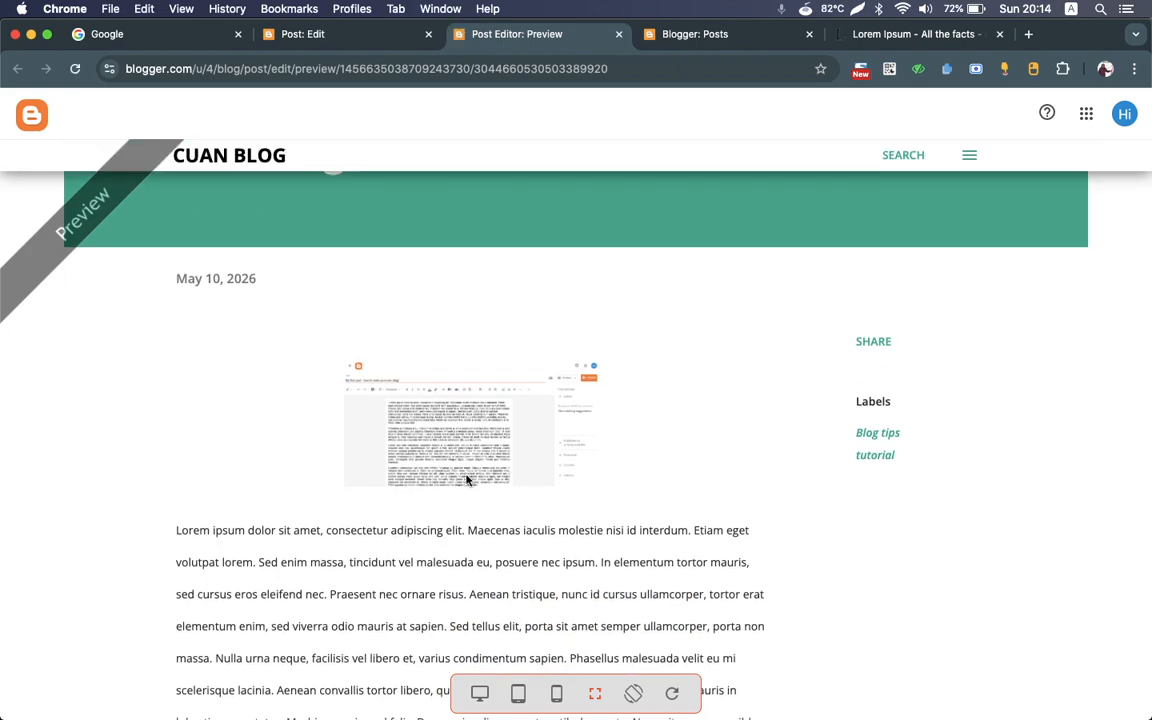
scroll(466, 480, down, 5)
scroll(466, 480, up, 2)
scroll(466, 480, down, 6)
scroll(466, 480, up, 10)
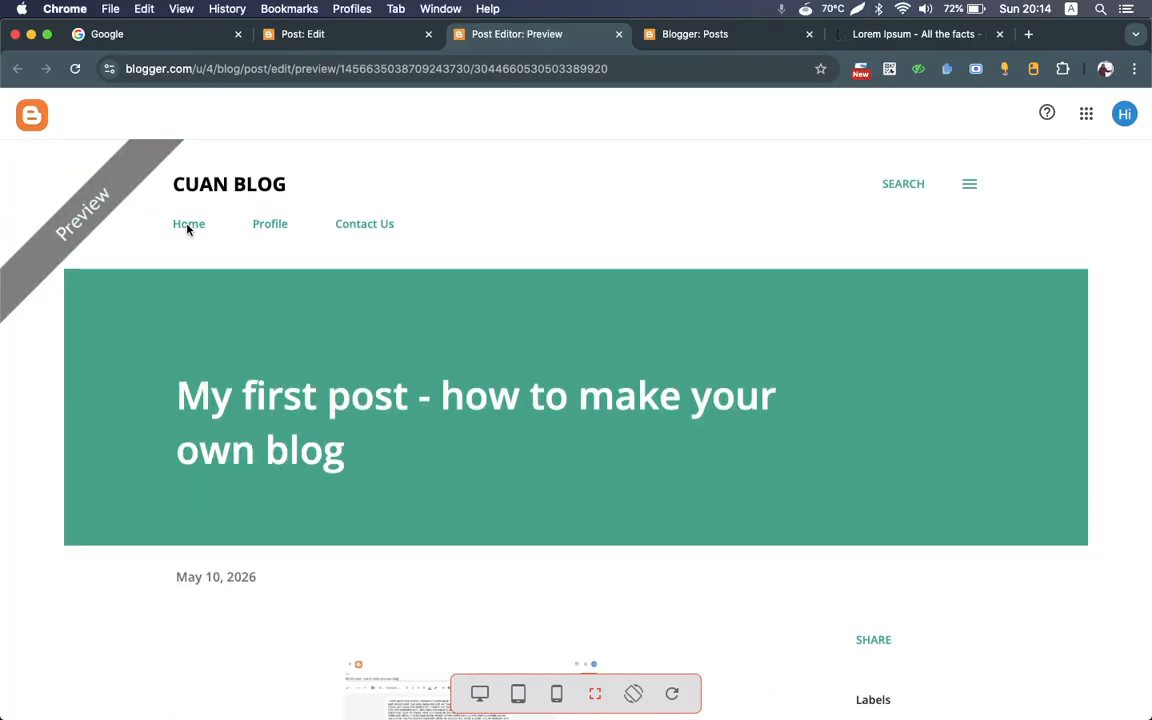
Step: Return to the post editor, set the publication date to Automatic and publish the post
click(302, 34)
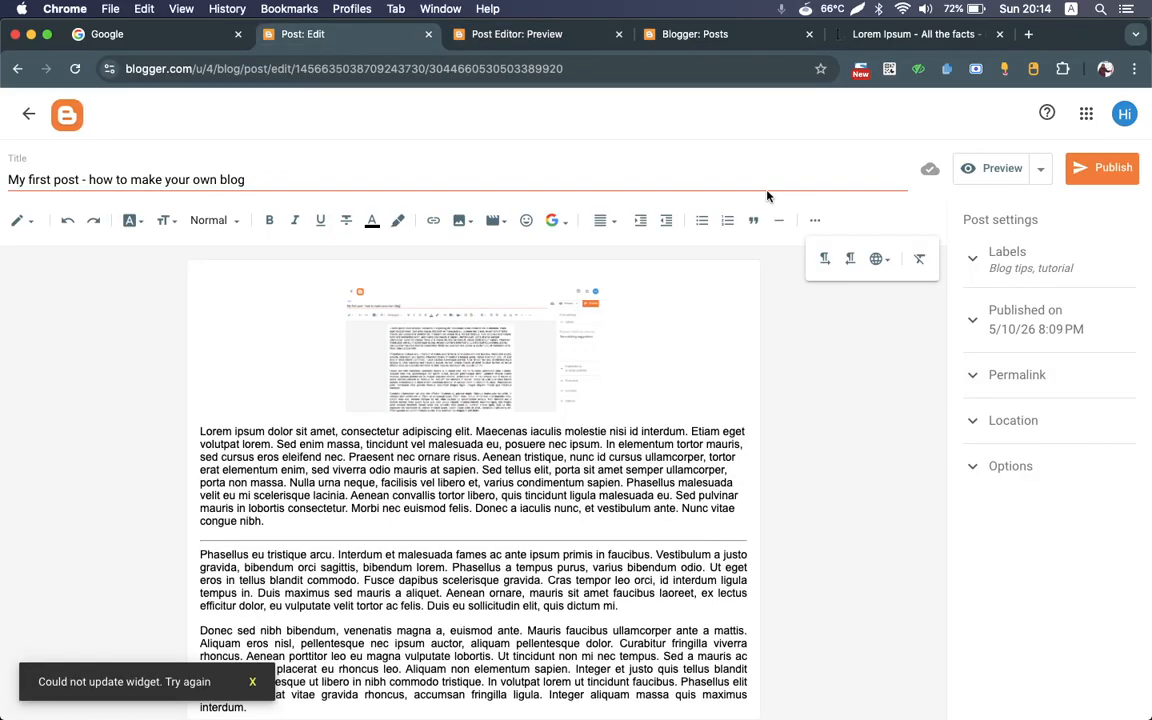
click(1105, 170)
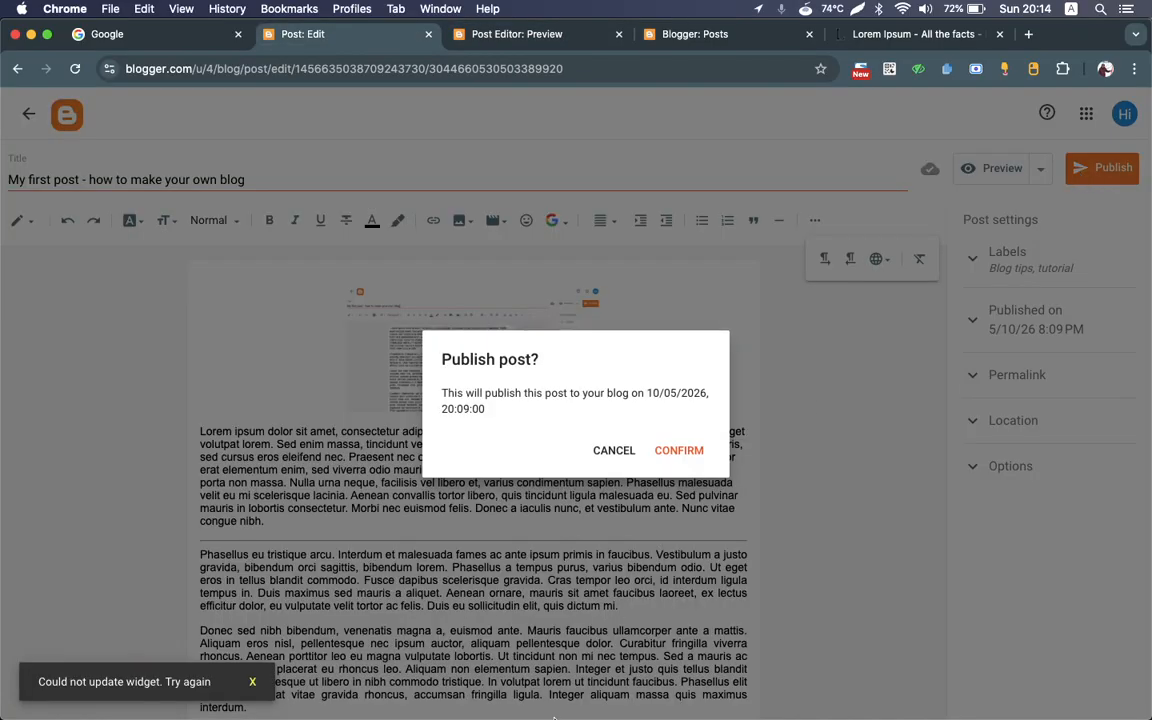
click(613, 450)
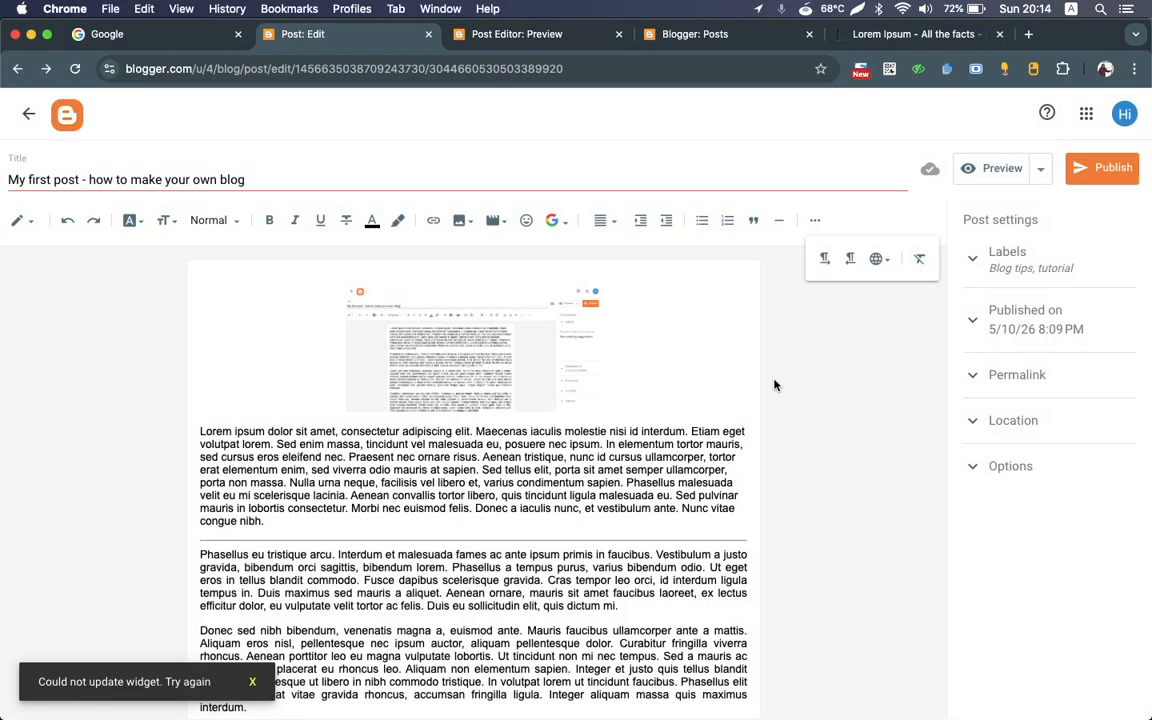
click(976, 319)
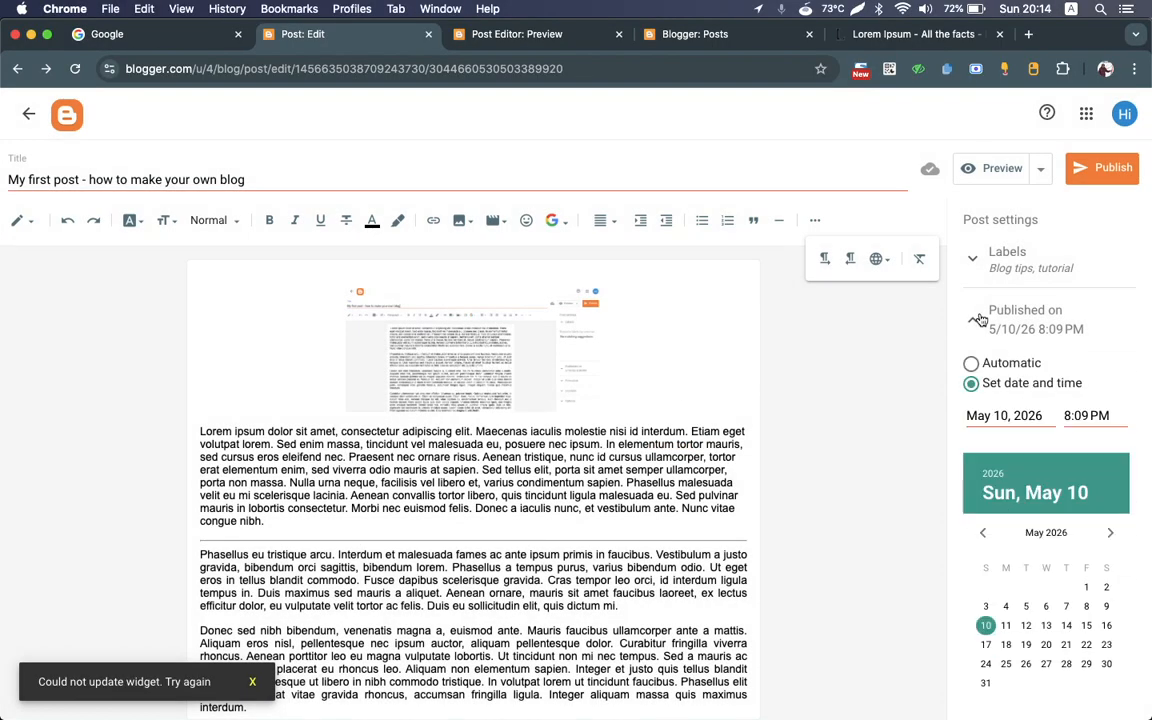
click(971, 365)
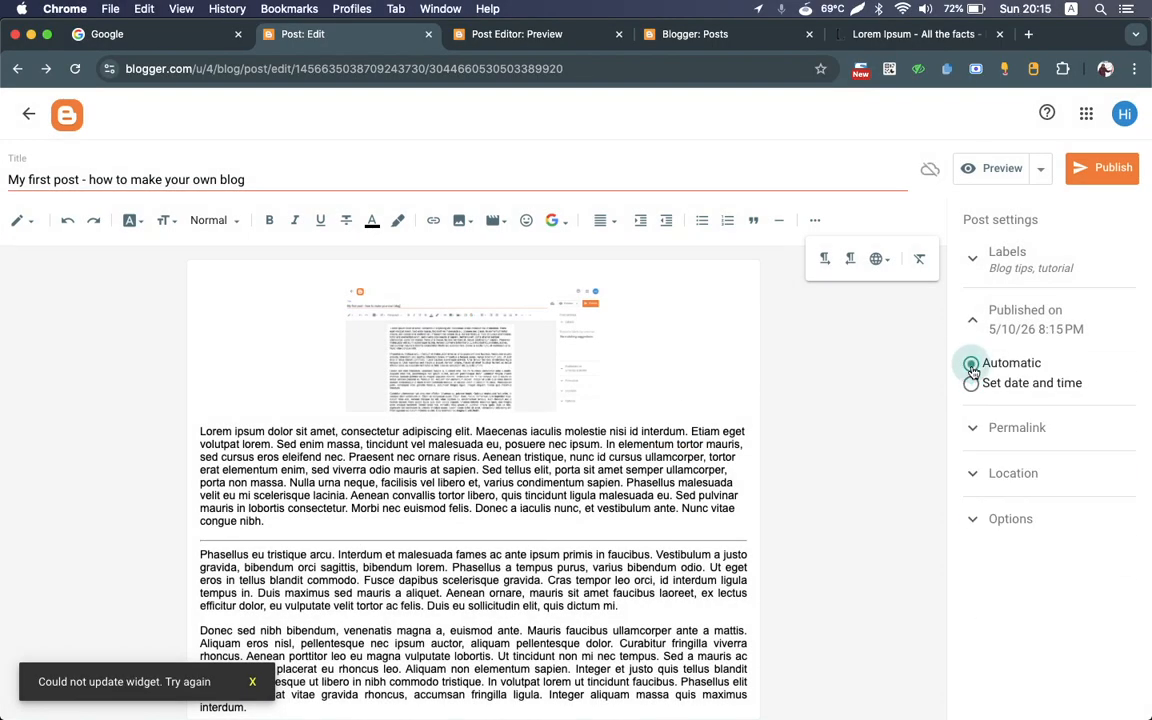
click(1101, 168)
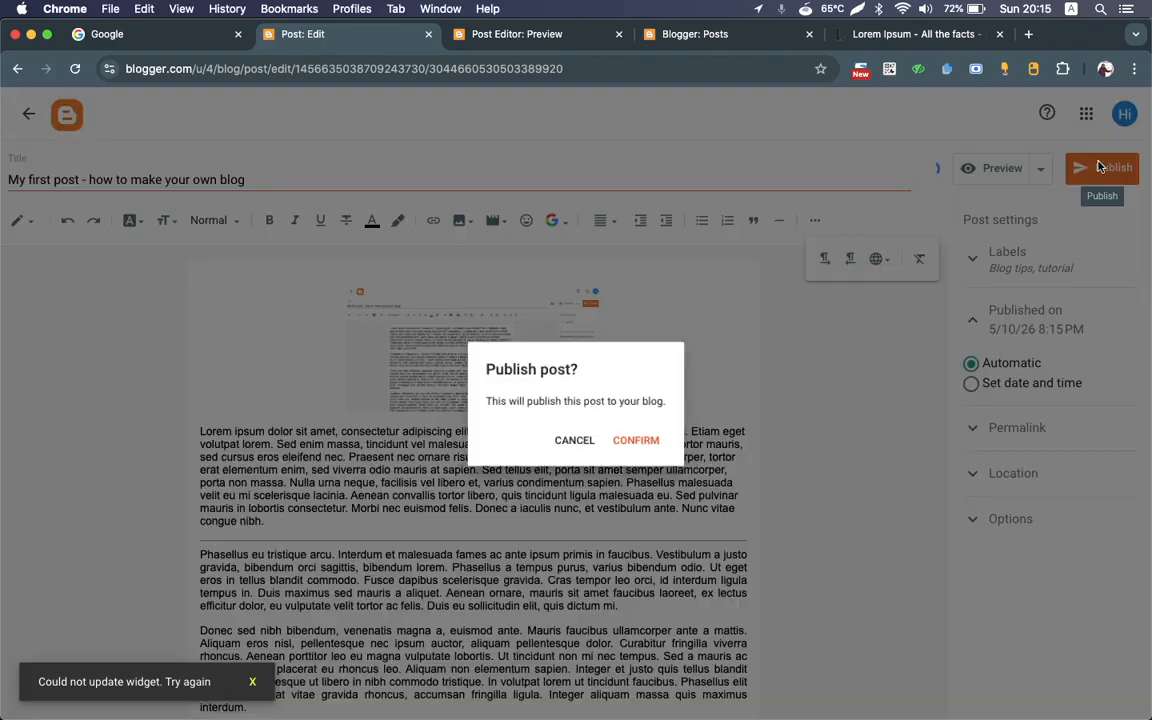
click(637, 445)
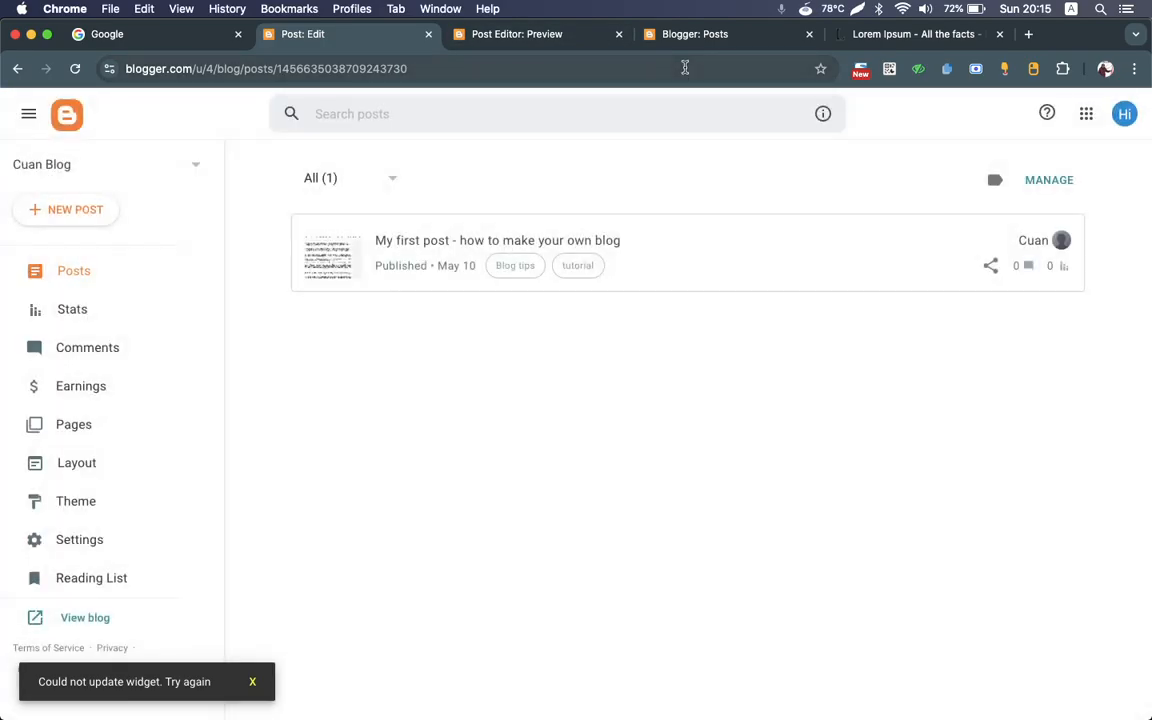
Step: Close the outdated post list tab and the preview tab, and return to the current post list
click(650, 36)
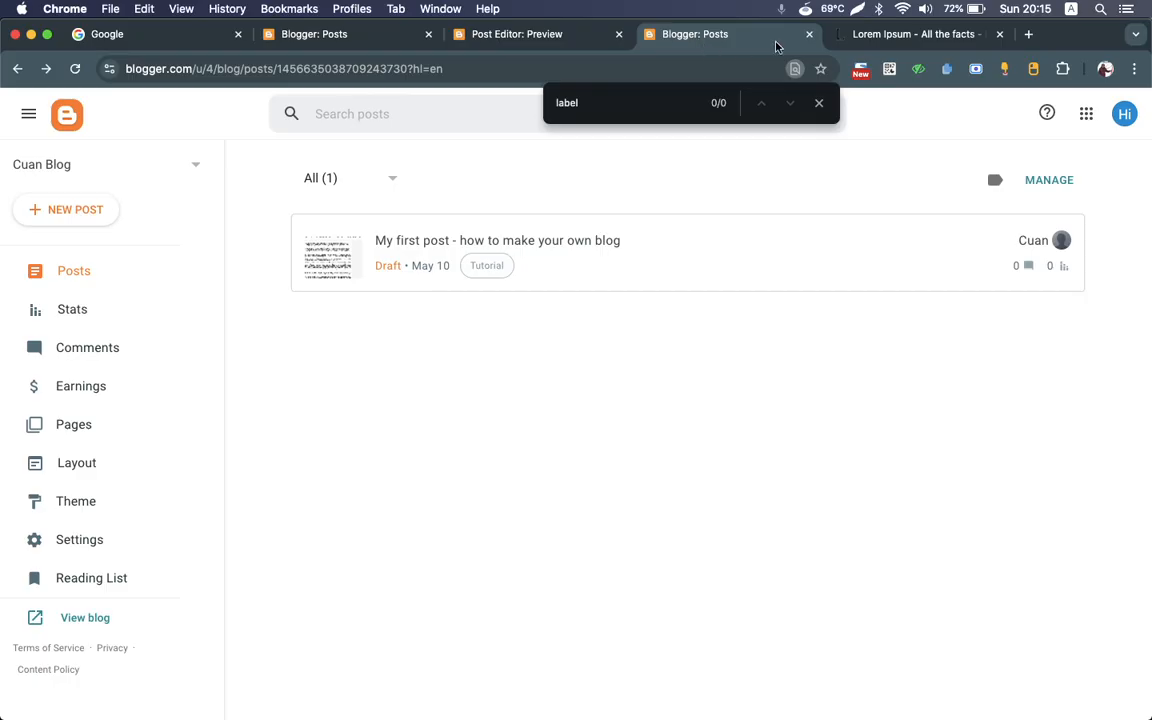
click(809, 37)
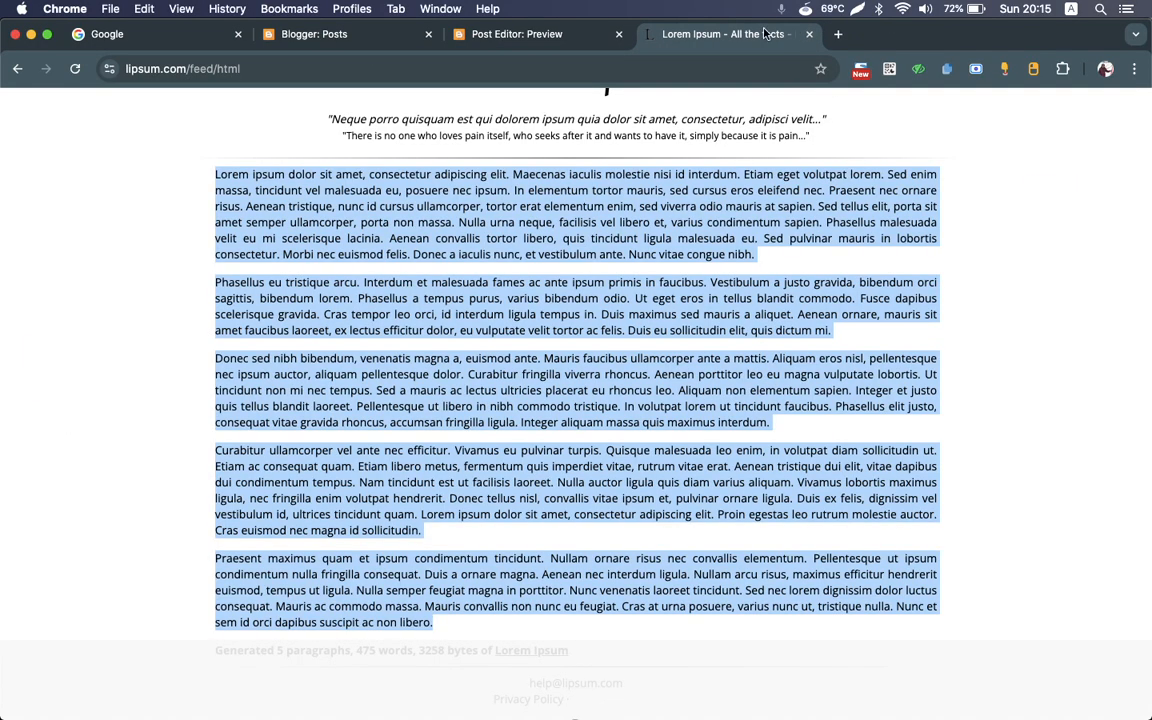
click(619, 35)
click(392, 38)
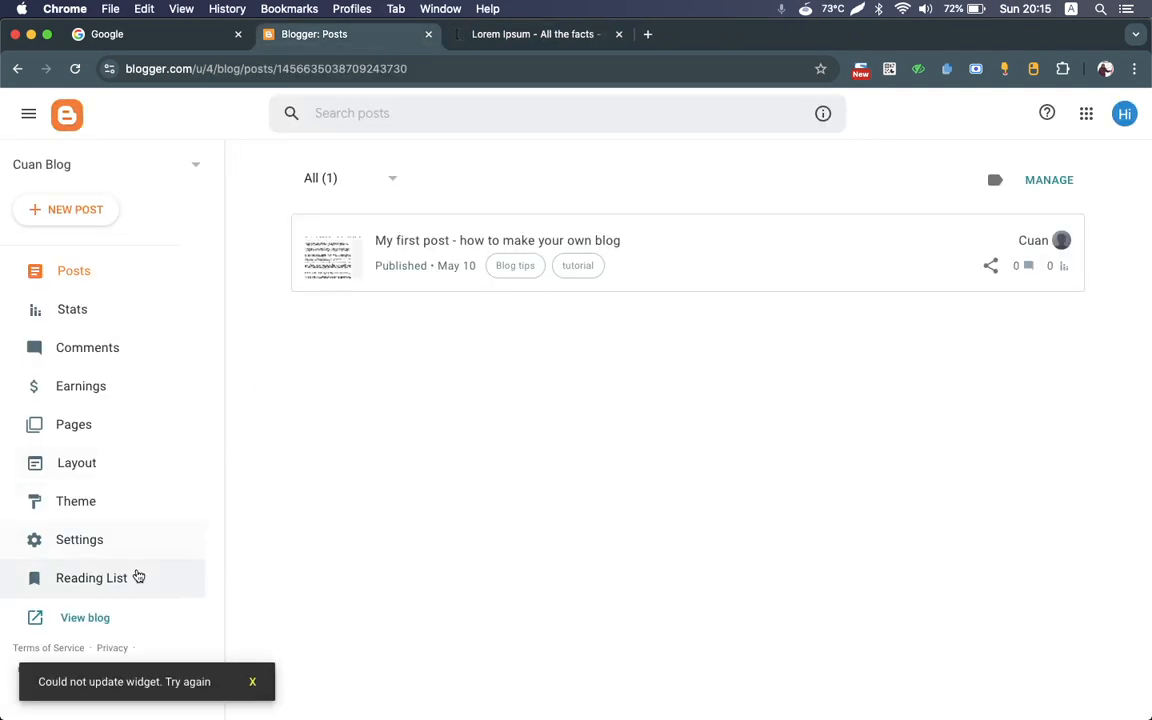
Step: Open the live blog and look over how the published post appears on its home page
click(88, 622)
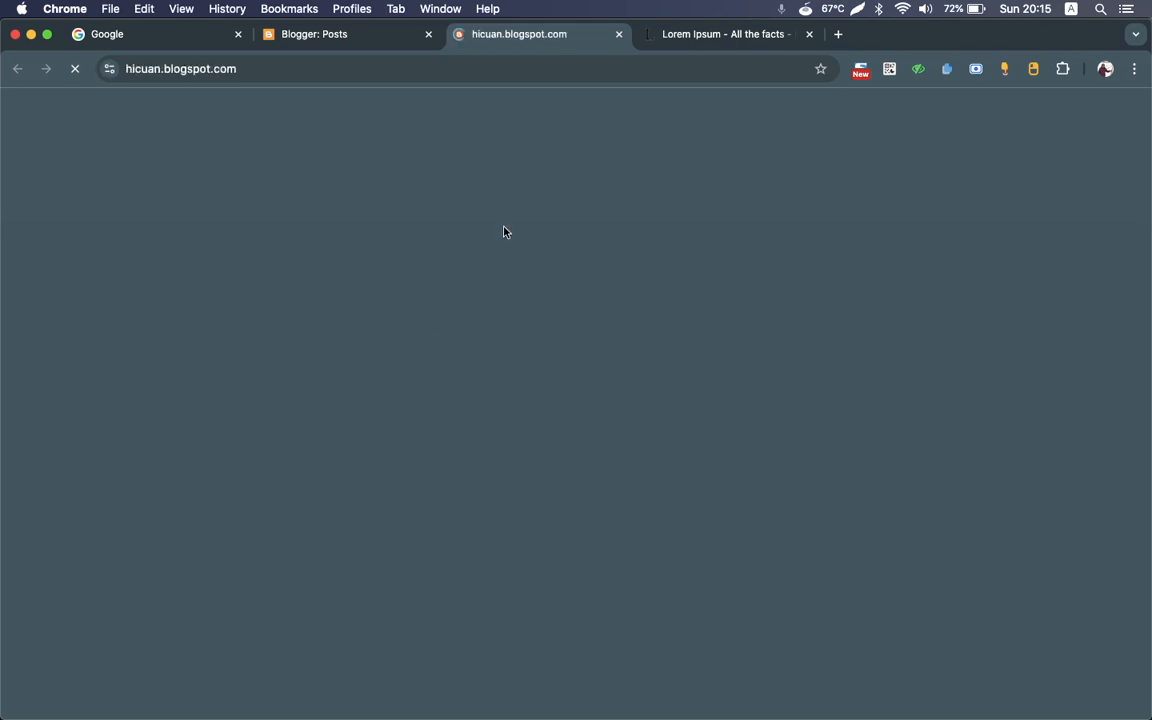
scroll(551, 438, down, 2)
scroll(549, 438, up, 1)
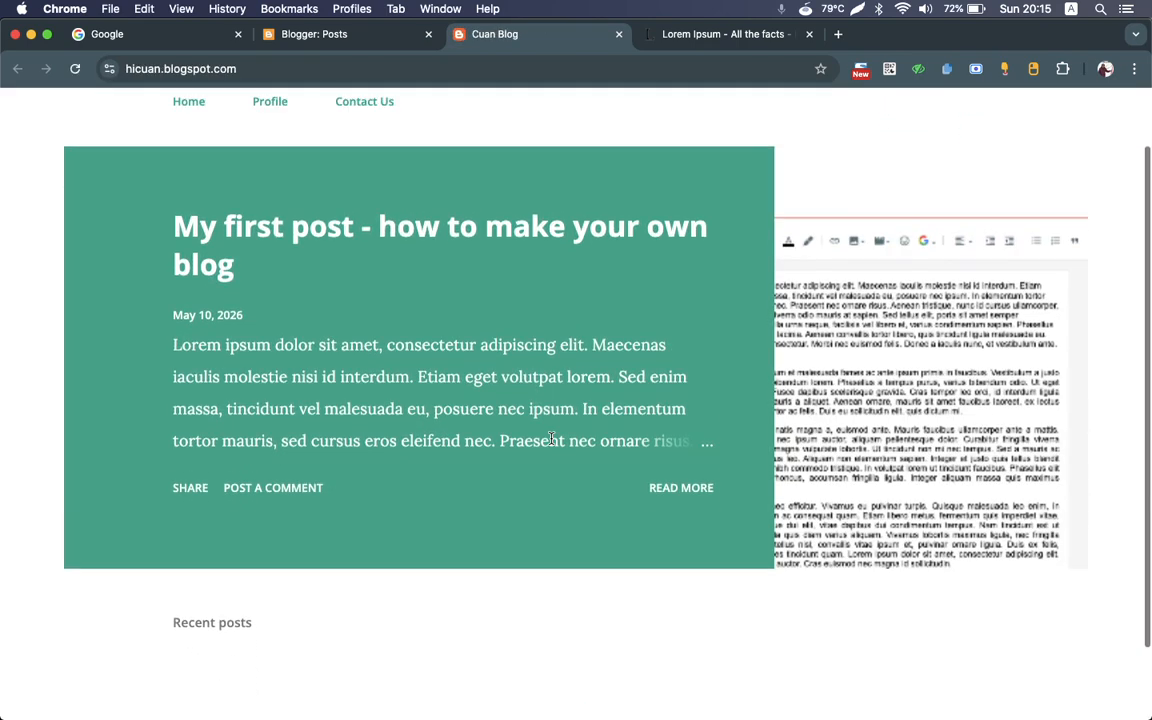
Step: Open the full first post from the live home page, check its image, text and labels, and return to the home page
scroll(608, 429, up, 1)
scroll(608, 429, up, 1)
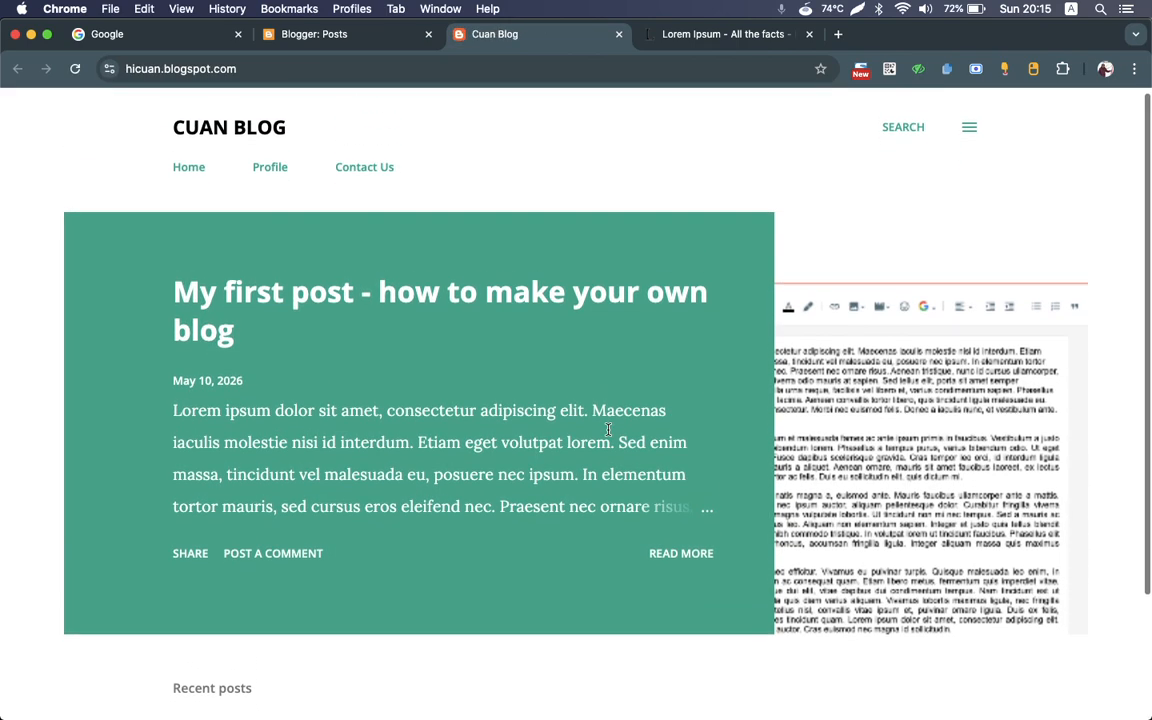
scroll(618, 466, down, 1)
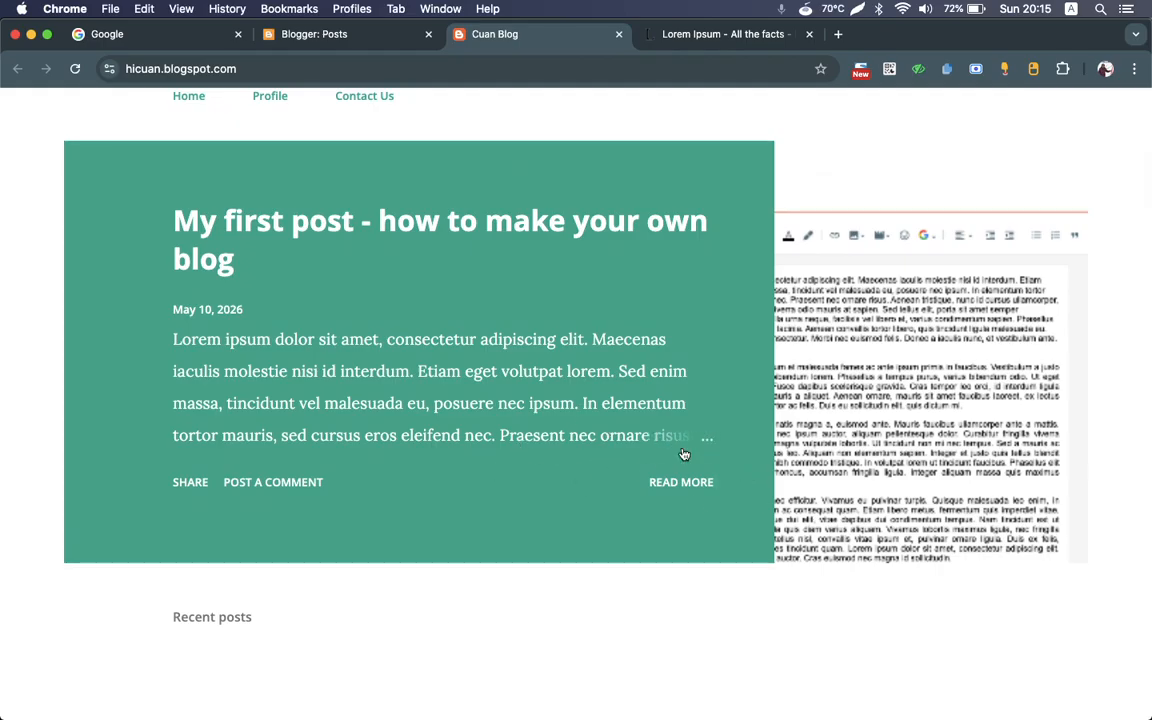
scroll(676, 487, down, 1)
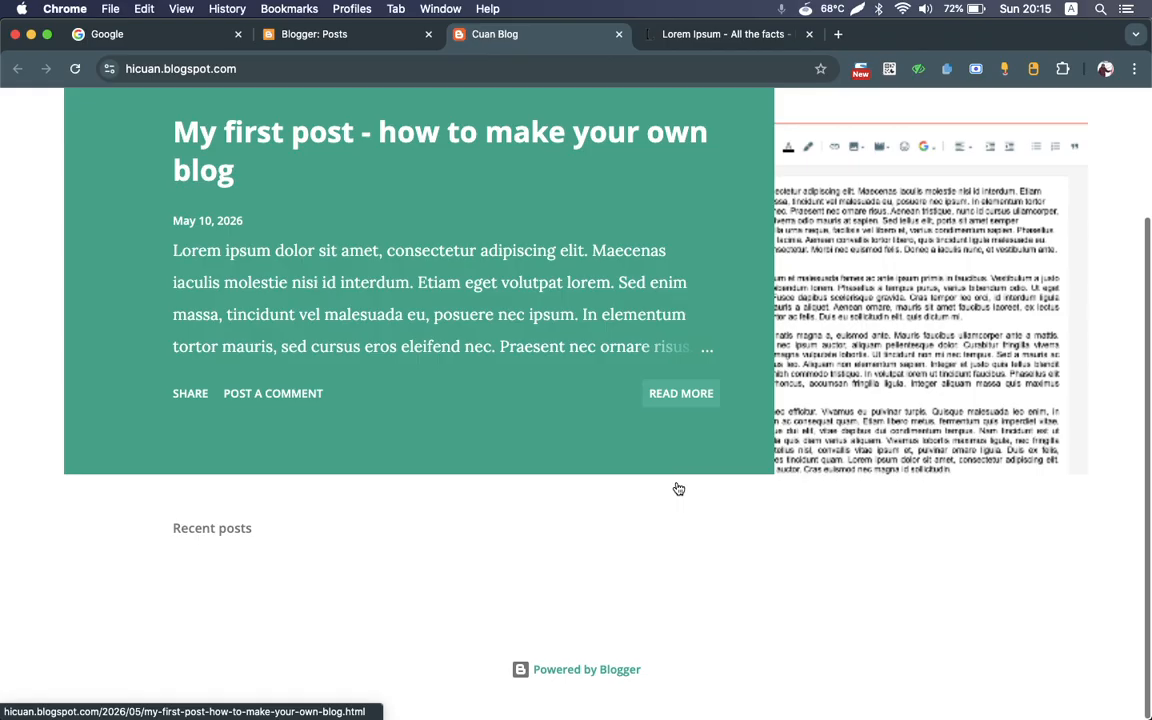
scroll(678, 487, up, 2)
scroll(678, 487, down, 3)
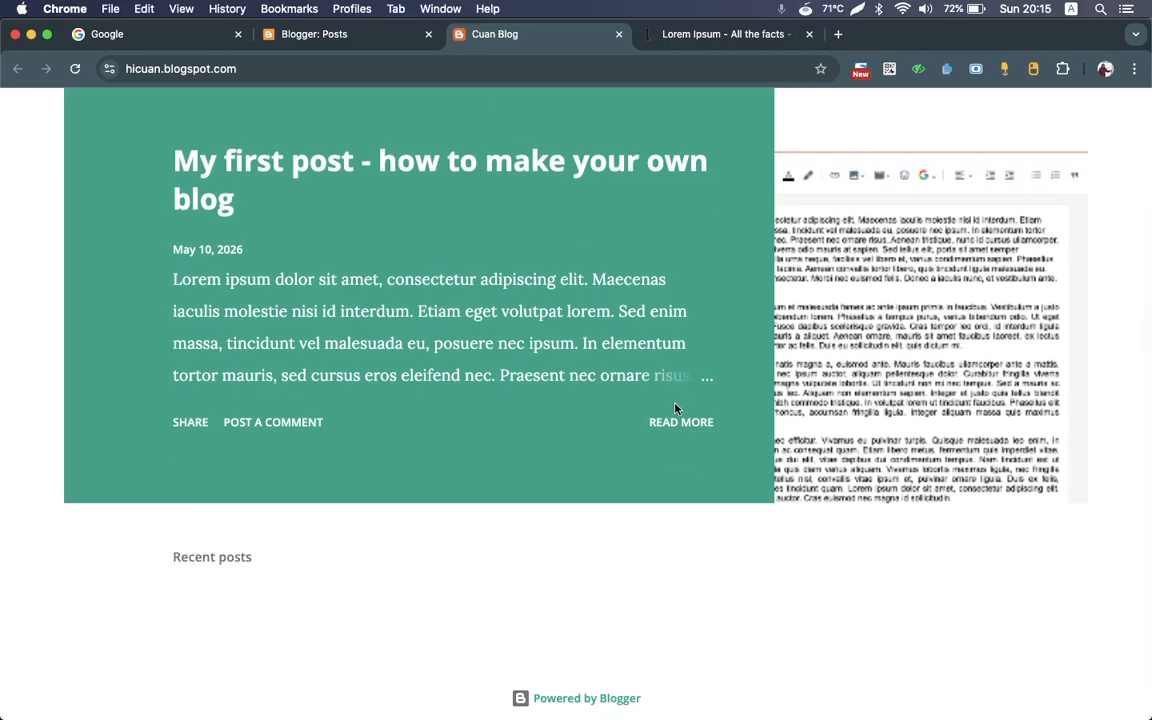
click(679, 424)
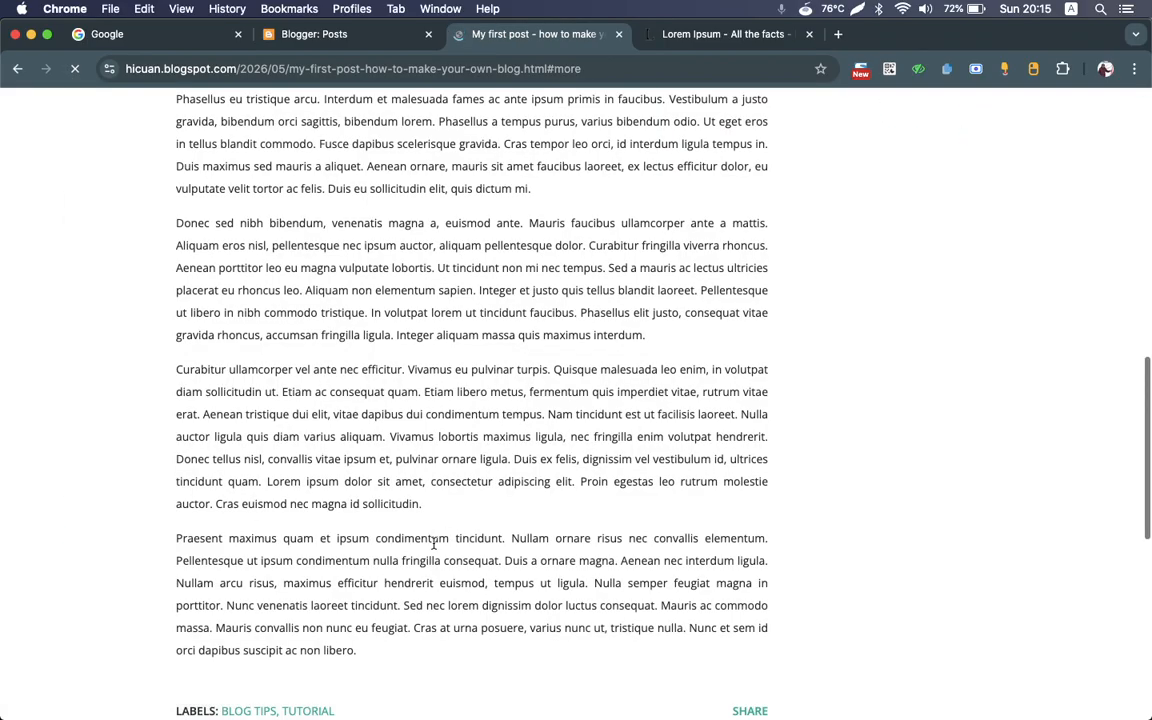
scroll(433, 543, up, 6)
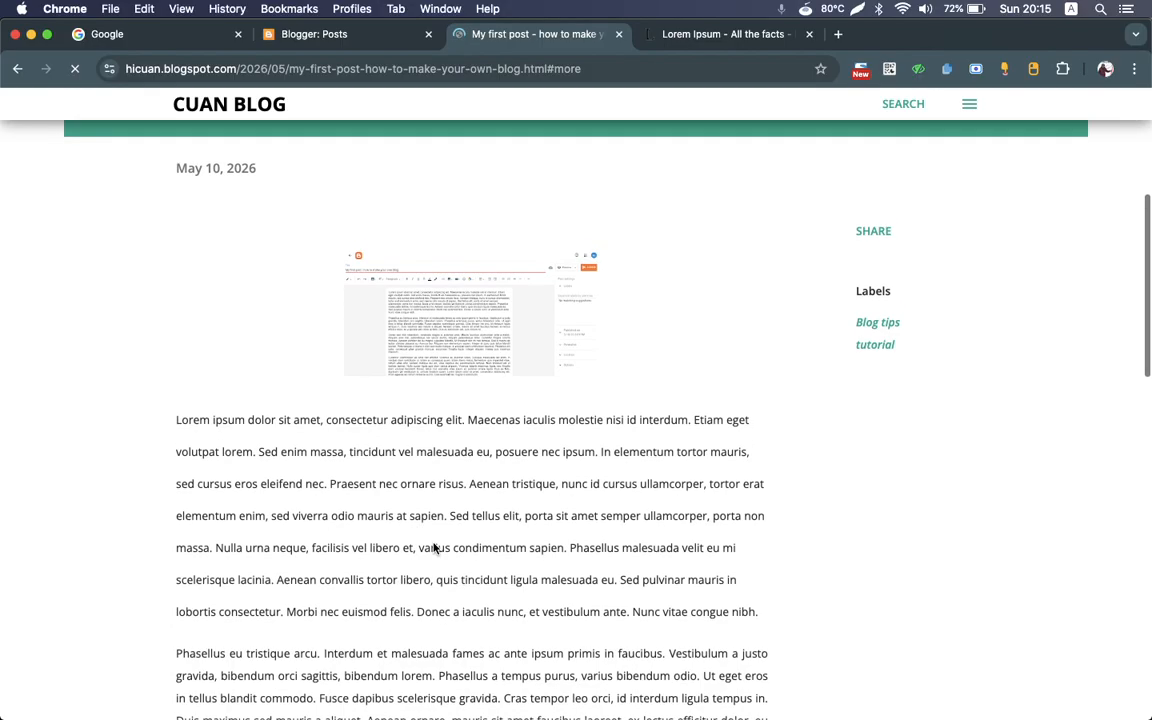
click(322, 34)
click(512, 36)
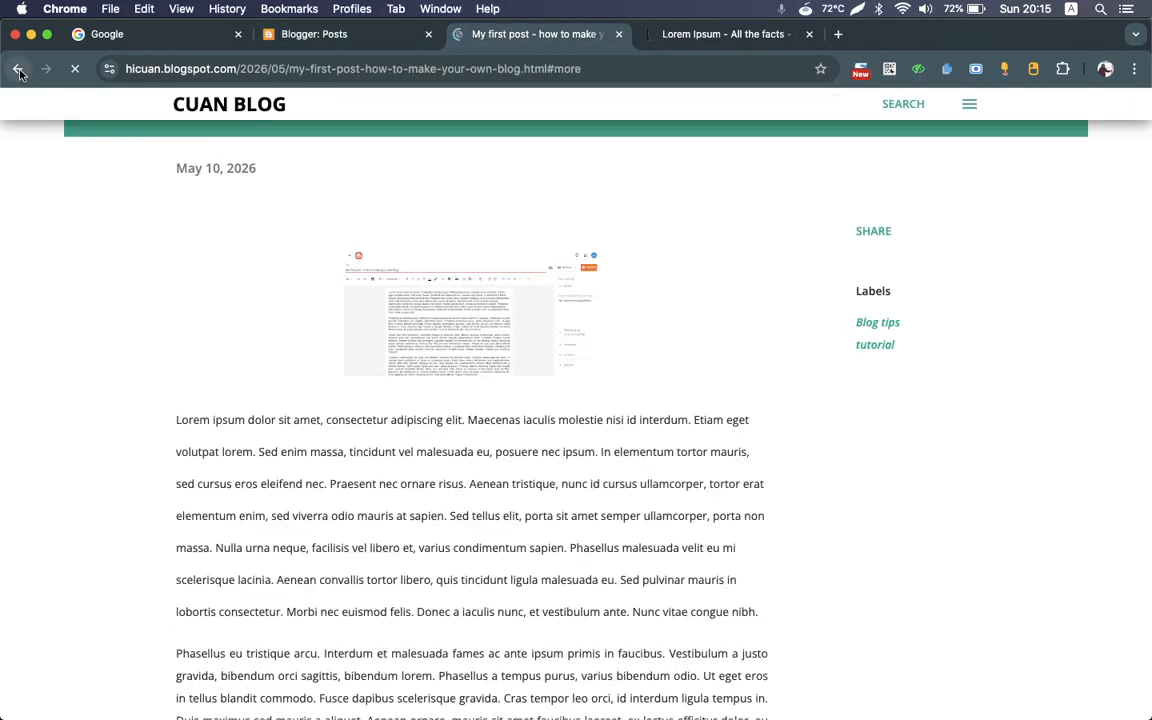
click(18, 69)
Step: Return to the Blogger post list and create a new post titled "second post - test"
click(300, 36)
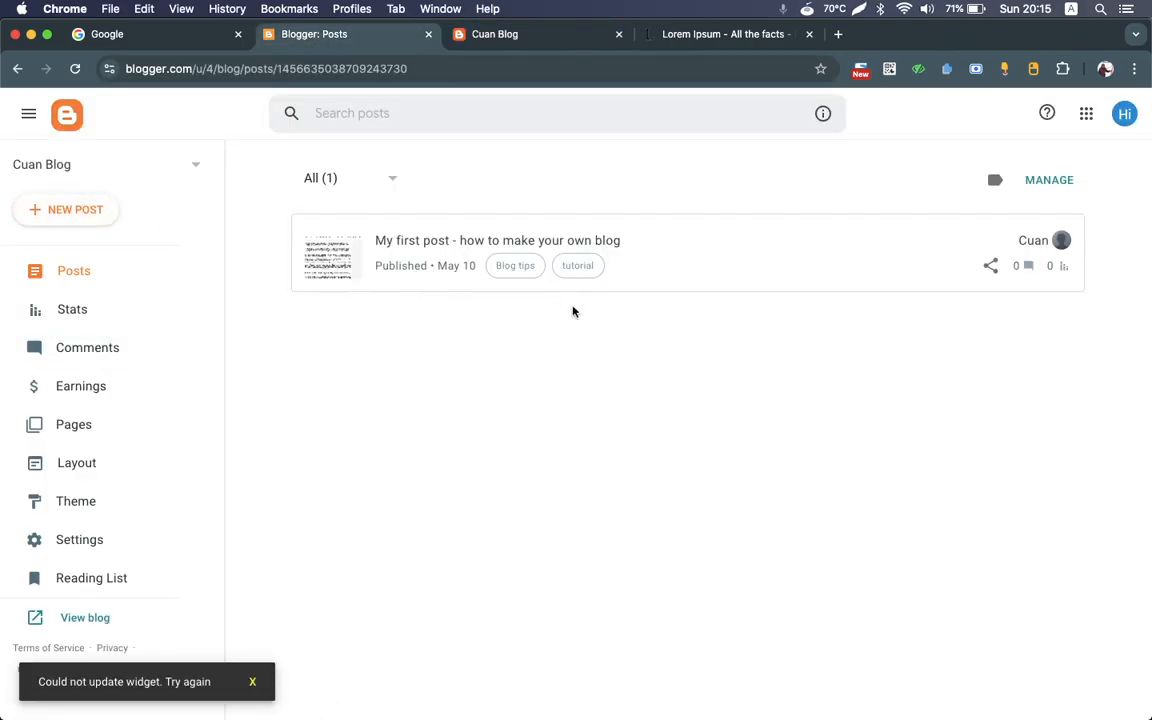
click(40, 214)
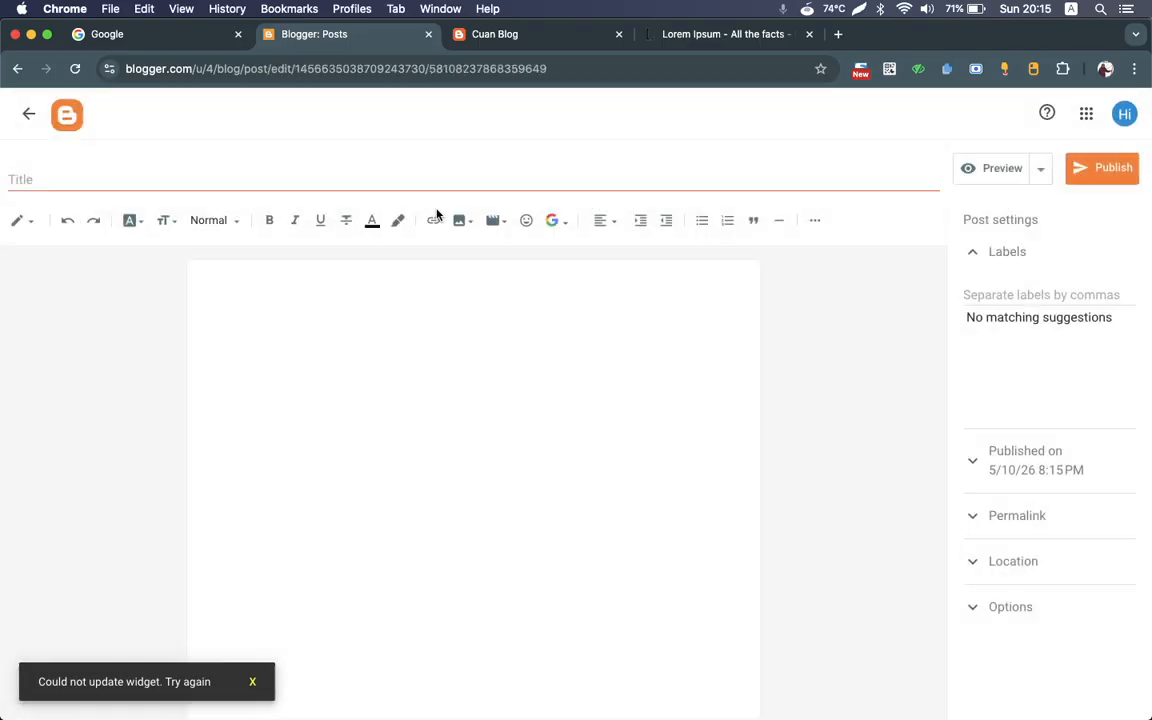
click(413, 180)
text(second post -)
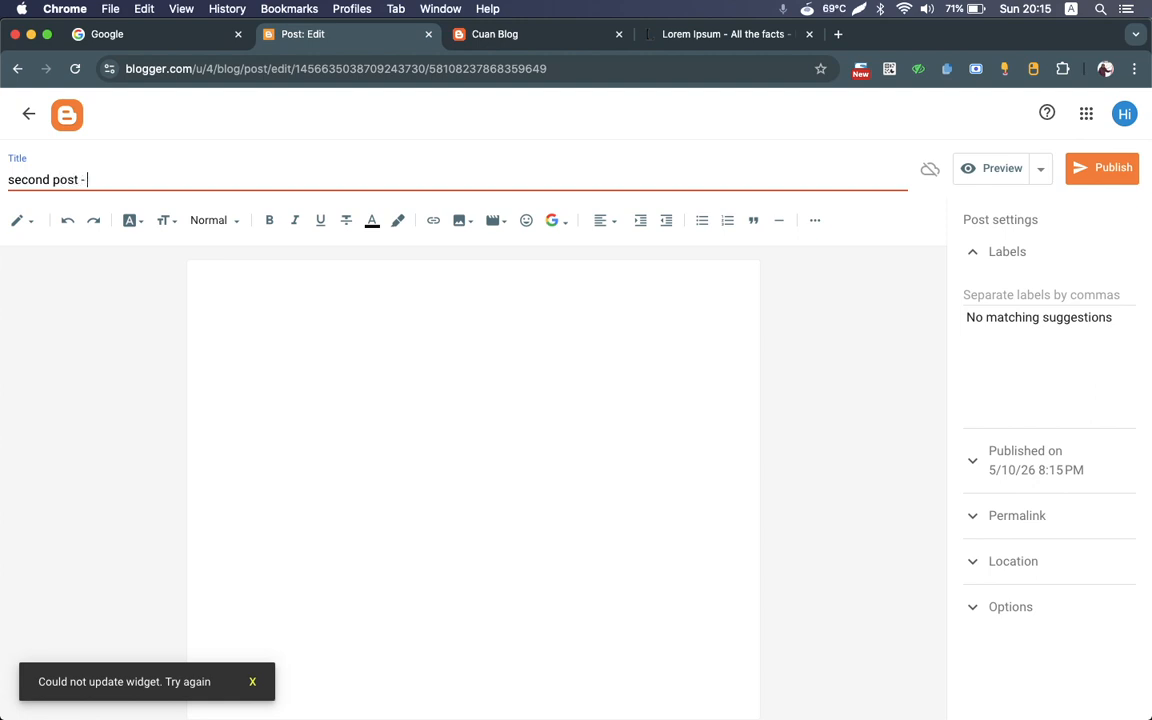
click(530, 311)
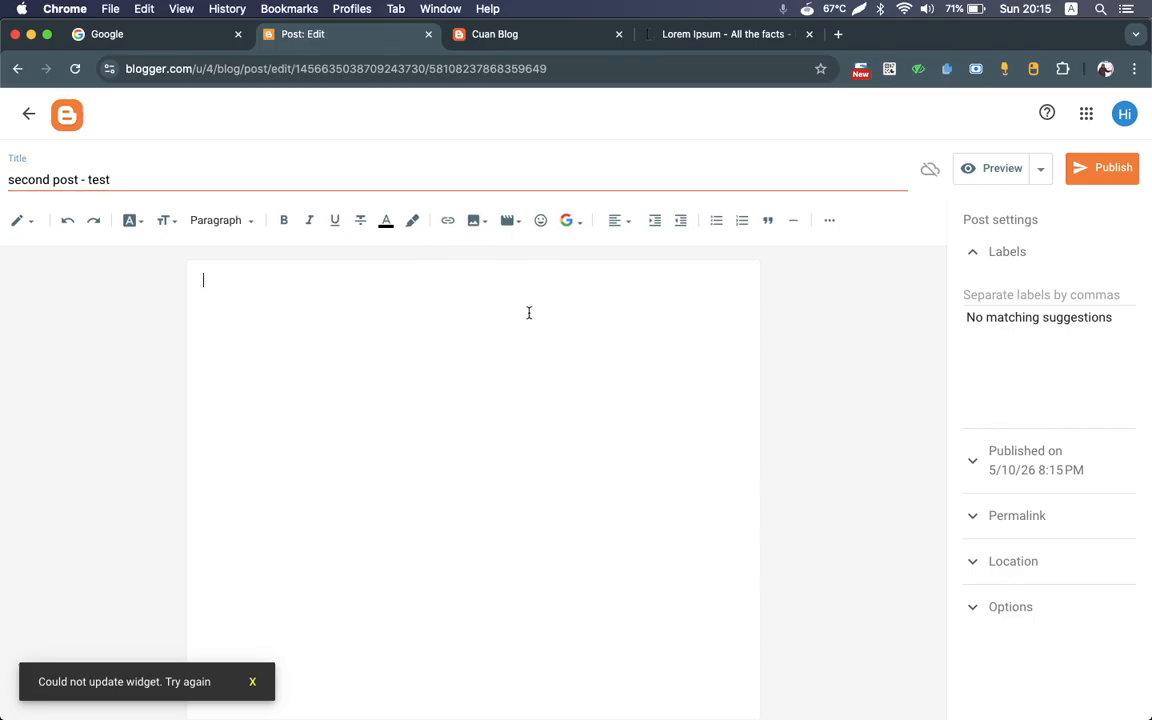
key(super+v)
click(463, 386)
key(Delete)
Step: Copy the generated Lorem Ipsum paragraphs from lipsum.com and paste them into the second post's body
click(660, 42)
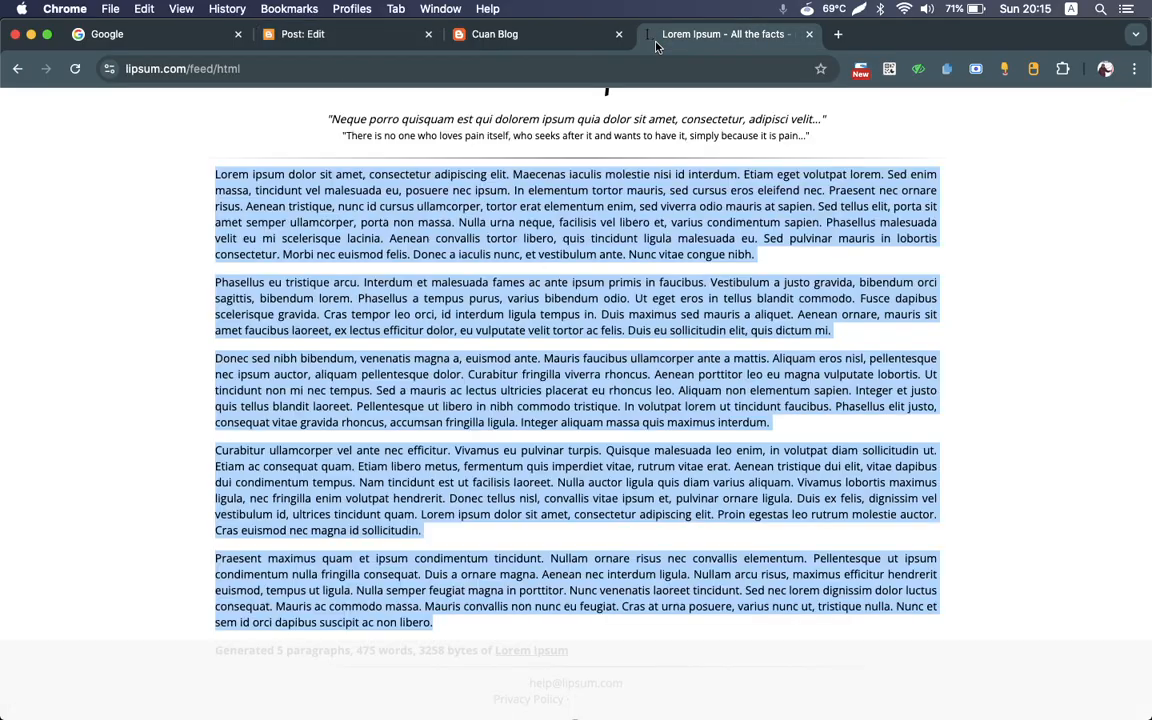
key(ctrl+shift+Tab)
key(ctrl+shift+Tab)
key(ctrl+shift+Tab)
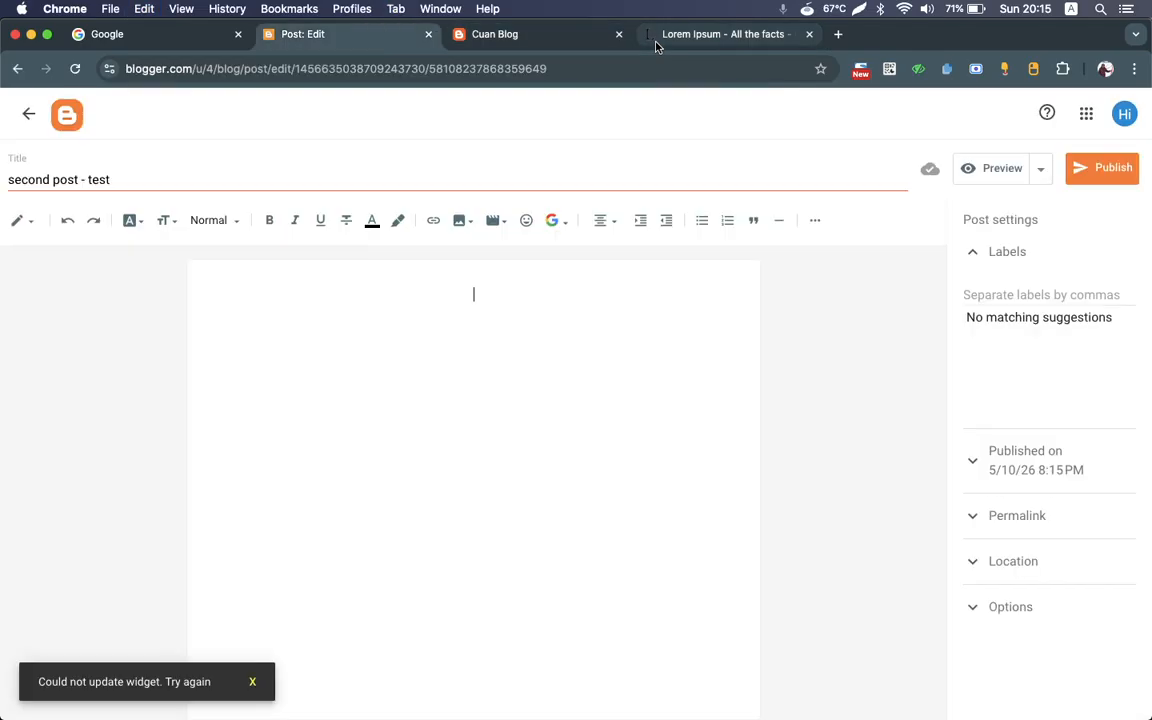
key(ctrl+Tab)
key(super+v)
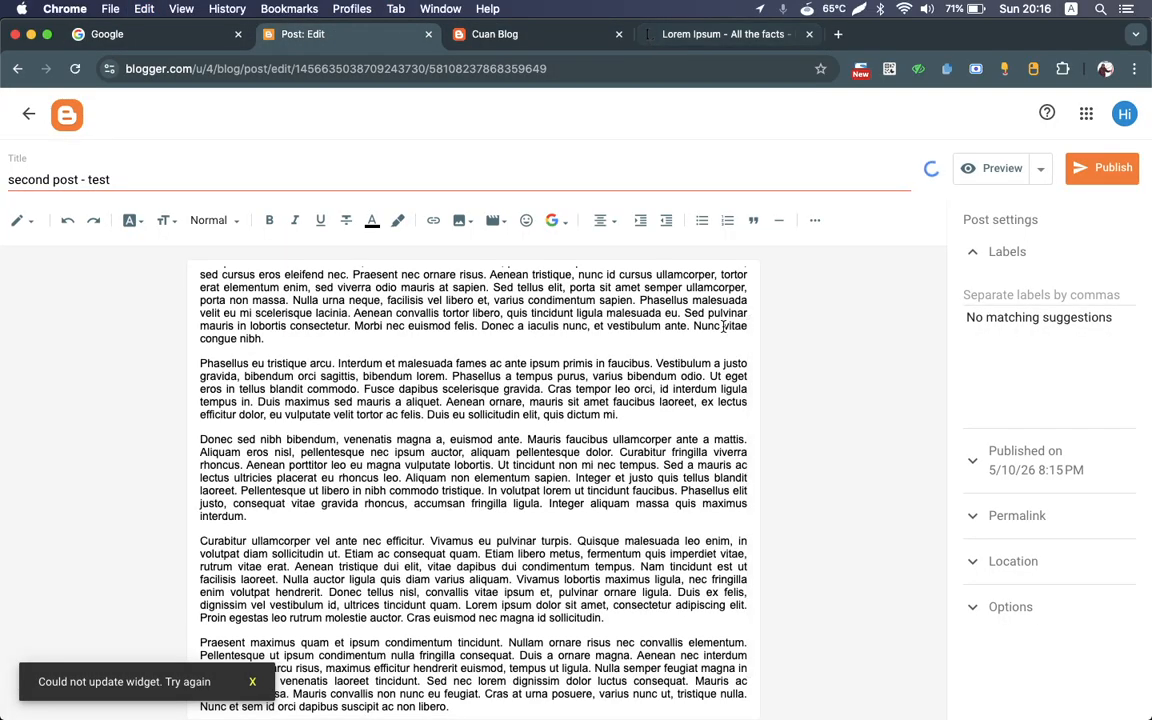
key(super+a)
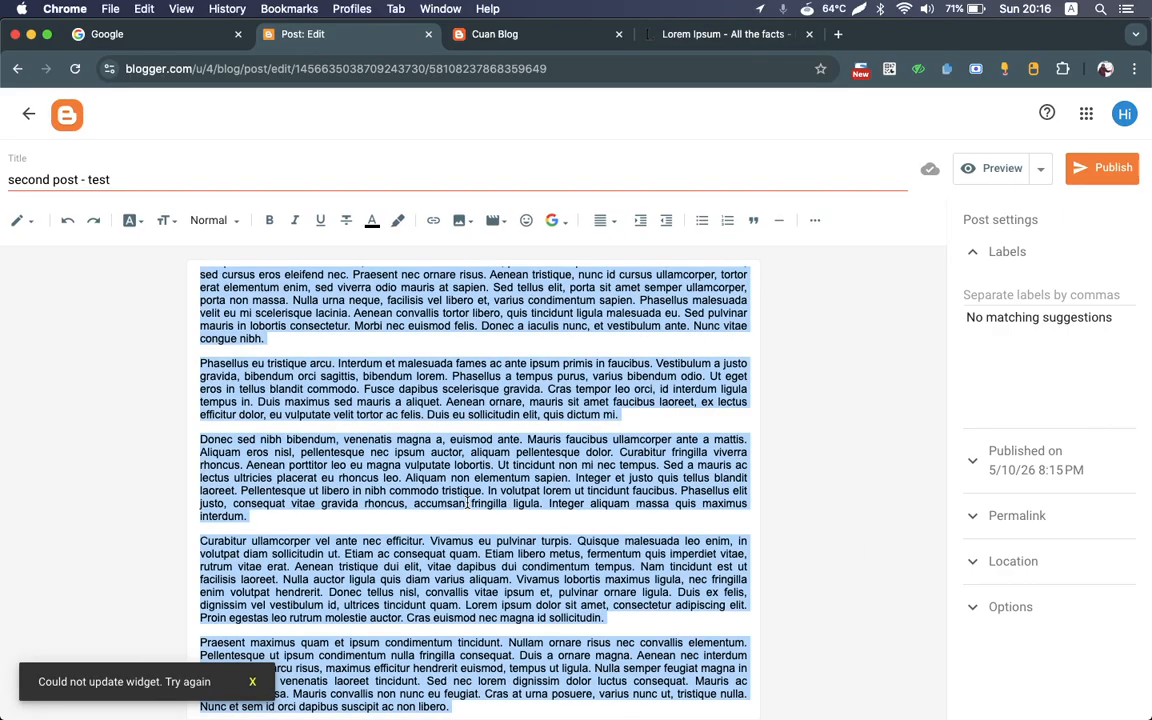
right_click(467, 503)
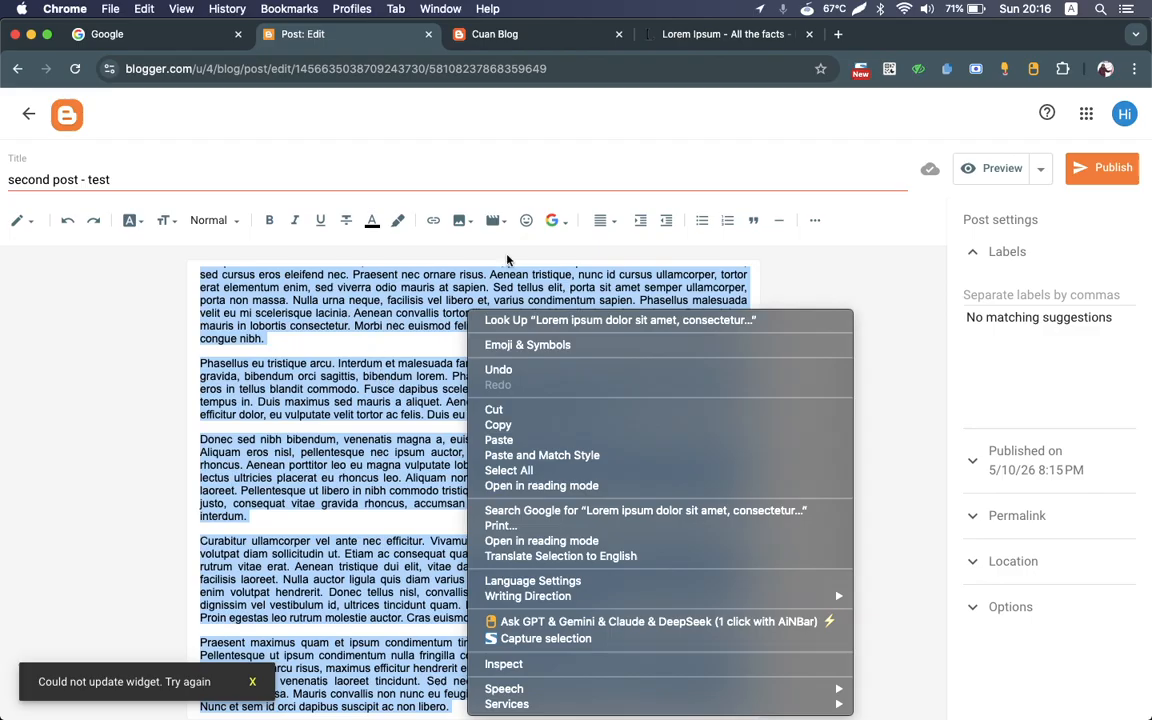
click(814, 222)
click(815, 220)
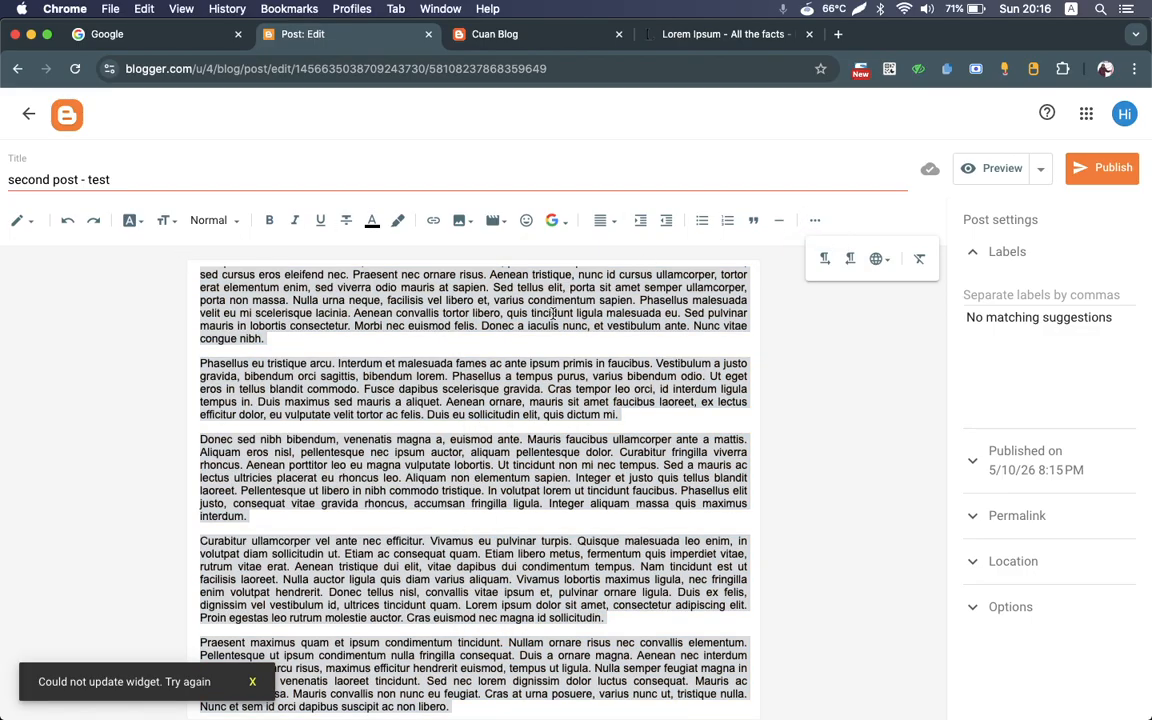
right_click(553, 315)
key(Escape)
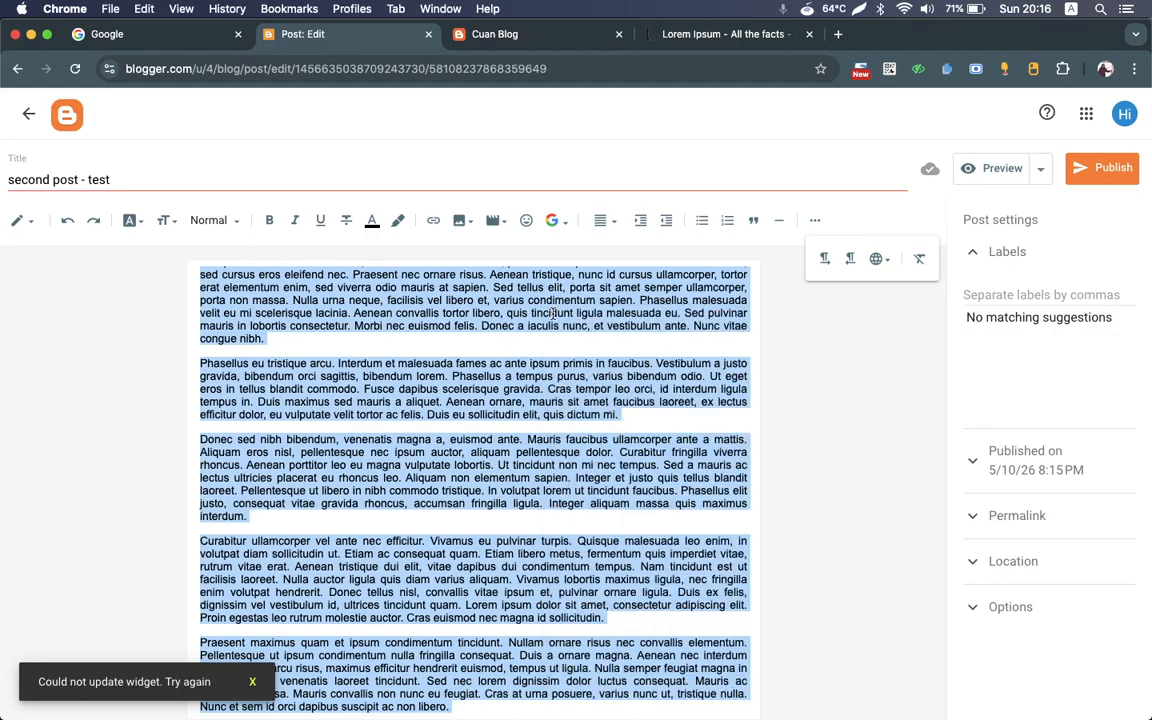
click(319, 358)
key(super+a)
click(319, 358)
scroll(319, 358, up, 1)
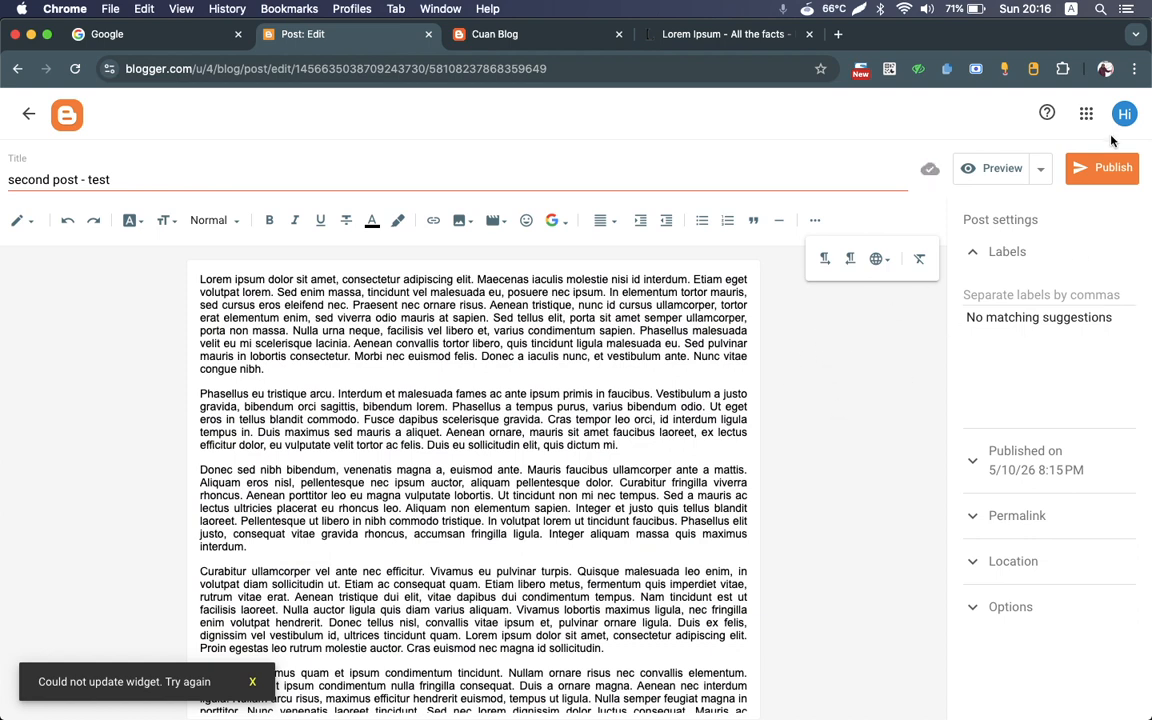
Step: Publish the second post and reload the live blog's home page
click(1101, 174)
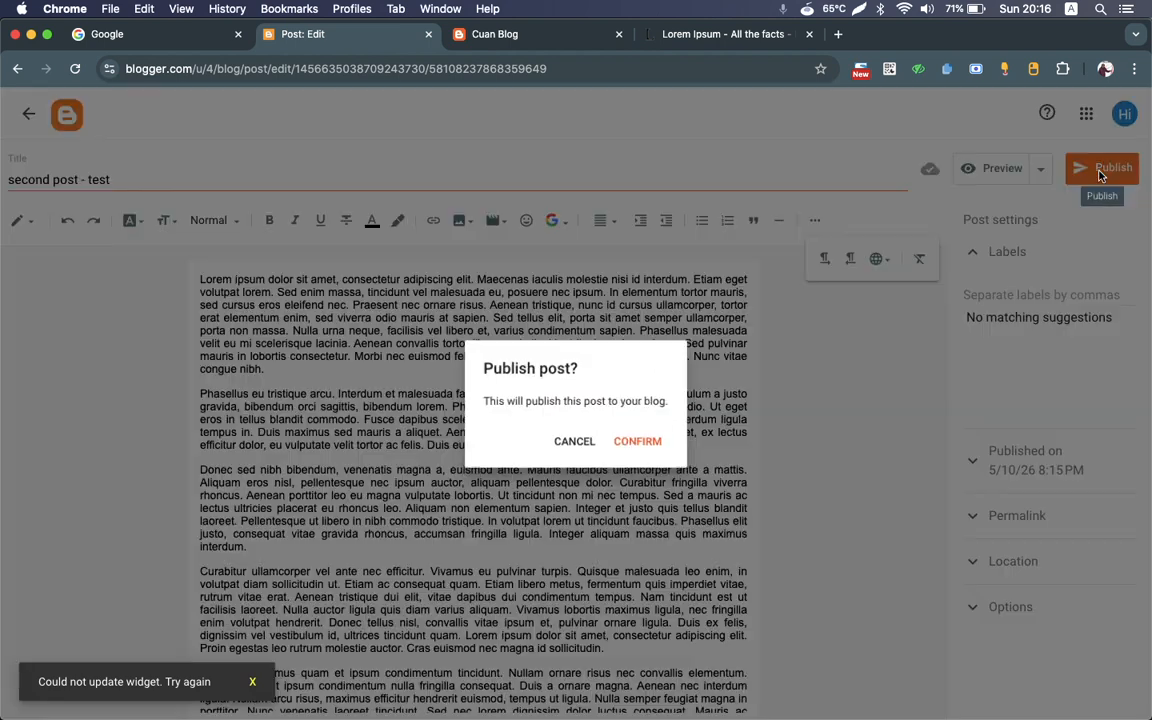
click(645, 445)
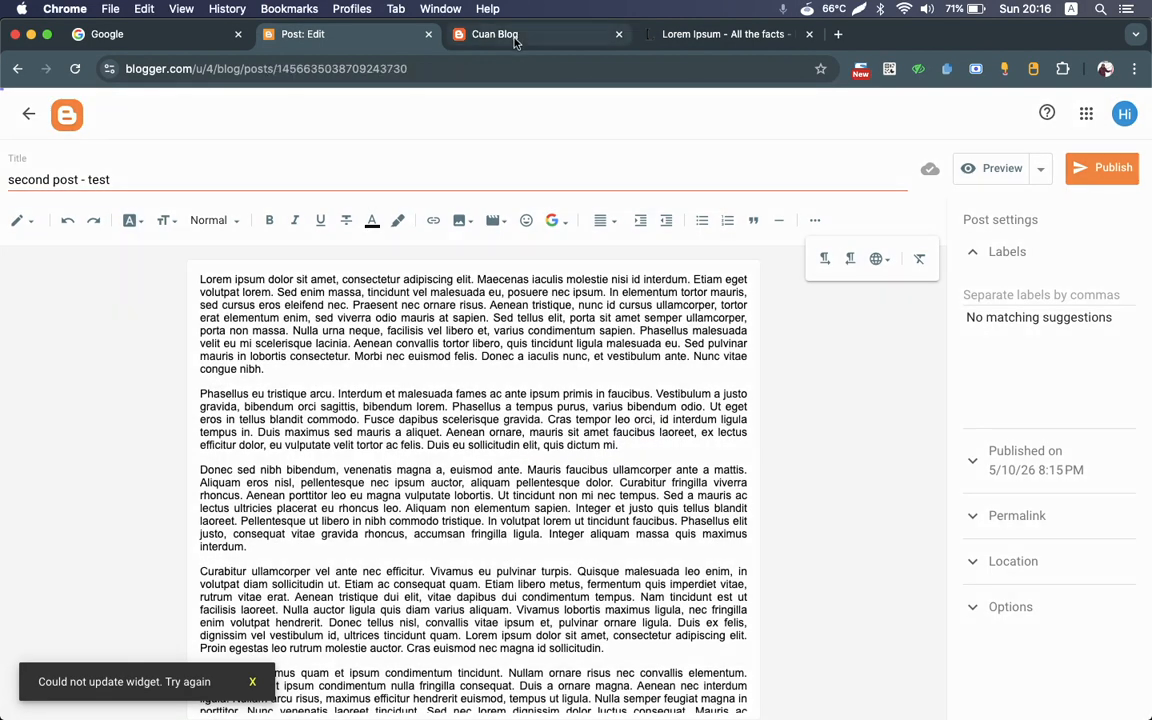
click(516, 40)
key(super+r)
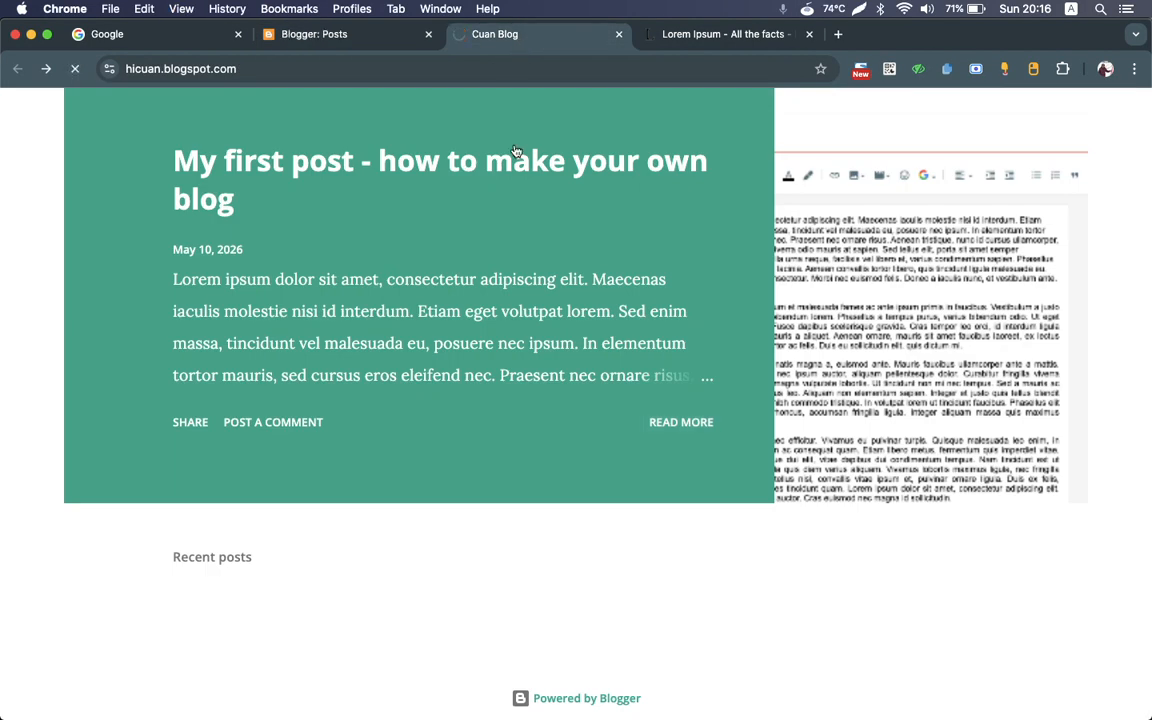
Step: Check how the two published posts are arranged on the live home page and in the Blogger post list
scroll(510, 281, down, 8)
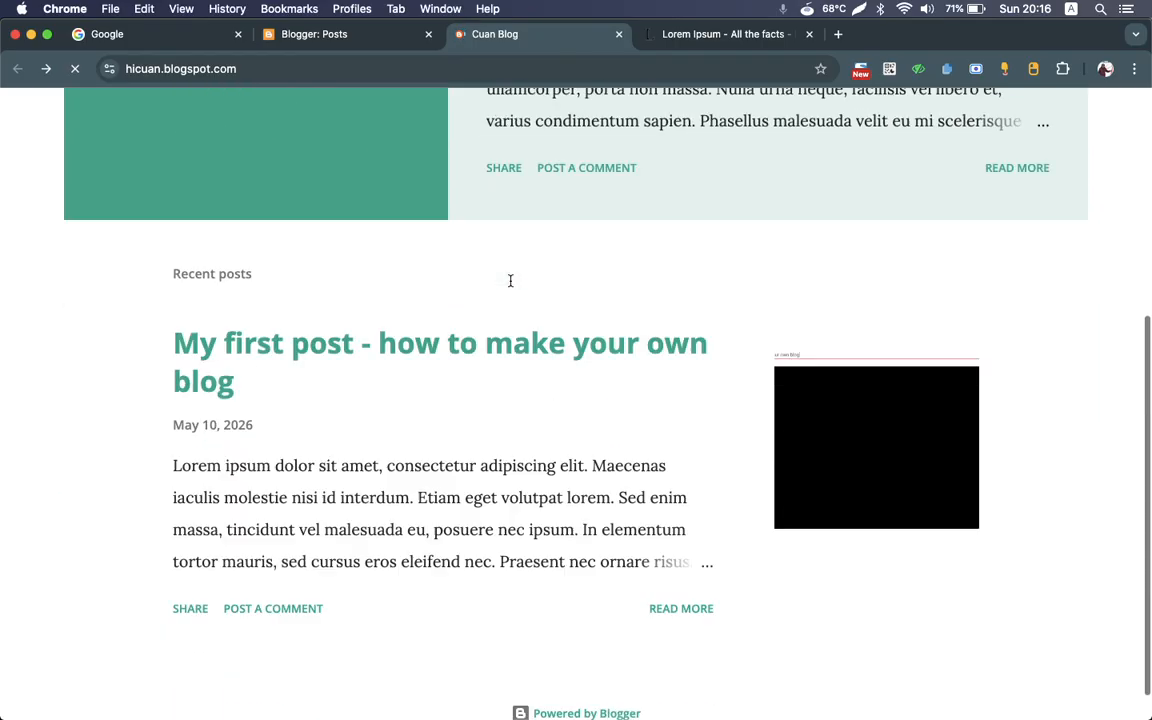
scroll(510, 281, up, 8)
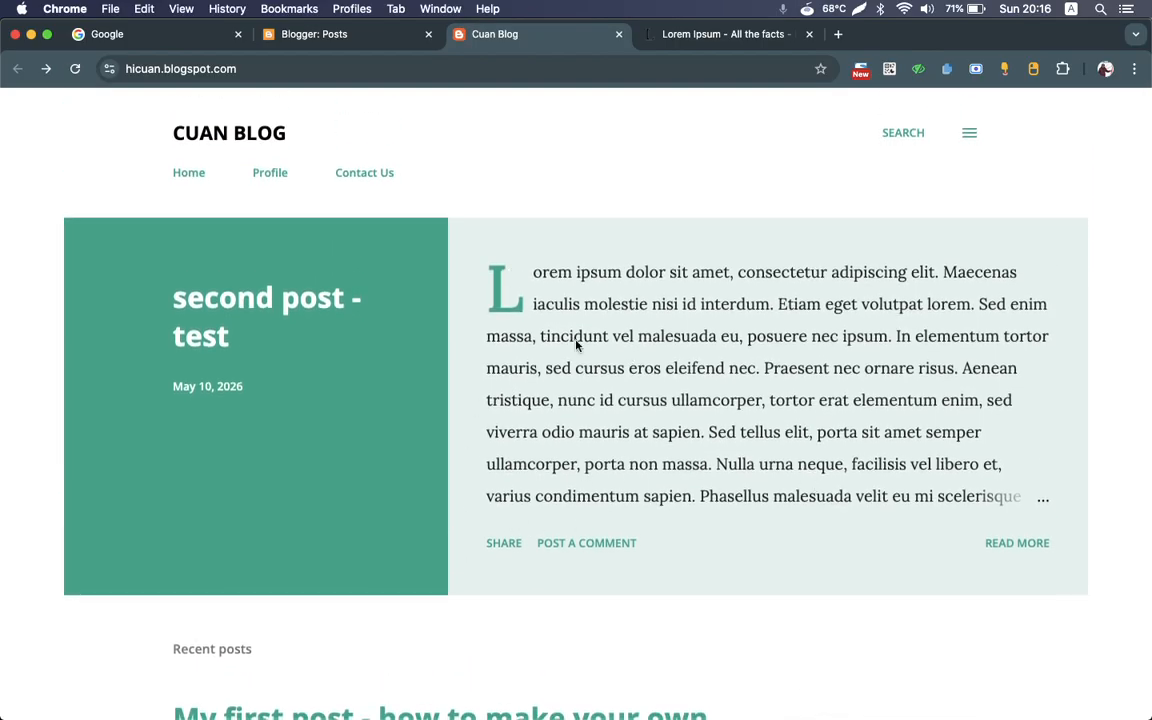
click(309, 36)
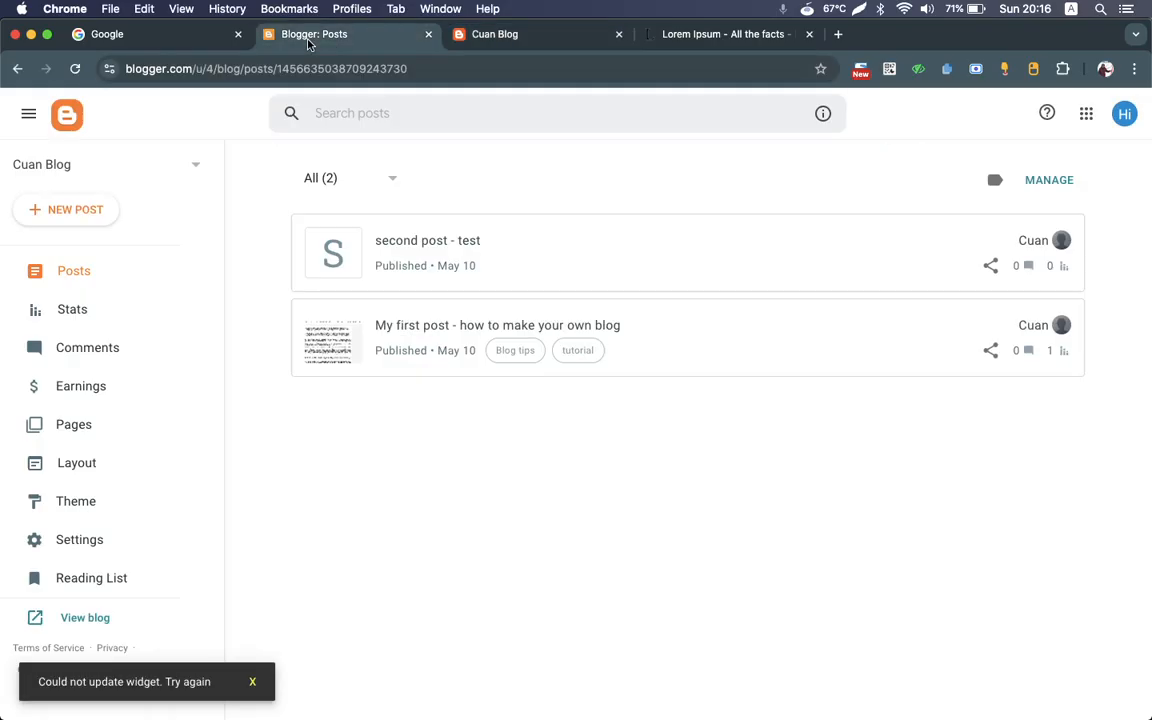
click(519, 40)
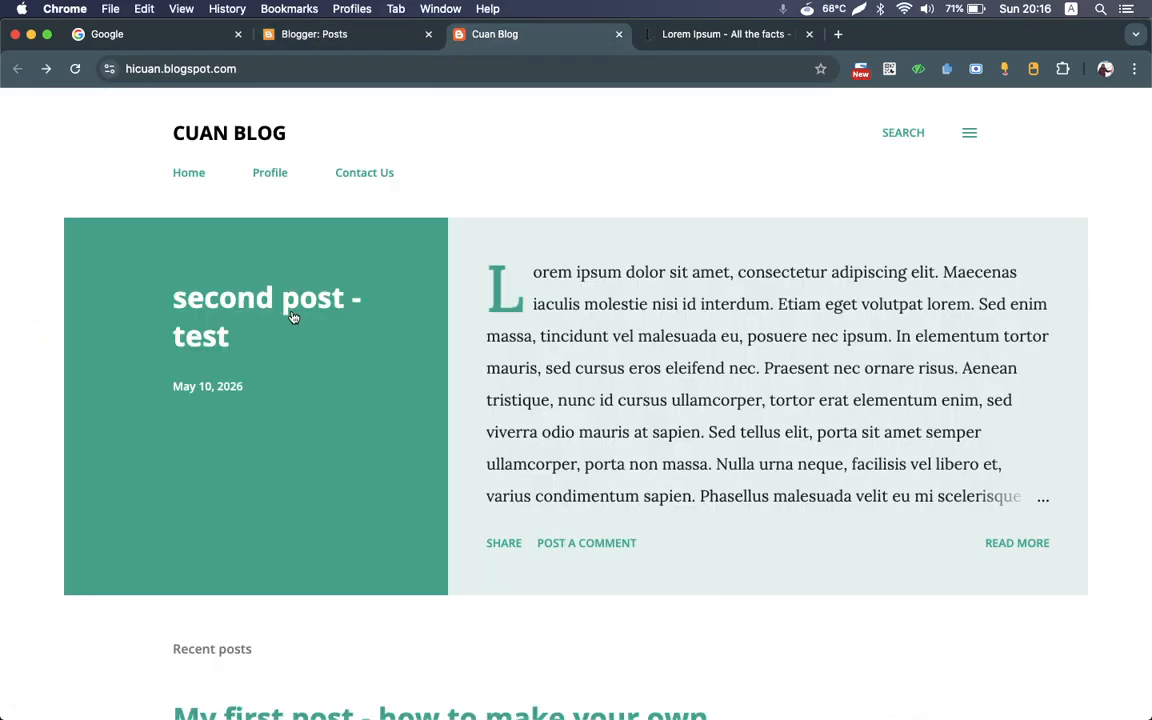
scroll(293, 317, down, 5)
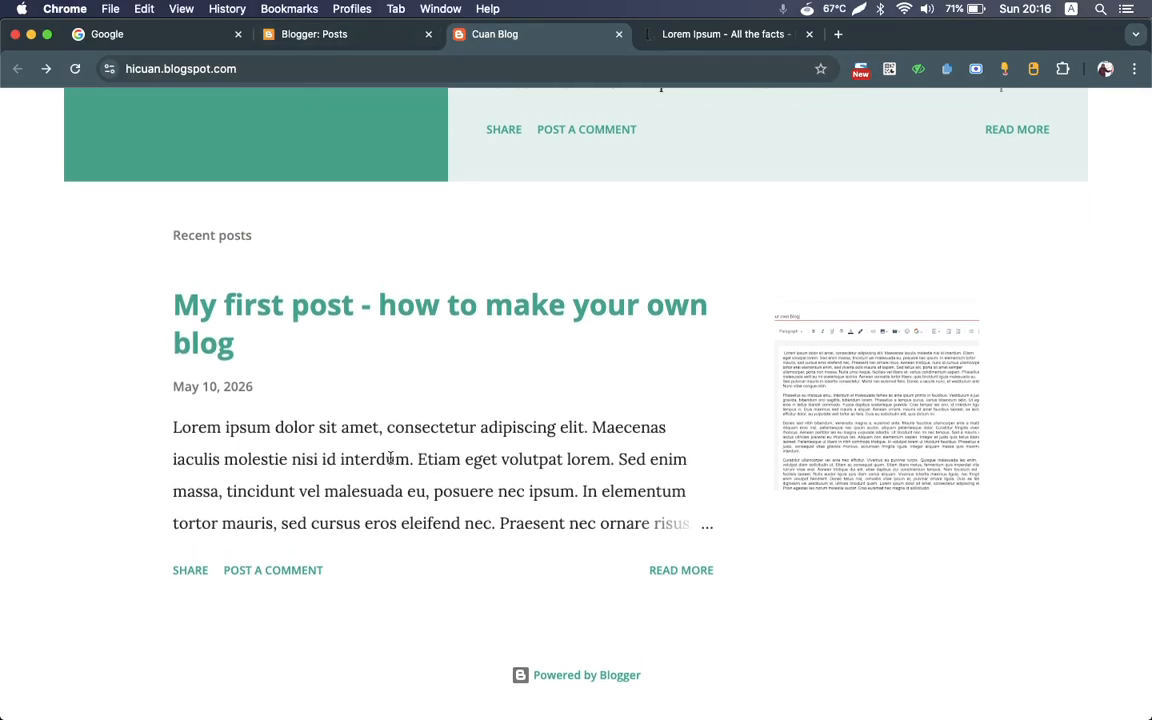
scroll(390, 458, up, 4)
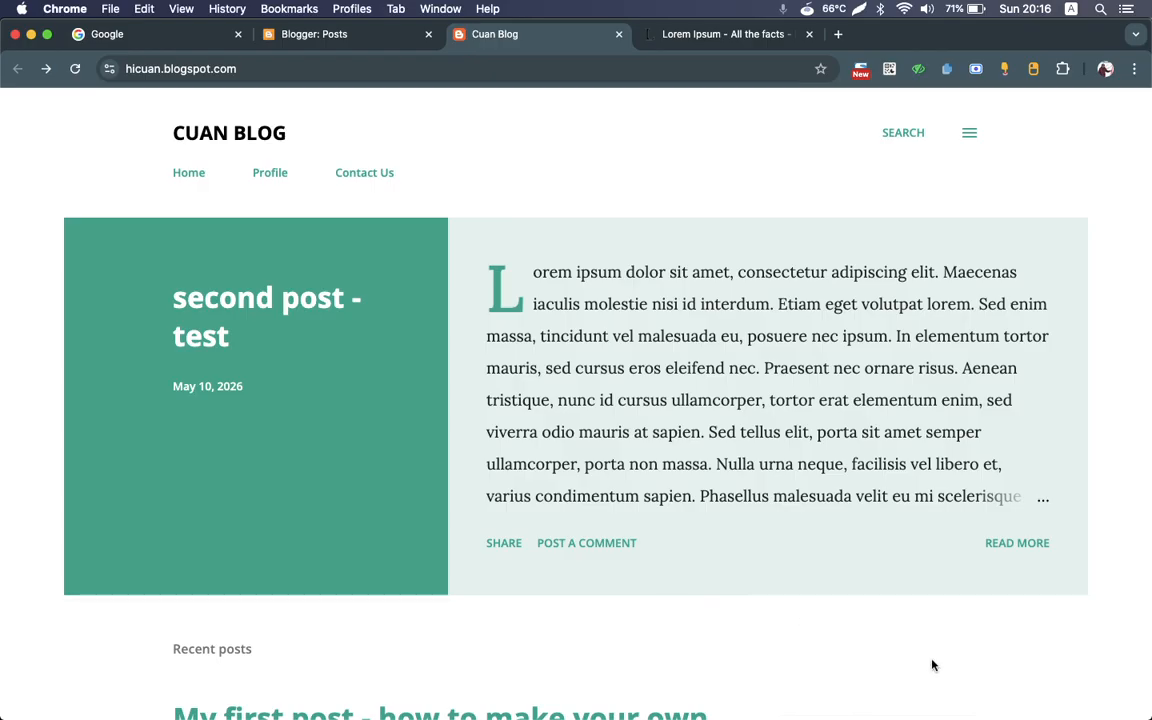
Step: Open the first post from the recent posts and view all posts with the label "tutorial"
scroll(931, 663, down, 2)
scroll(931, 663, down, 2)
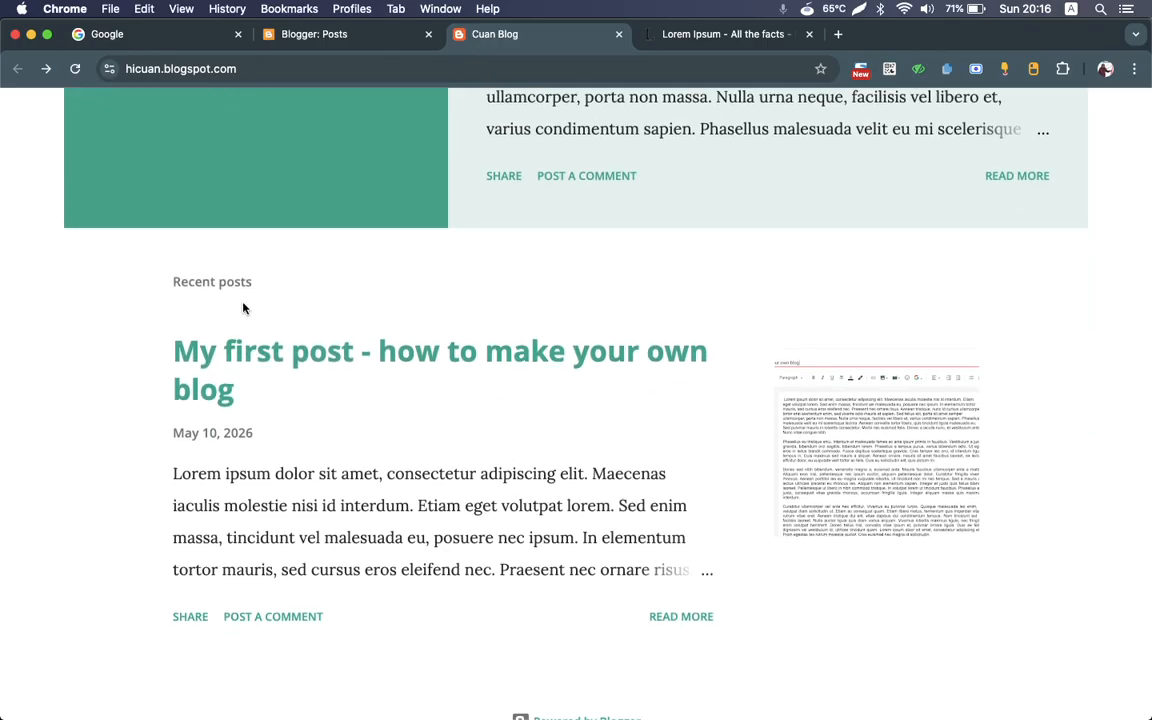
click(215, 313)
scroll(816, 541, down, 2)
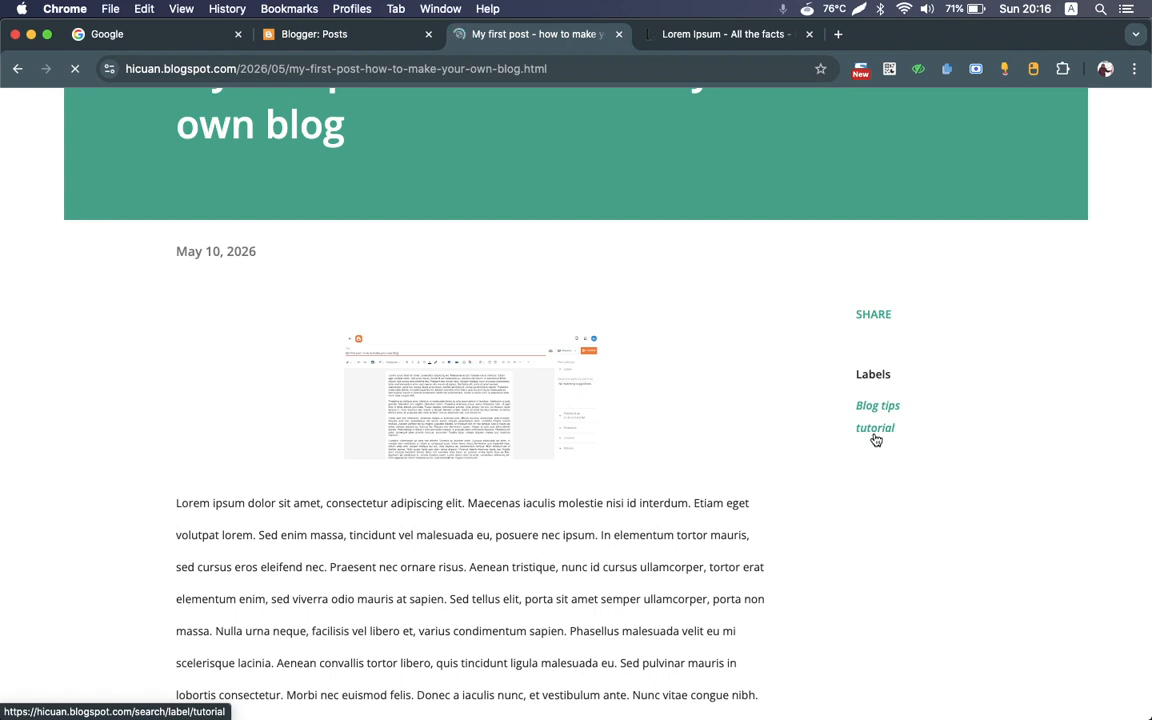
scroll(875, 440, down, 1)
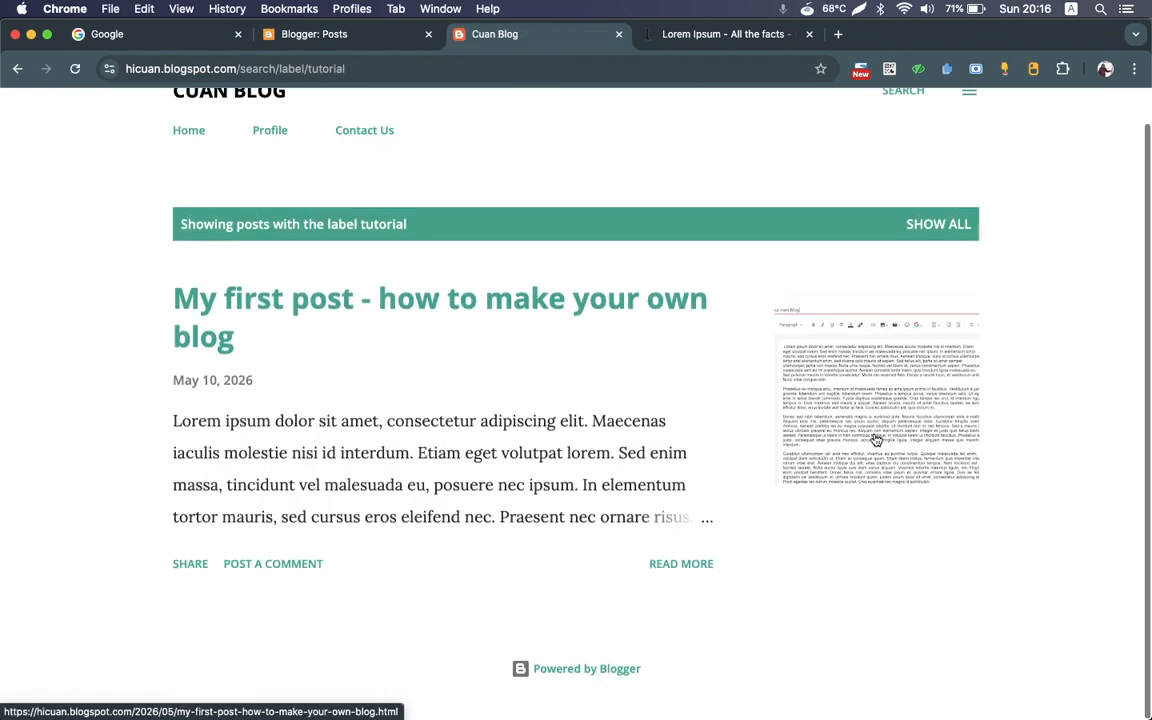
scroll(875, 440, up, 1)
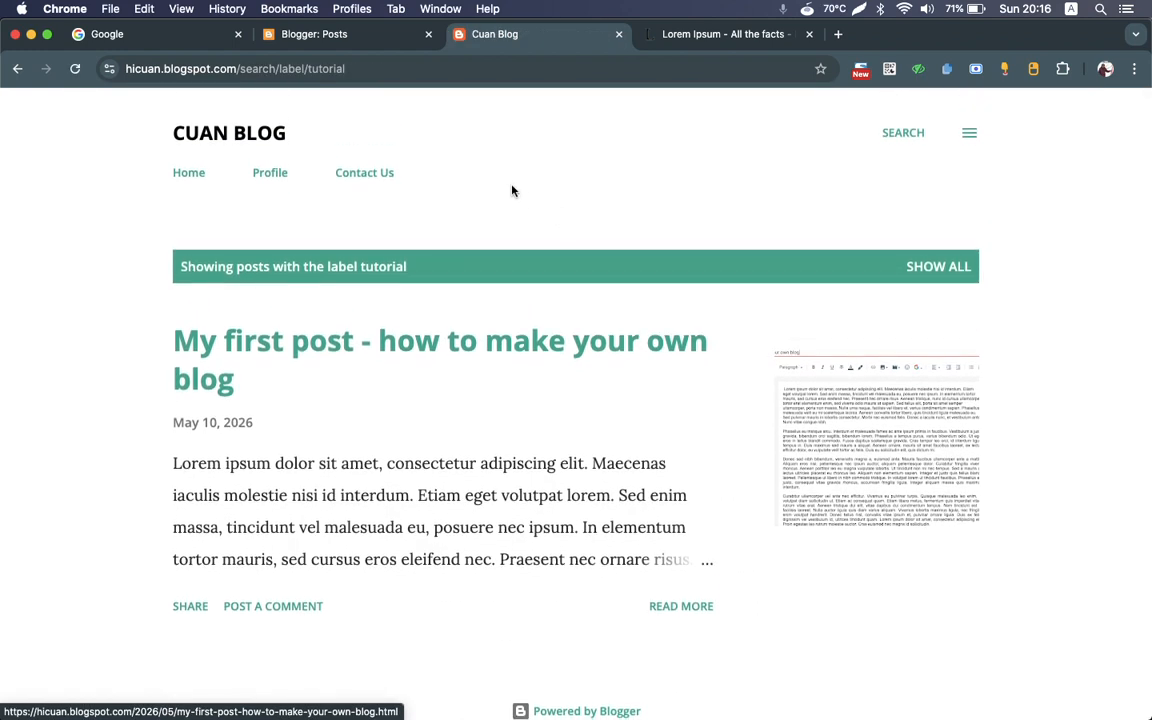
Step: Open the blog's settings in Blogger and look through the sections from Basic down to Formatting and Meta tags
click(298, 36)
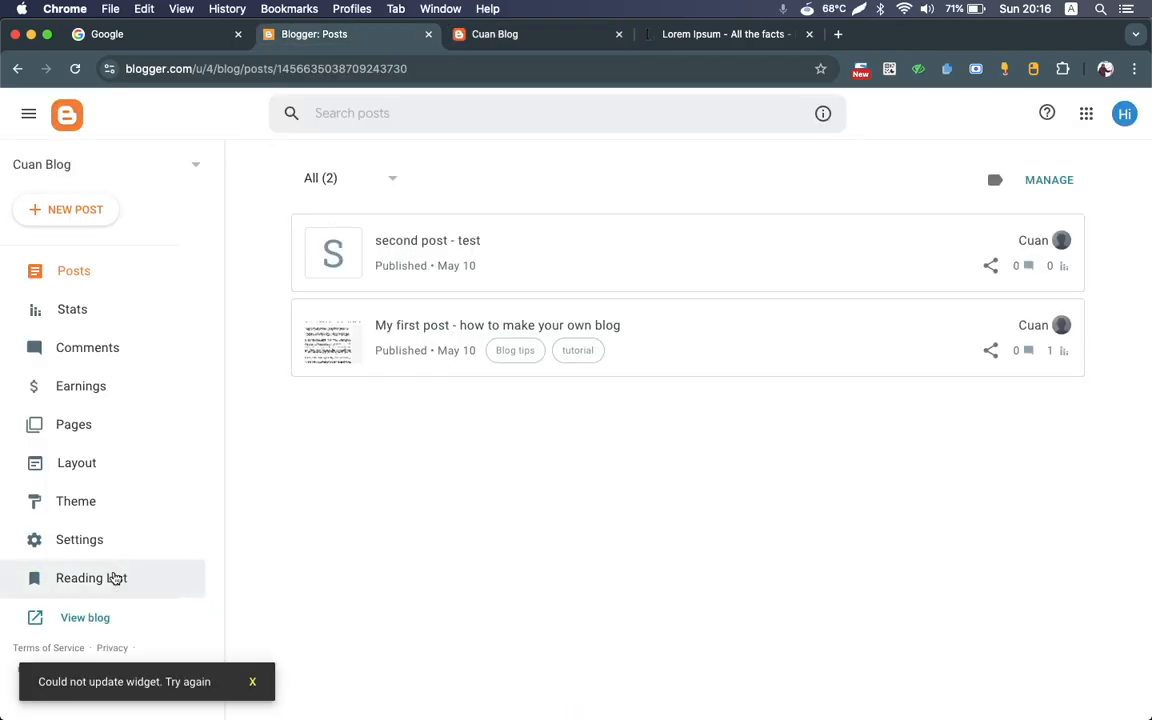
click(90, 546)
scroll(476, 455, down, 12)
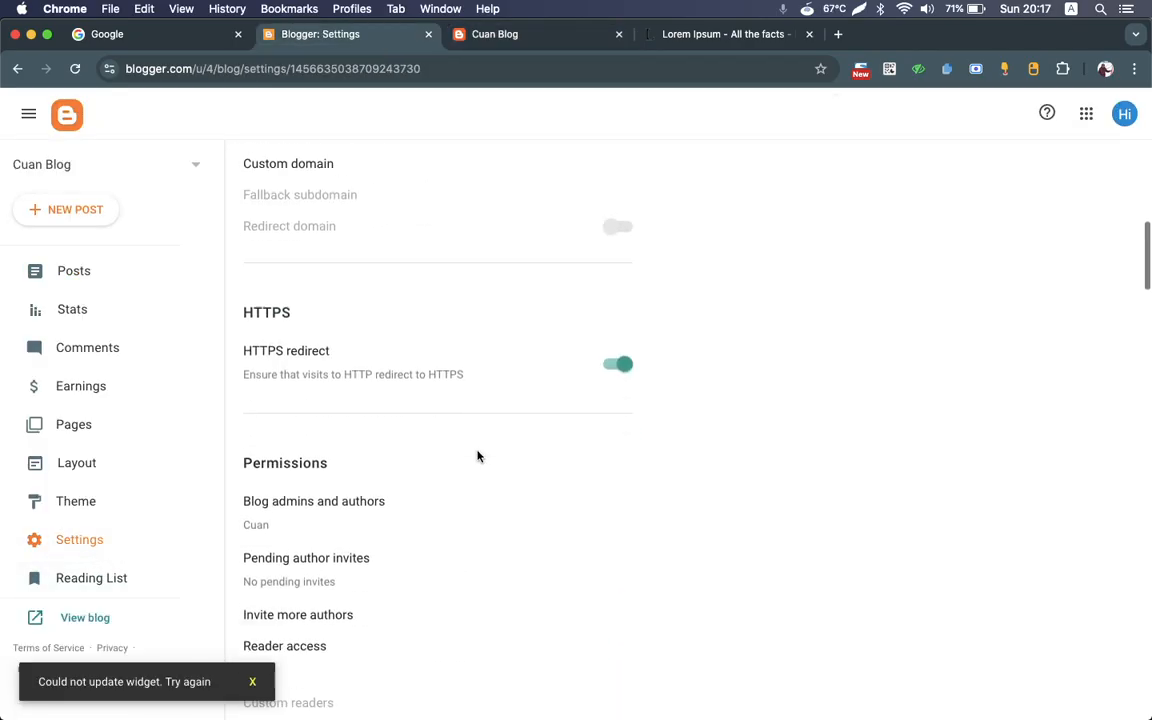
scroll(477, 456, down, 10)
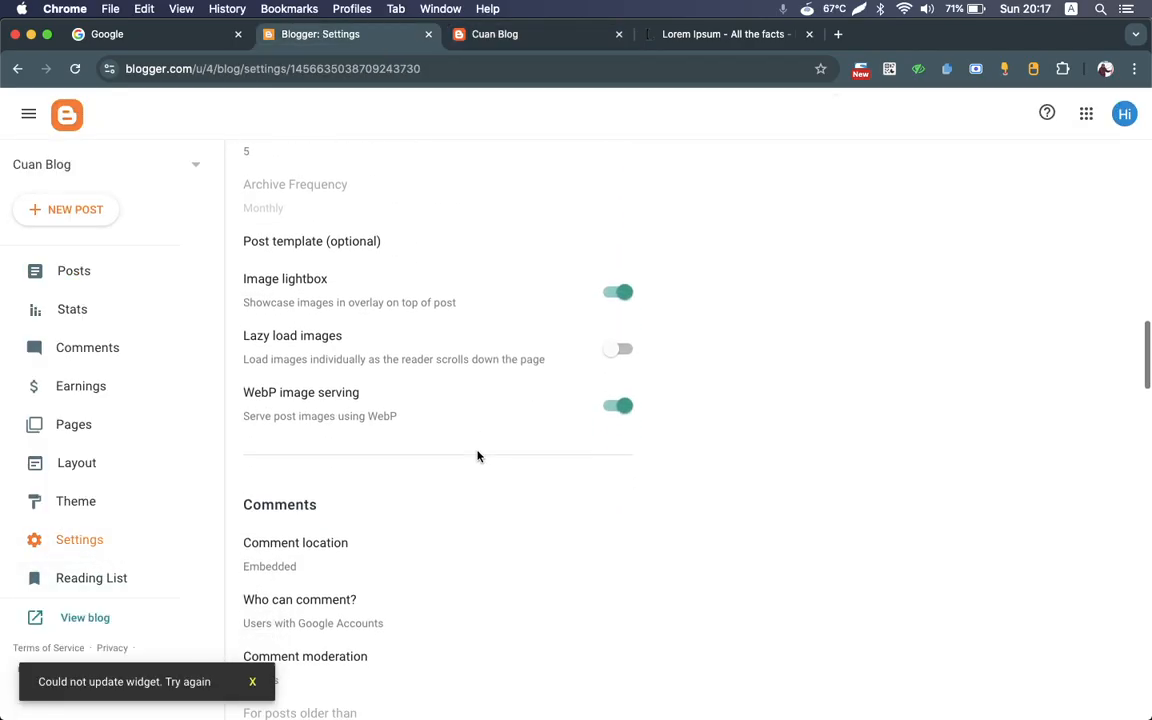
scroll(477, 456, down, 10)
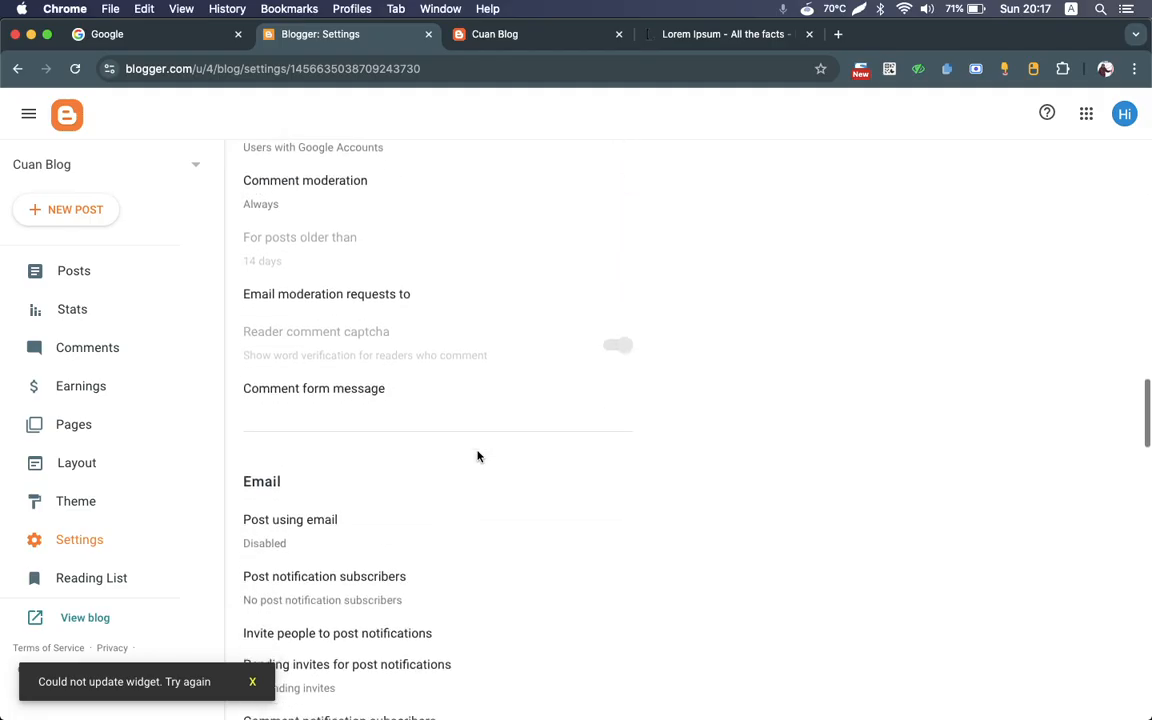
scroll(477, 456, down, 4)
scroll(477, 456, up, 11)
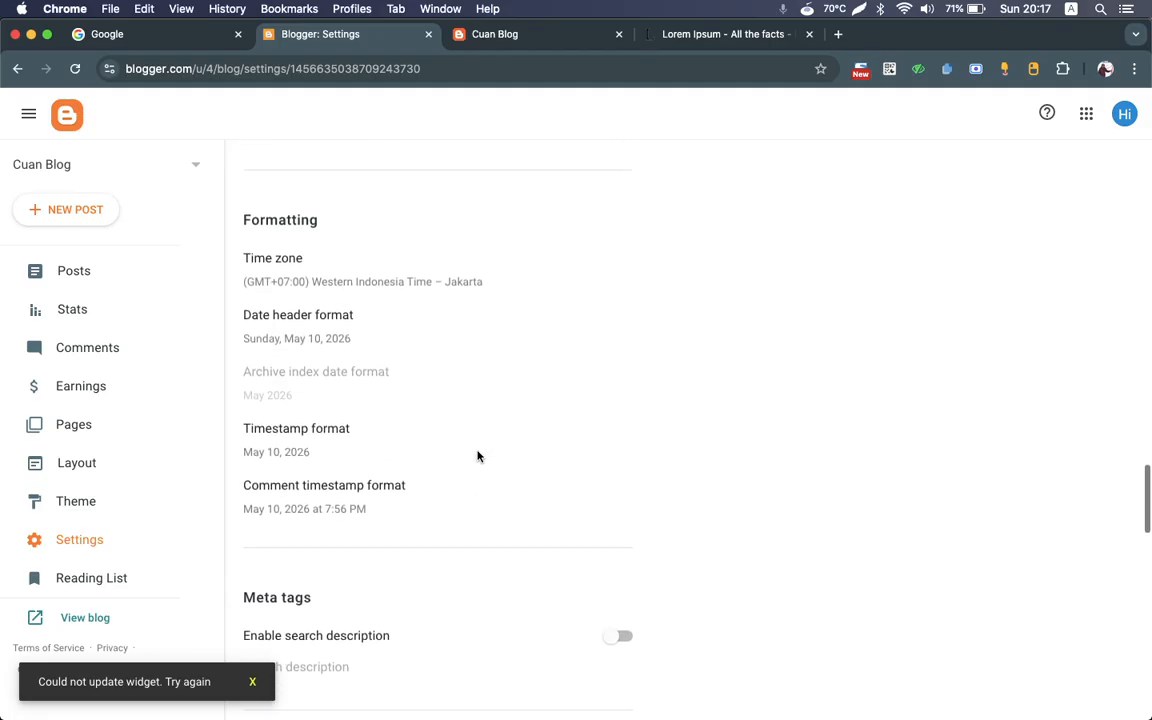
scroll(477, 456, up, 20)
scroll(477, 456, down, 5)
scroll(477, 456, up, 9)
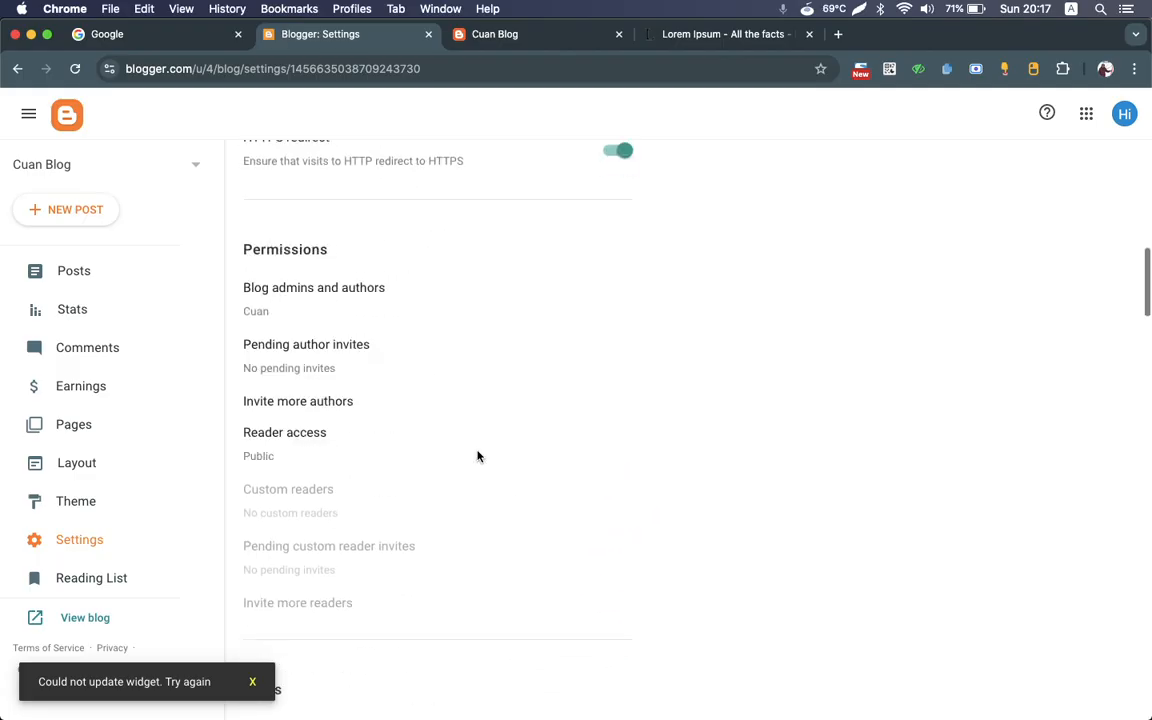
scroll(477, 456, up, 6)
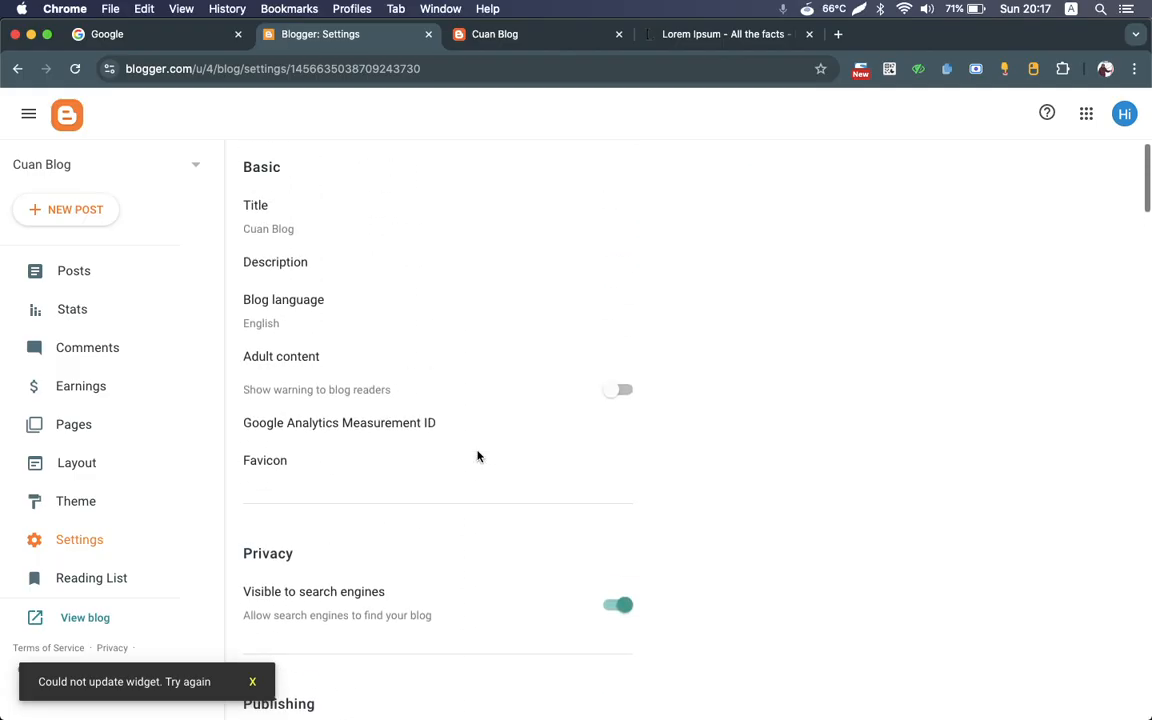
scroll(477, 456, down, 10)
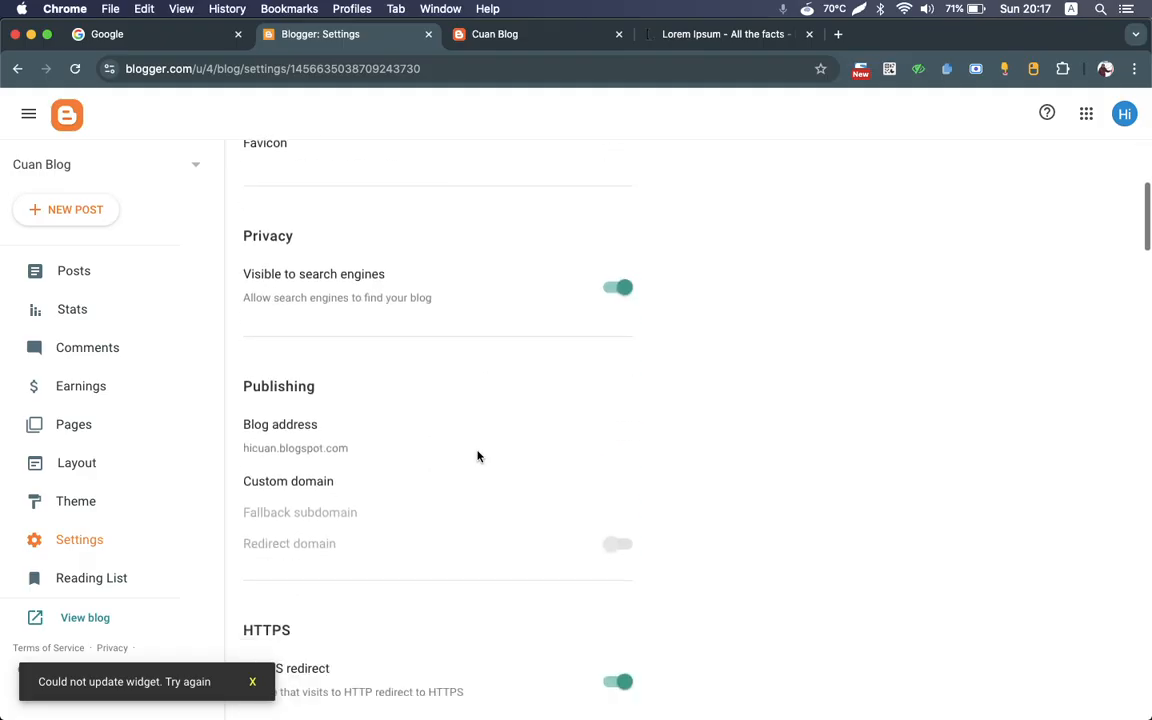
scroll(477, 456, down, 5)
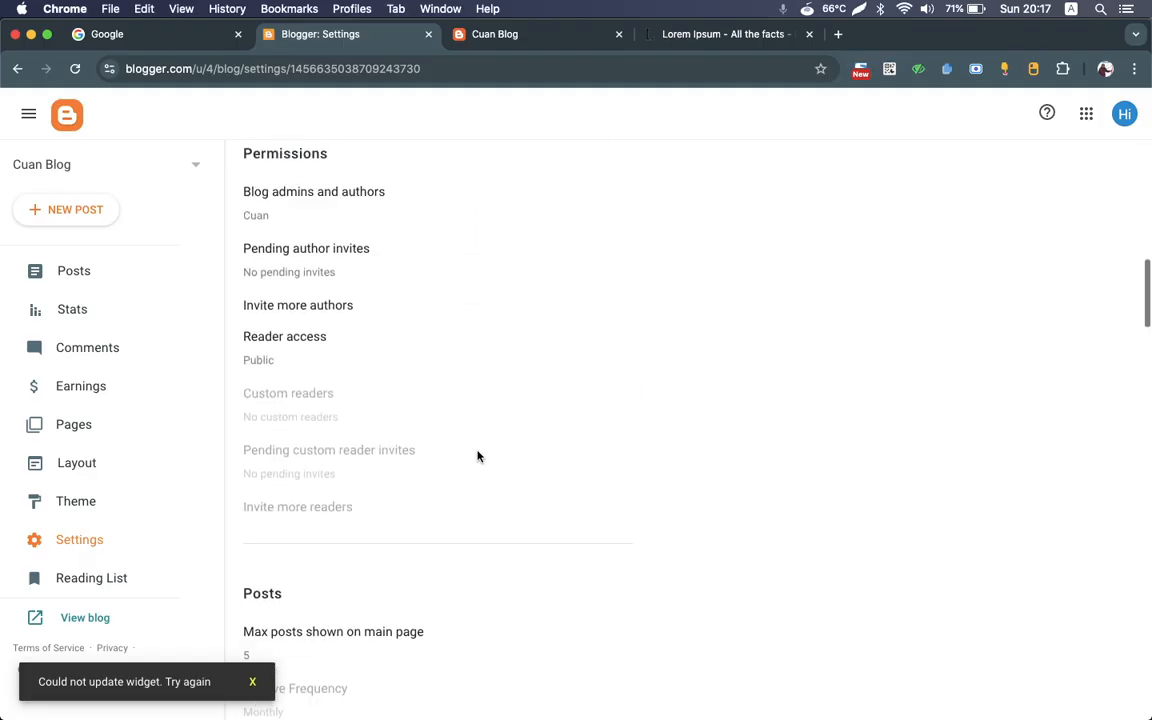
scroll(477, 456, up, 3)
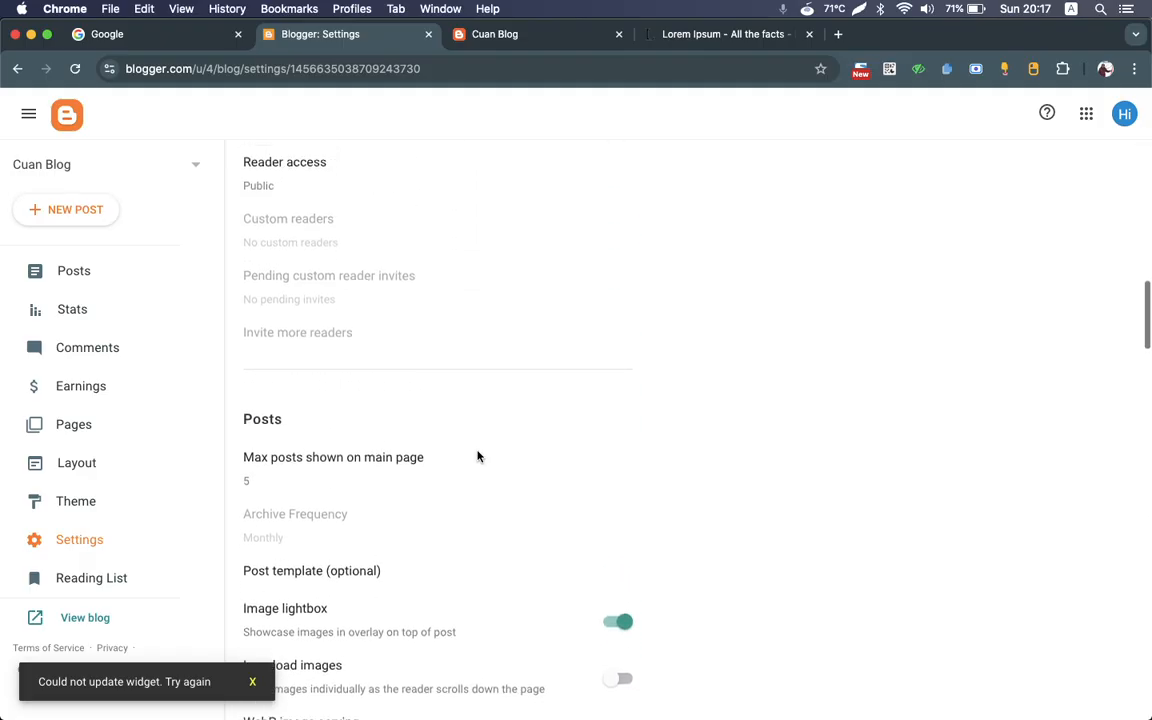
scroll(477, 456, up, 2)
scroll(477, 456, down, 10)
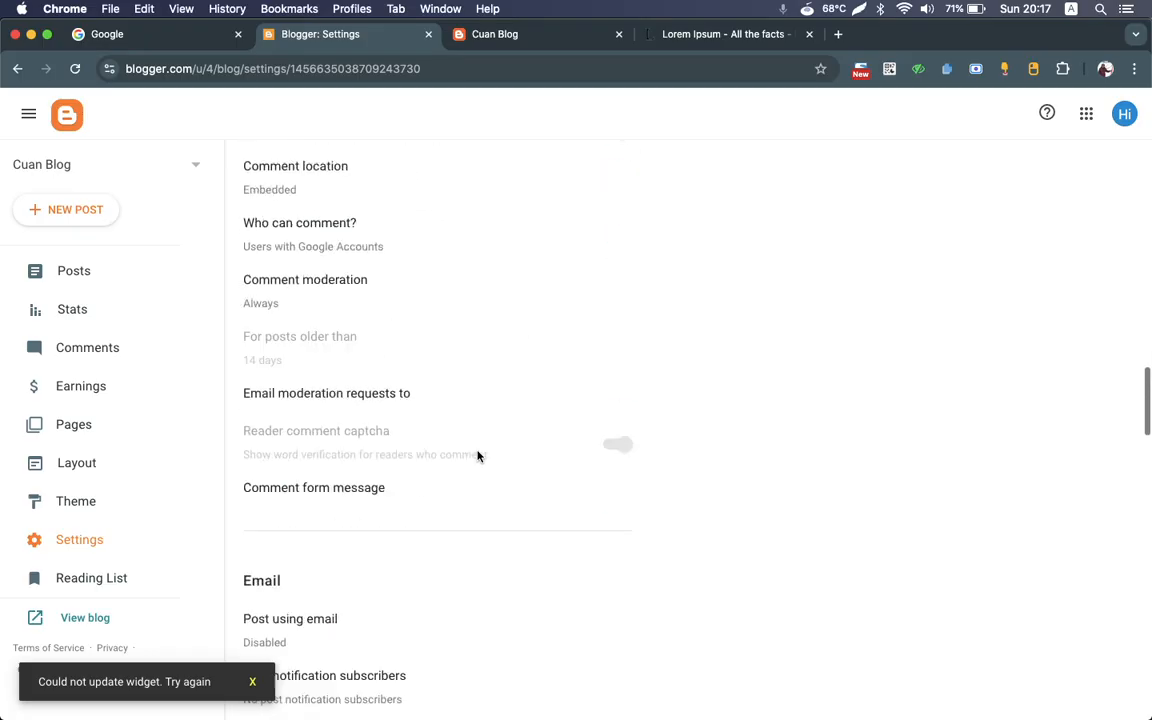
scroll(477, 456, down, 10)
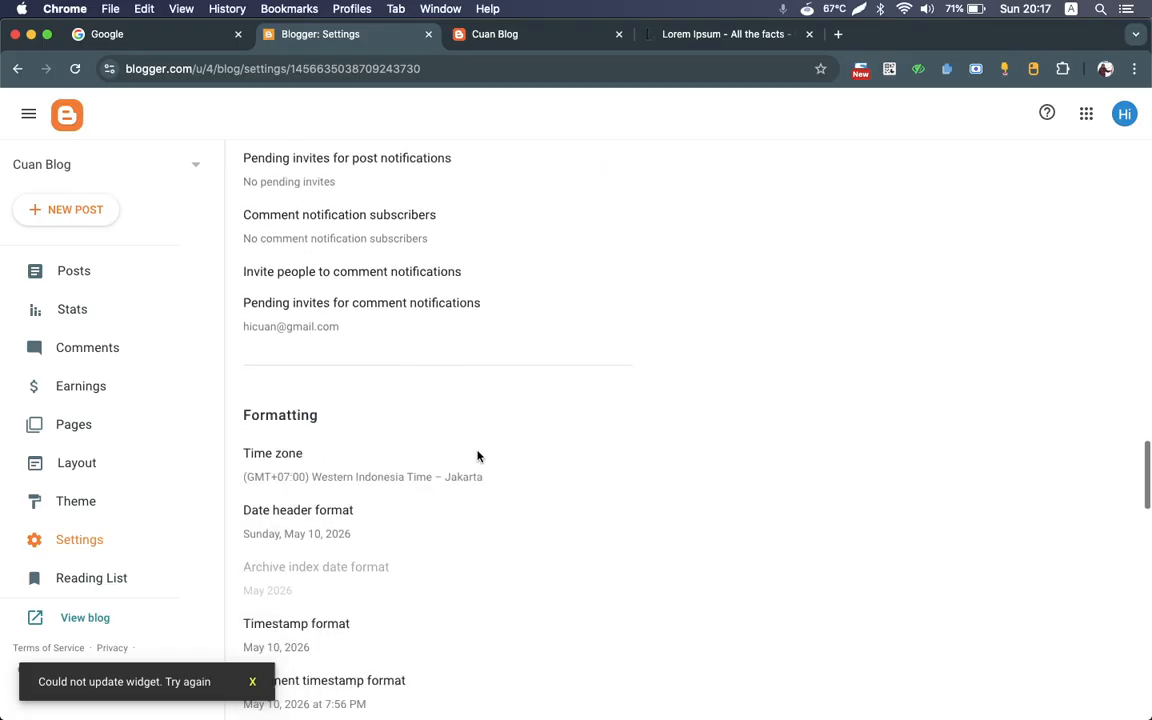
Step: Search the settings page for "jum" and set the Allow blog feed option to Full, saving the change
key(super+f)
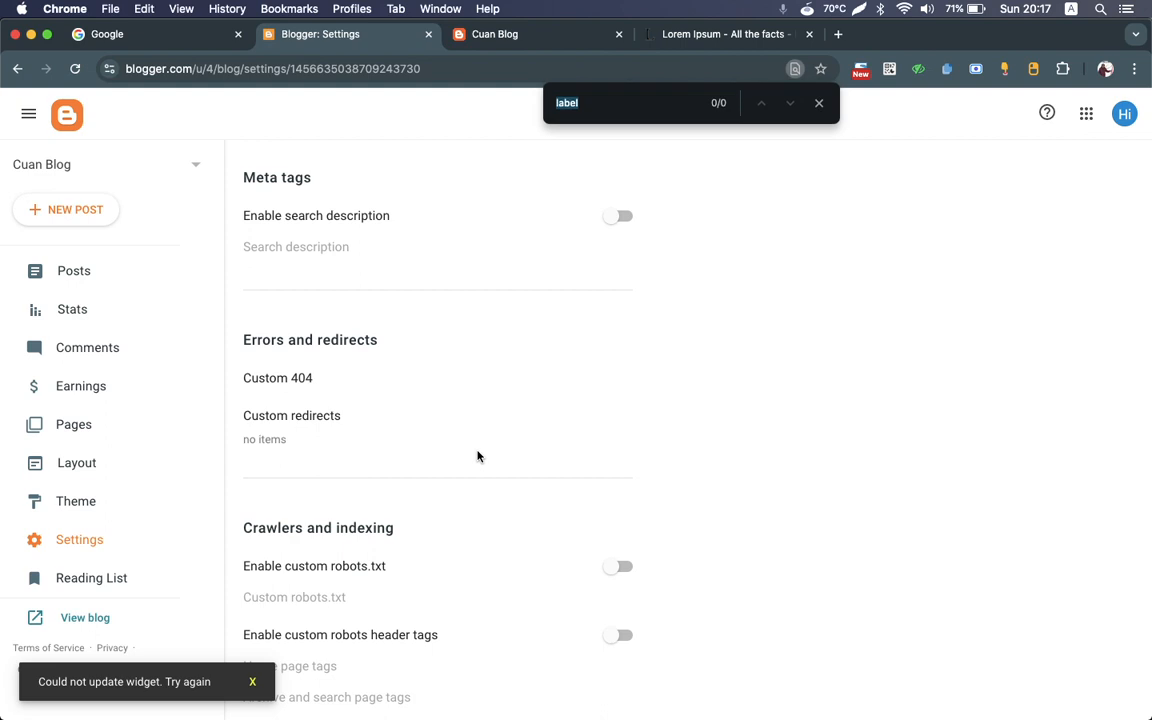
text(jum)
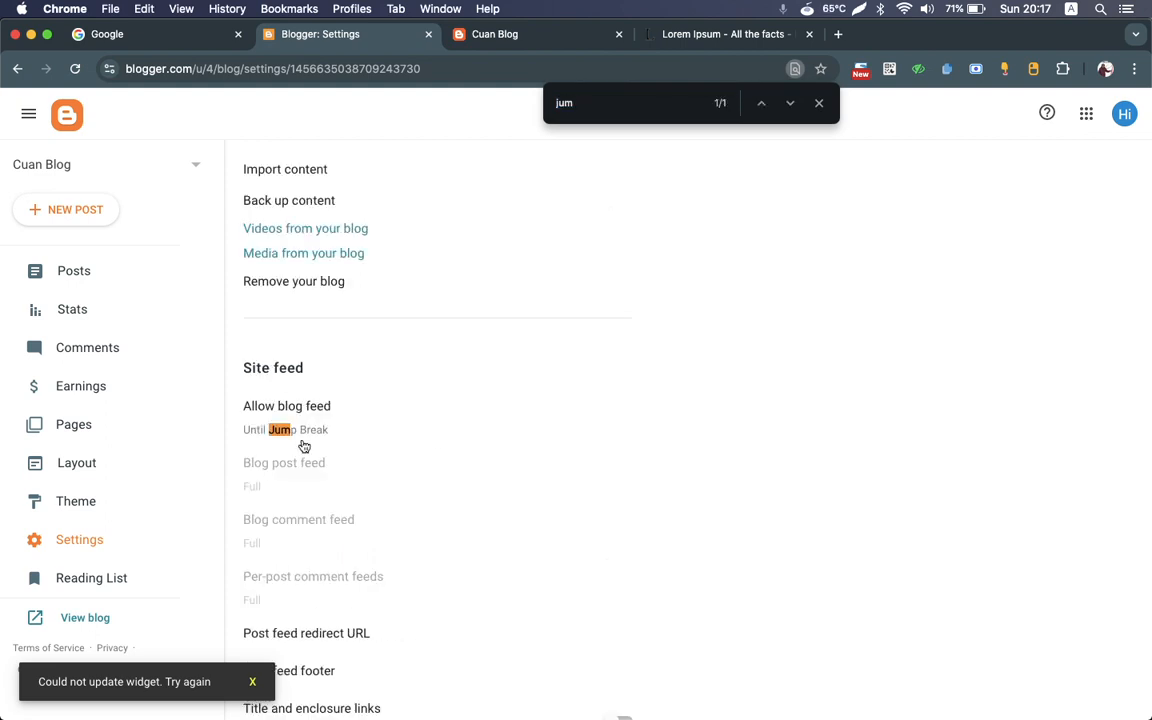
click(273, 409)
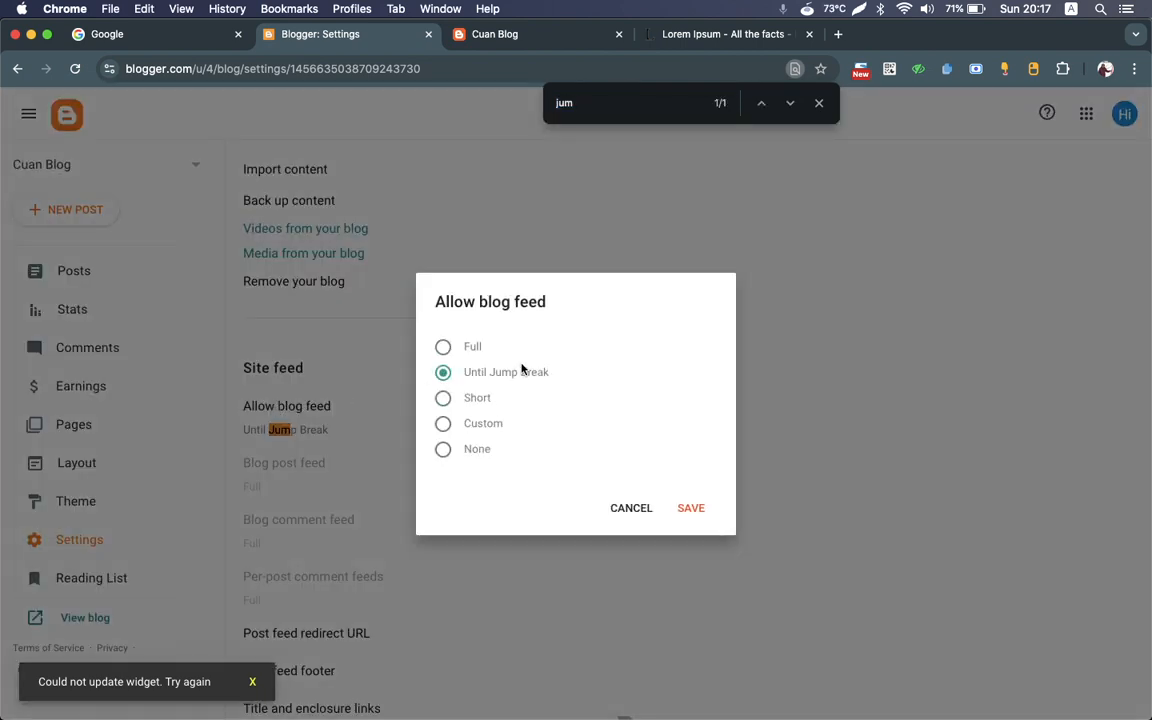
click(692, 507)
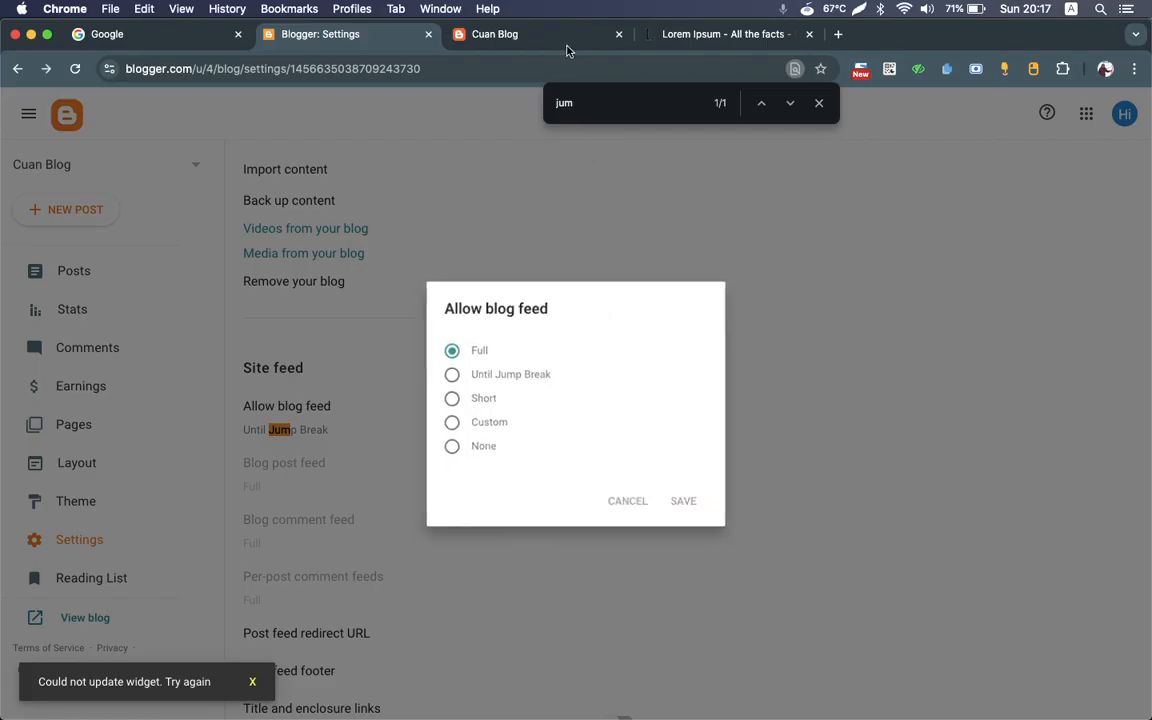
Step: Switch to the live blog, go to its home page and check how both post previews are displayed
click(521, 40)
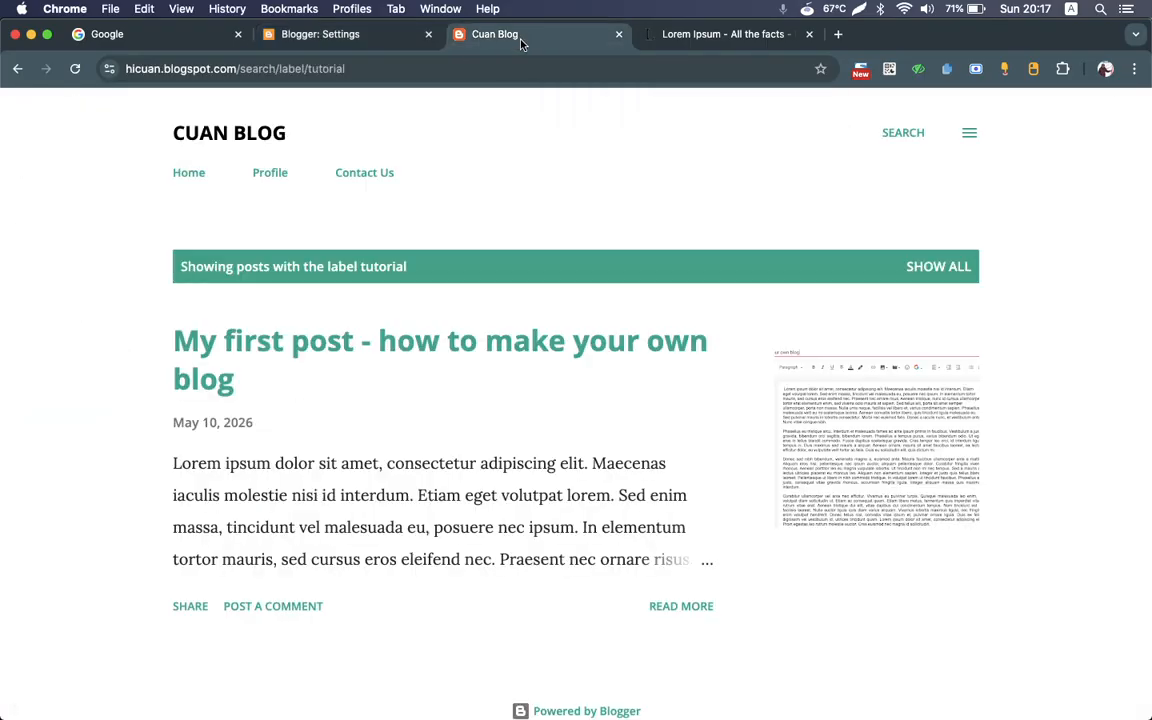
click(191, 174)
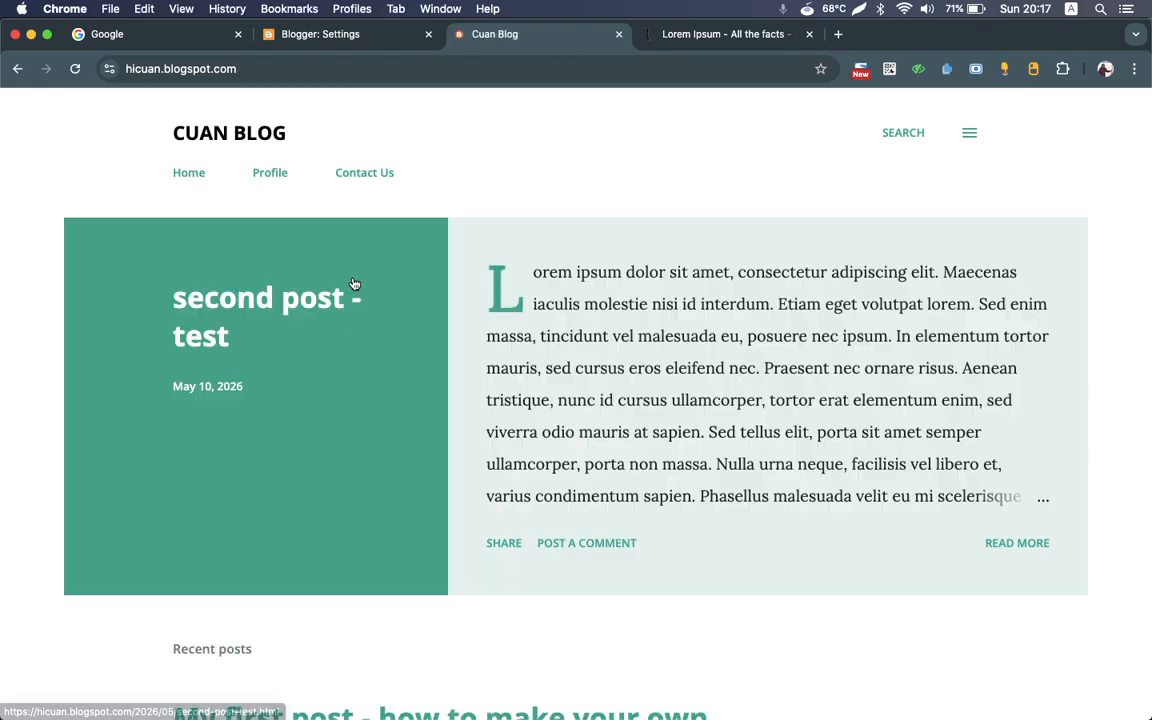
scroll(483, 375, down, 4)
scroll(484, 376, down, 1)
scroll(484, 376, up, 5)
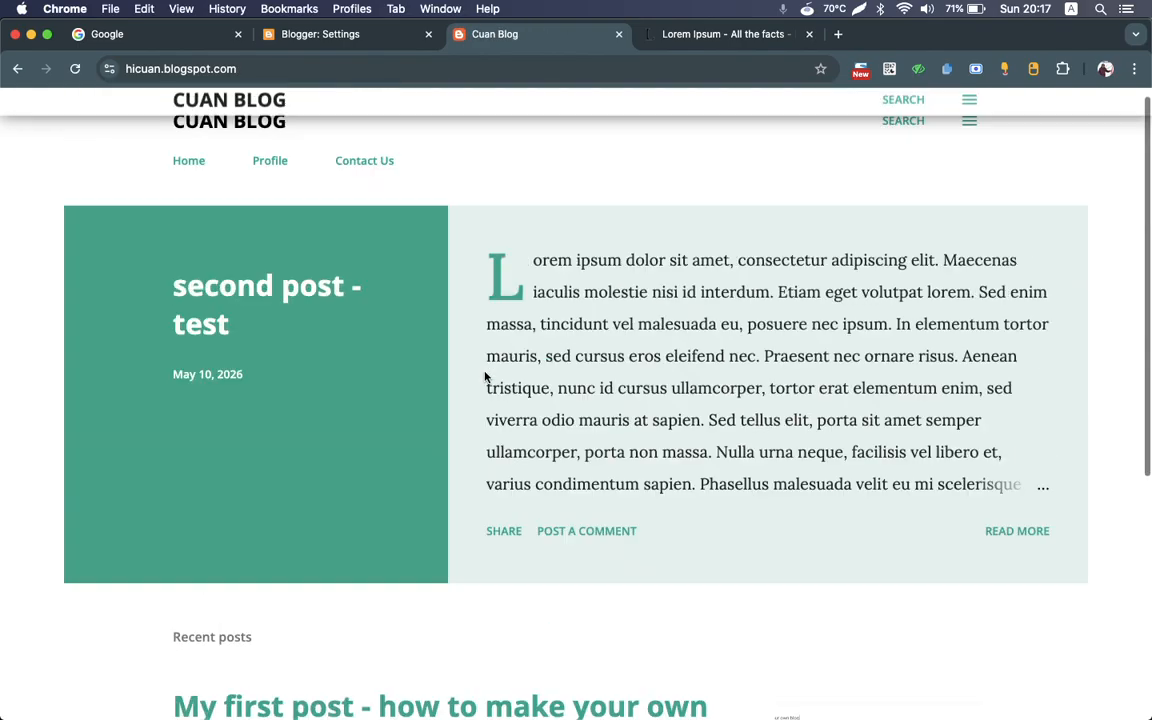
scroll(484, 376, down, 5)
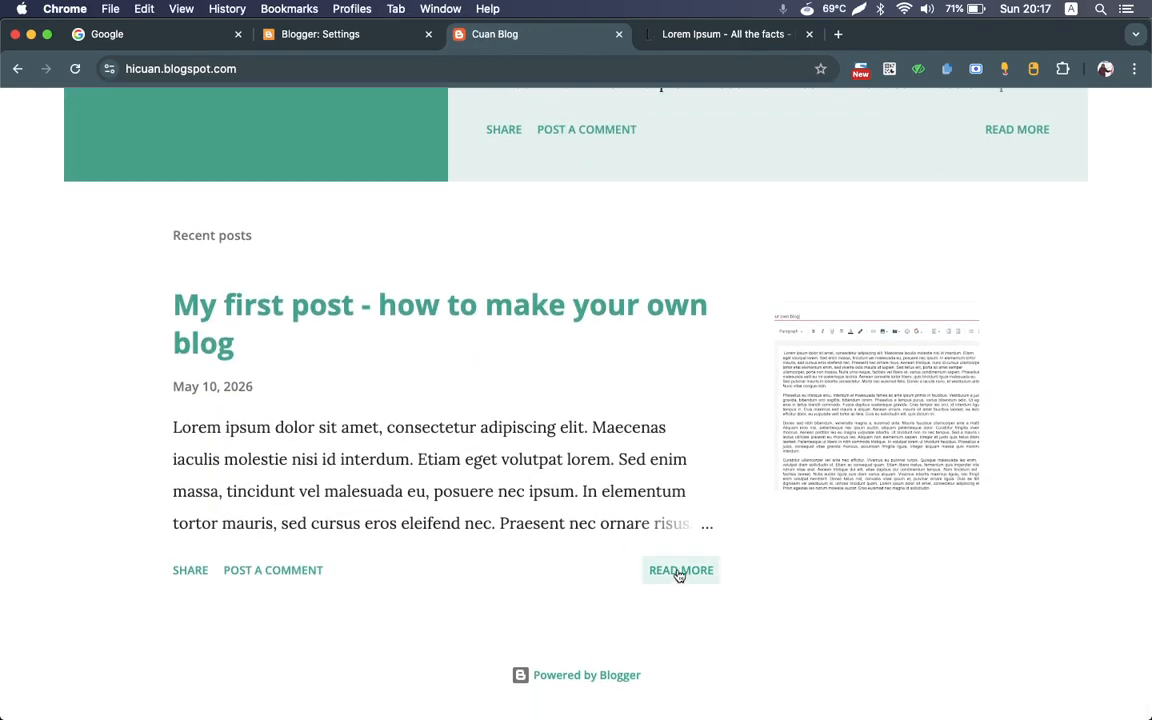
Step: Open the full first post from its preview under recent posts, skim it and return to the home page
click(683, 571)
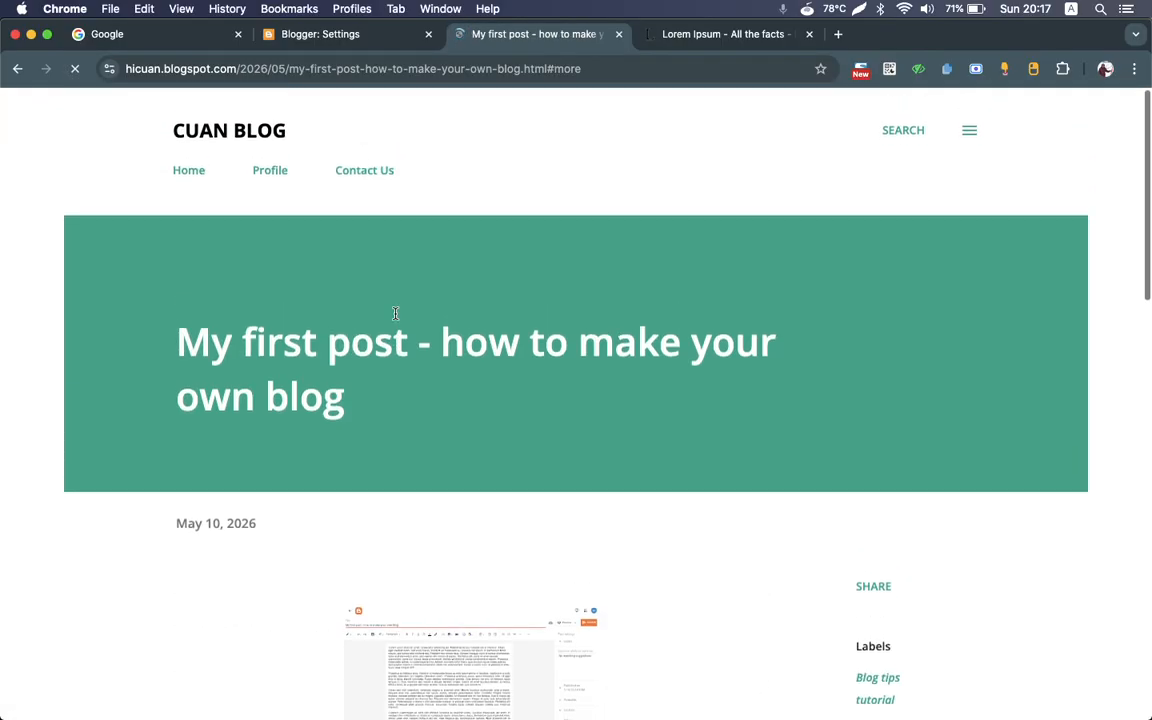
scroll(393, 316, down, 5)
scroll(394, 319, up, 5)
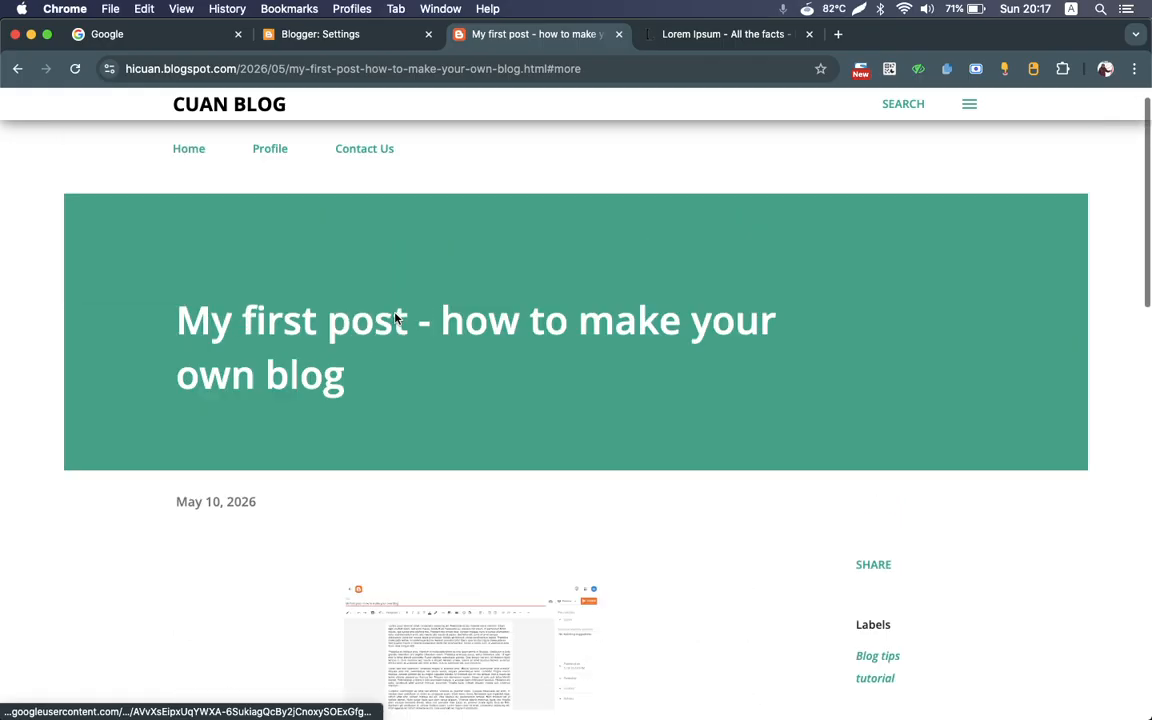
click(16, 69)
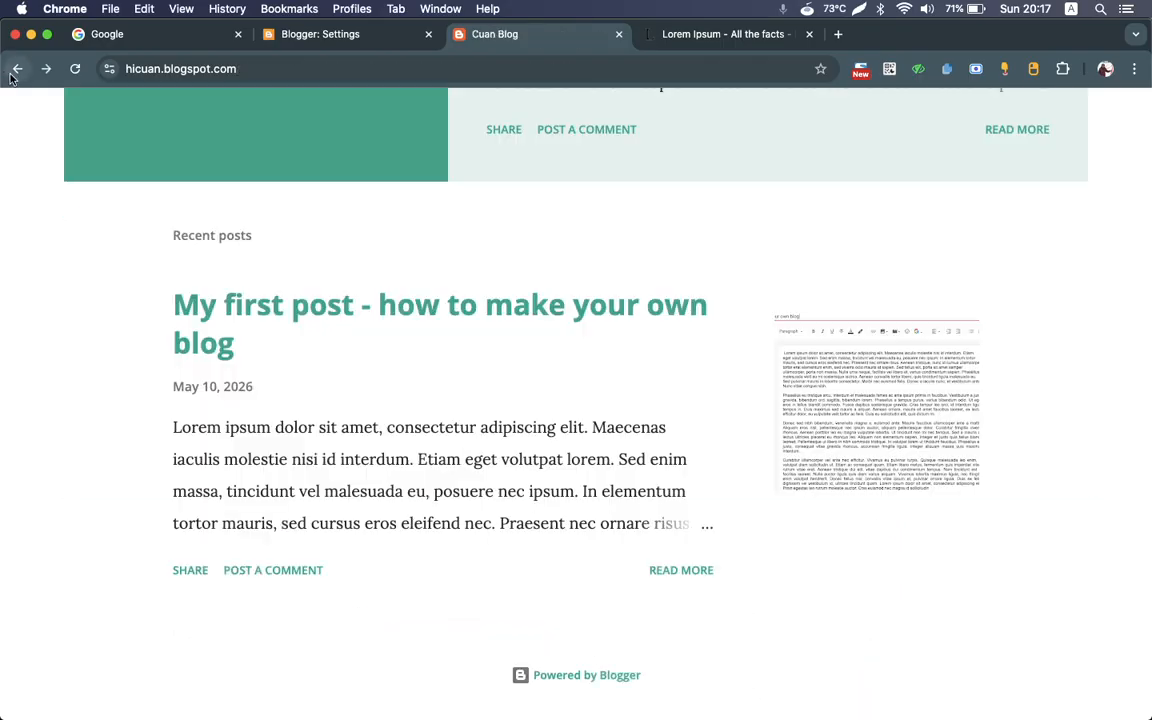
Step: Open the full "second post - test" from the featured preview and return to the home page
scroll(387, 324, up, 3)
scroll(387, 324, up, 2)
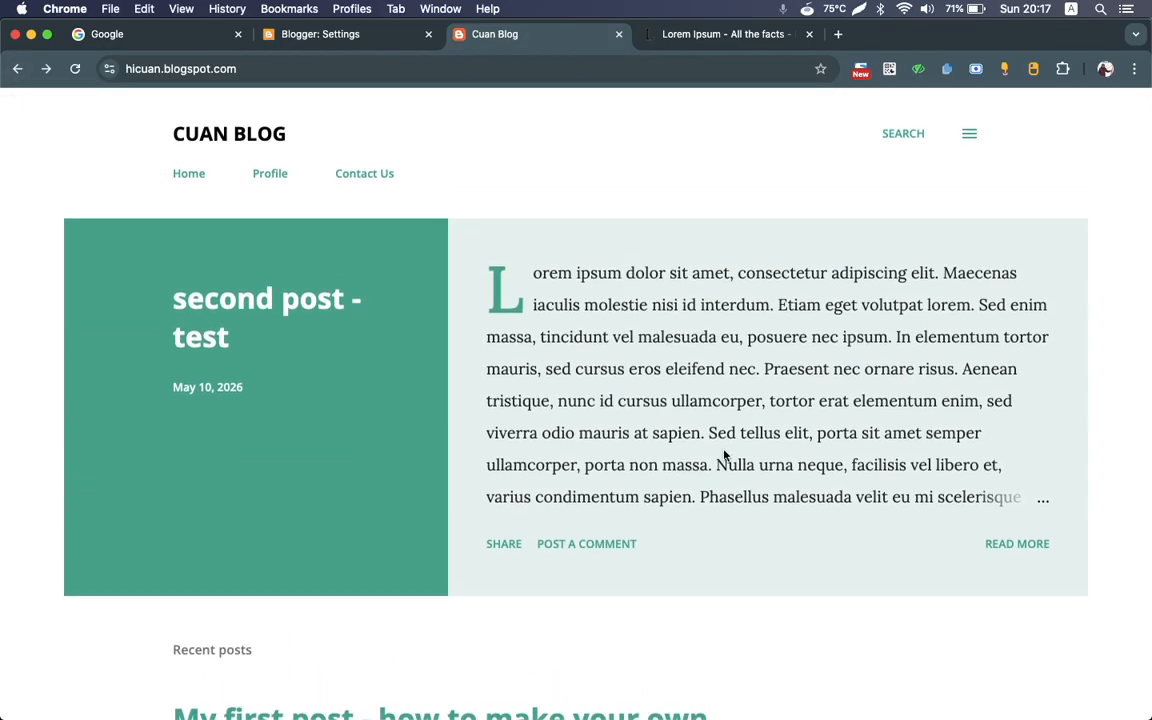
click(1017, 542)
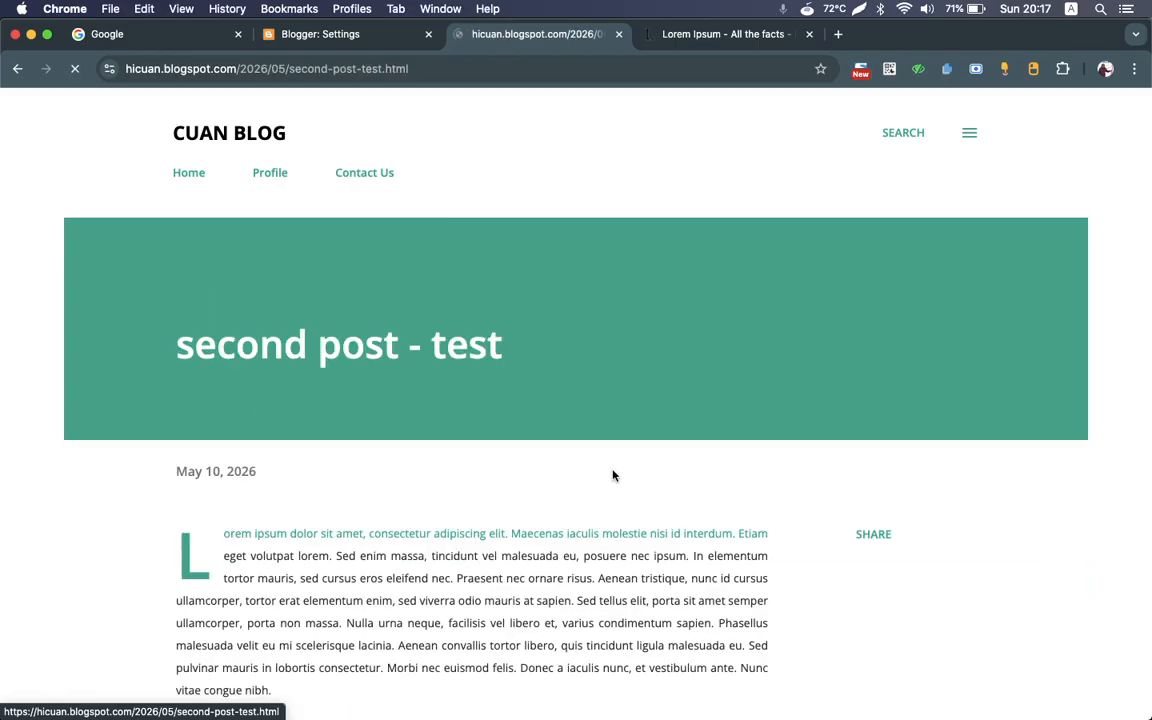
click(16, 70)
Step: Reopen the first post from the recent posts and list the posts labelled "tutorial"
scroll(600, 420, down, 5)
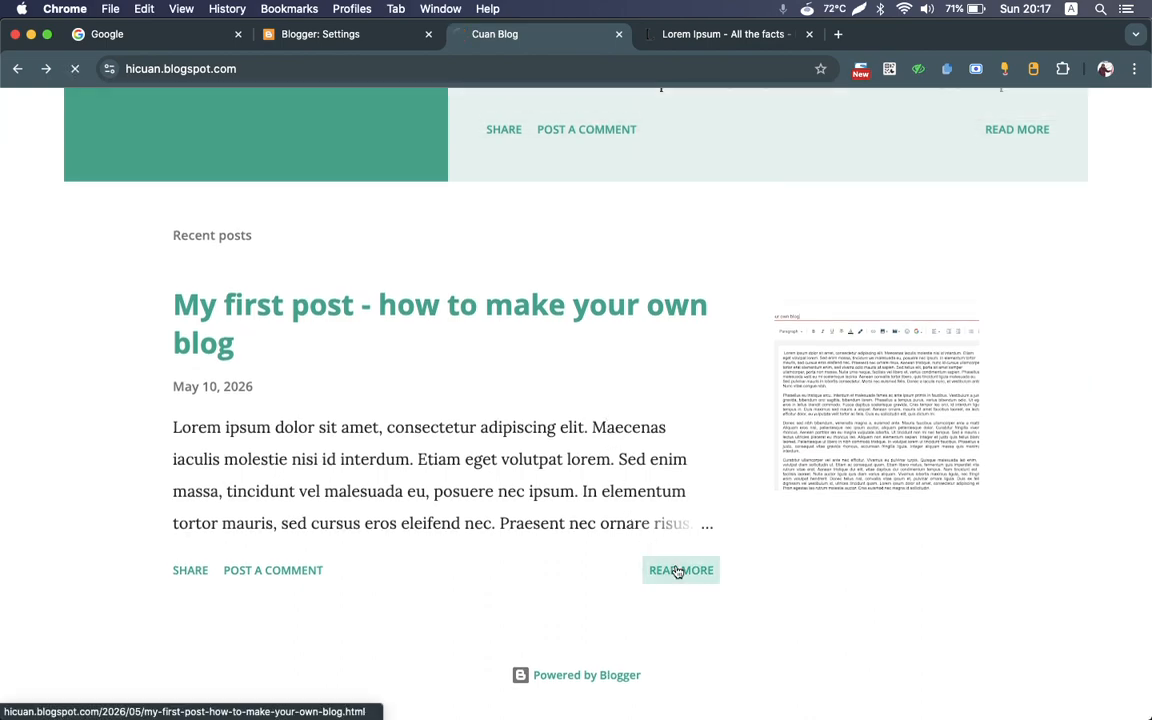
click(678, 569)
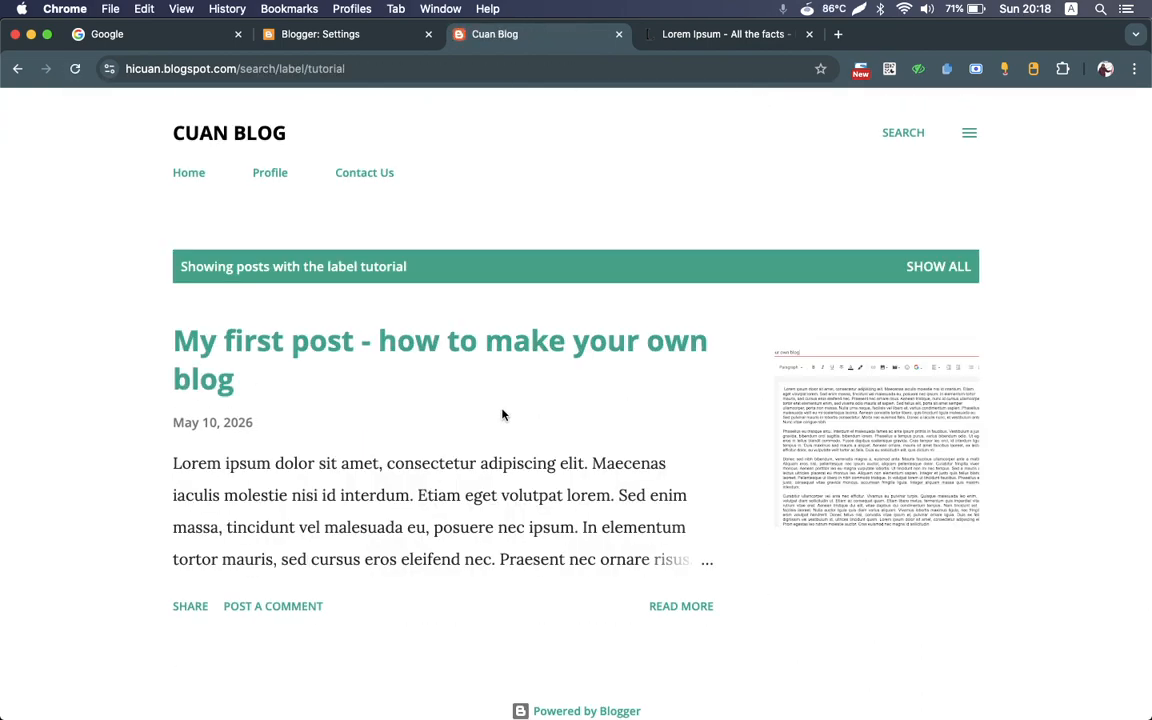
scroll(503, 414, down, 1)
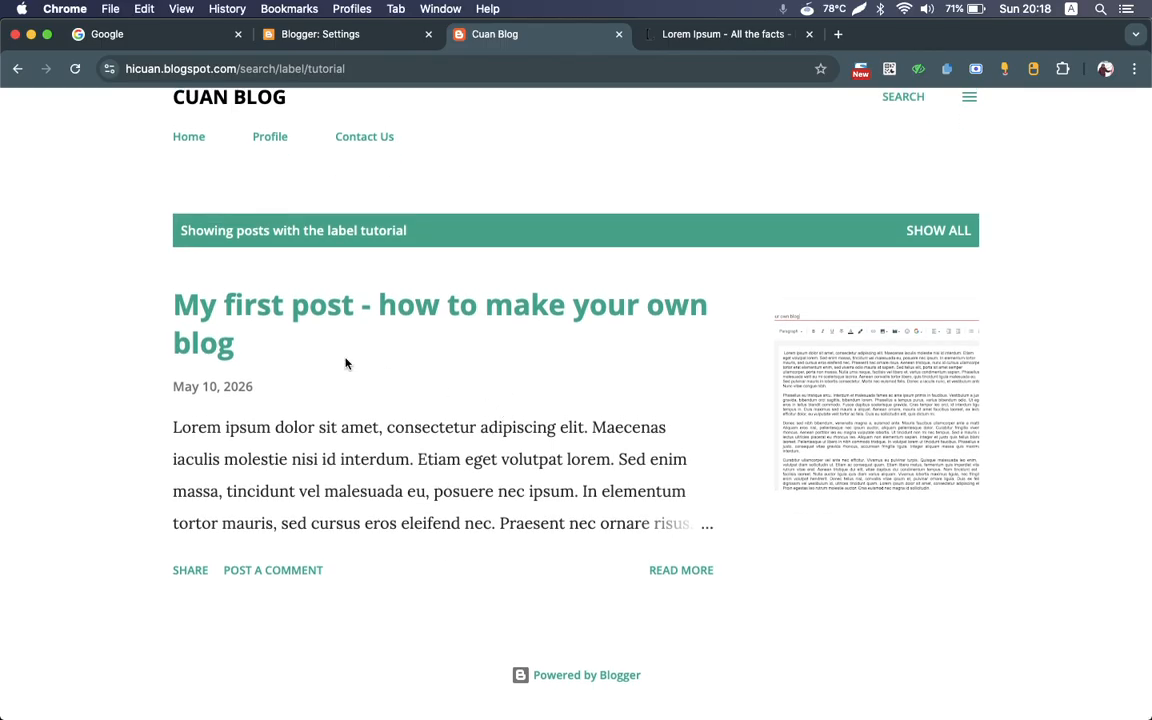
Step: Go to the home page, open the first post from its thumbnail image, and return to look over the home page
click(187, 140)
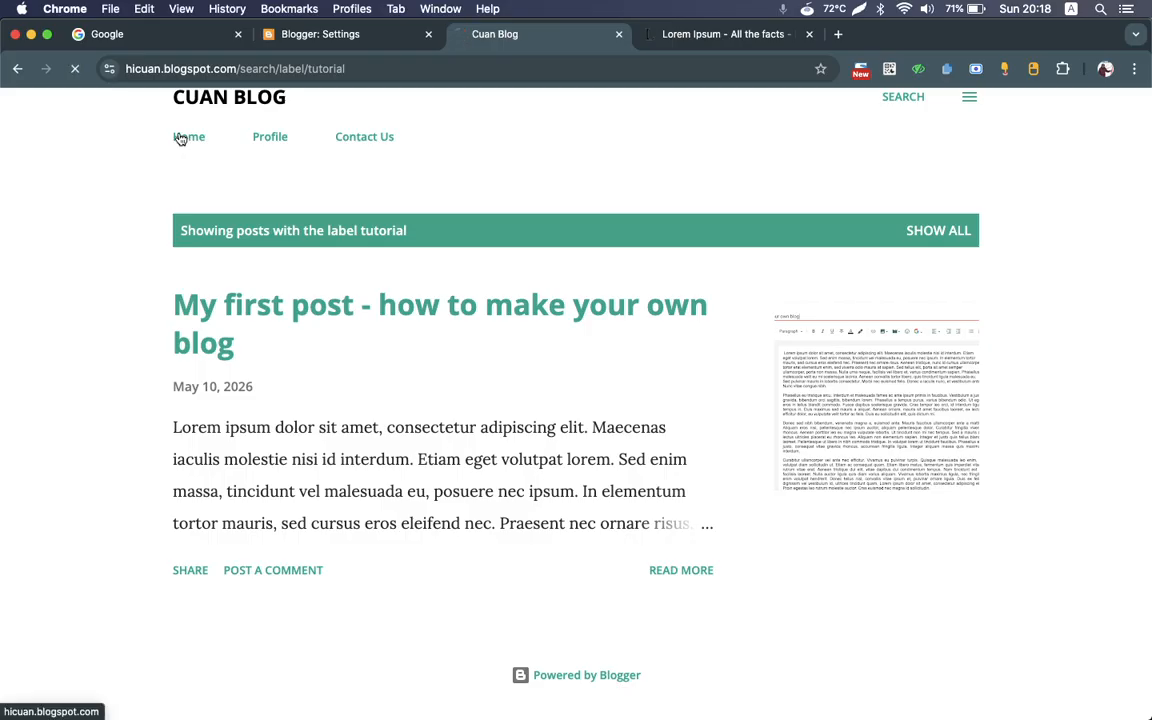
scroll(602, 329, down, 8)
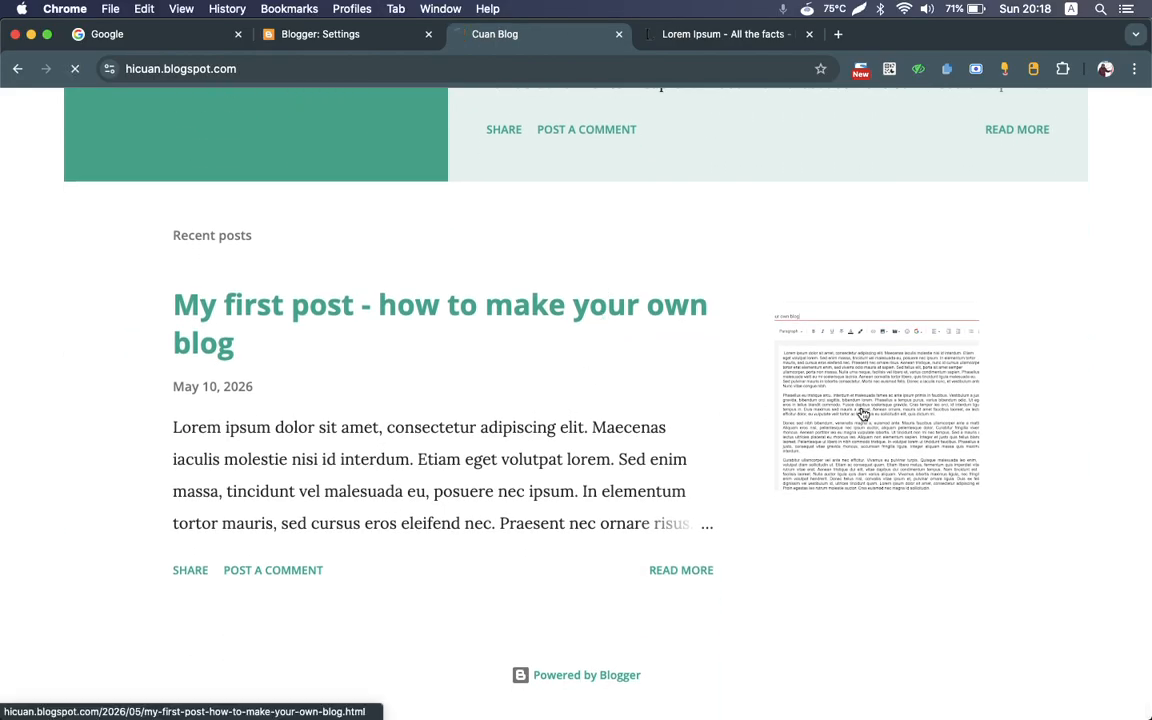
click(864, 414)
scroll(560, 562, down, 5)
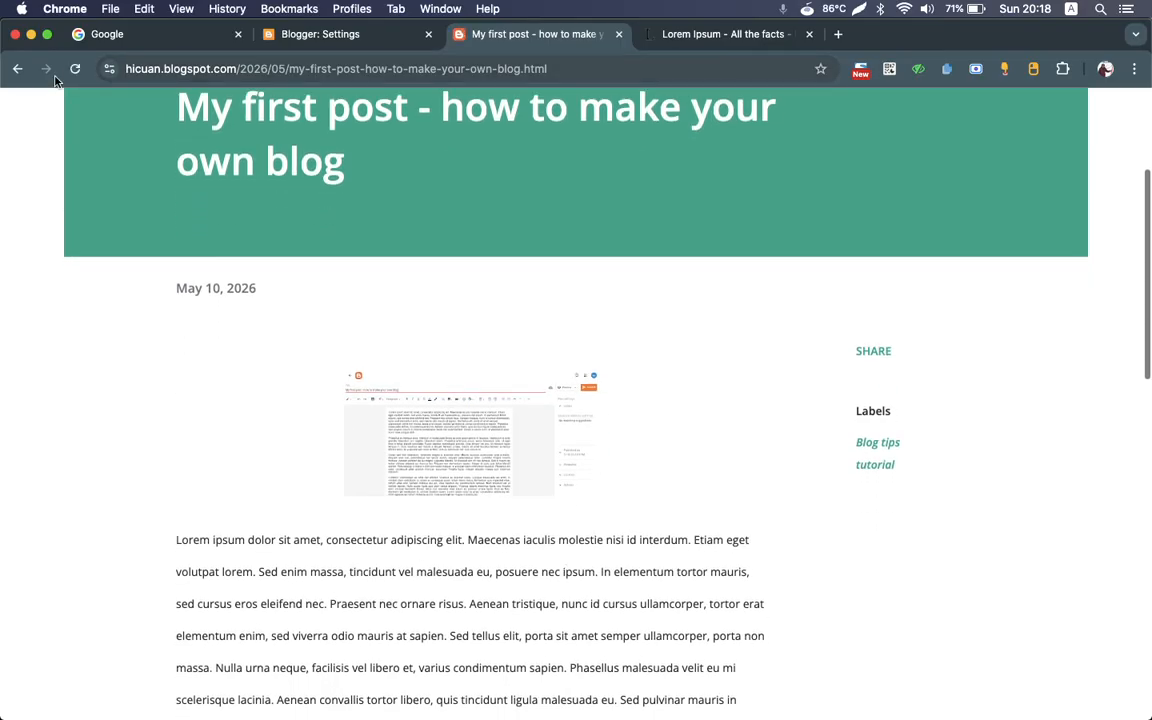
click(18, 69)
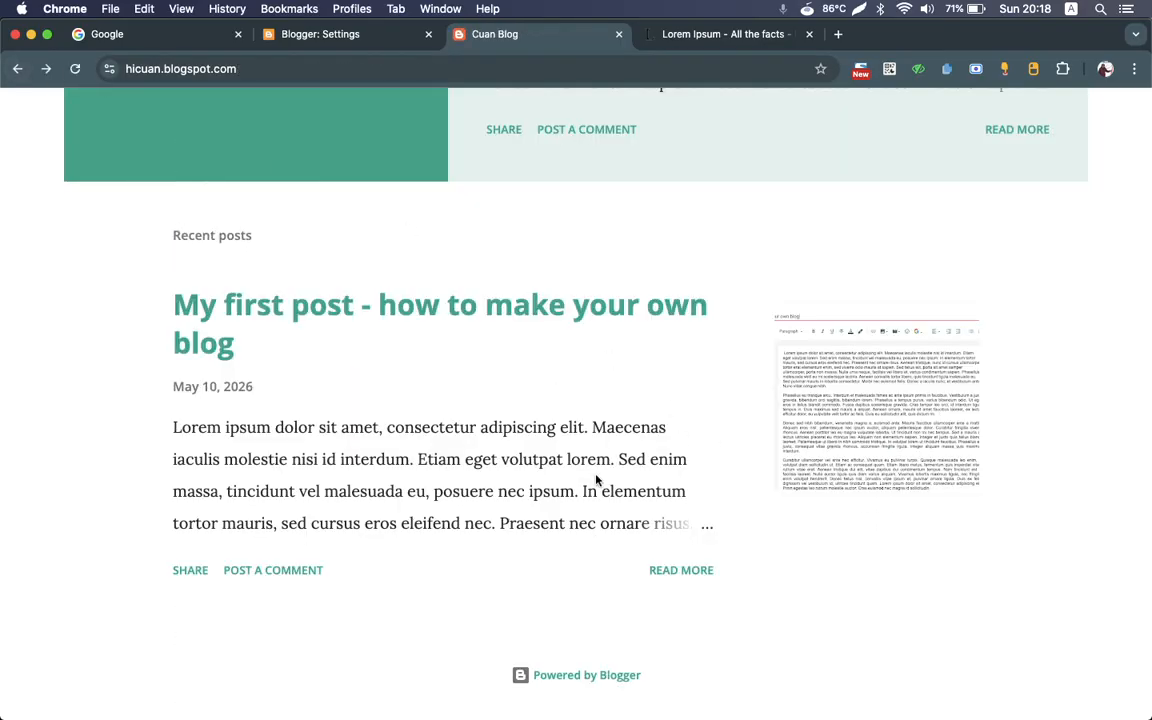
scroll(596, 481, up, 5)
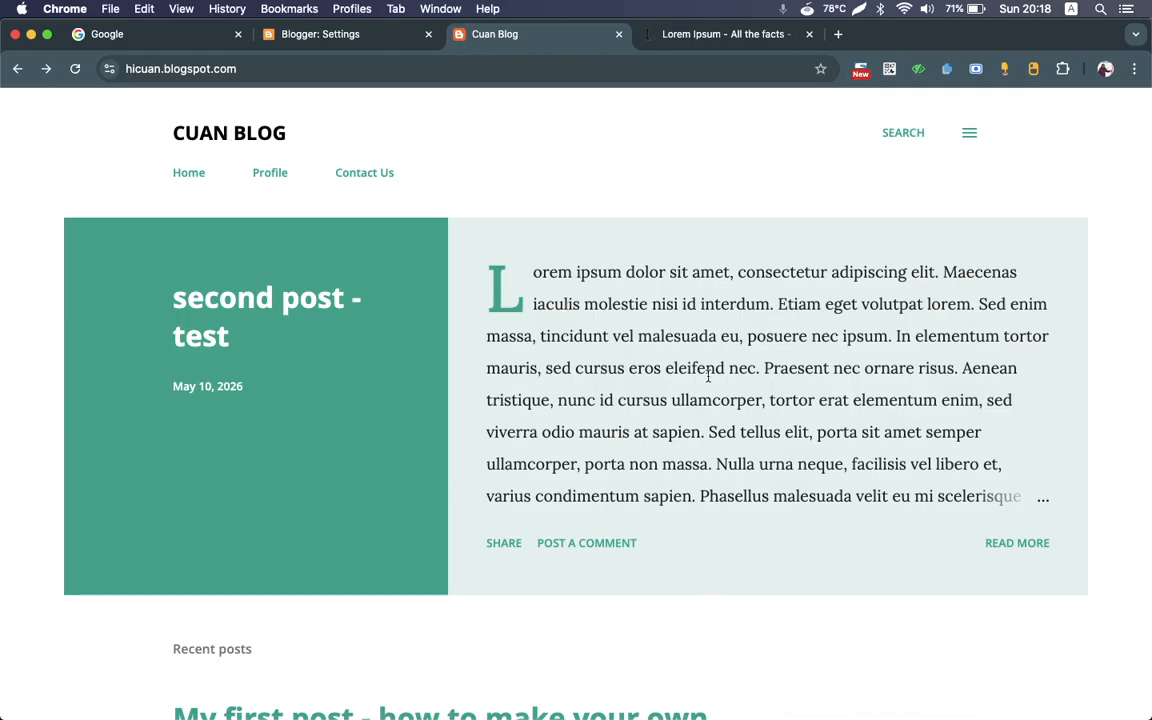
scroll(708, 375, down, 5)
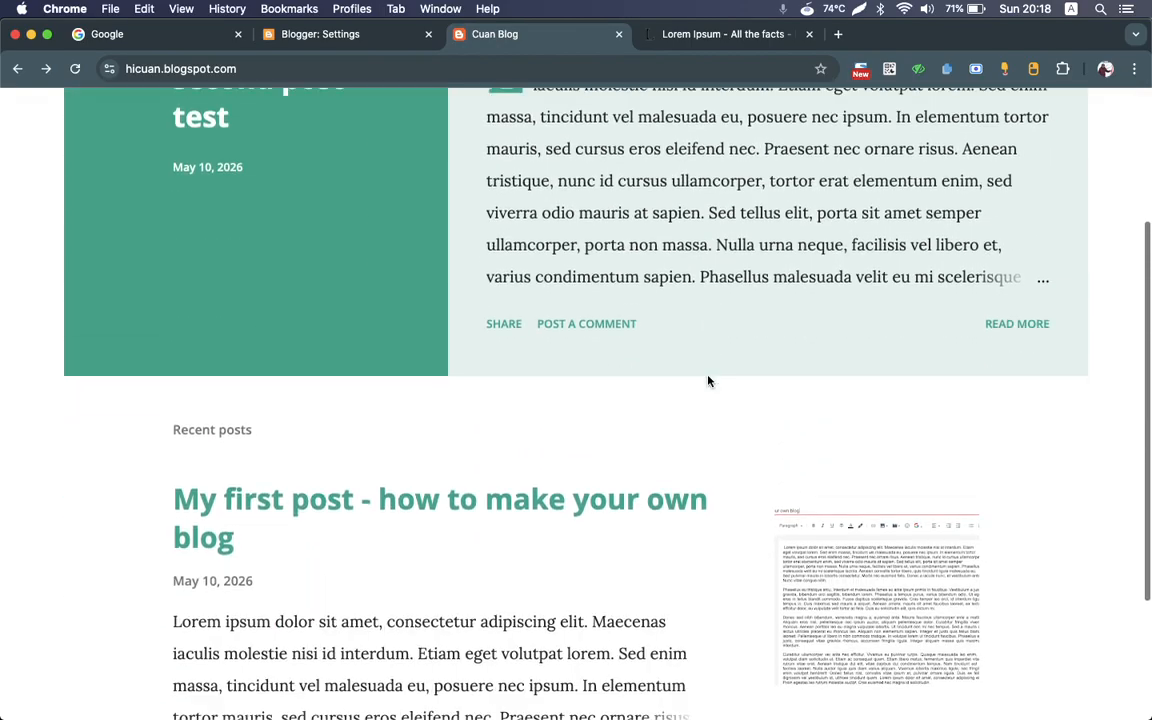
scroll(708, 380, up, 10)
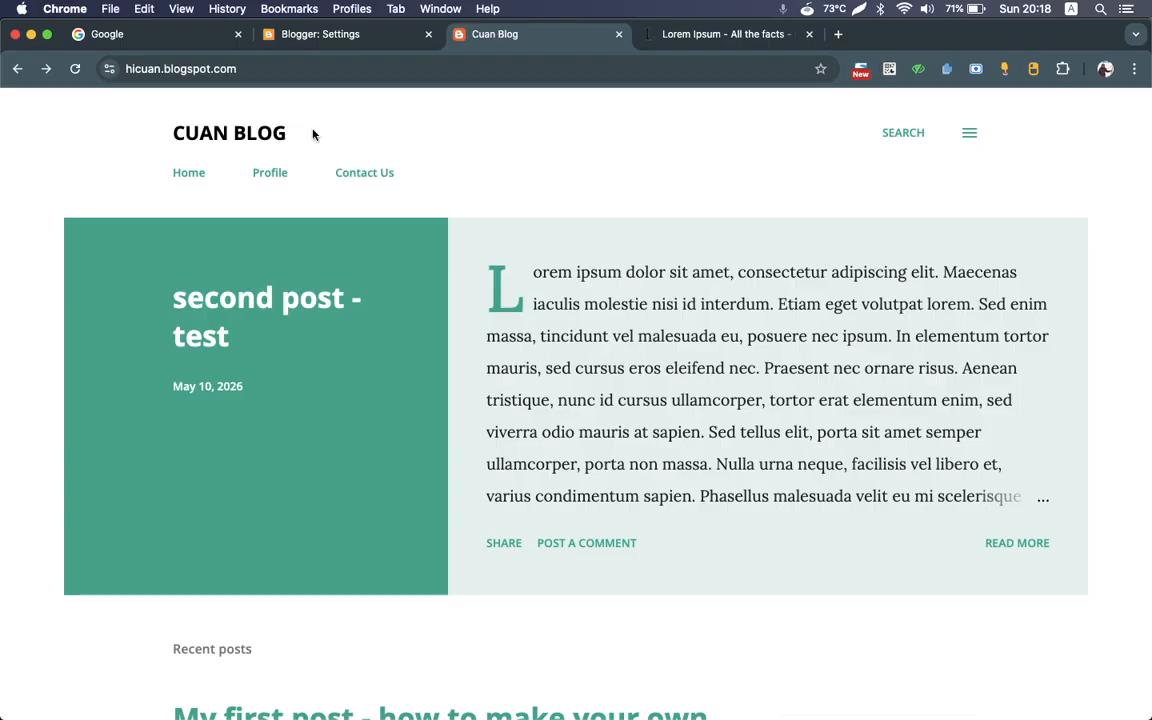
Step: Return to the Blogger settings, close the in-page text search and look through the settings from site feed up to the basic section
click(291, 35)
scroll(452, 498, down, 4)
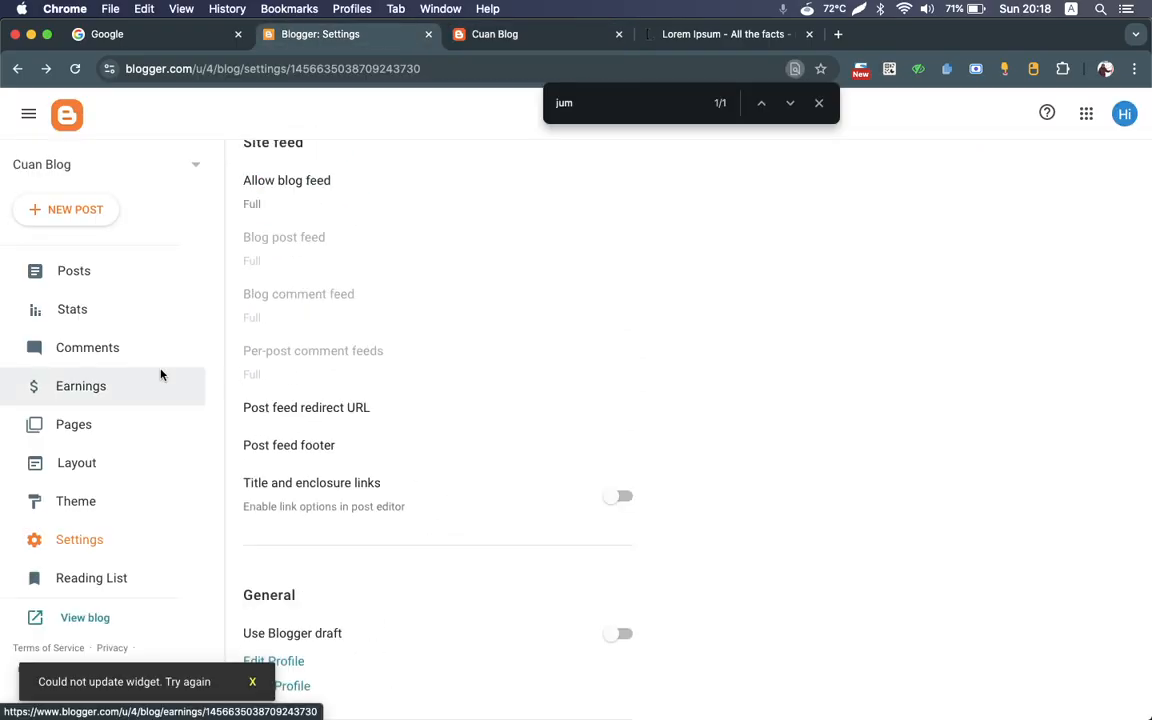
click(818, 103)
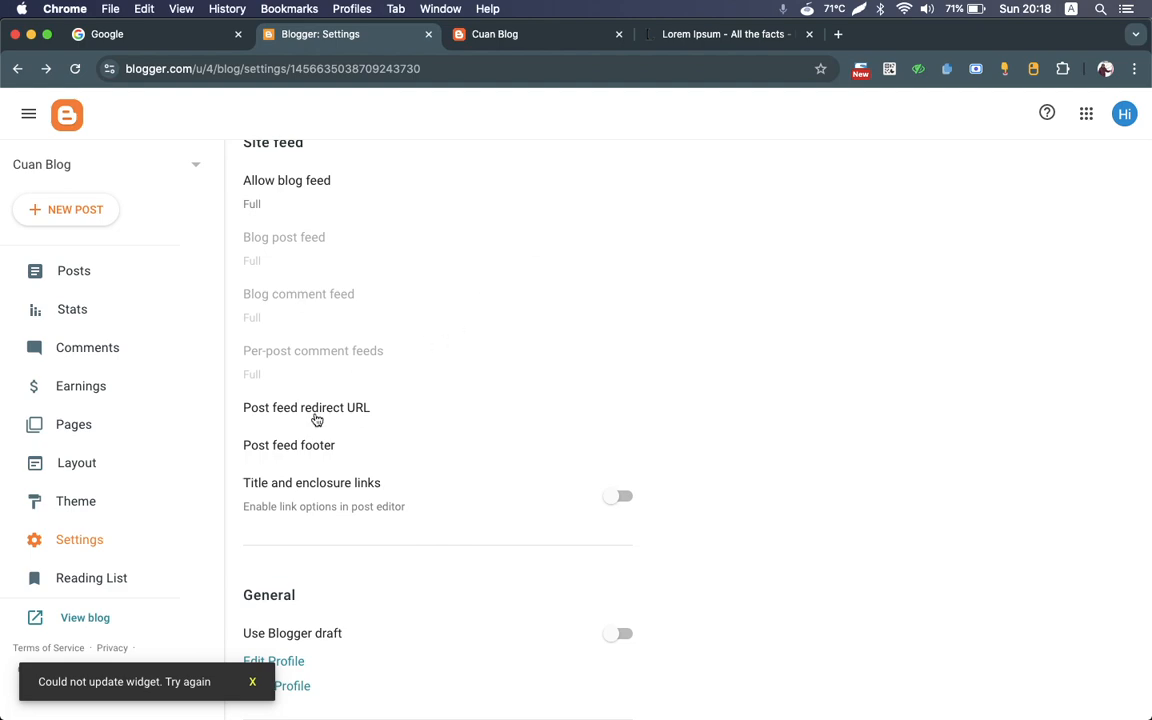
scroll(312, 448, up, 10)
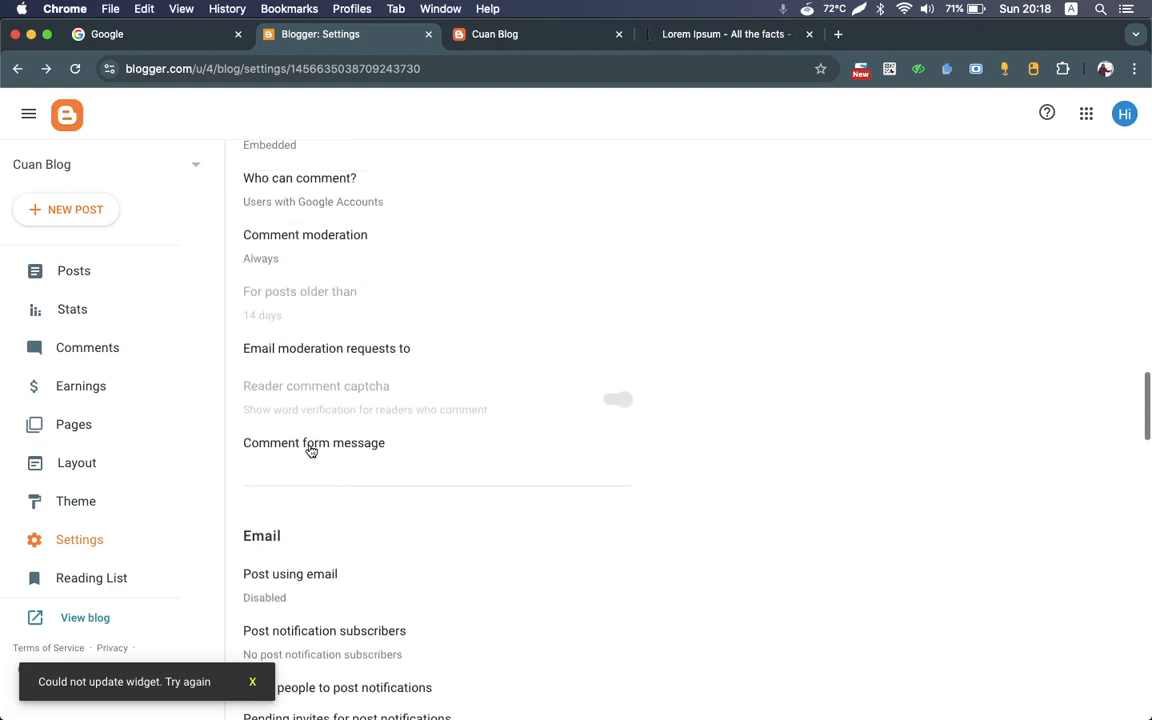
scroll(312, 452, up, 10)
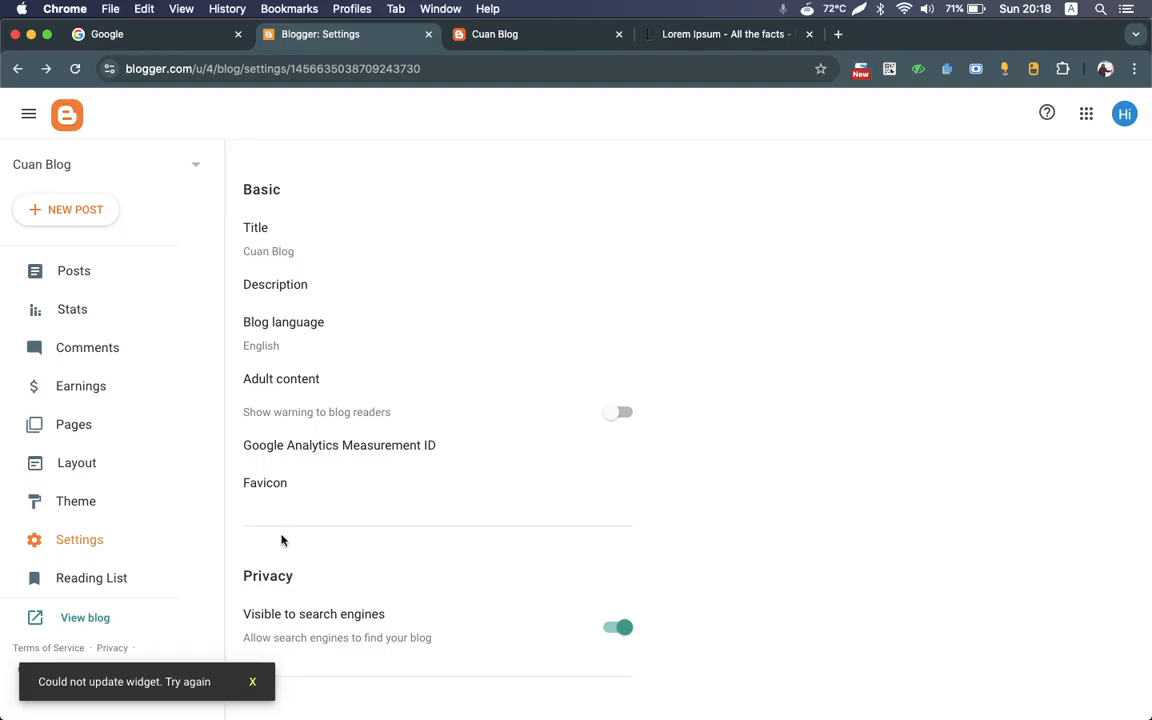
scroll(281, 540, down, 5)
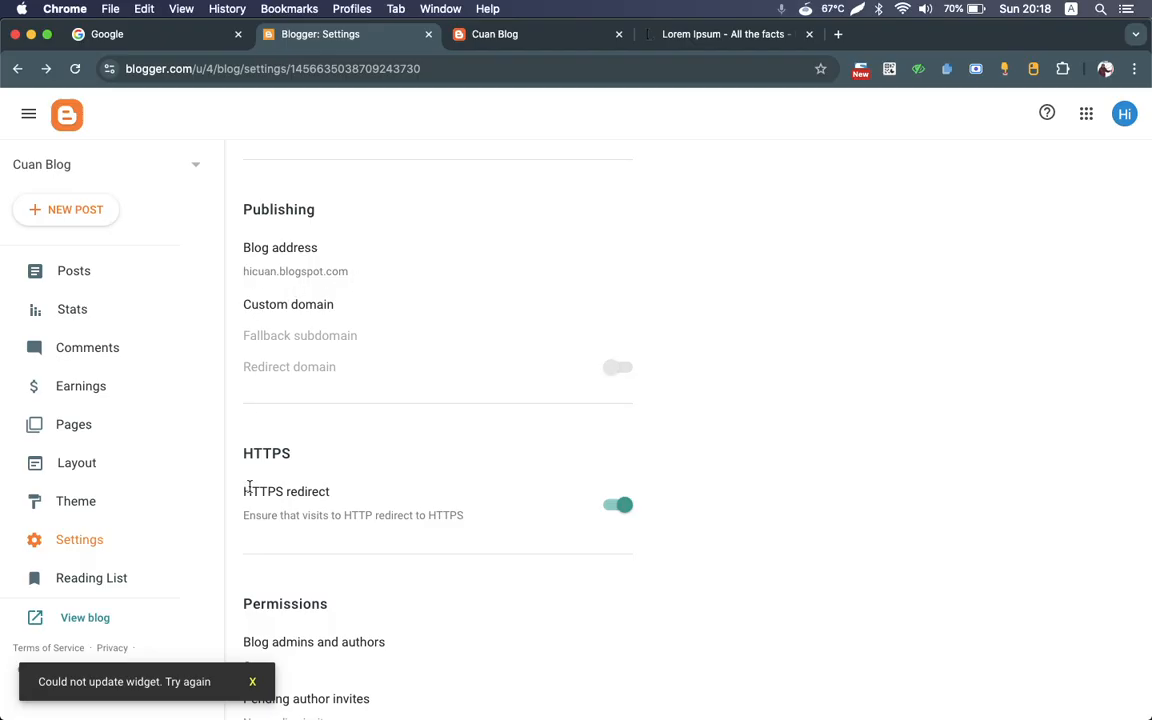
scroll(499, 329, up, 5)
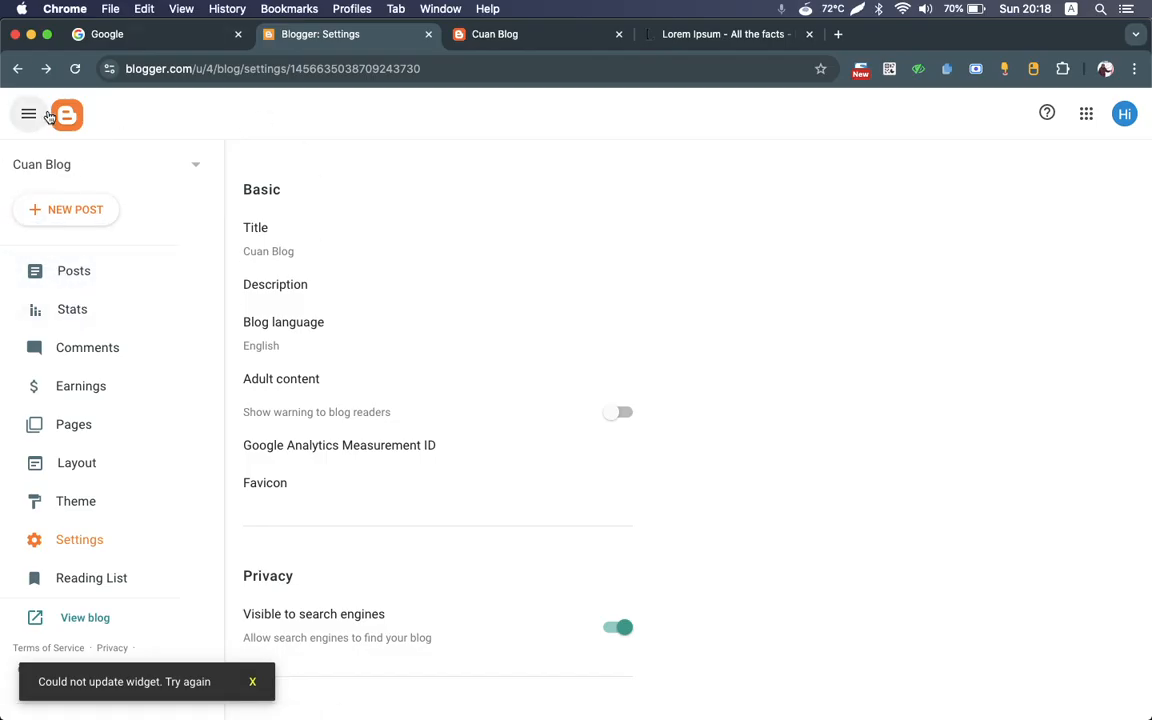
Step: View the list of published posts and look through the blog's stats down to the views per post
click(70, 119)
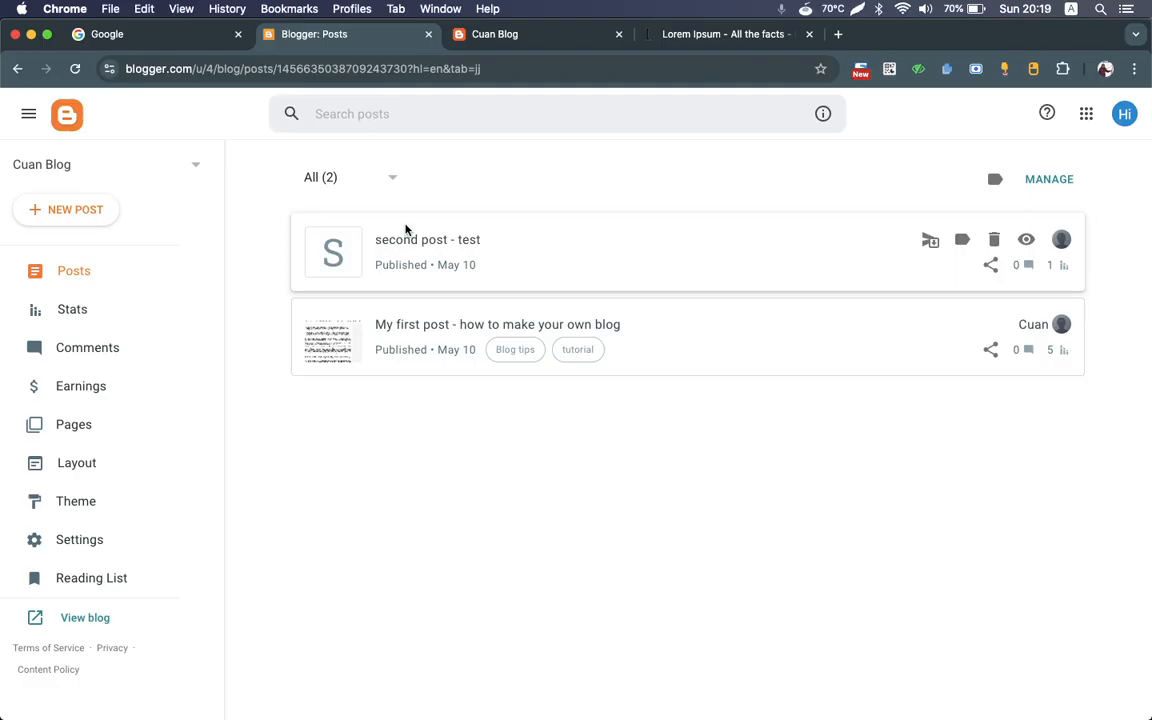
click(101, 312)
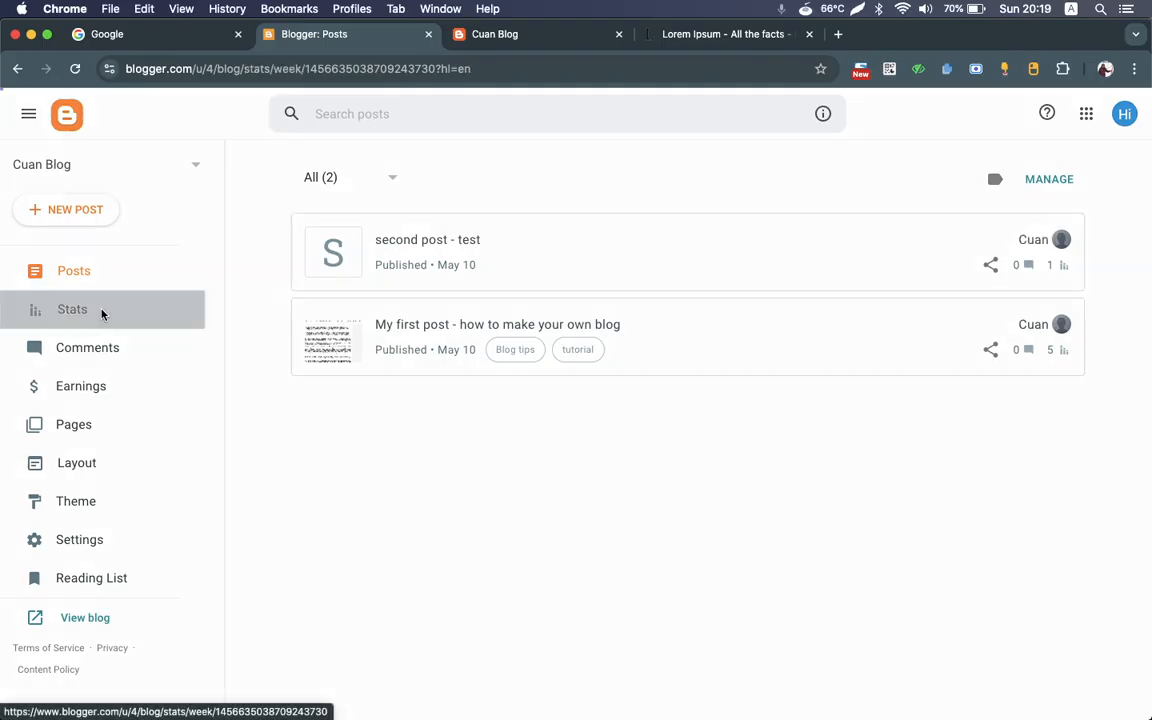
scroll(540, 379, down, 3)
scroll(540, 379, up, 3)
scroll(540, 379, down, 5)
scroll(540, 379, down, 3)
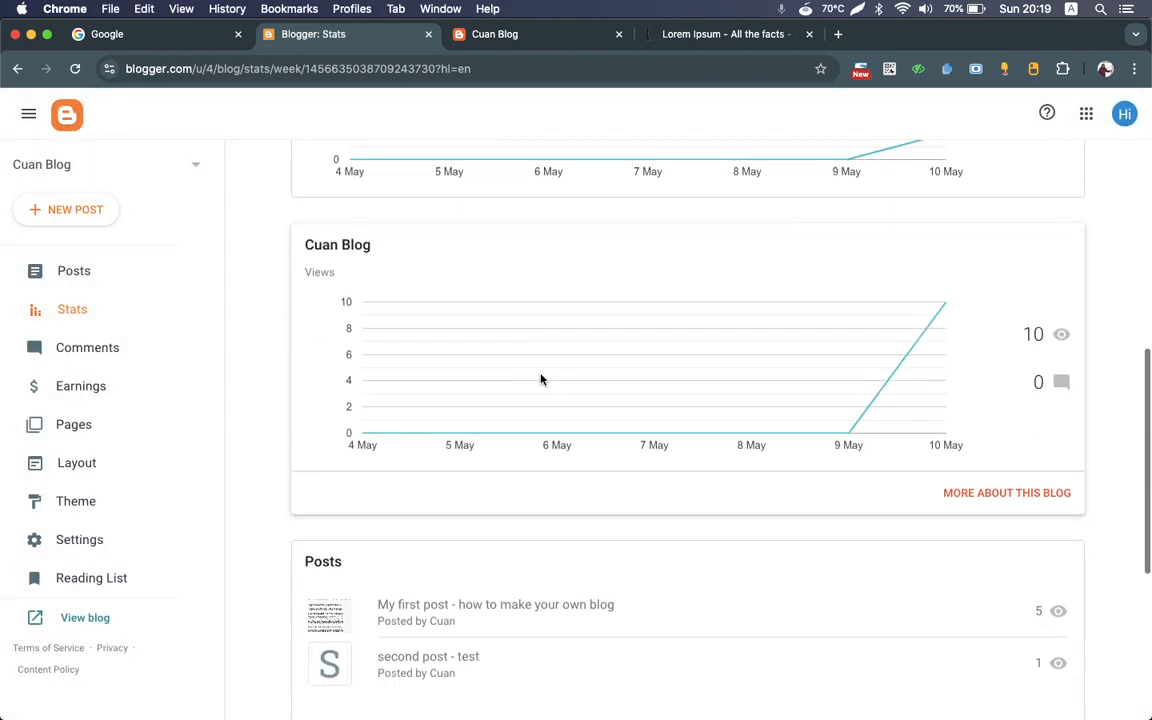
scroll(540, 379, down, 5)
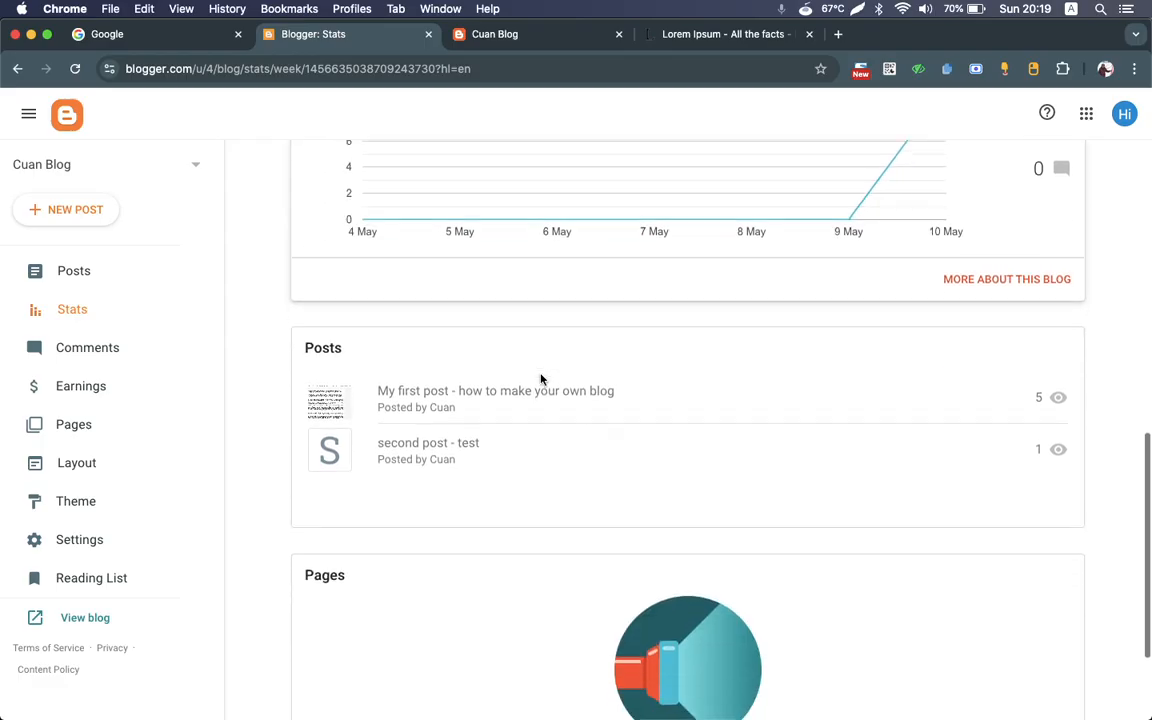
Step: View the blog's comments and earnings sections and open the list of pages
click(108, 338)
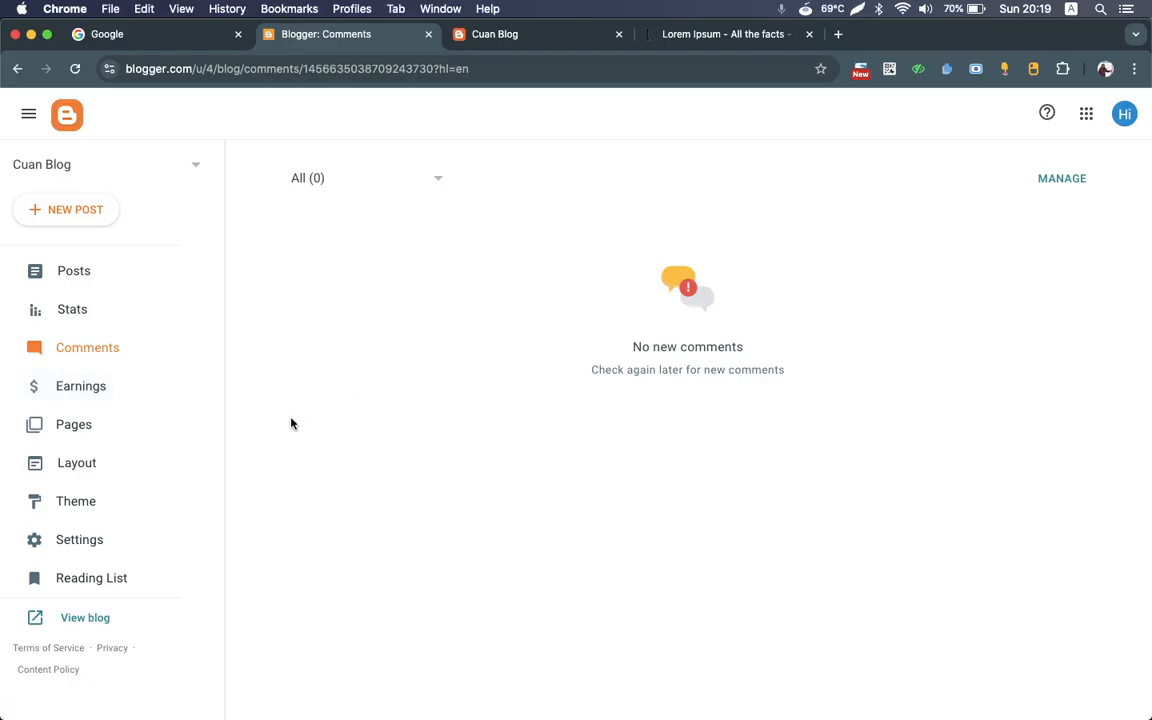
click(87, 380)
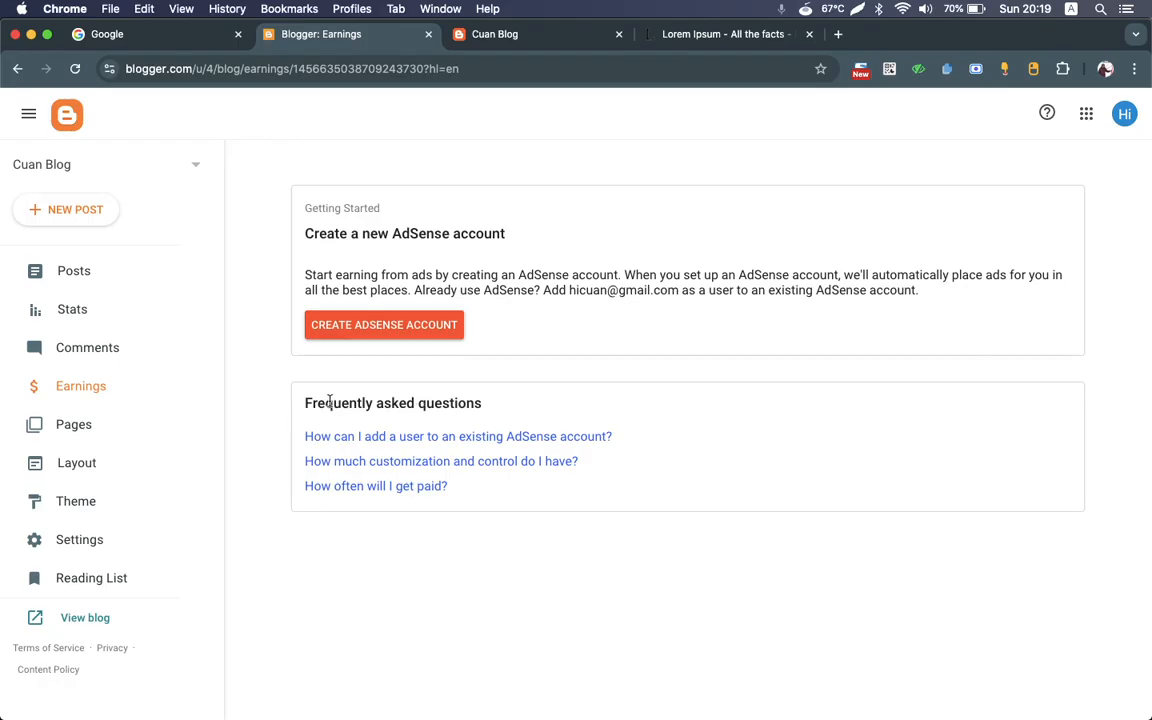
click(118, 436)
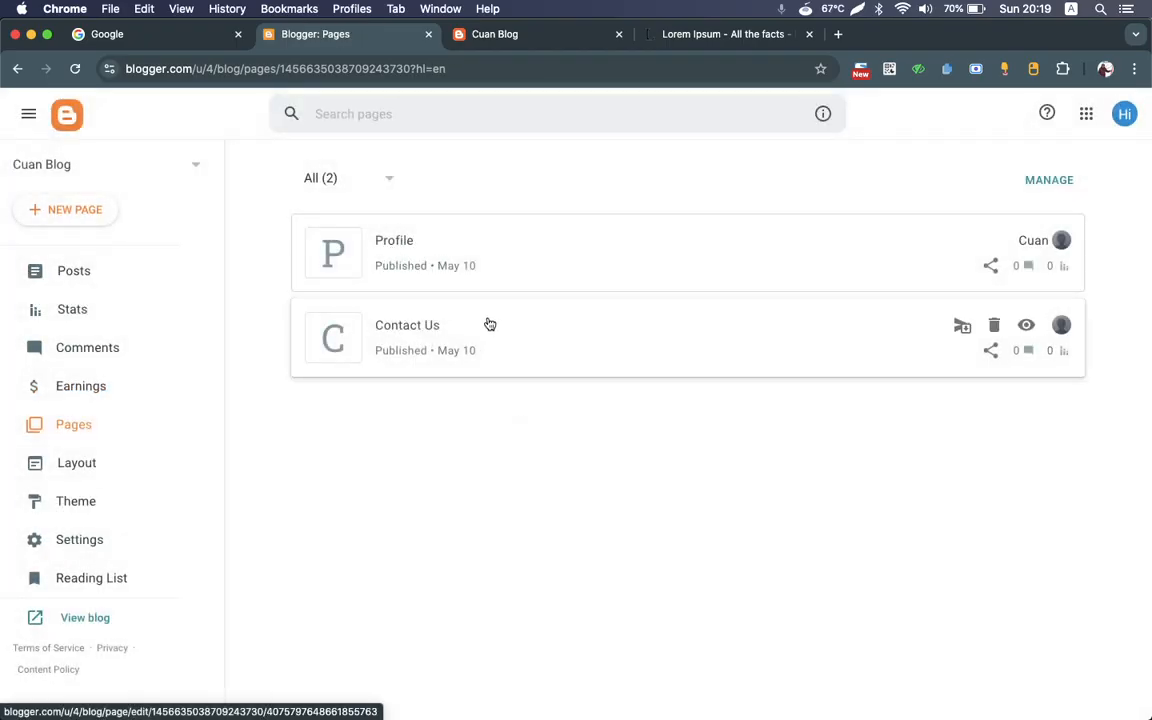
Step: Open the Profile and Contact Us pages on the live blog and look over the Contact Us page
click(495, 34)
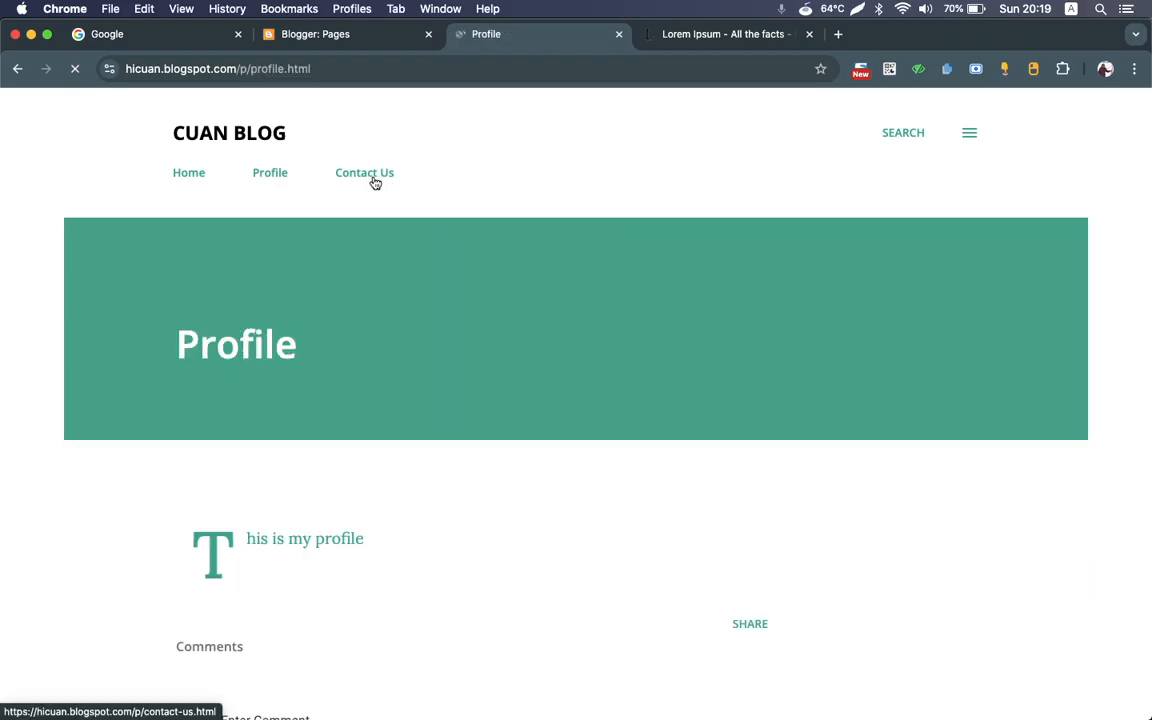
click(372, 180)
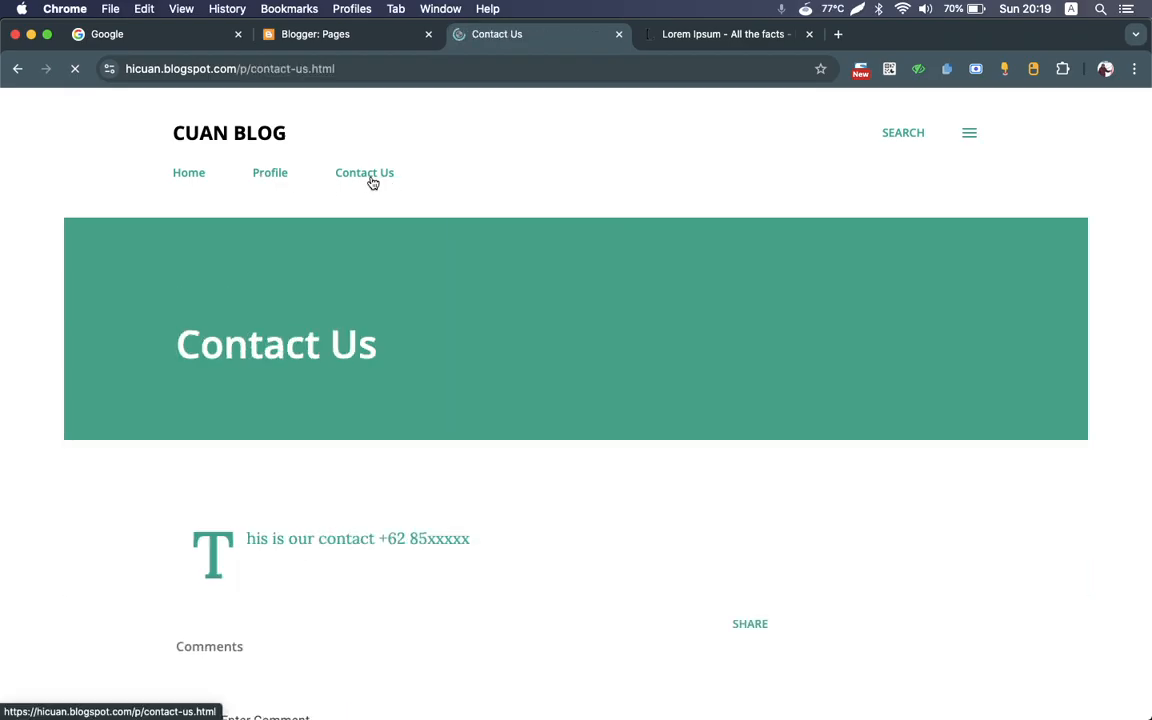
scroll(506, 308, down, 10)
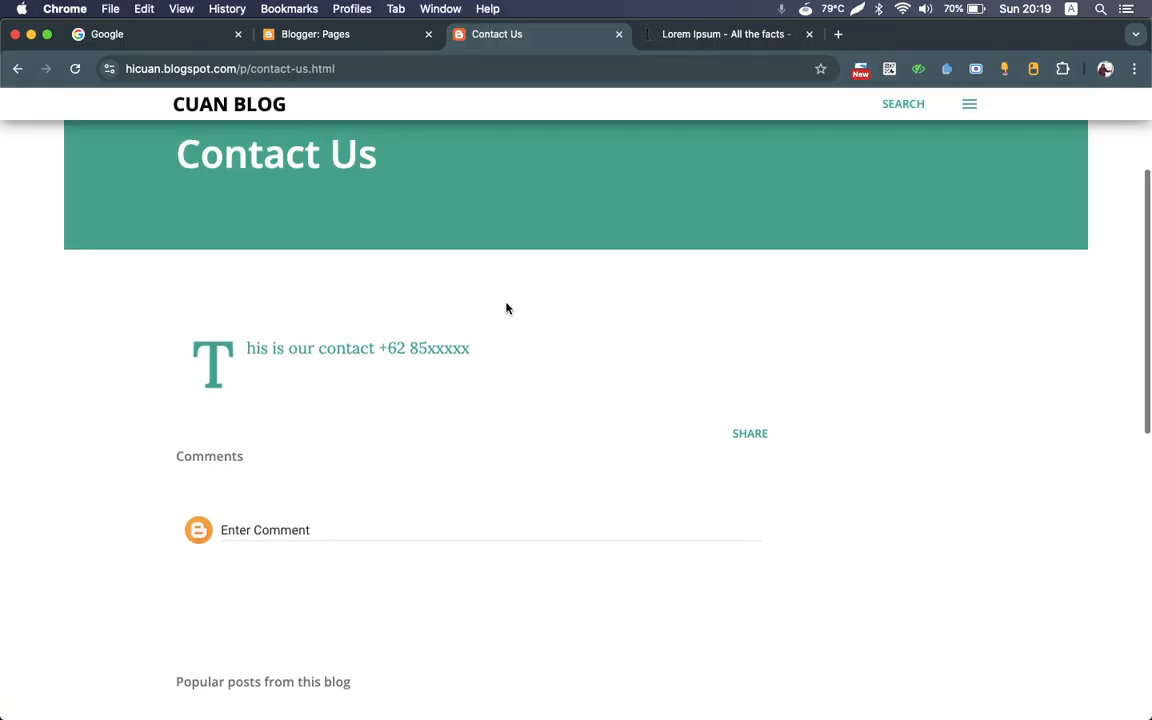
scroll(506, 308, up, 10)
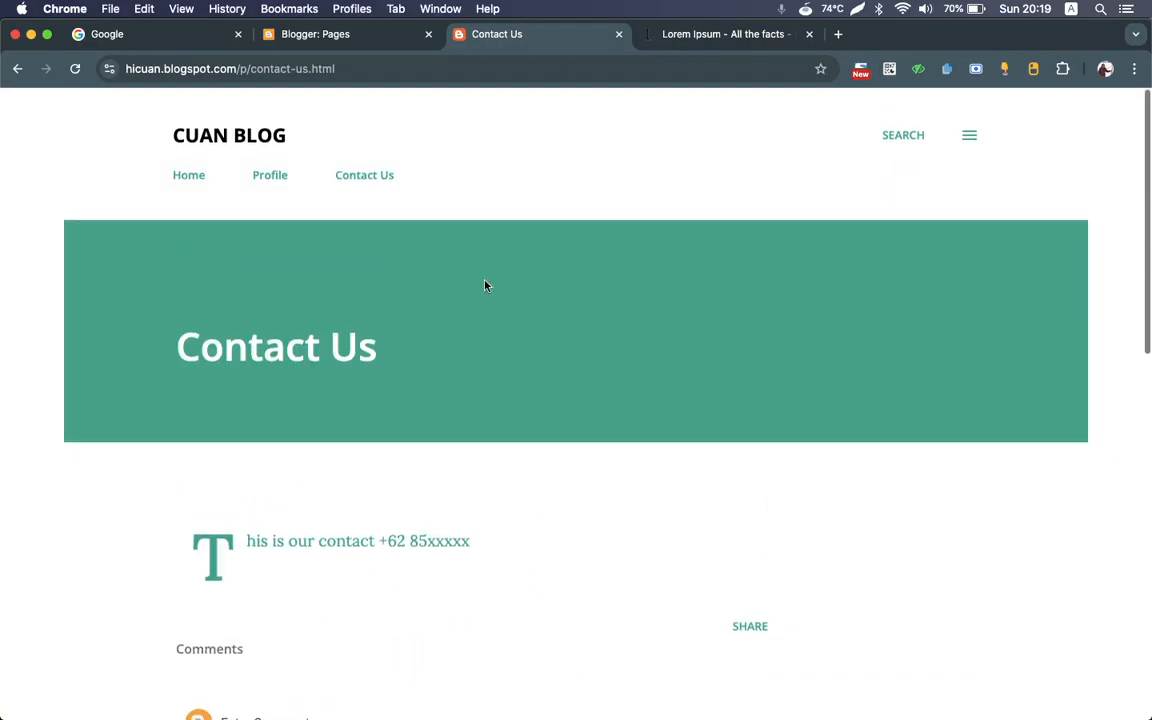
Step: Edit the Contact Us page in Blogger and set its reader comments to "Do not allow, hide existing"
click(325, 34)
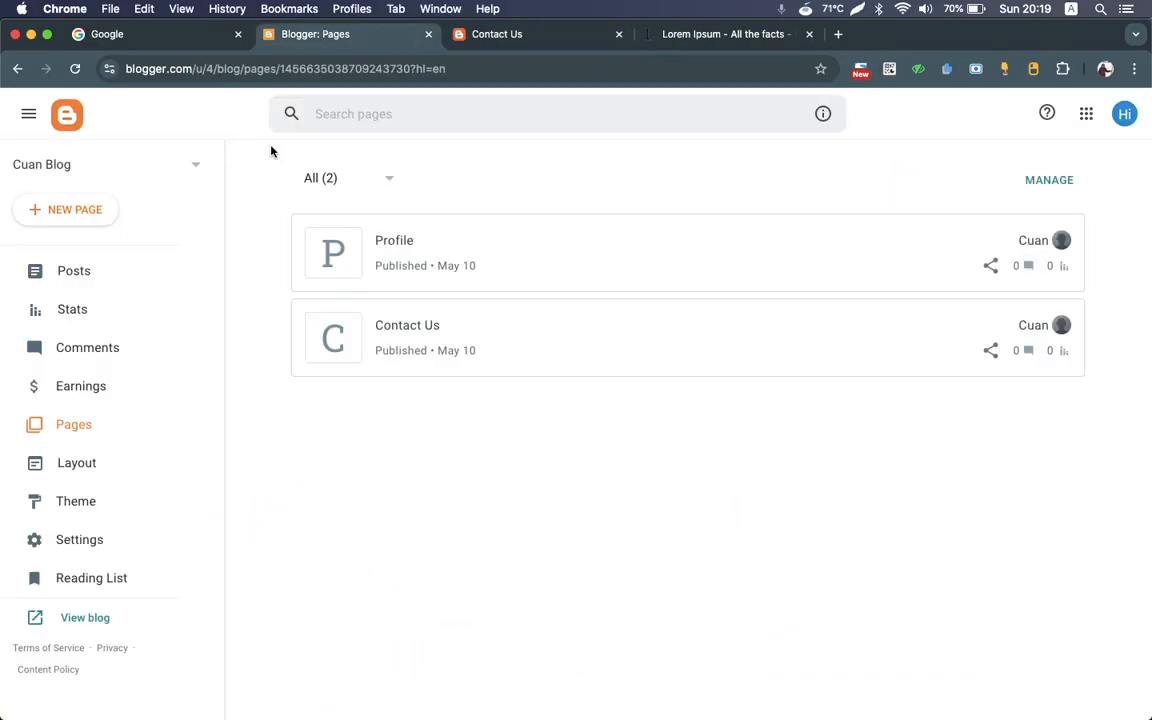
click(727, 334)
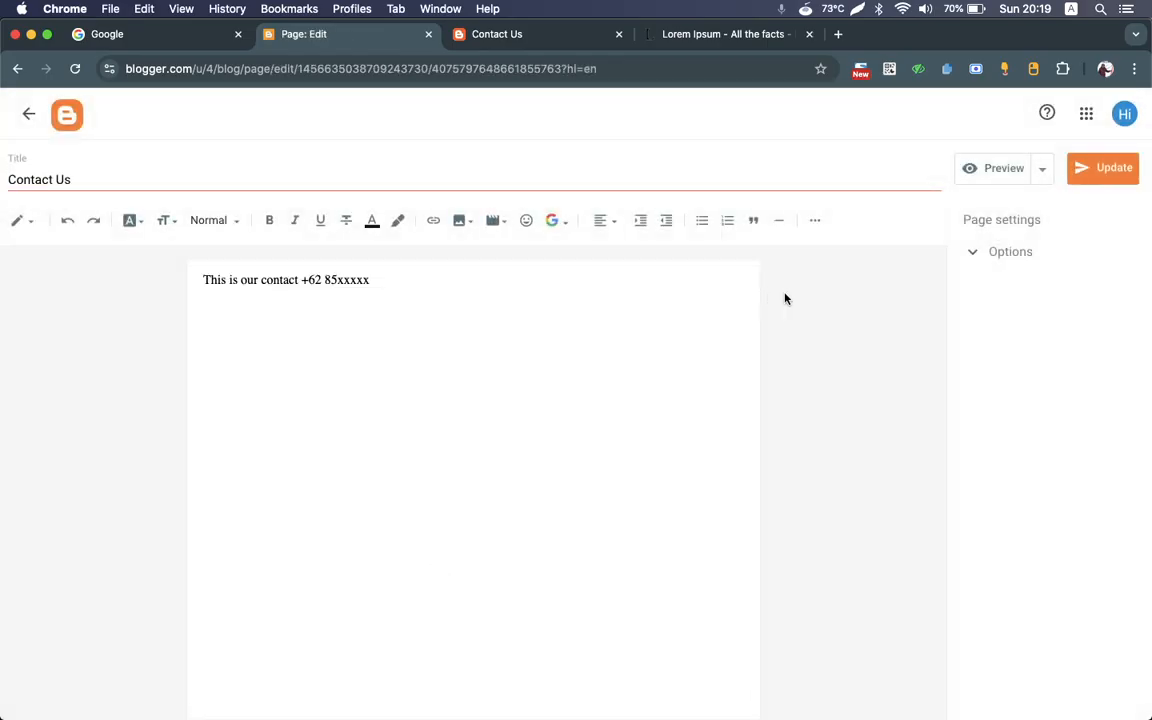
click(985, 256)
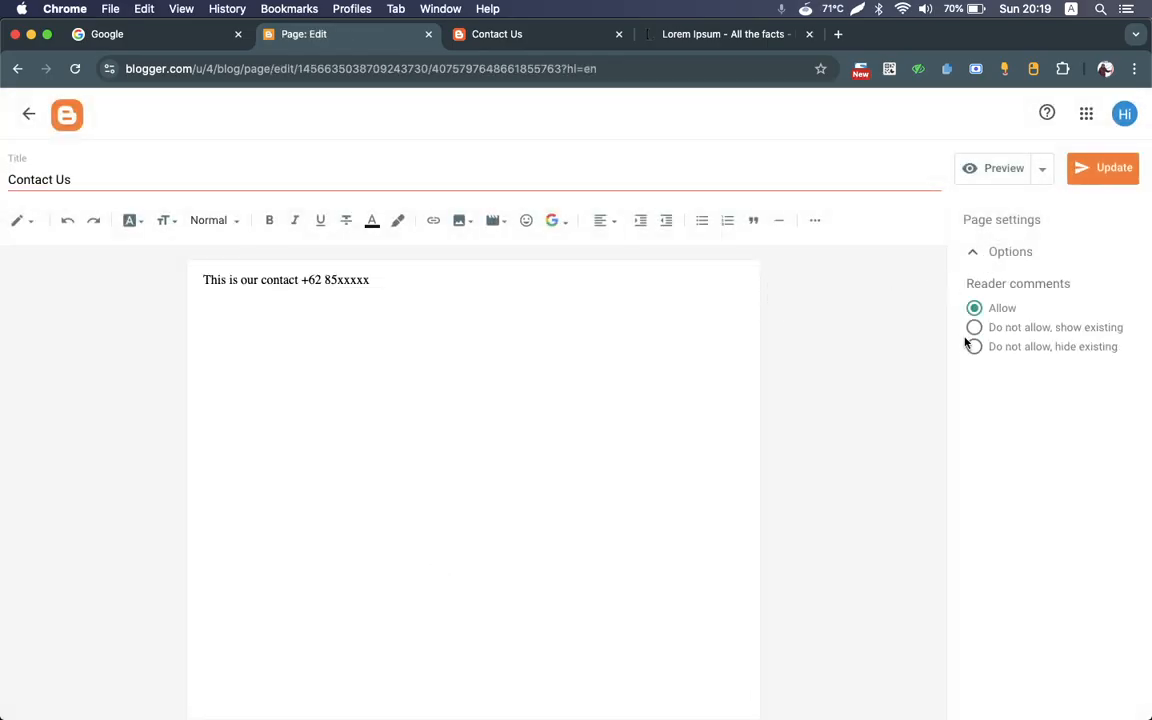
click(975, 348)
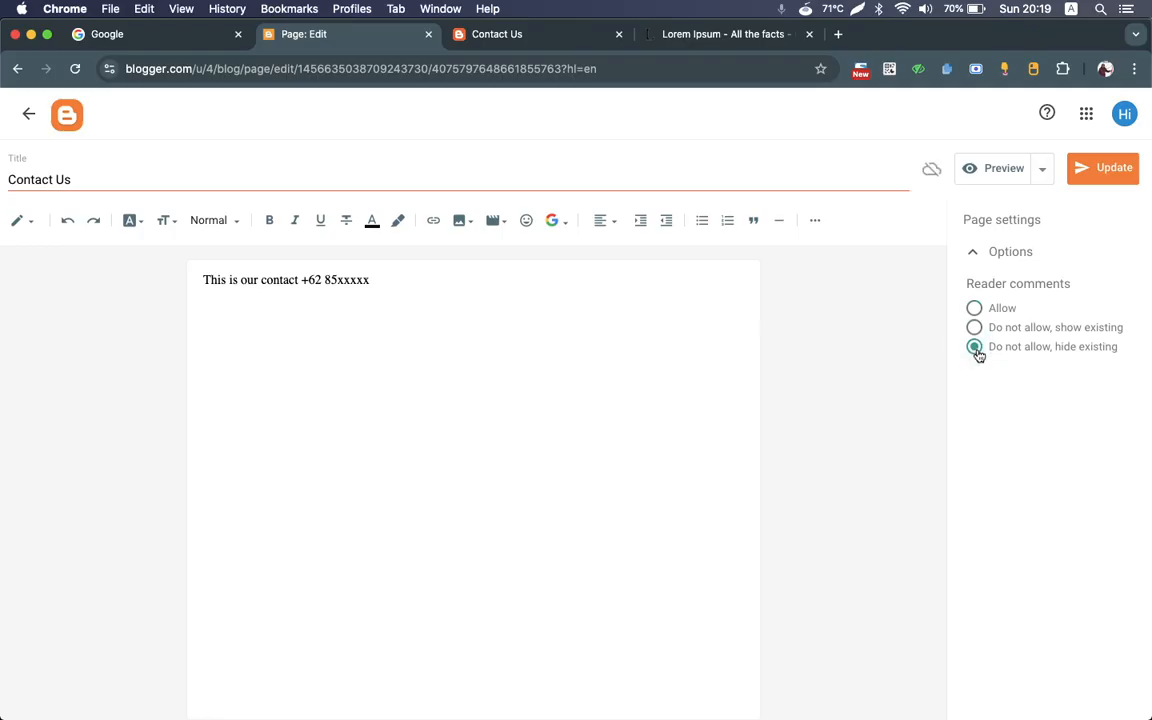
Step: Look over the comments area and popular posts on the live Contact Us page
click(533, 38)
scroll(560, 505, down, 10)
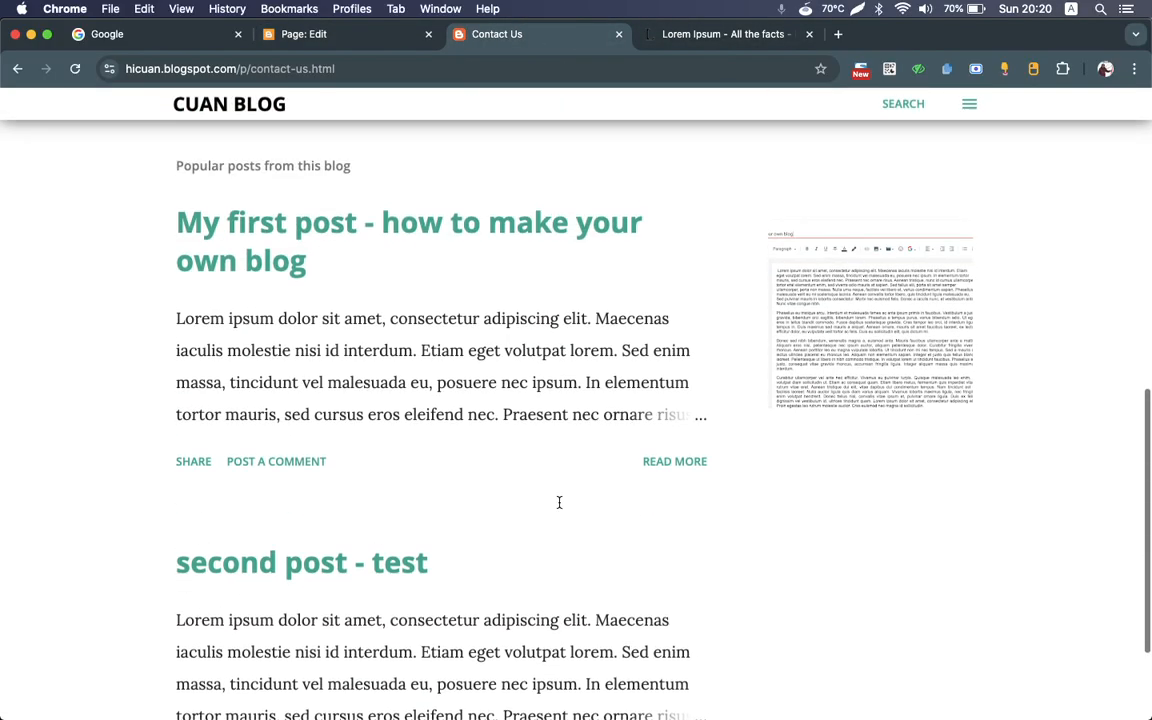
scroll(559, 502, up, 5)
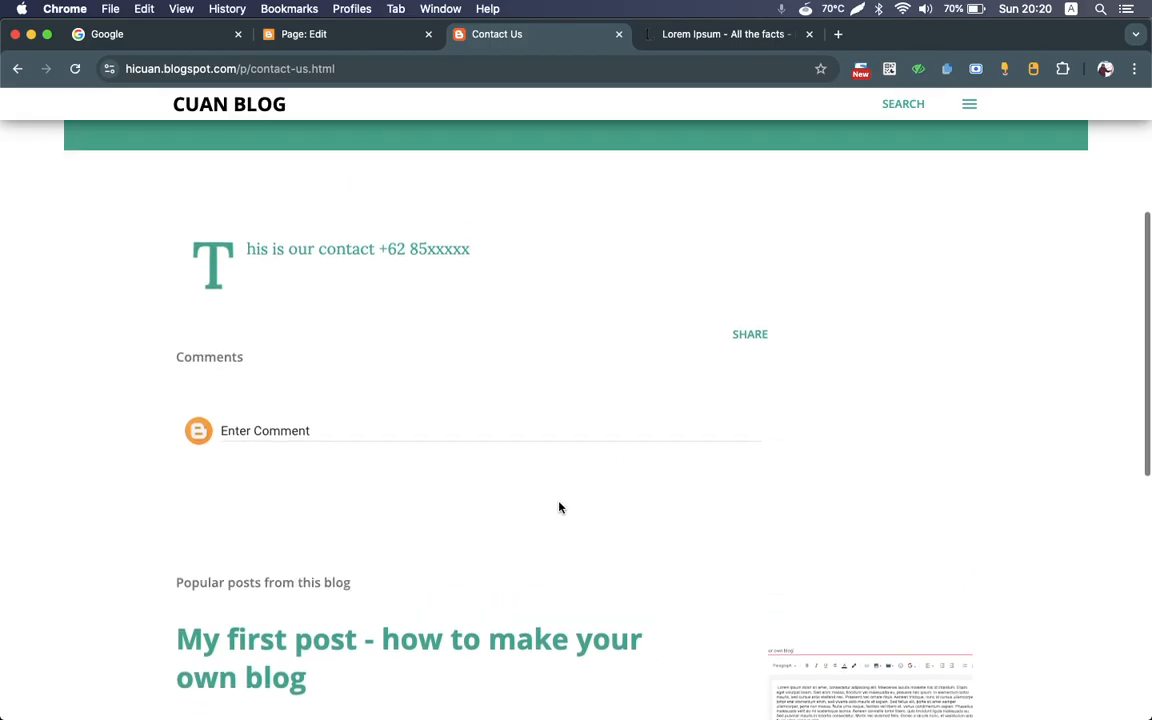
scroll(560, 507, up, 5)
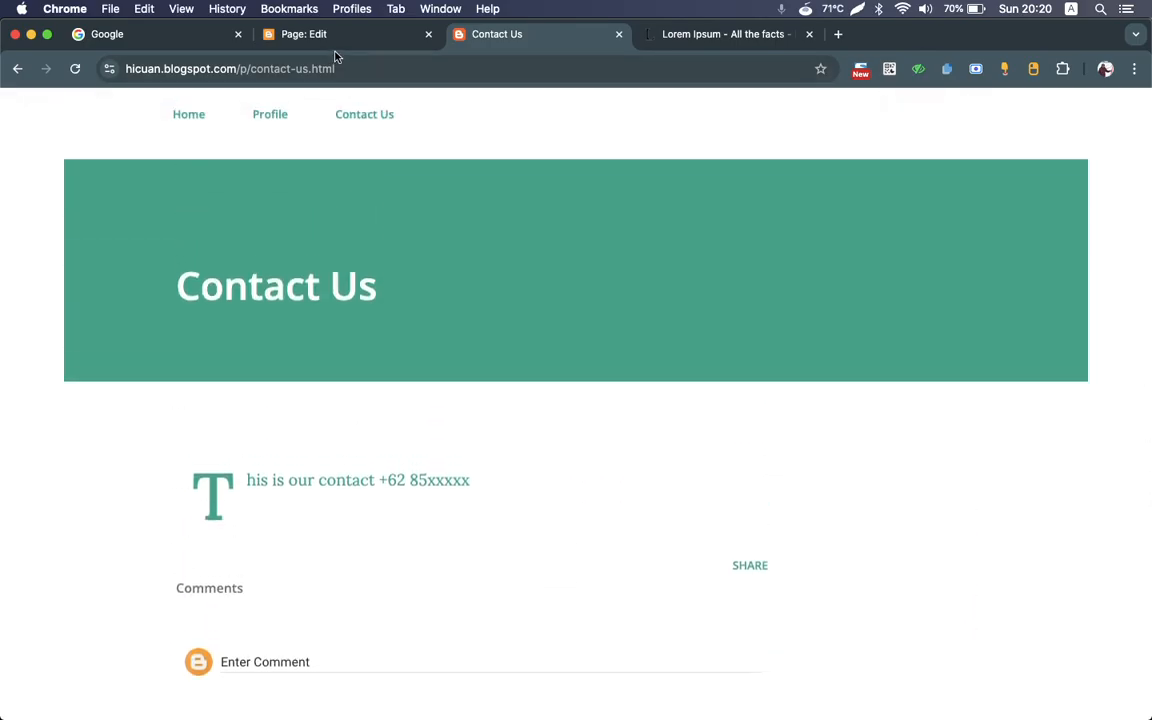
Step: Update the Contact Us page, reload its live version and check the area below the page text
click(330, 38)
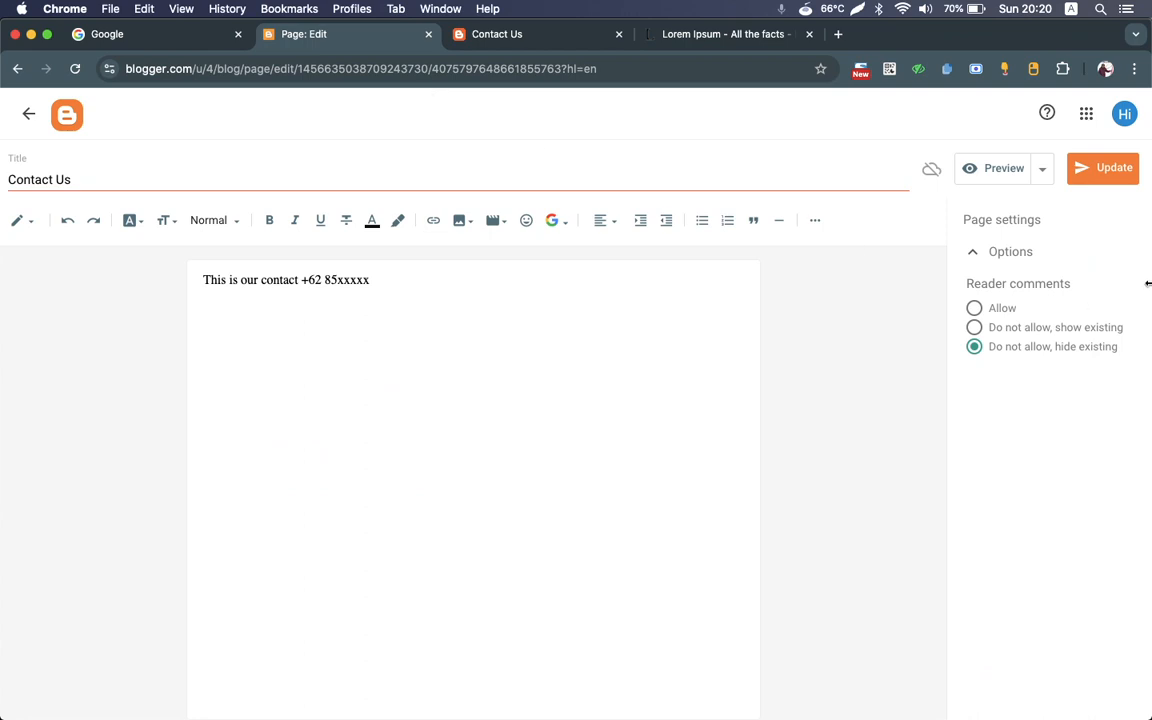
click(1108, 170)
click(505, 41)
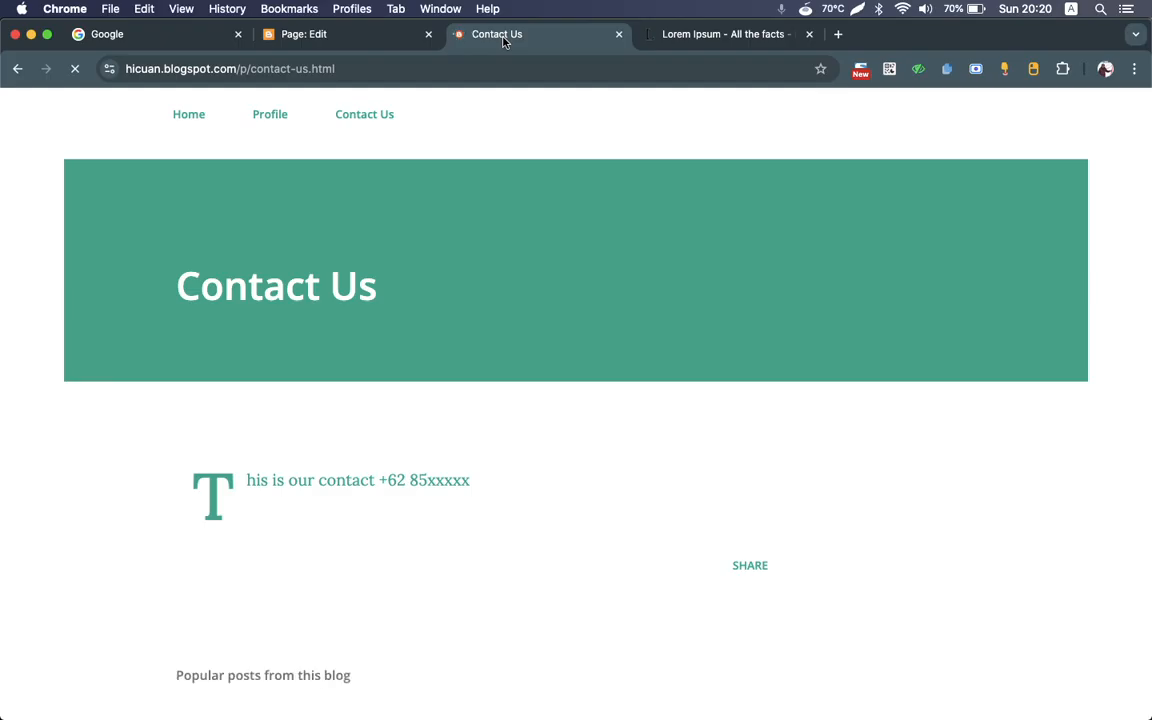
scroll(410, 401, down, 7)
scroll(410, 401, up, 5)
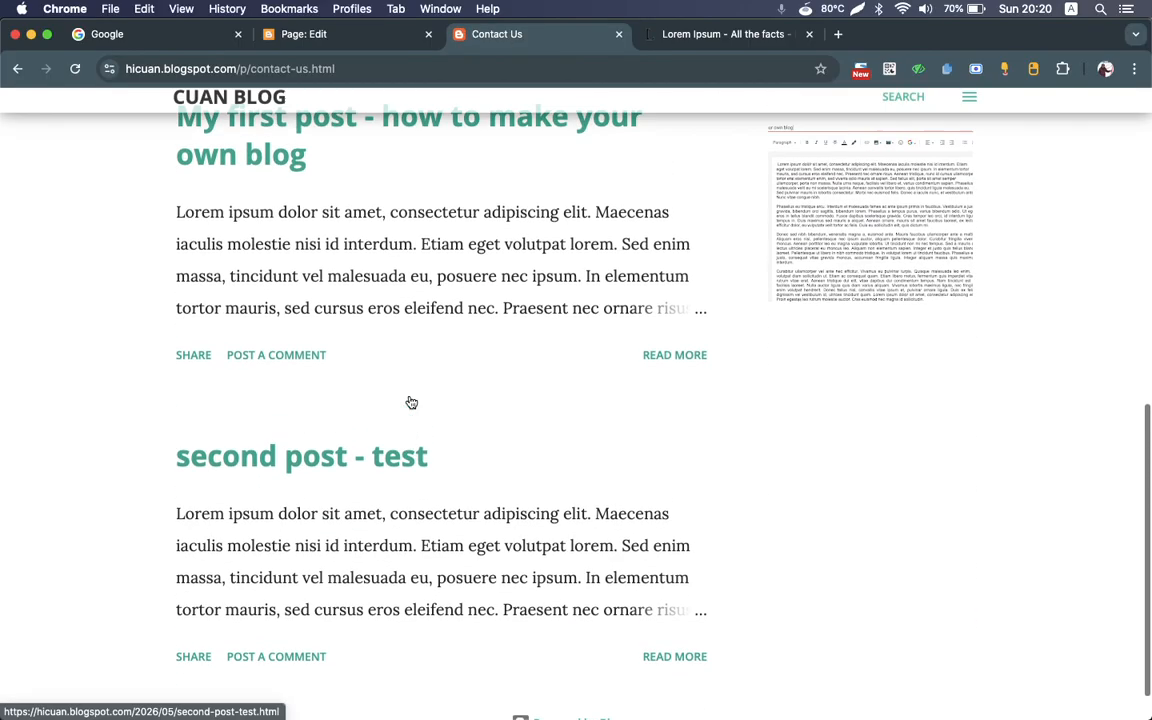
scroll(410, 402, up, 3)
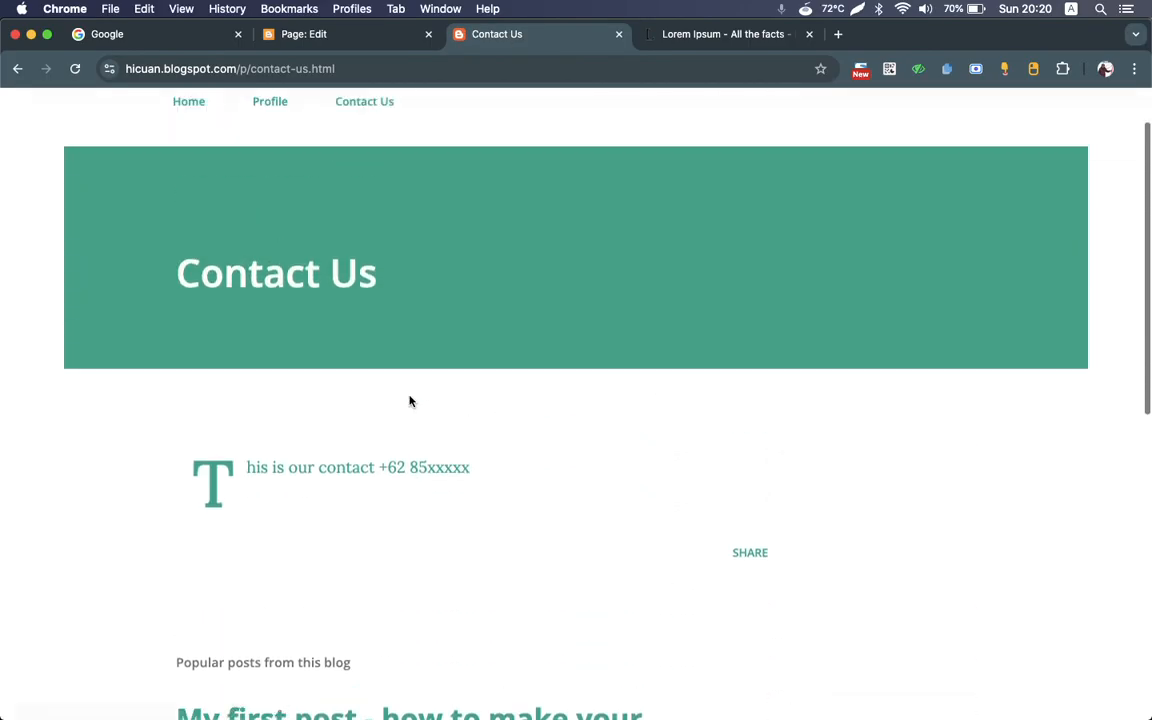
Step: Set the Profile page's reader comments to "Do not allow, hide existing", update the page and return to the list of pages
click(302, 36)
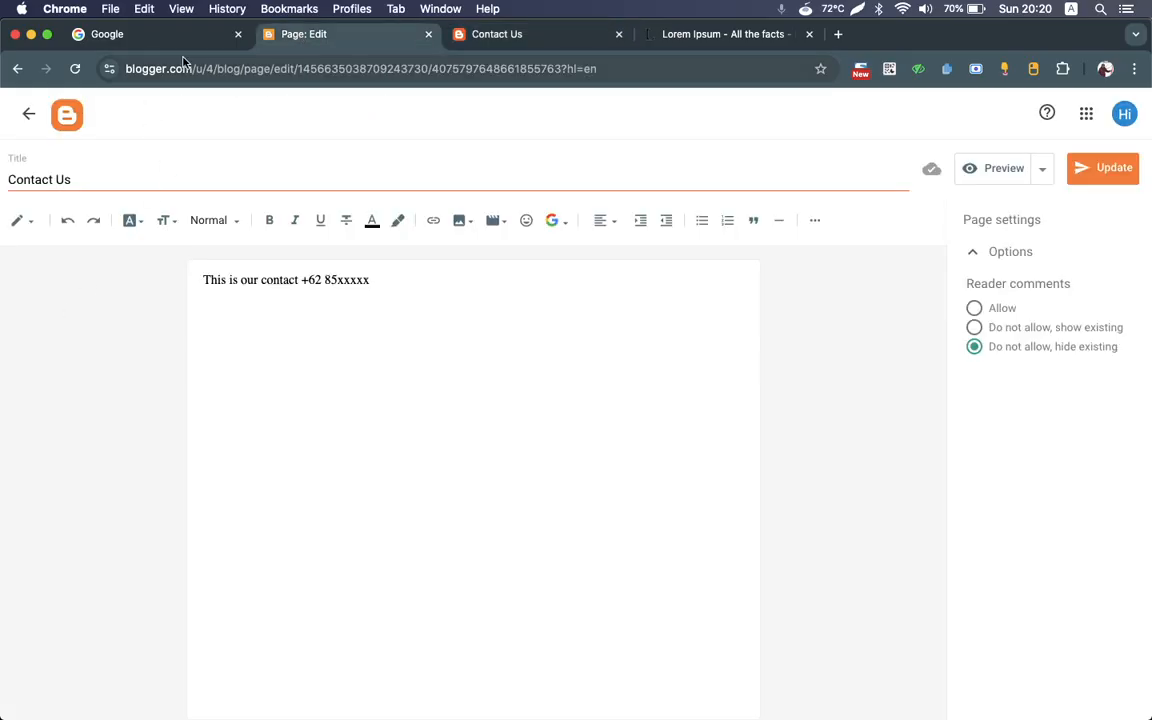
click(28, 113)
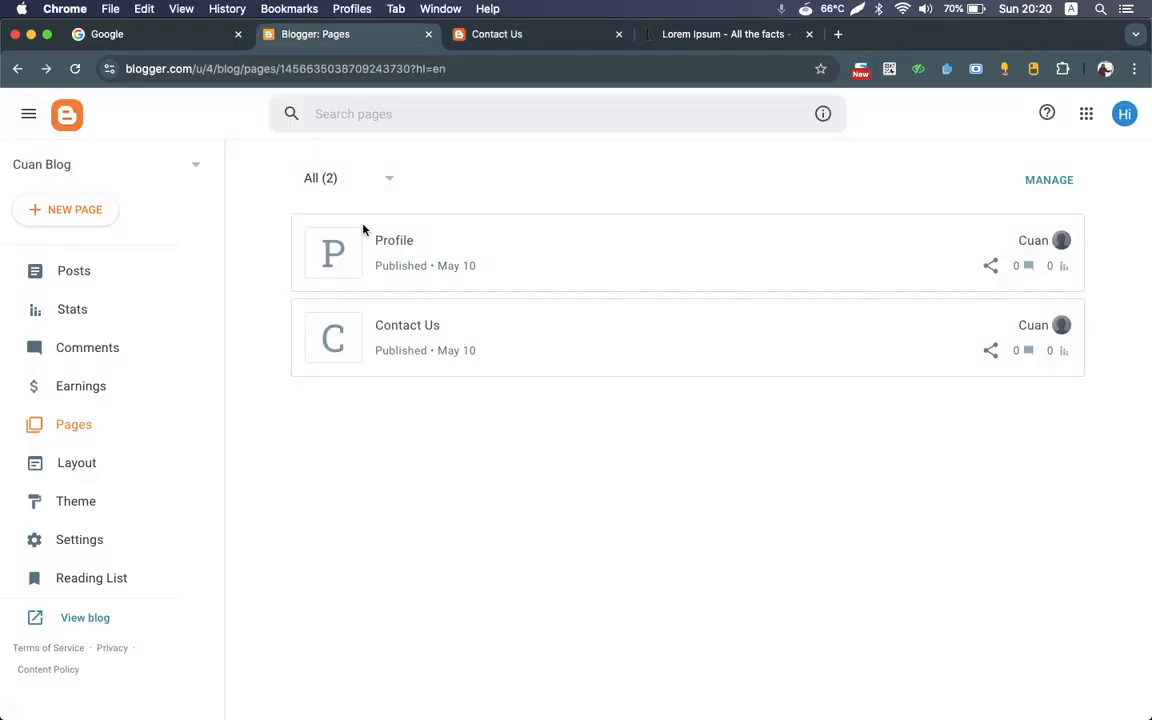
click(492, 252)
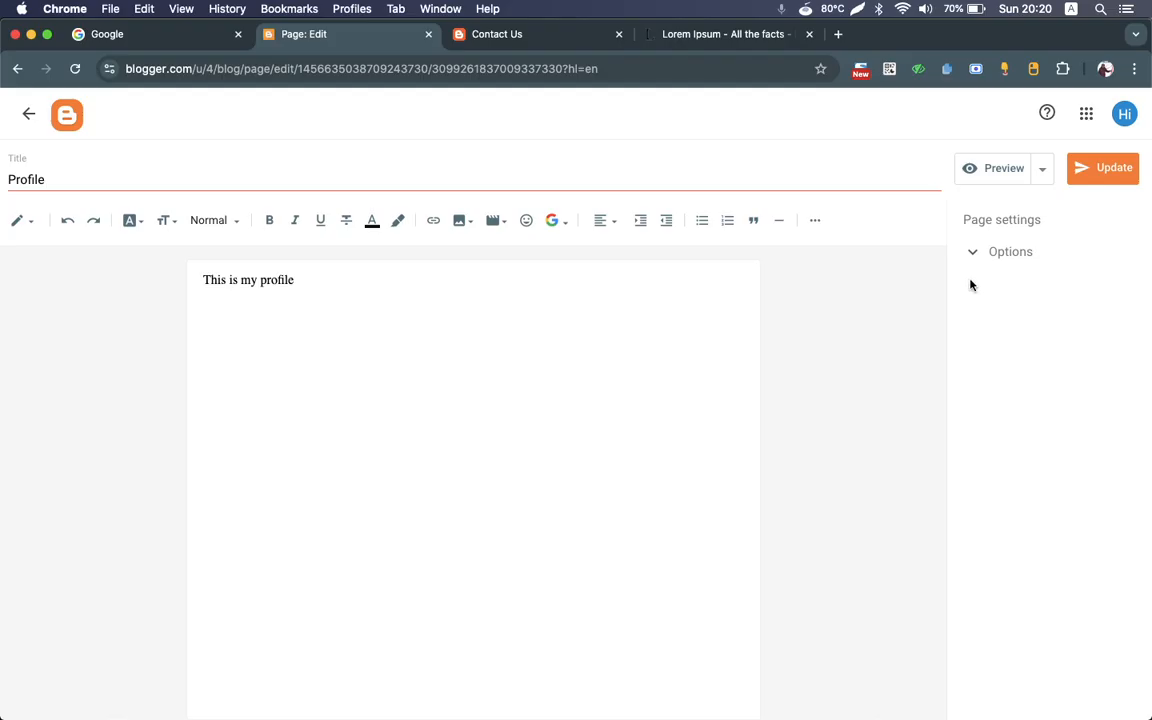
click(975, 251)
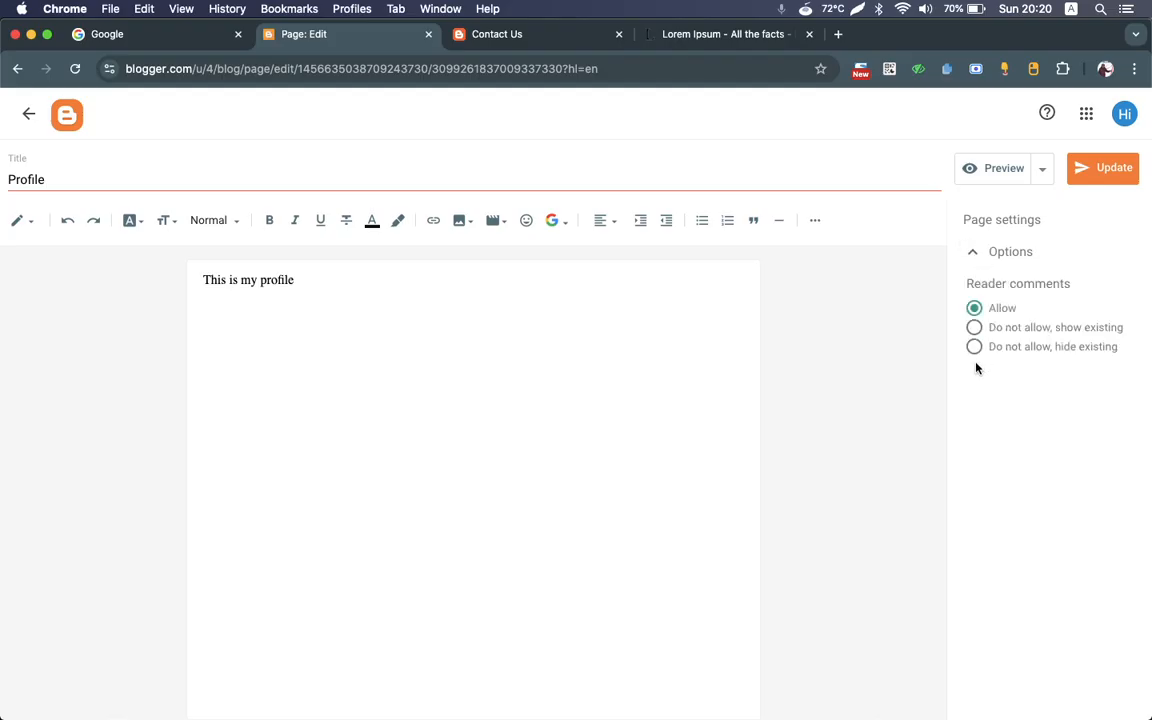
click(974, 346)
click(1103, 172)
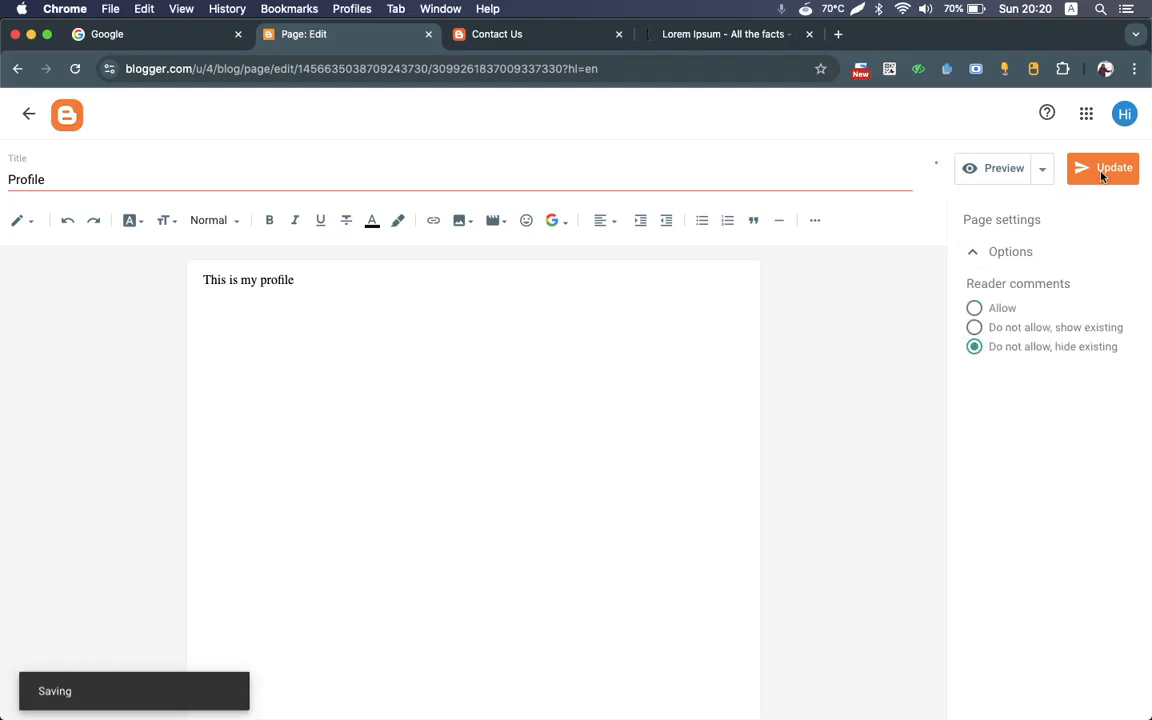
click(24, 114)
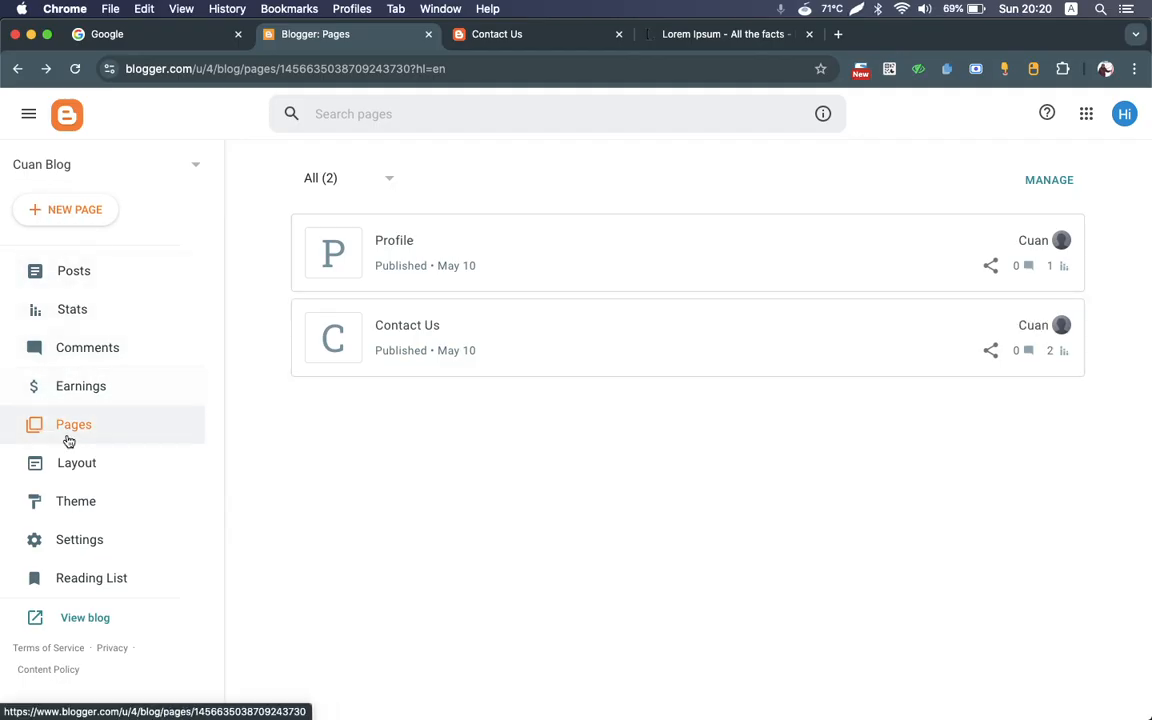
Step: Open the blog's layout and examine its page list, page body, sidebar and footer gadgets
click(69, 470)
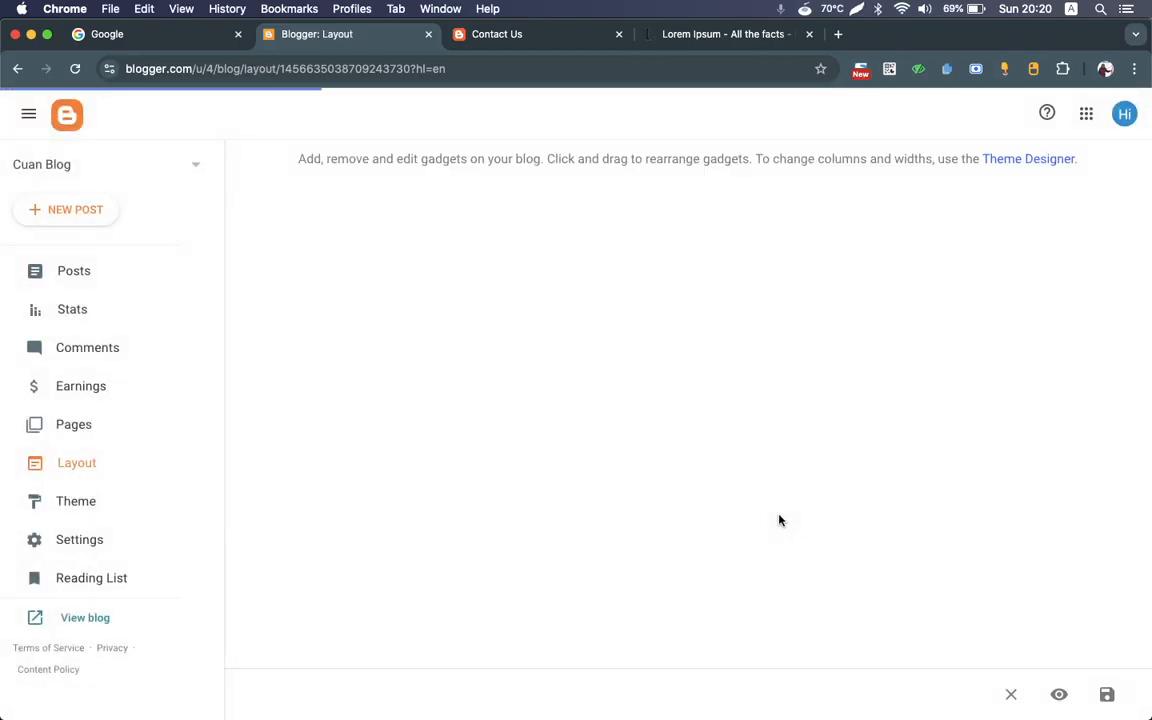
scroll(780, 520, down, 5)
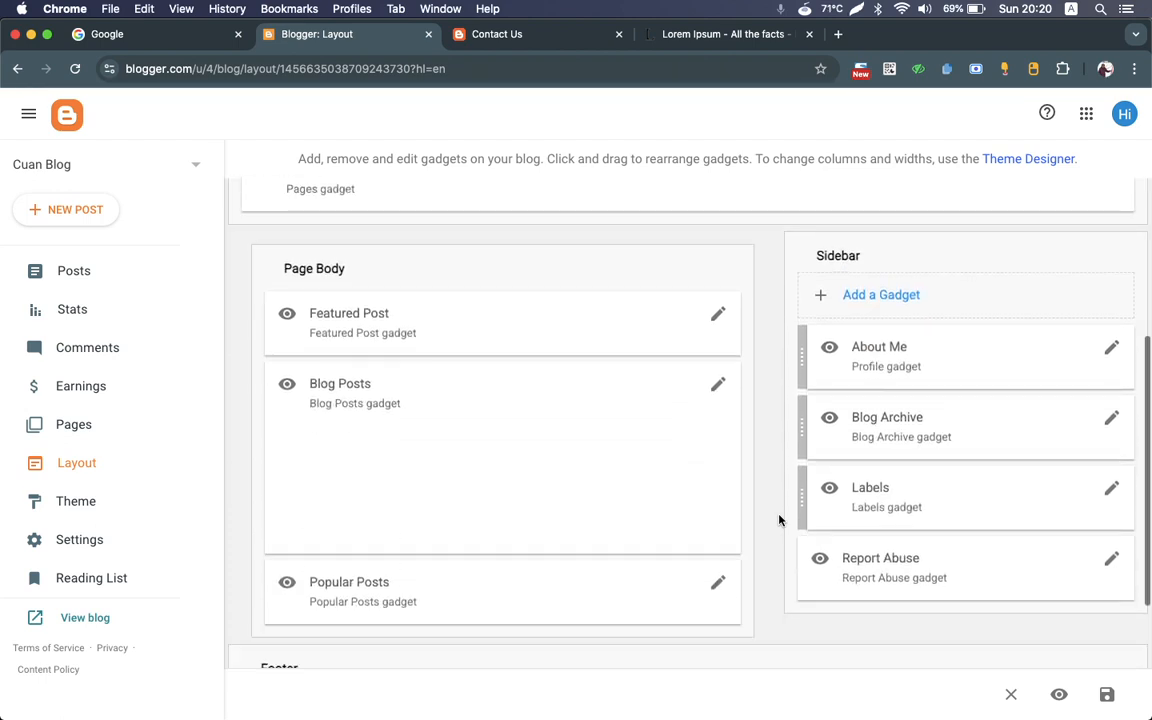
scroll(780, 520, down, 2)
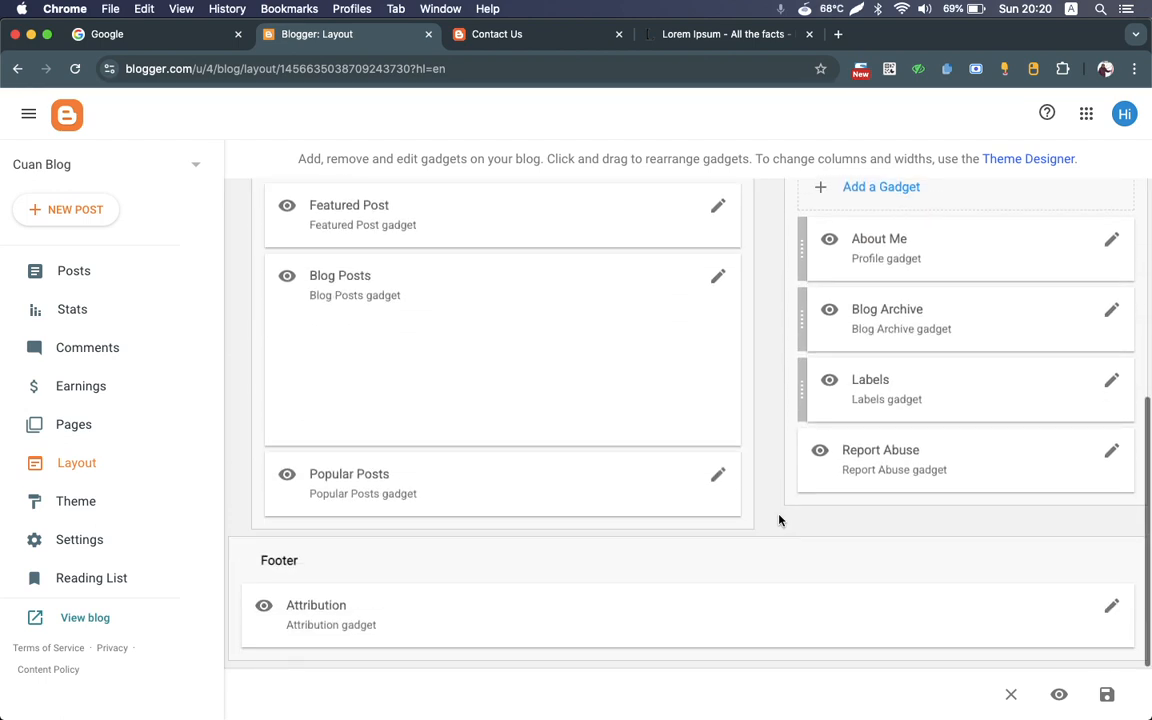
scroll(780, 520, up, 4)
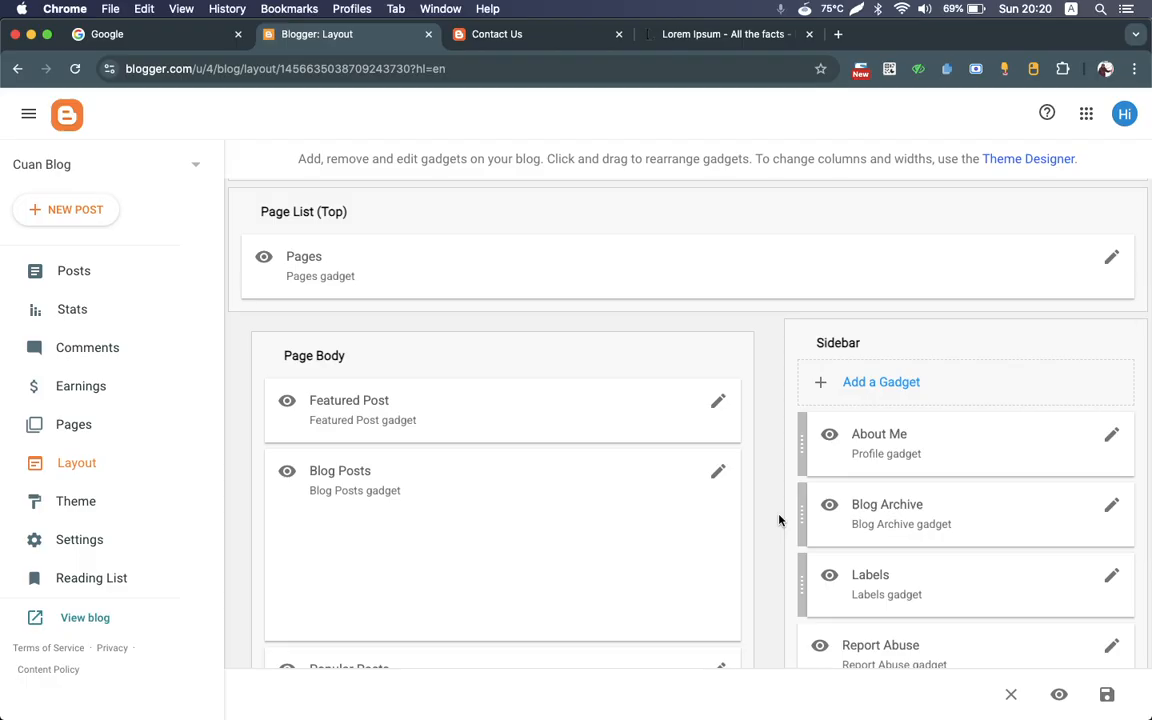
scroll(779, 519, down, 5)
scroll(779, 519, up, 6)
scroll(779, 519, down, 5)
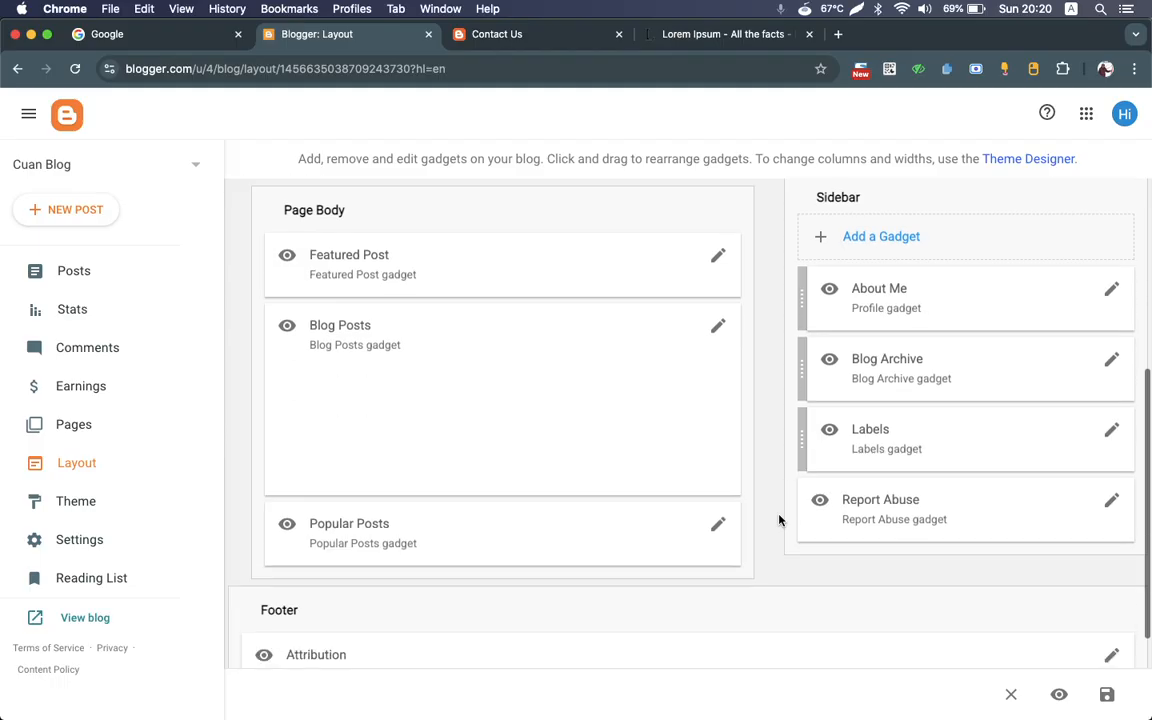
Step: Check the Popular Posts gadget's configuration, close it without saving, and look over the layout up to the header
click(717, 524)
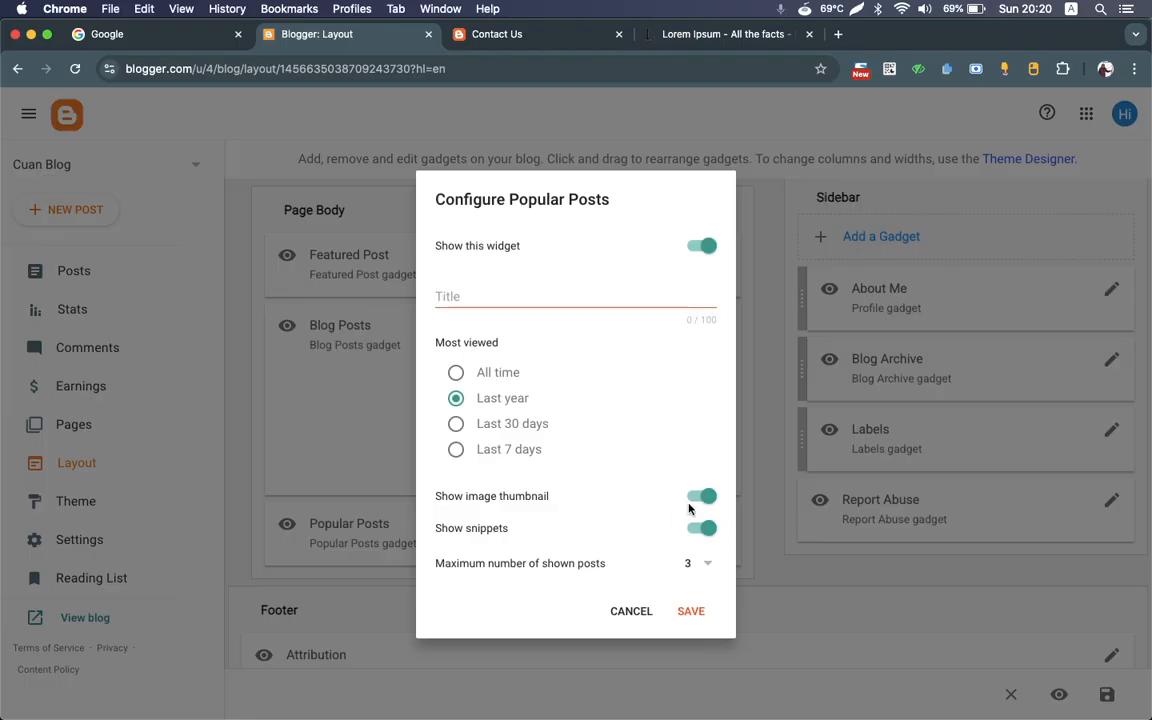
click(631, 611)
scroll(634, 622, up, 3)
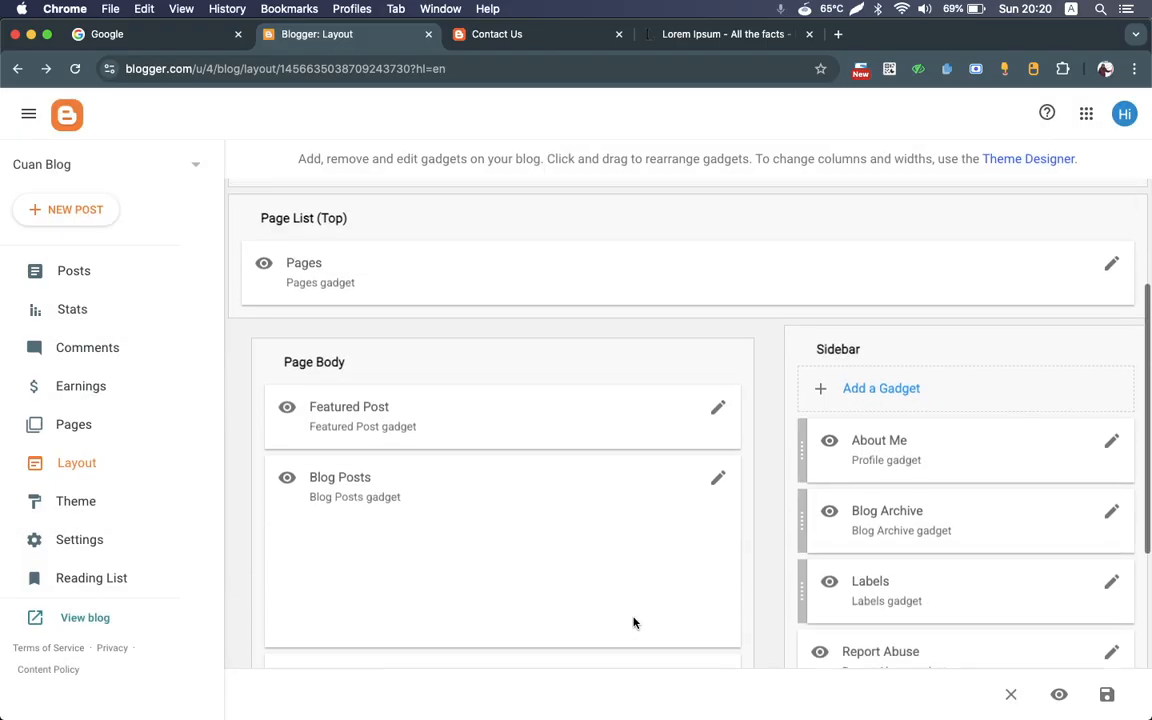
scroll(633, 622, up, 2)
scroll(633, 622, down, 3)
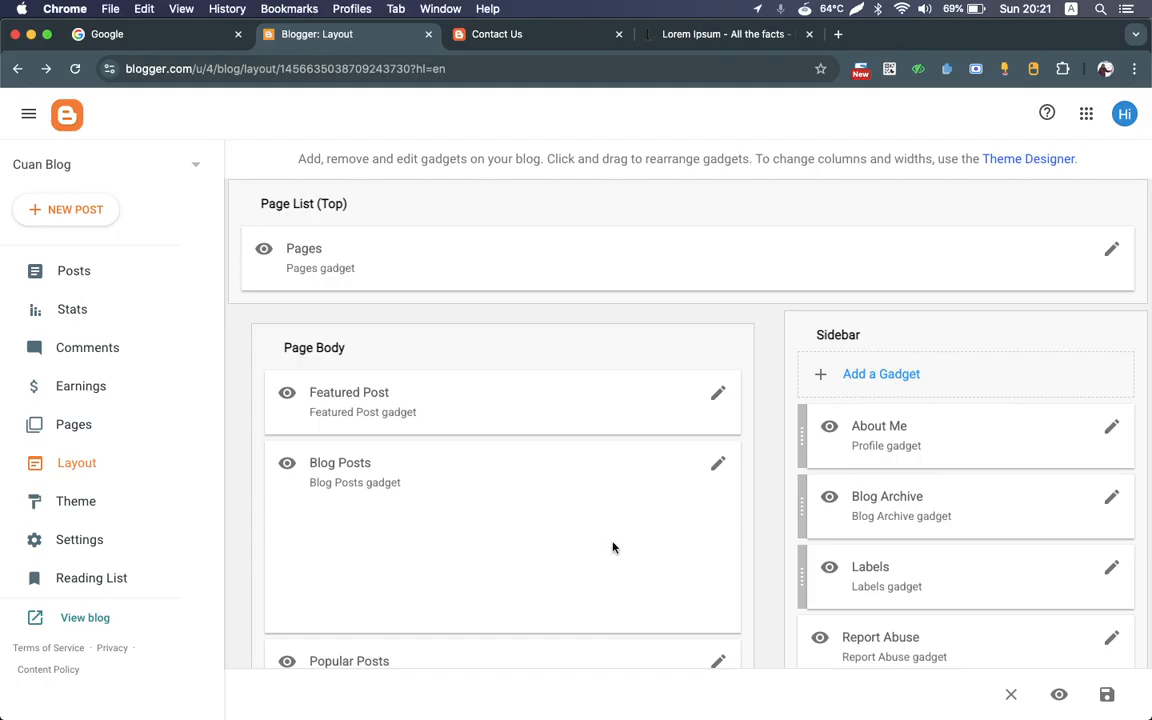
scroll(565, 315, down, 2)
scroll(565, 320, up, 5)
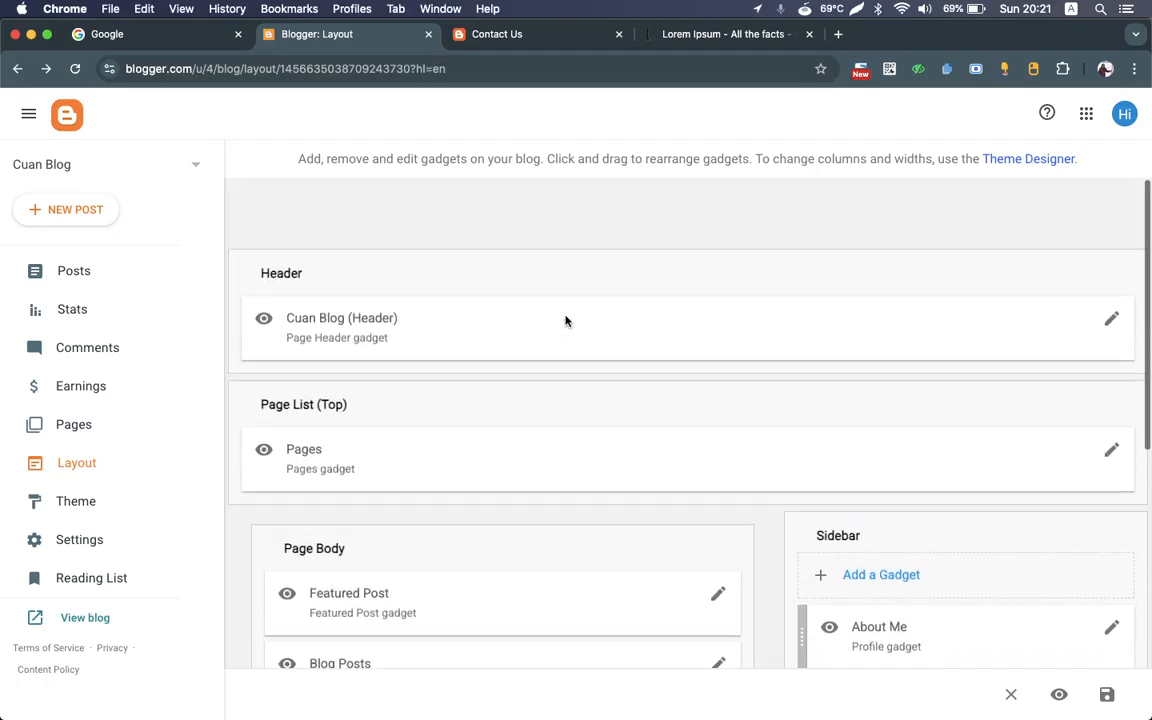
Step: Inspect the configuration of the Header gadget and the top Pages gadget, closing each without saving
click(1111, 319)
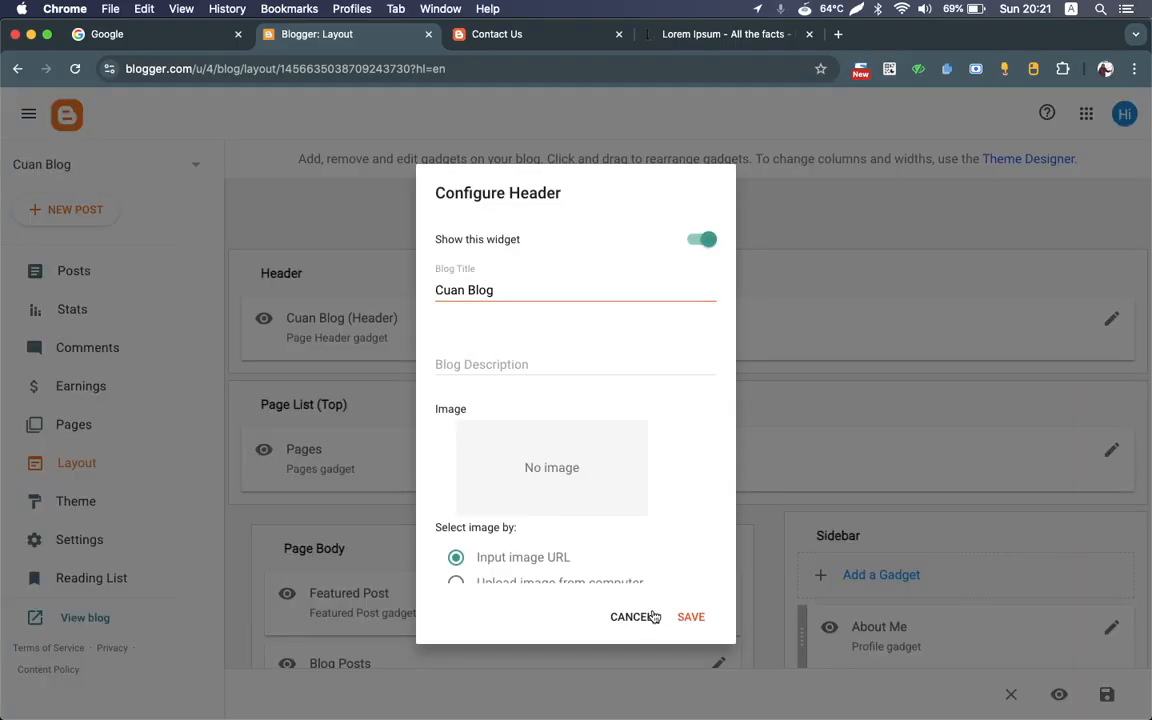
scroll(650, 509, down, 4)
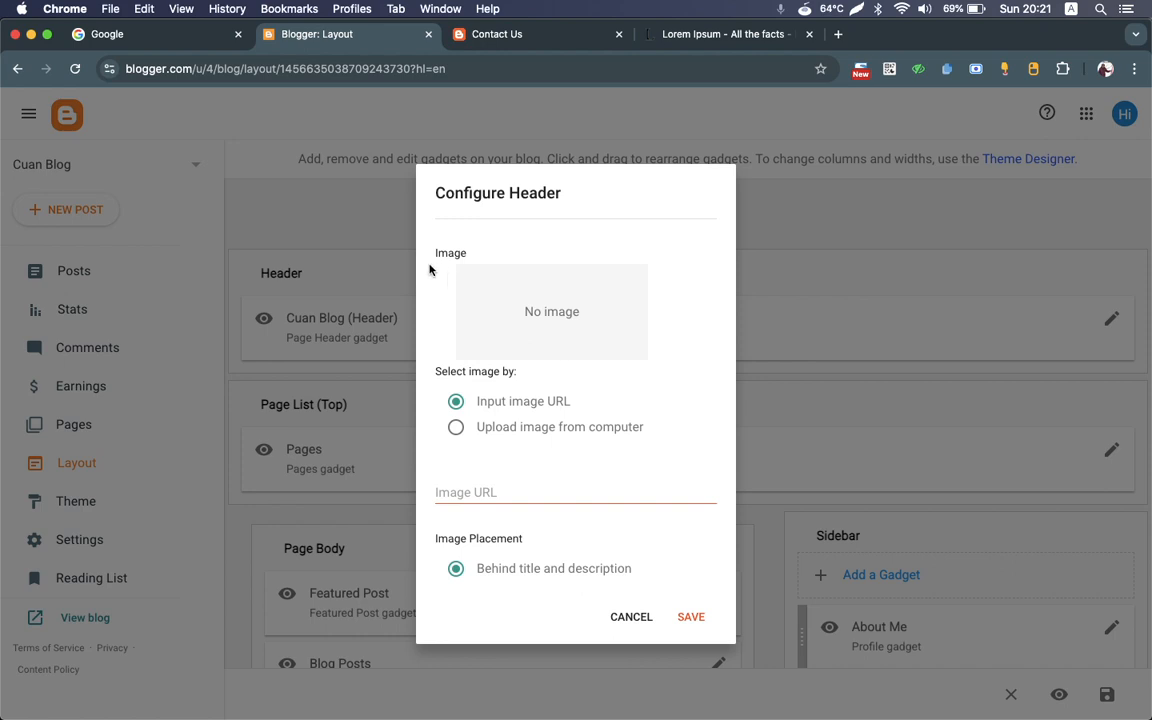
click(628, 618)
scroll(897, 459, down, 1)
scroll(897, 459, down, 2)
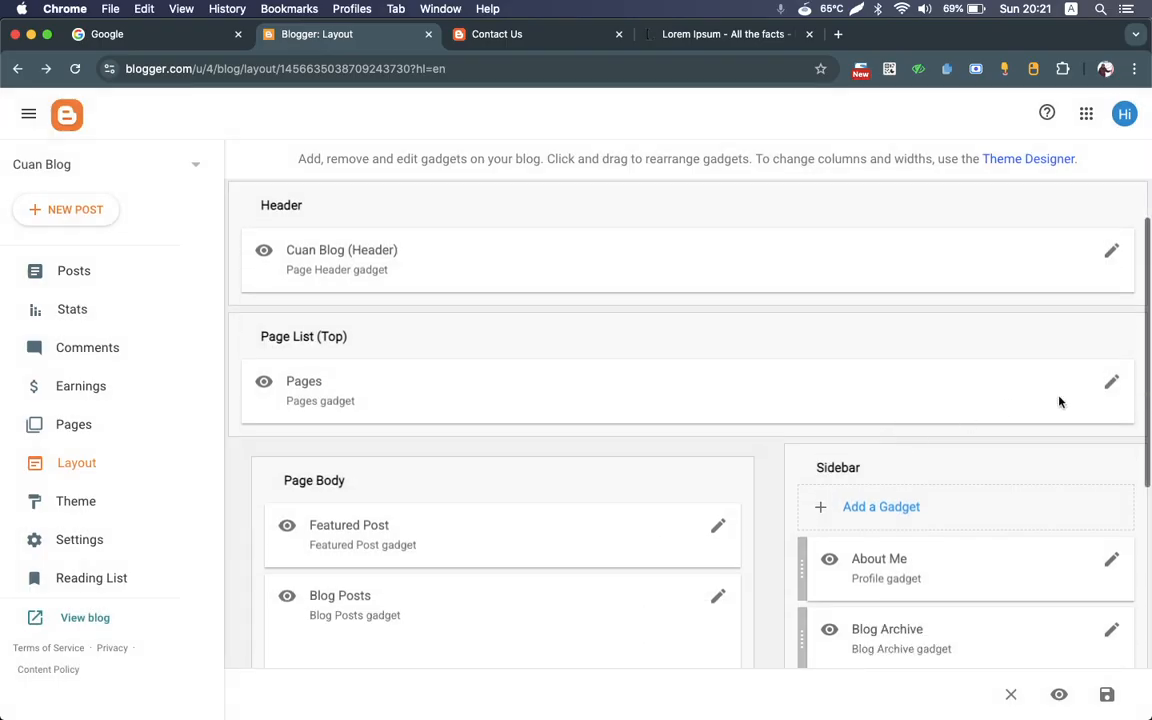
click(1111, 384)
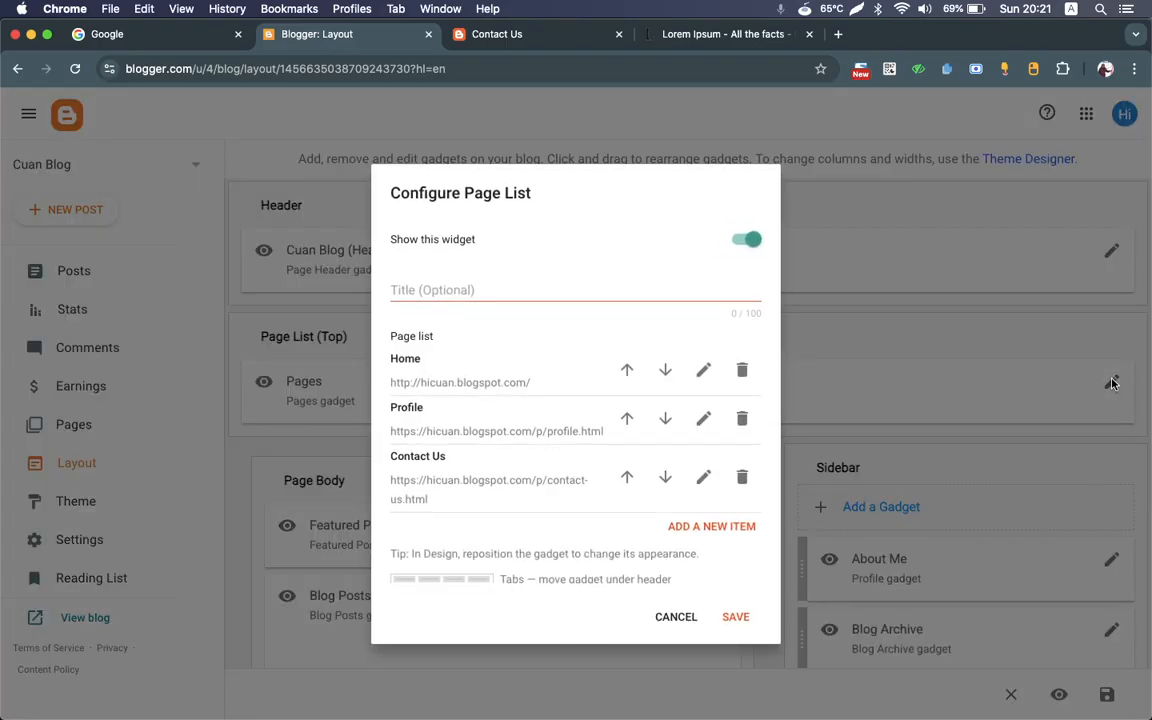
click(676, 617)
Step: Inspect the Popular Posts and Blog Posts gadget settings in the page body, closing each without saving
scroll(681, 620, down, 5)
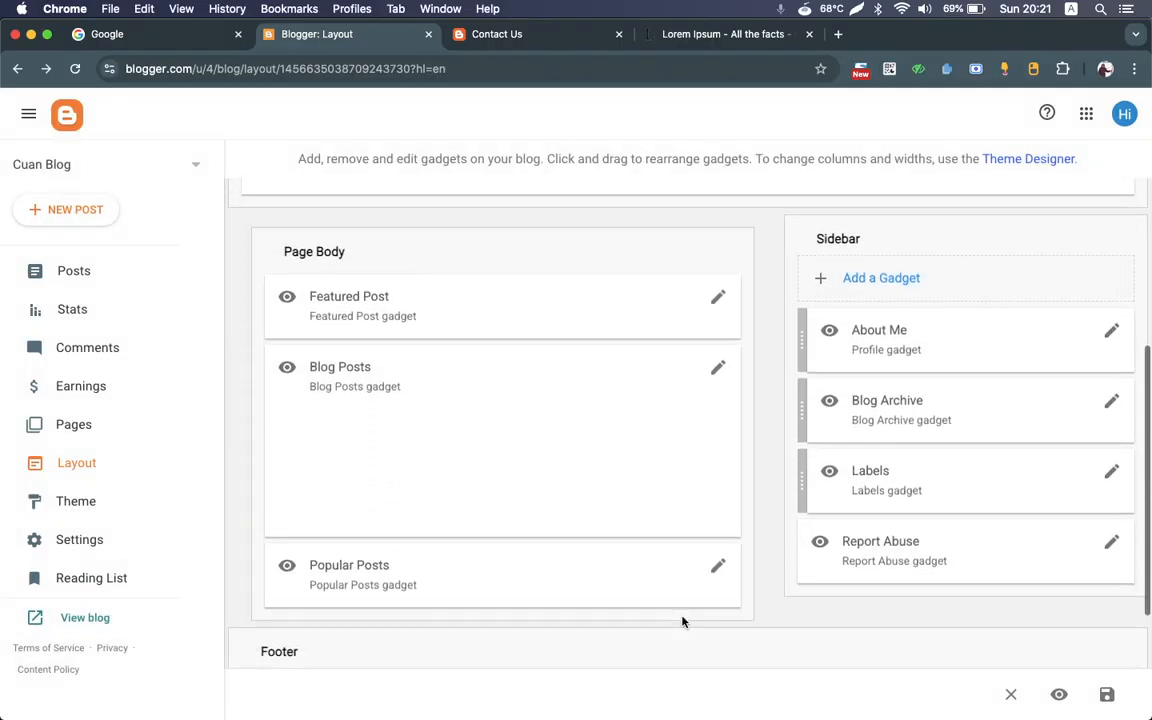
click(717, 552)
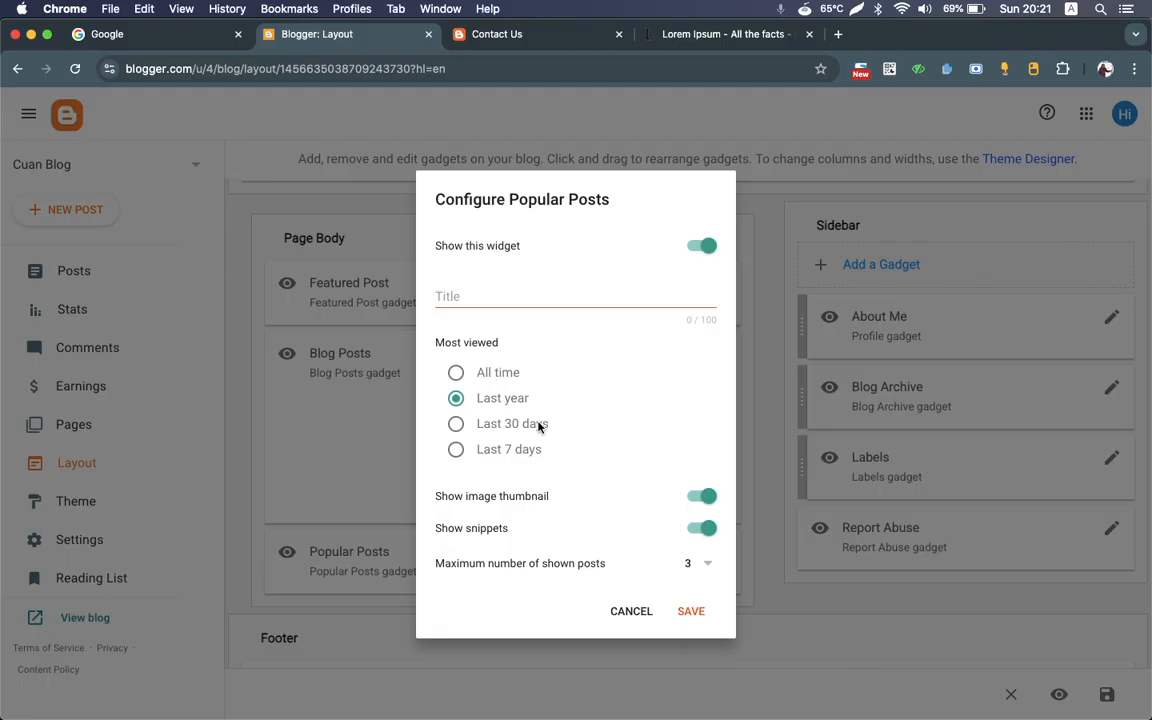
click(631, 611)
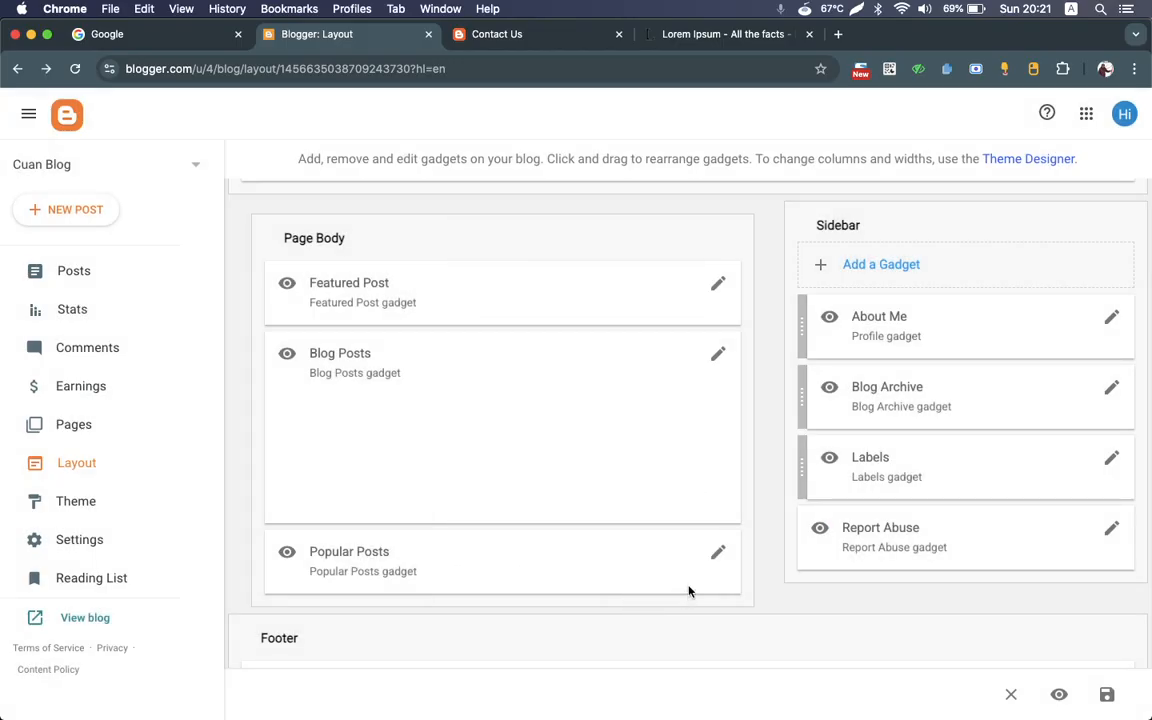
scroll(620, 427, down, 1)
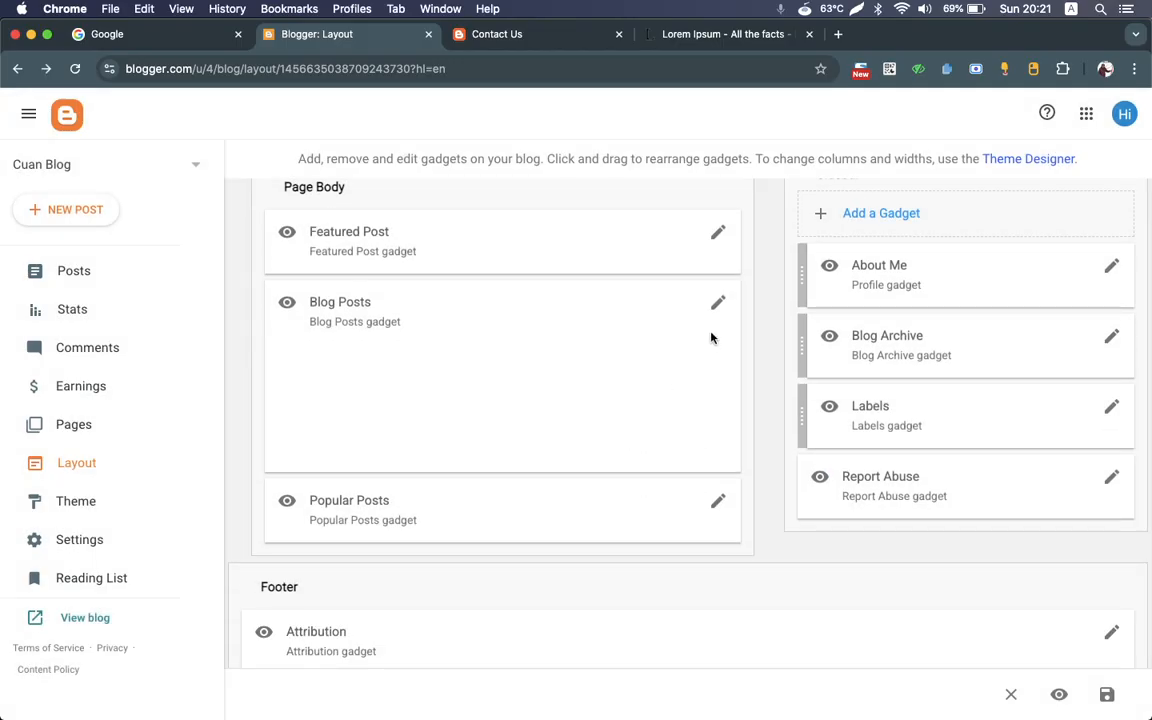
click(717, 303)
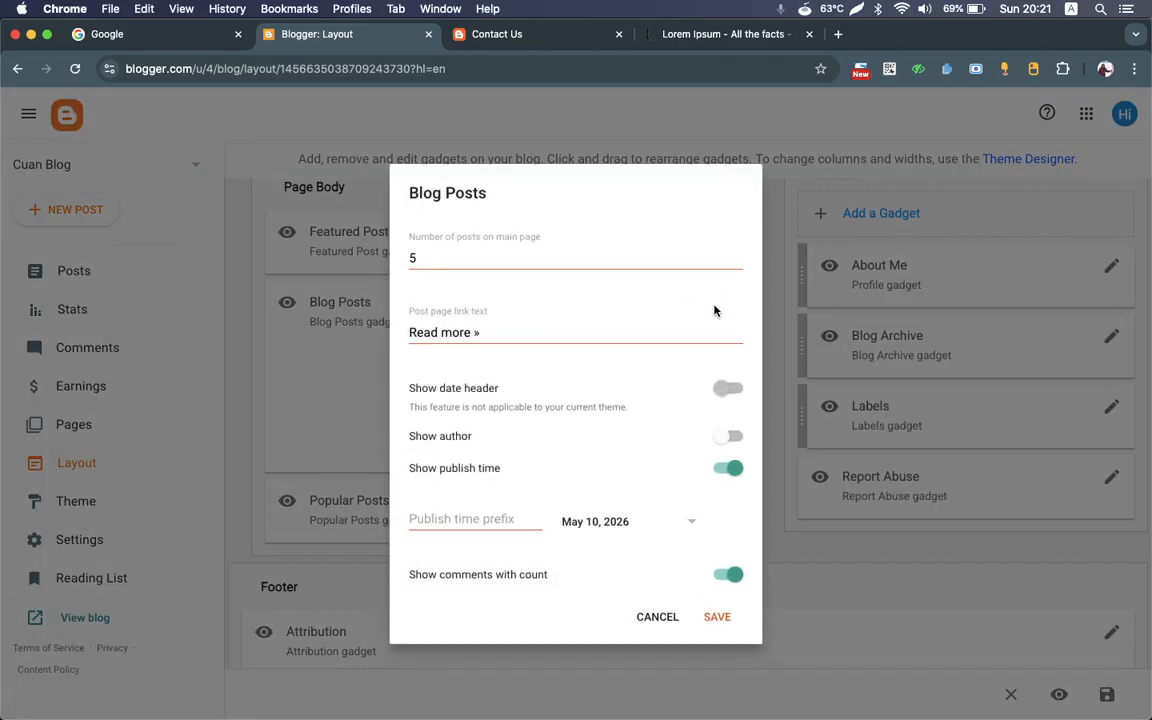
click(654, 617)
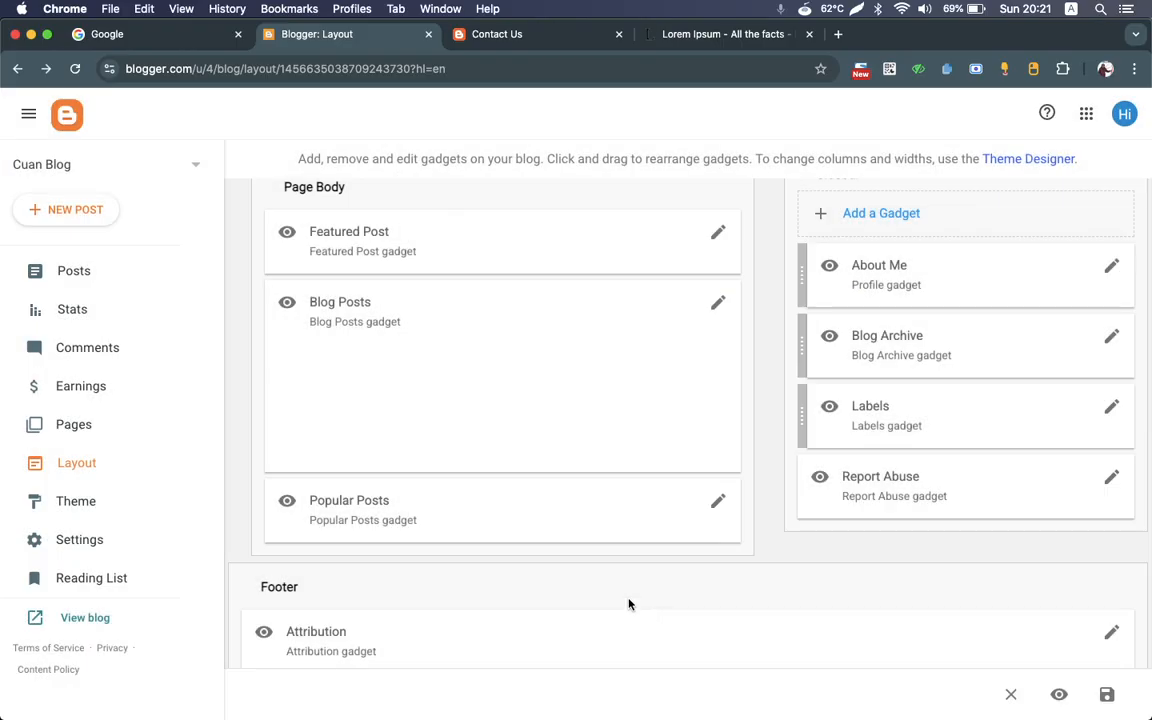
Step: Open the blog's themes and browse the available designs from Contempo through Travel
click(92, 505)
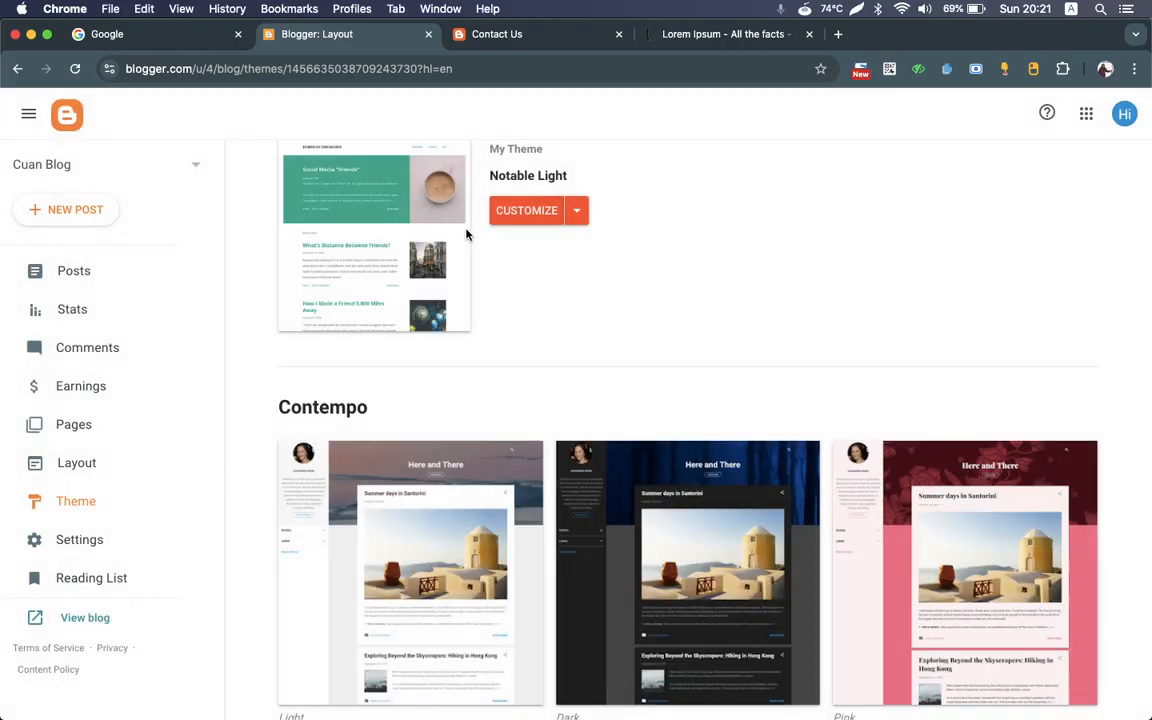
scroll(466, 235, down, 15)
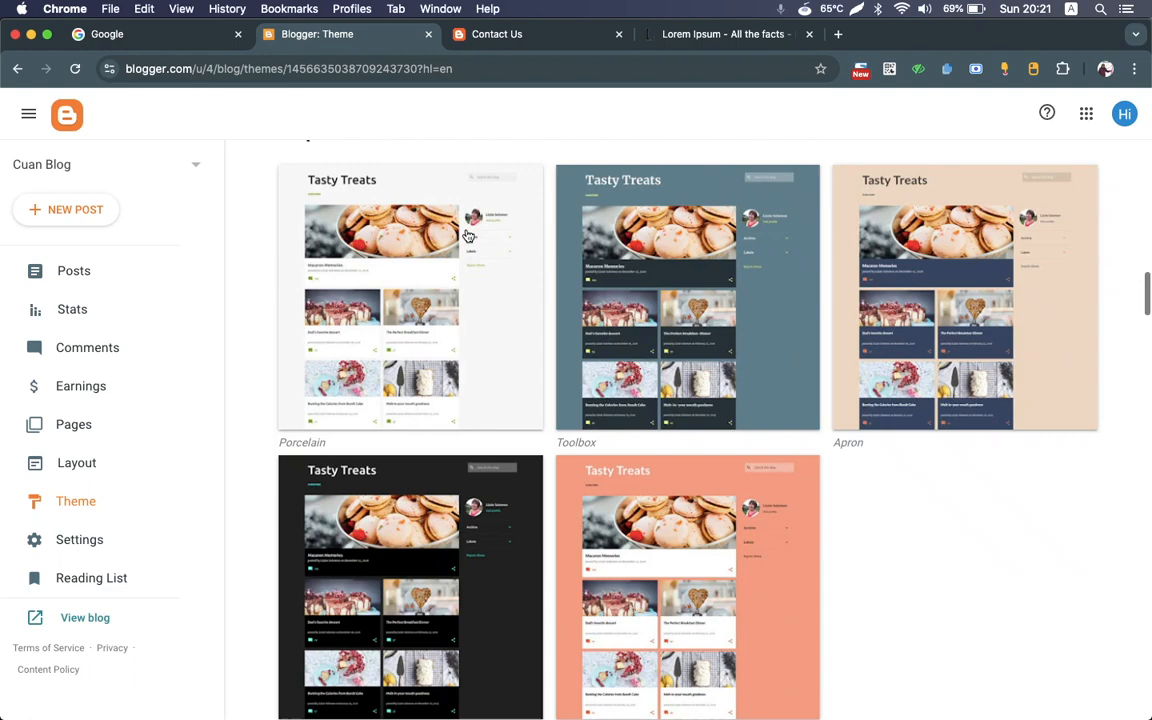
scroll(466, 235, down, 10)
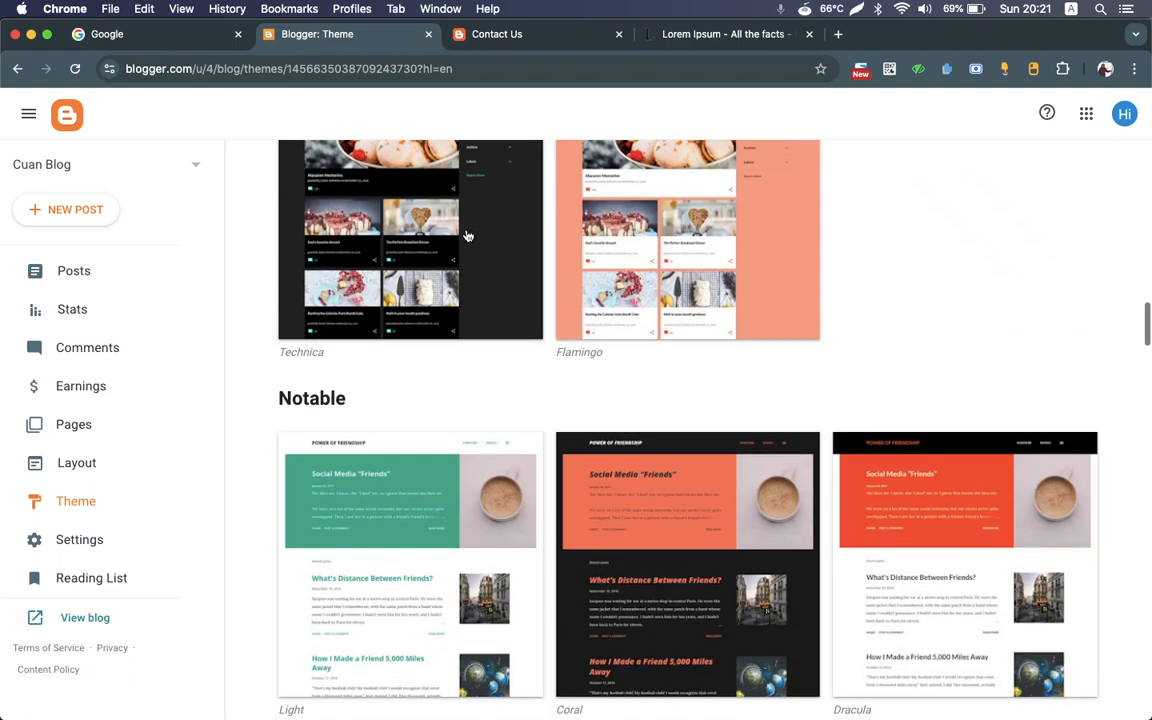
scroll(466, 235, down, 15)
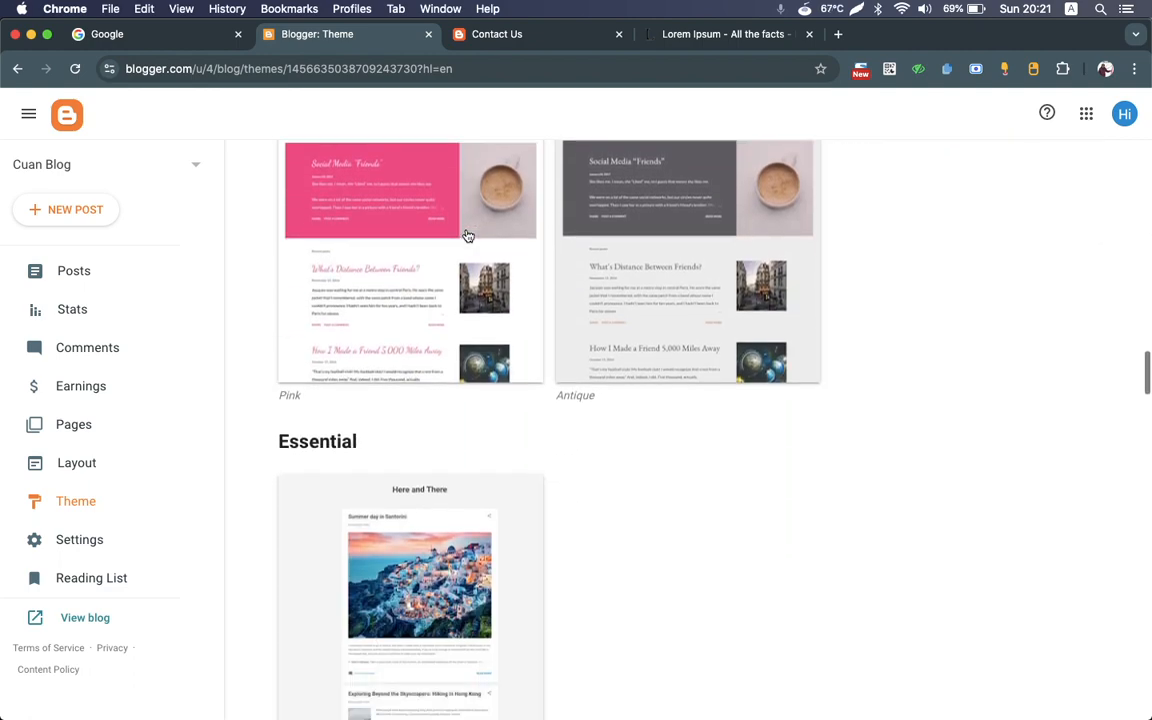
scroll(466, 235, up, 4)
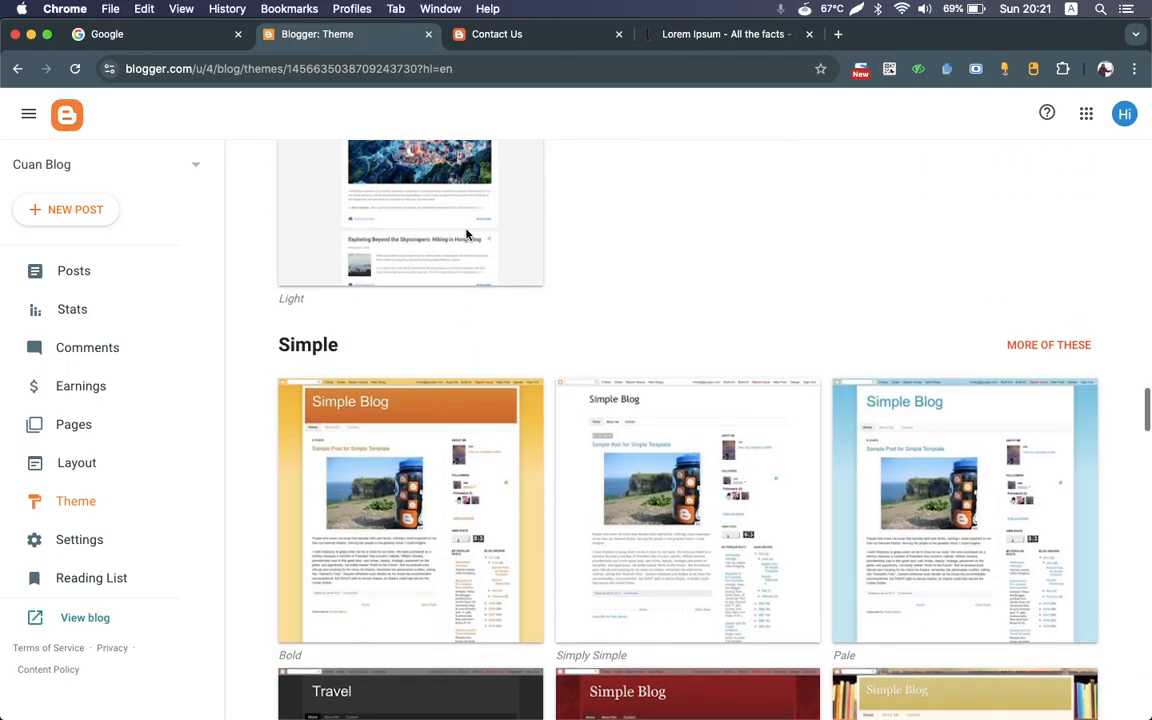
scroll(466, 235, down, 15)
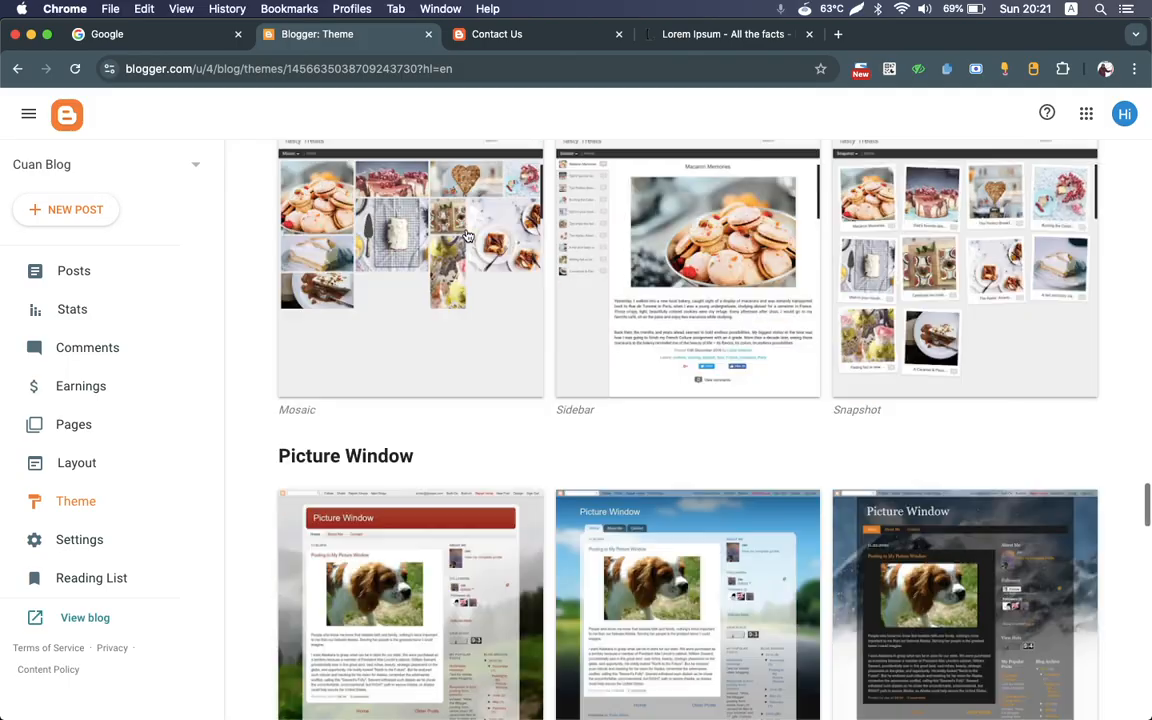
scroll(466, 235, down, 15)
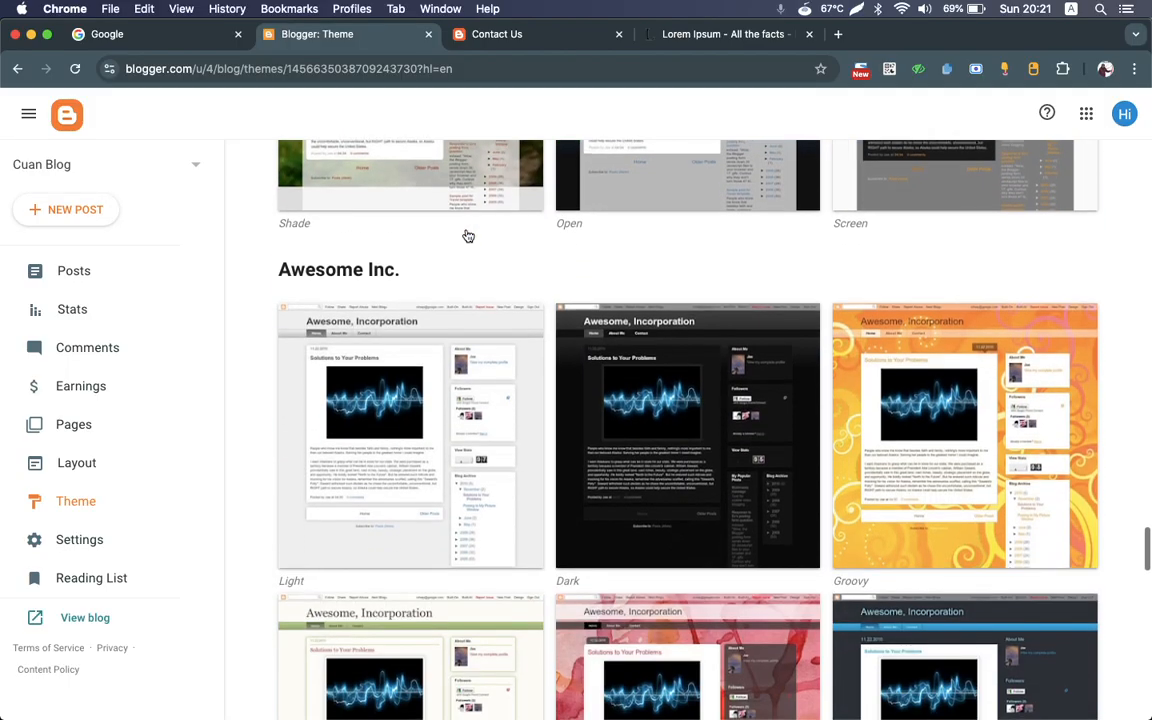
scroll(466, 235, up, 2)
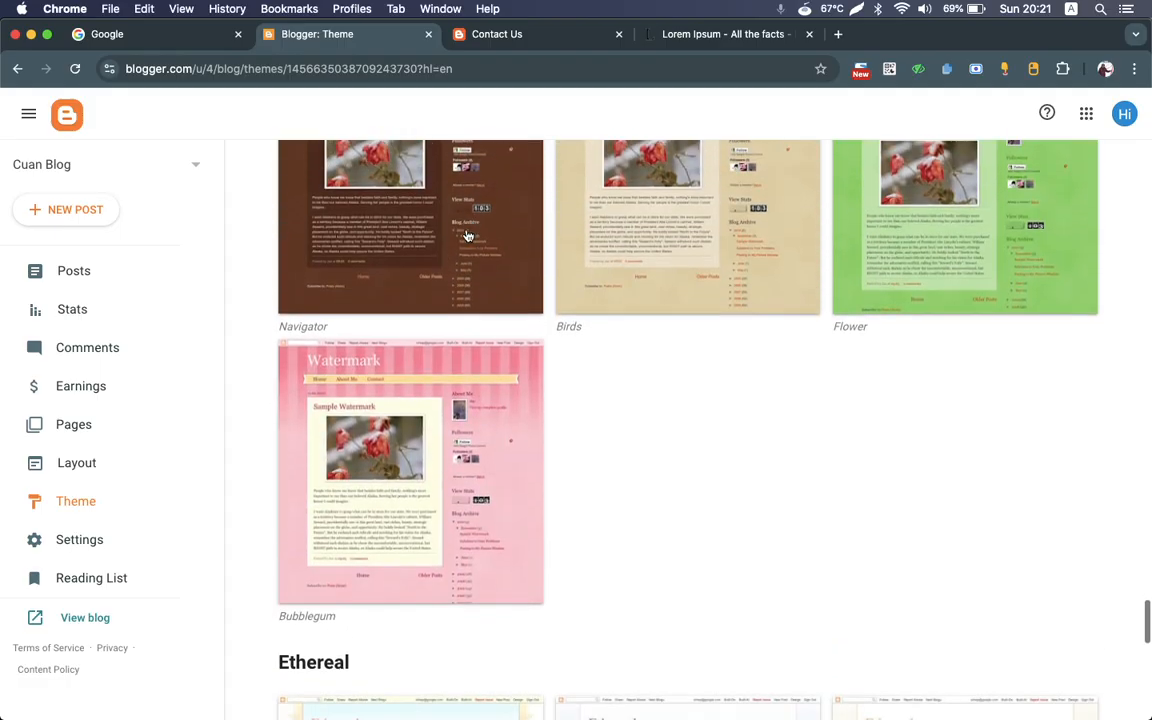
scroll(466, 235, down, 5)
scroll(466, 235, down, 10)
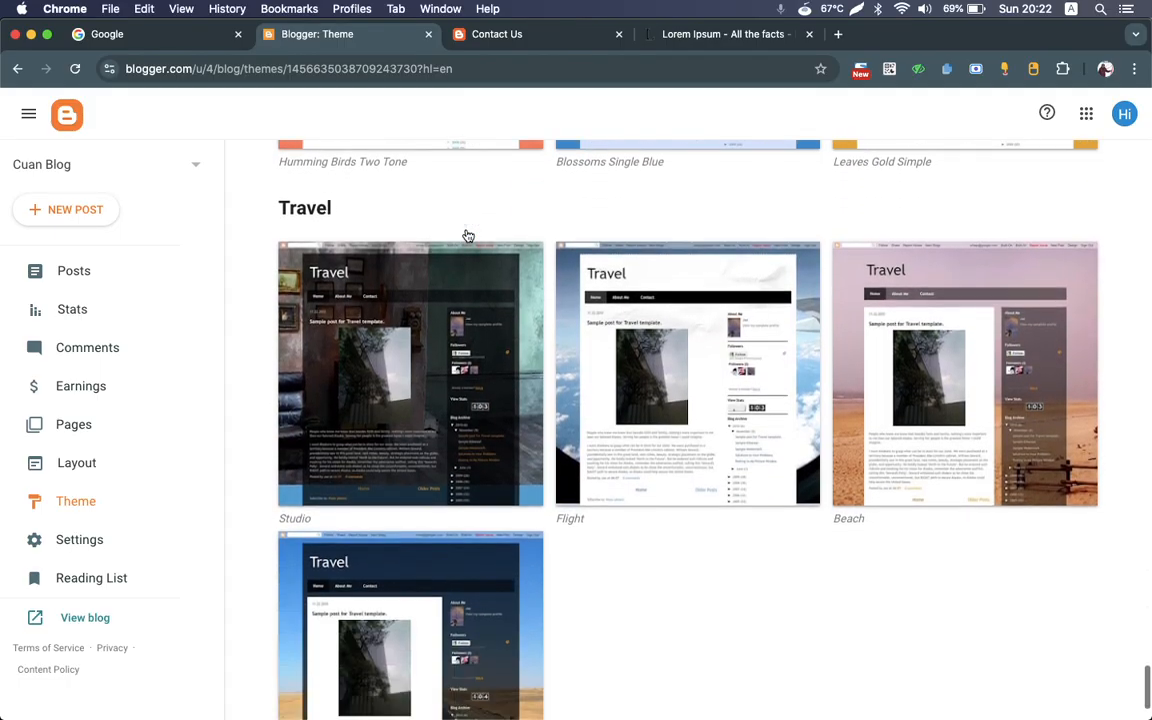
scroll(466, 235, up, 20)
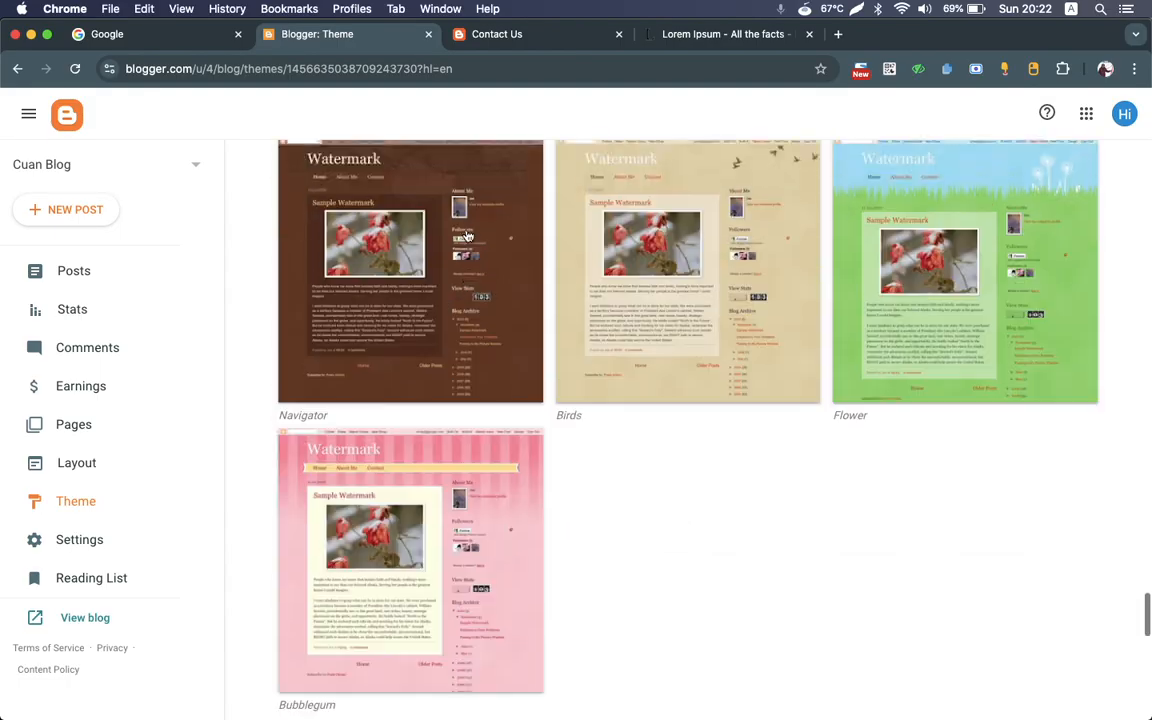
scroll(468, 235, up, 20)
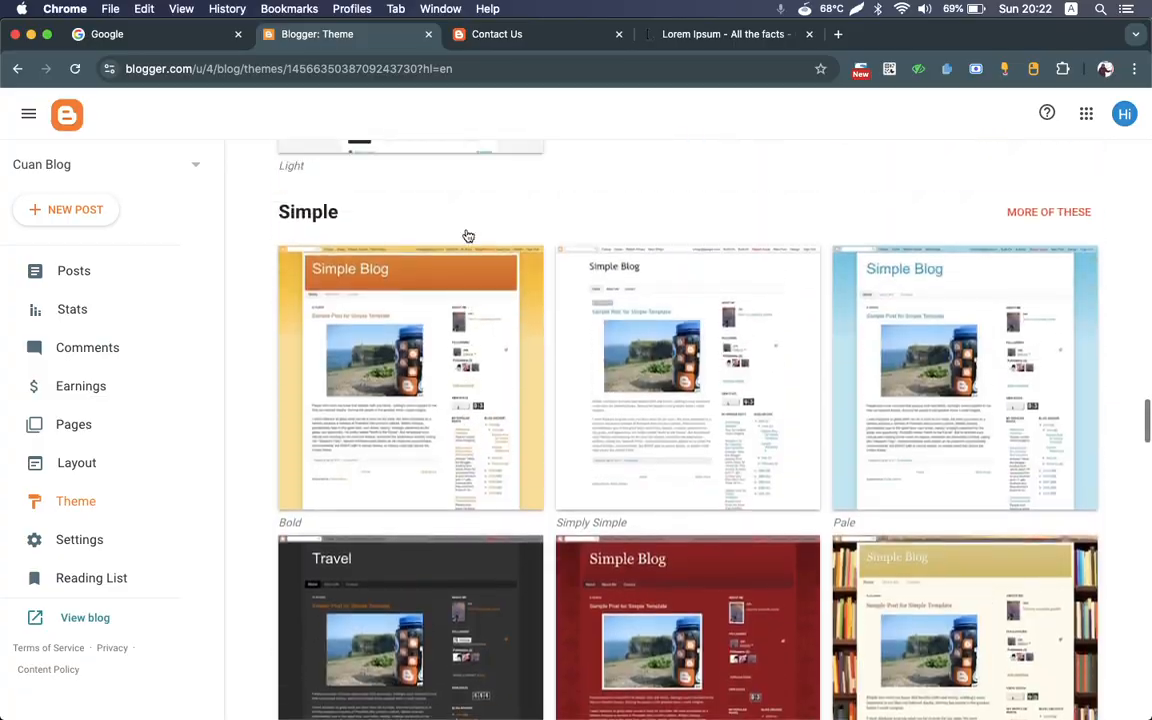
scroll(468, 235, up, 15)
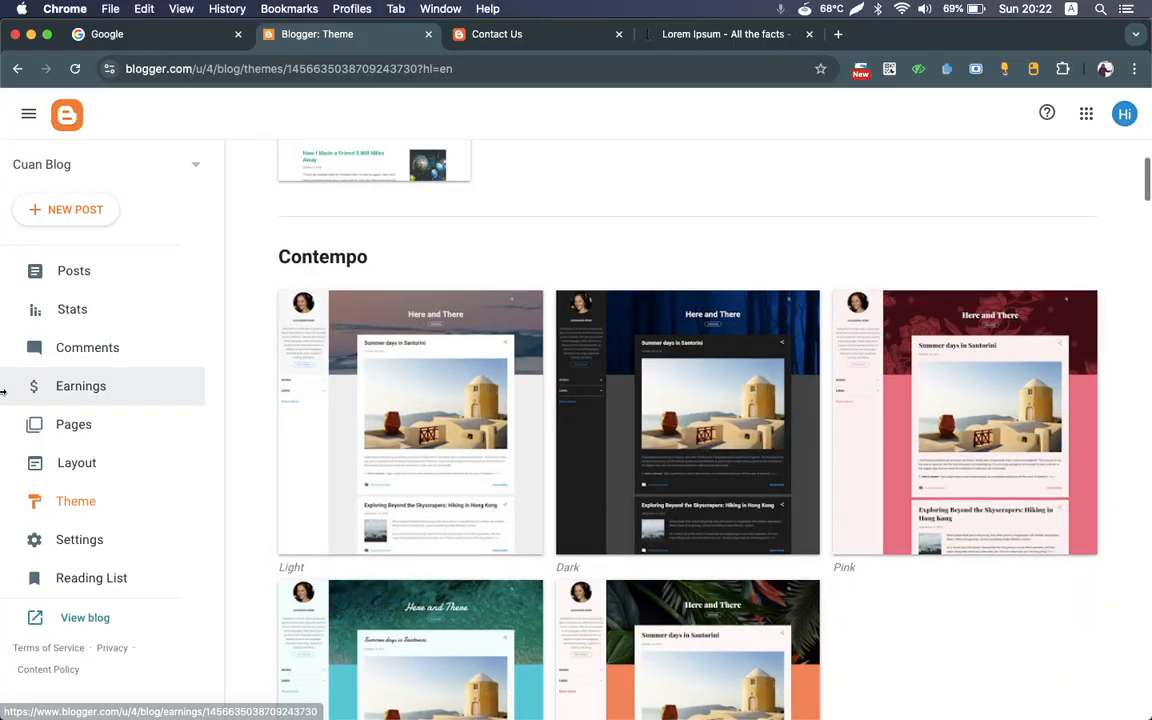
Step: Open the blog's settings and look through the sections from Basic and Privacy to Monetization and Manage Blog
click(88, 545)
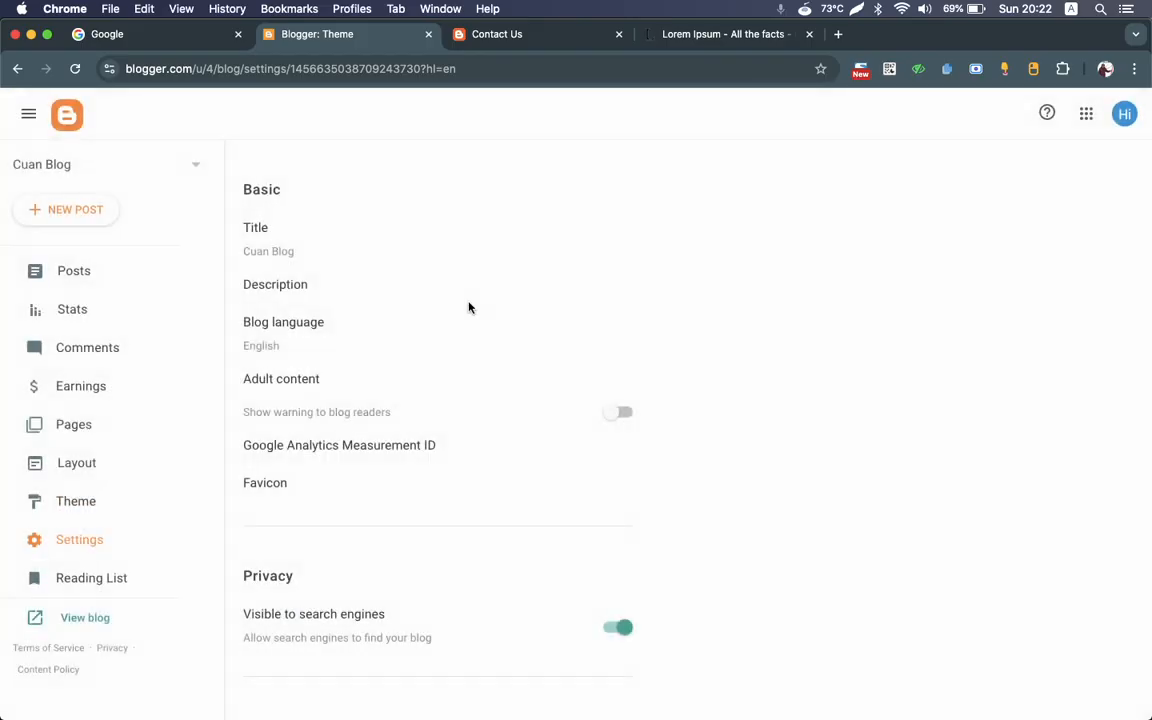
scroll(494, 270, down, 3)
scroll(494, 271, down, 15)
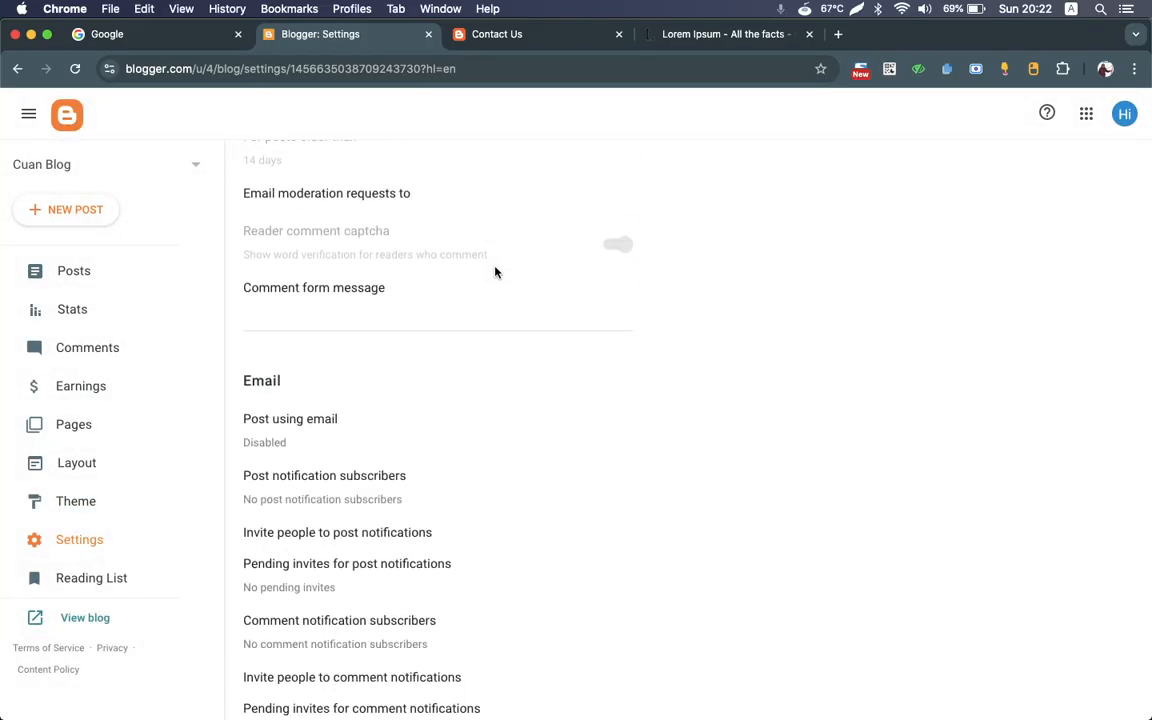
scroll(484, 486, up, 15)
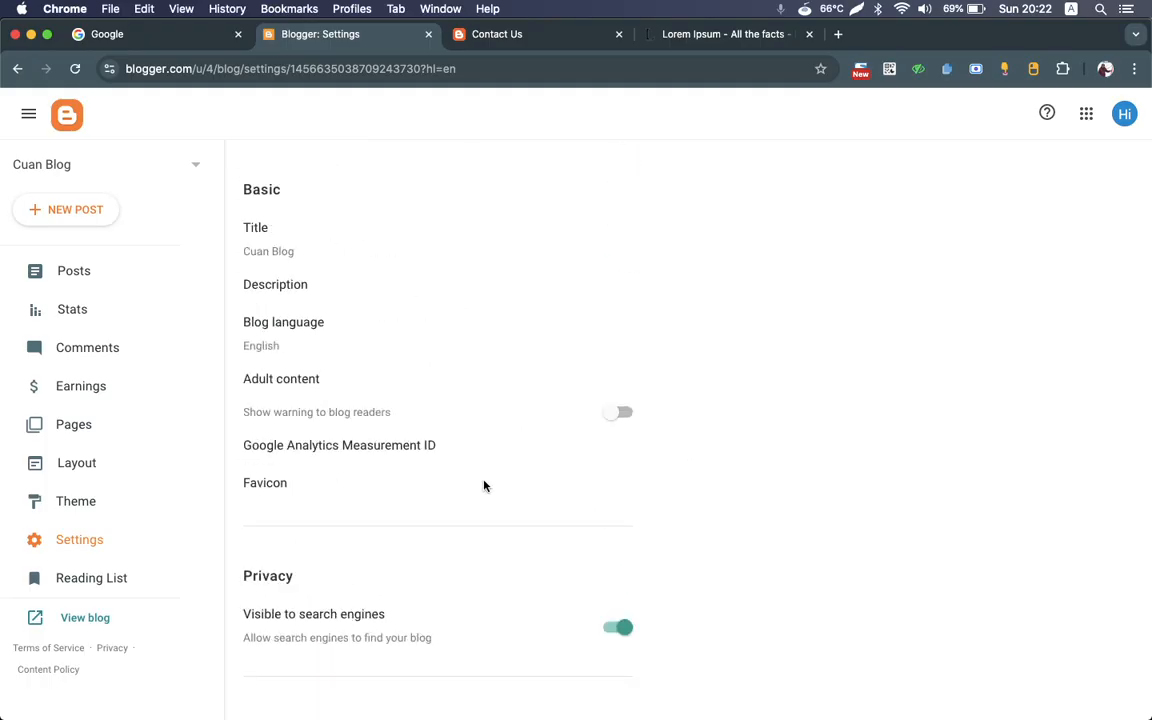
scroll(483, 401, down, 10)
scroll(482, 401, down, 15)
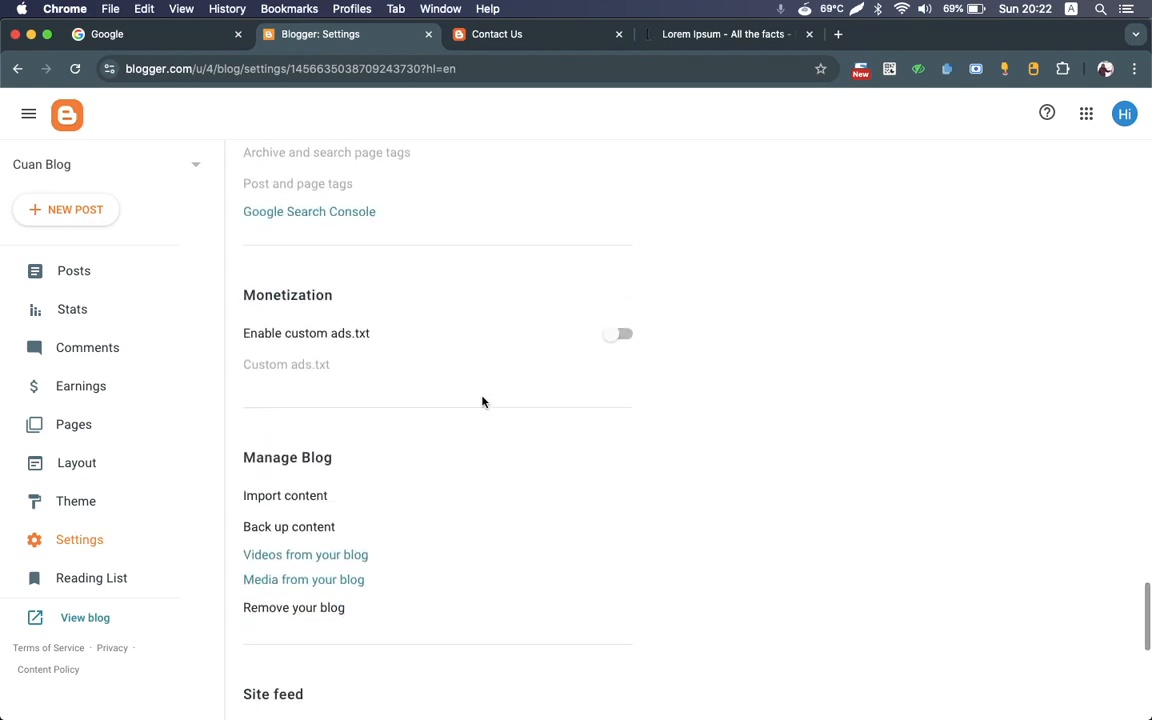
Step: Switch to the live blog, open its Home page and look over the featured post and the recent posts
scroll(482, 401, up, 15)
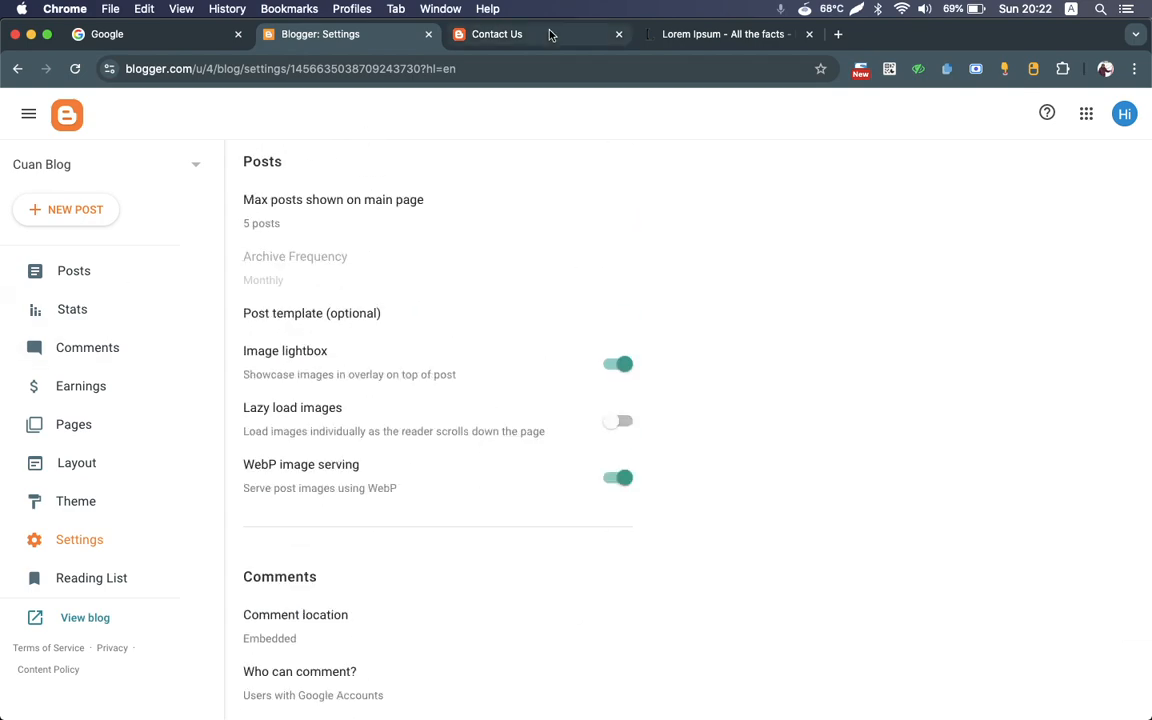
click(550, 35)
click(177, 105)
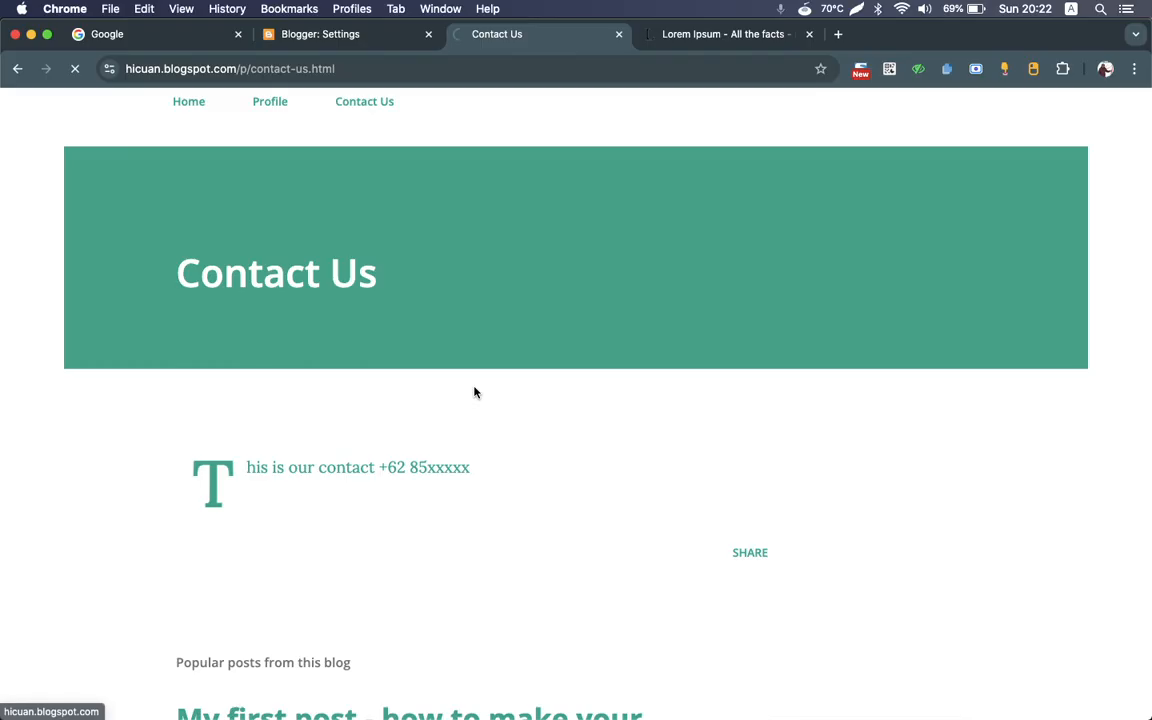
scroll(475, 392, down, 5)
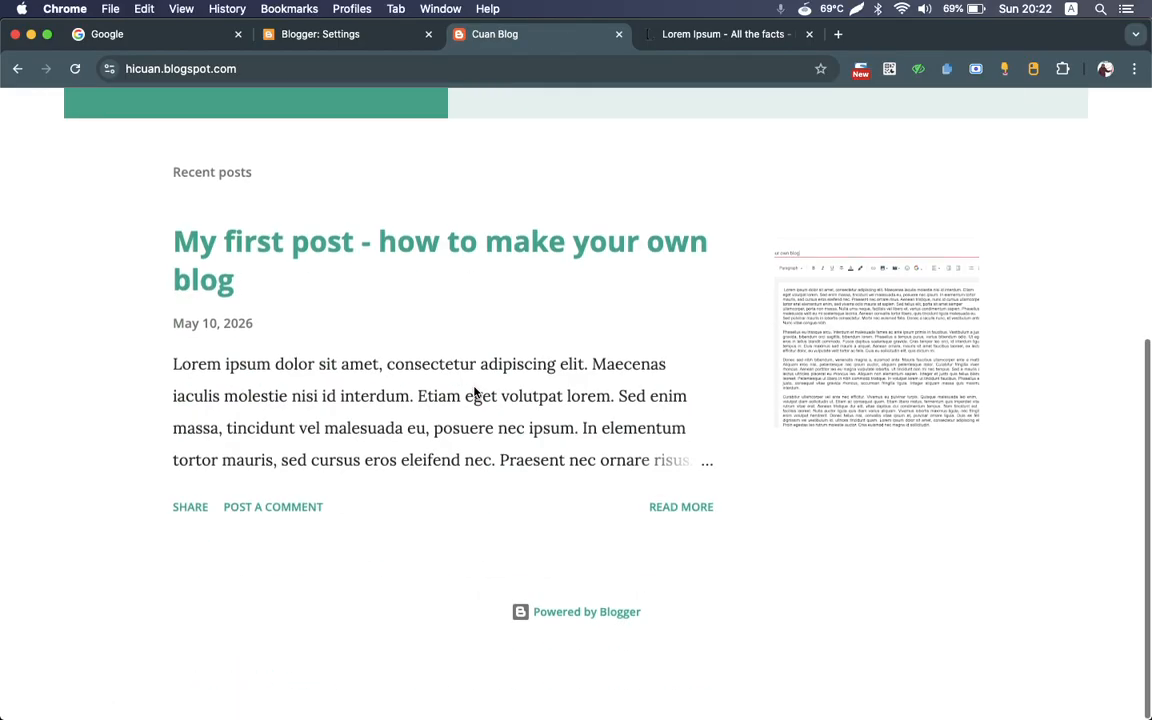
scroll(475, 392, up, 5)
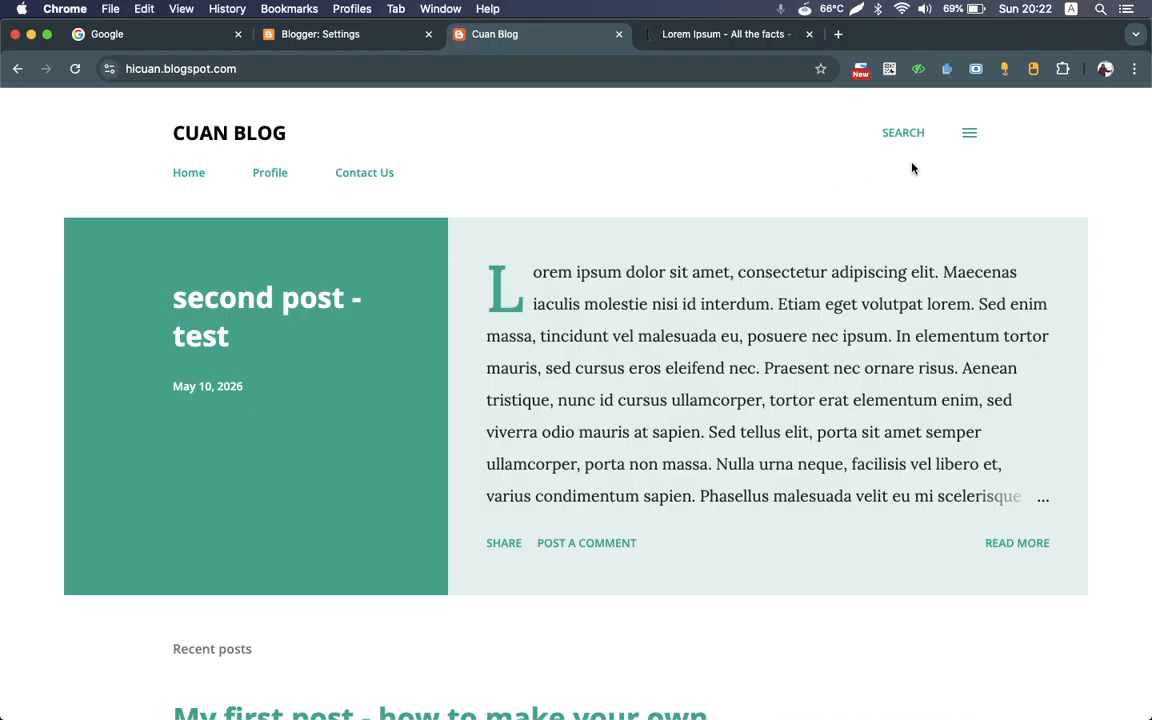
scroll(598, 335, down, 5)
scroll(598, 335, up, 5)
scroll(773, 405, down, 3)
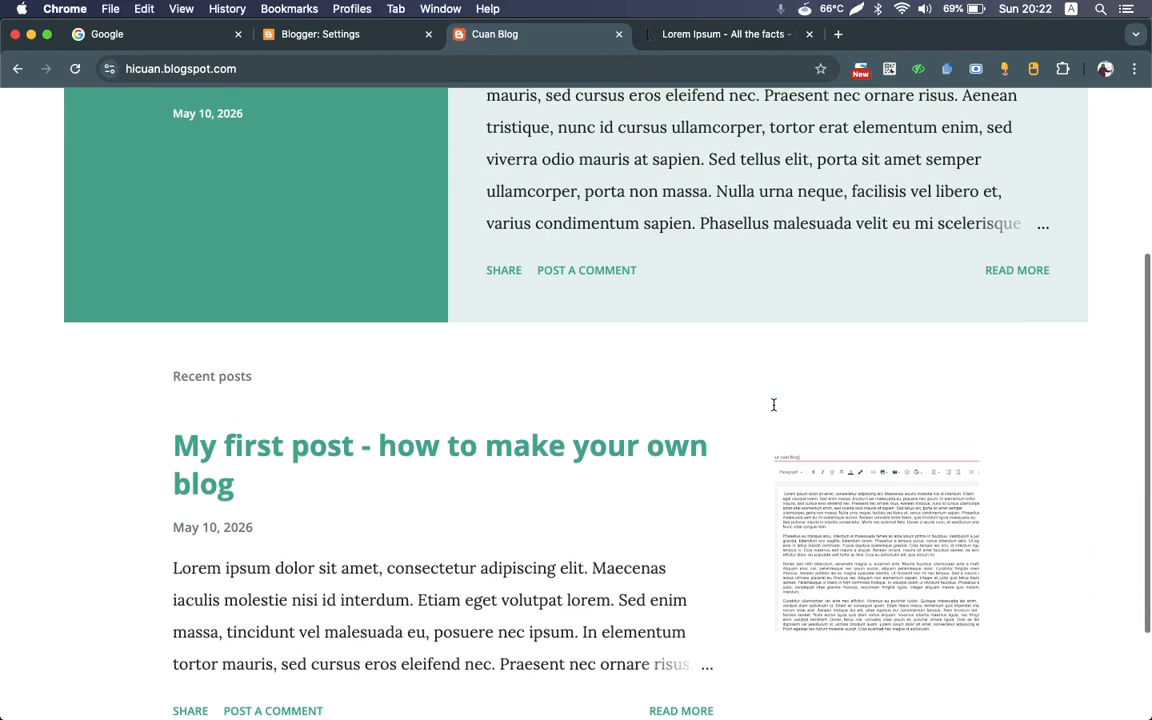
scroll(774, 406, down, 2)
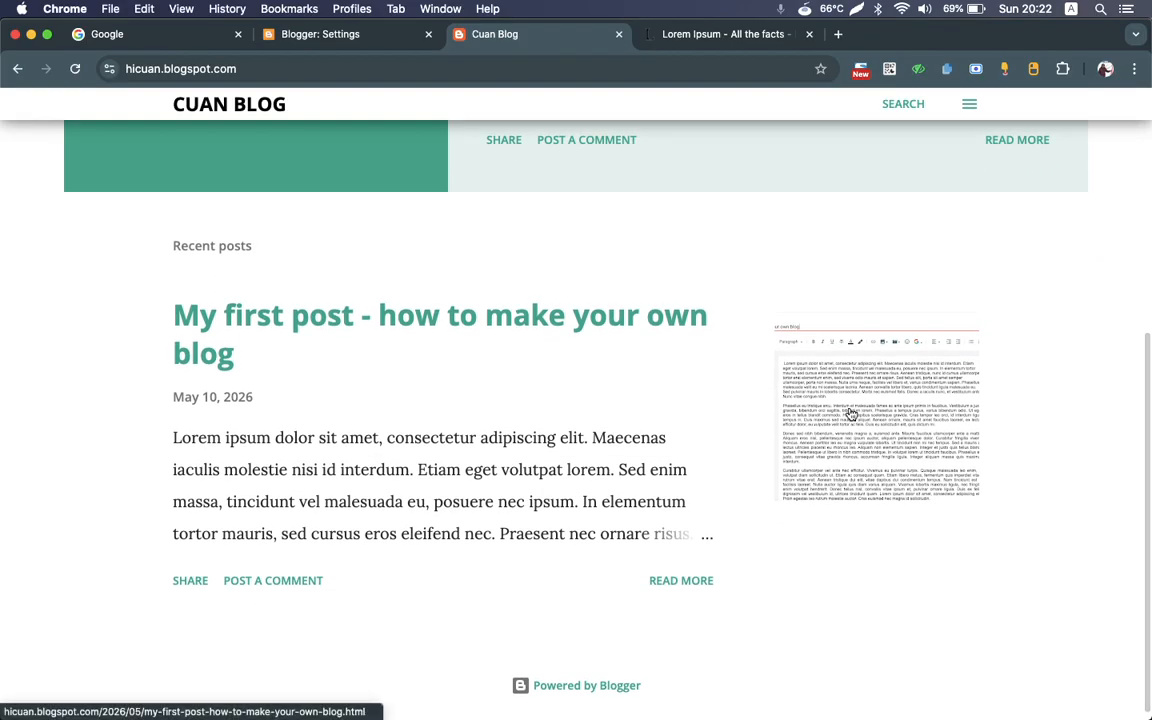
scroll(850, 413, up, 5)
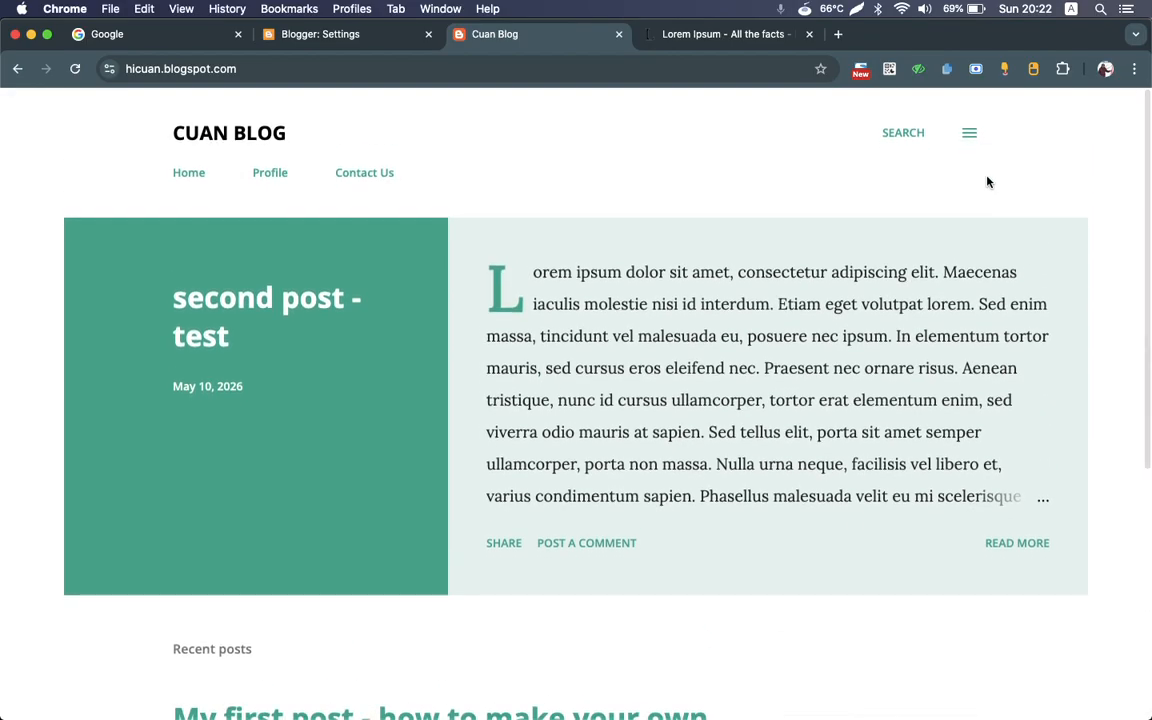
Step: Open the live blog's side menu, expand its Archive and Labels sections, and close the menu
click(970, 136)
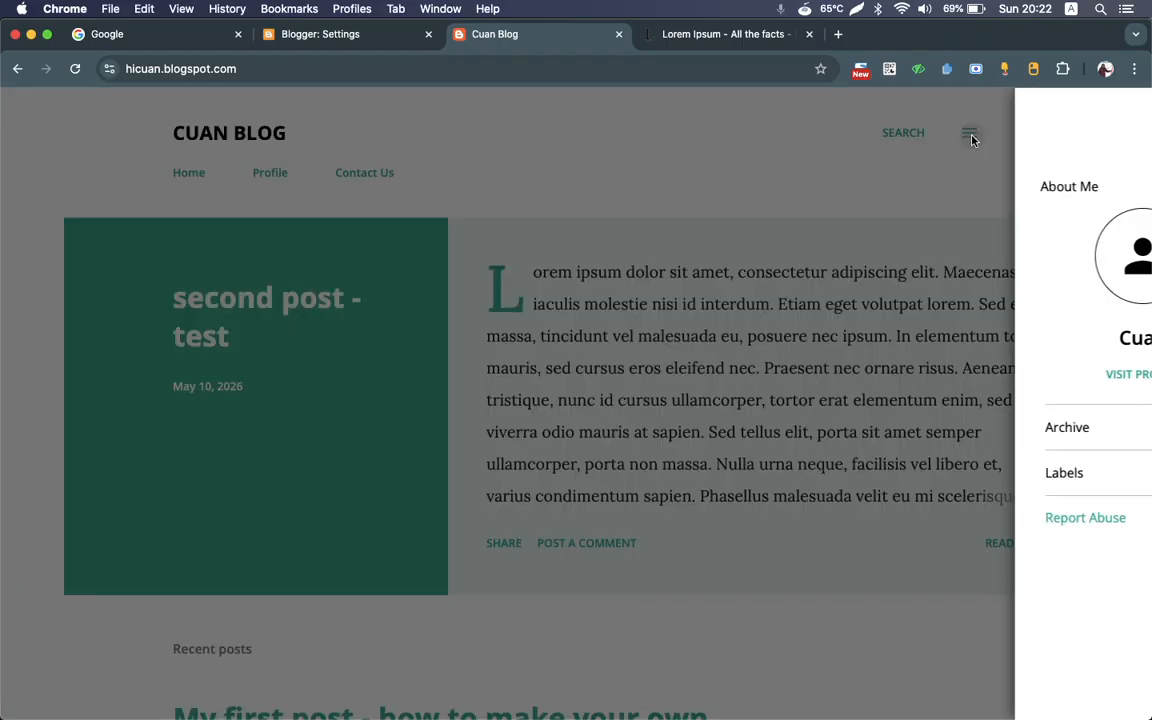
click(1130, 432)
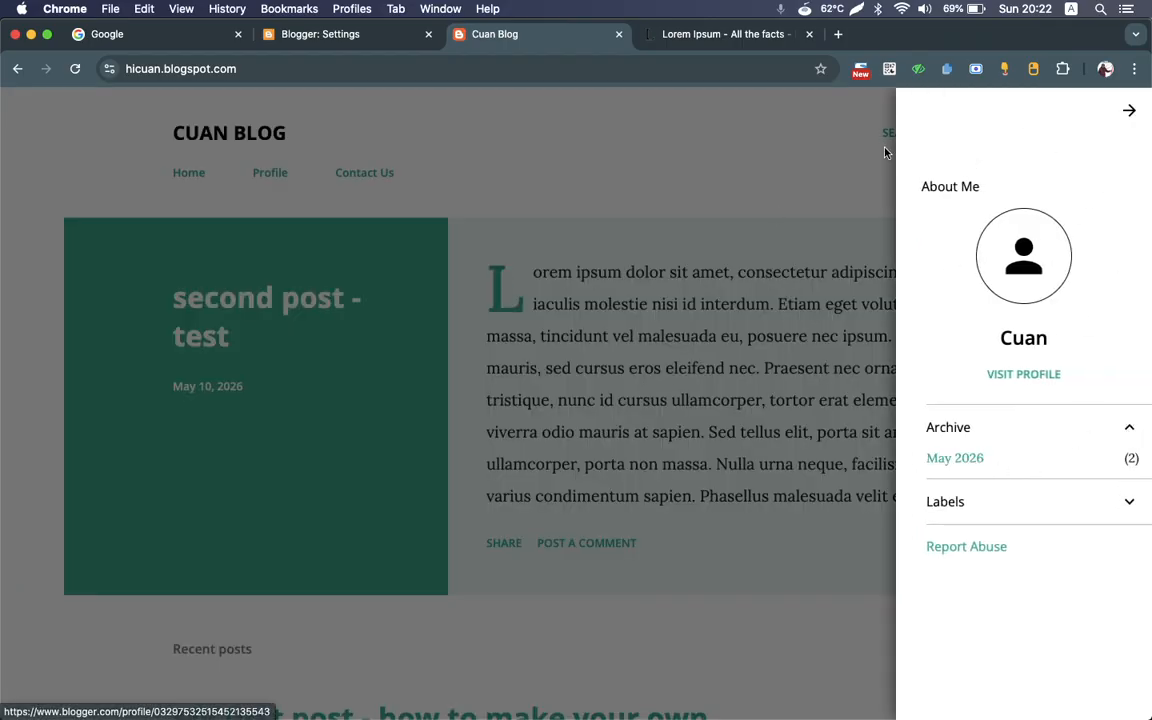
click(776, 216)
click(970, 135)
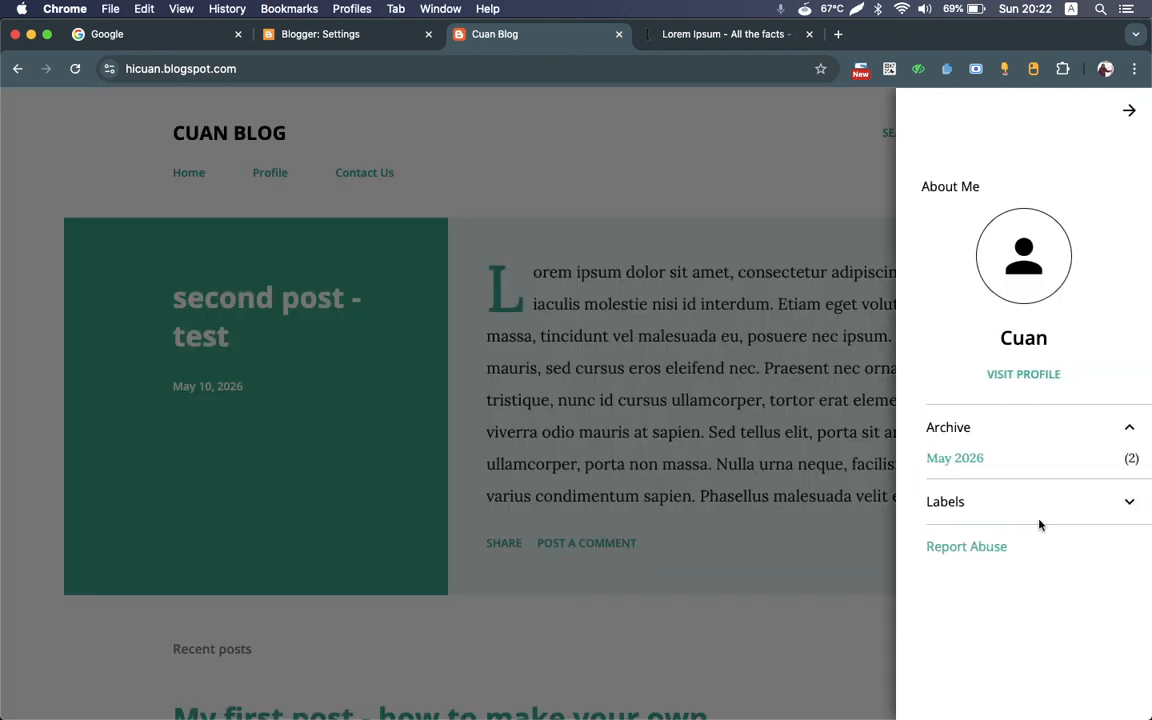
click(1010, 511)
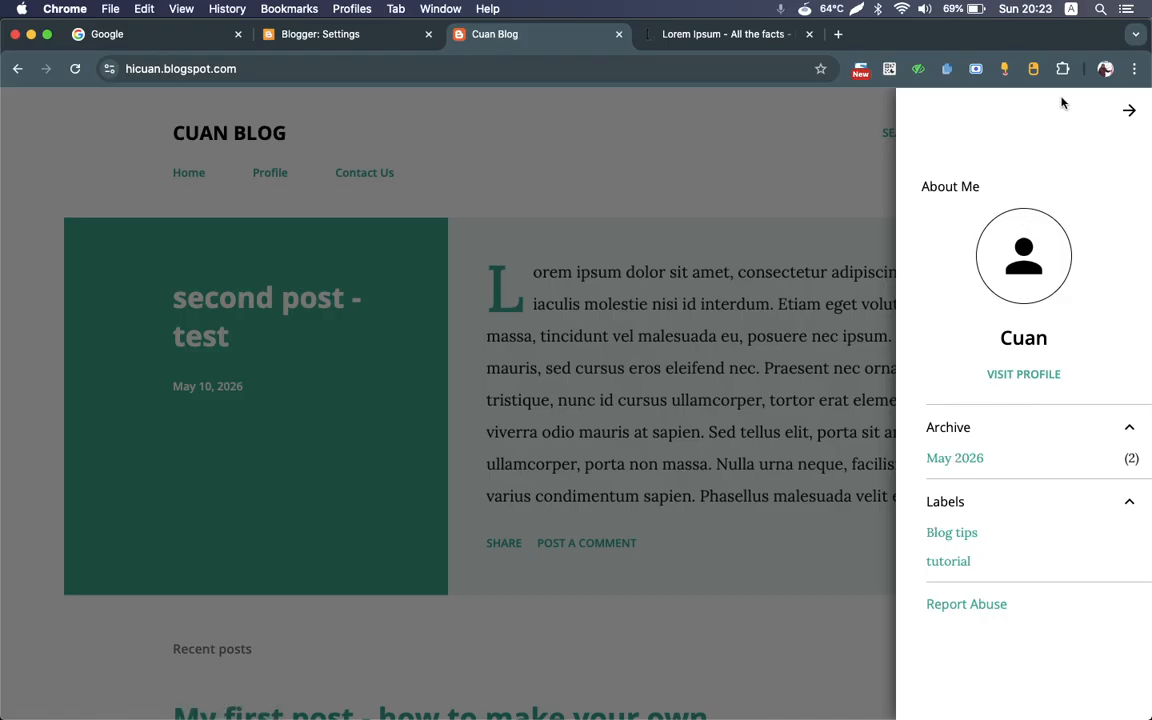
click(1127, 110)
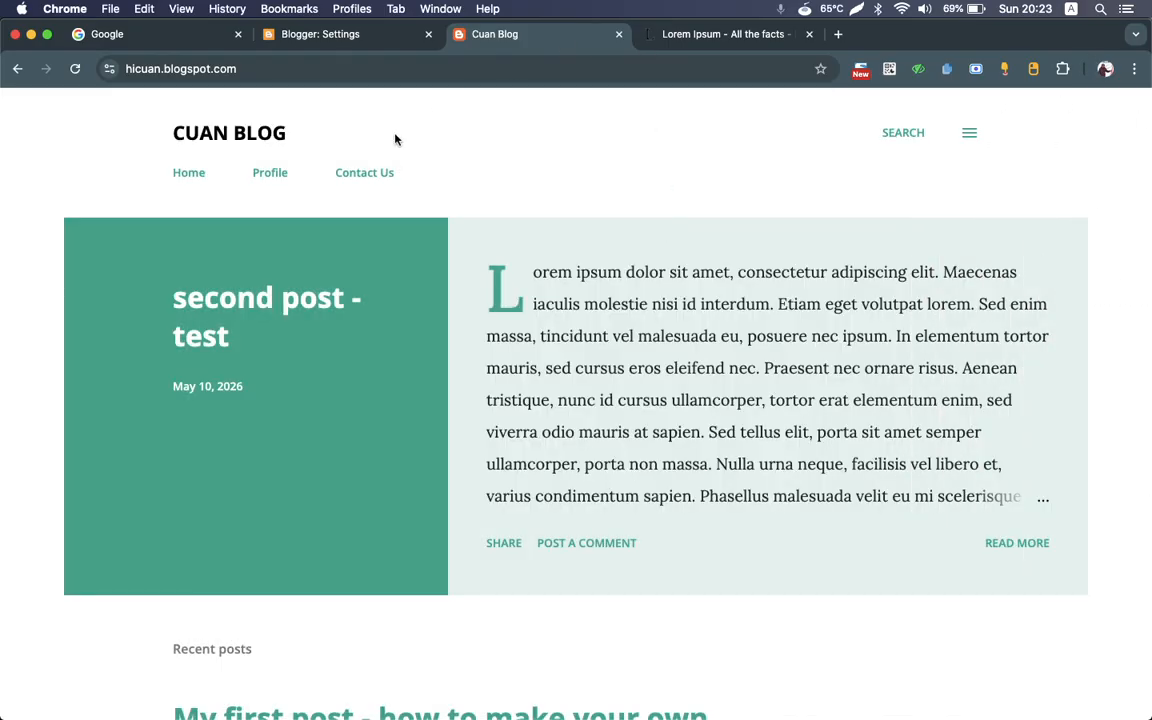
Step: Return to the Blogger dashboard and browse the theme gallery again, from the Soho and Emporio designs to the dynamic views
click(313, 36)
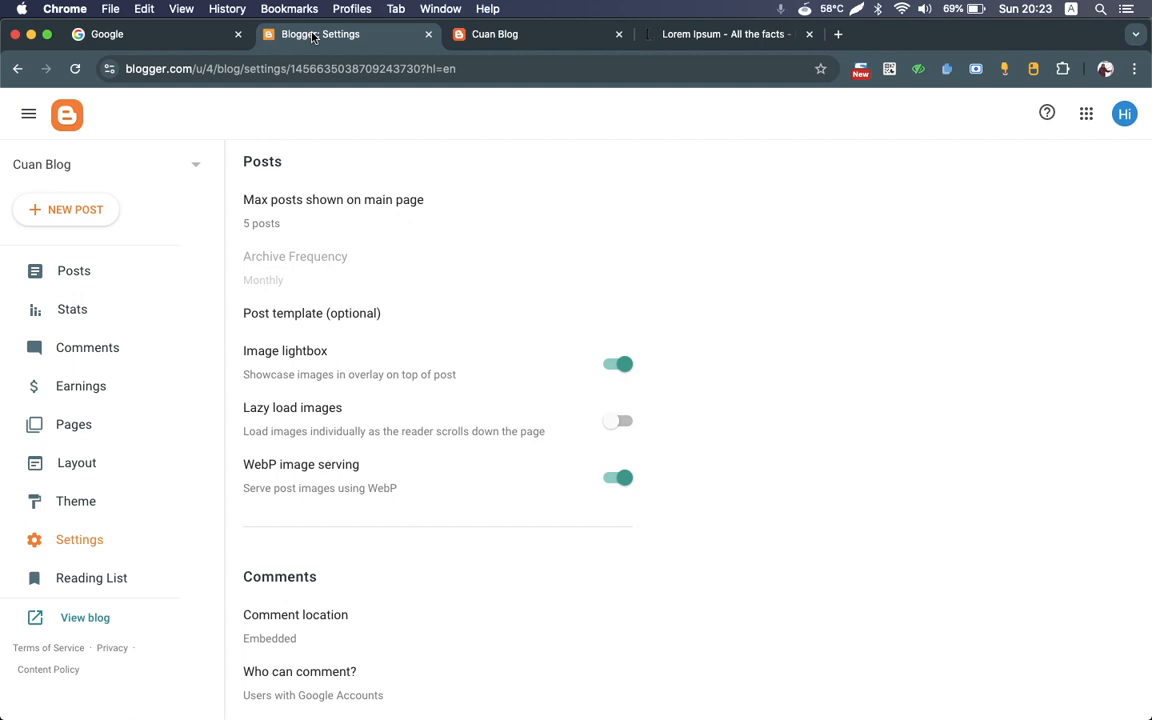
click(86, 509)
scroll(700, 304, down, 20)
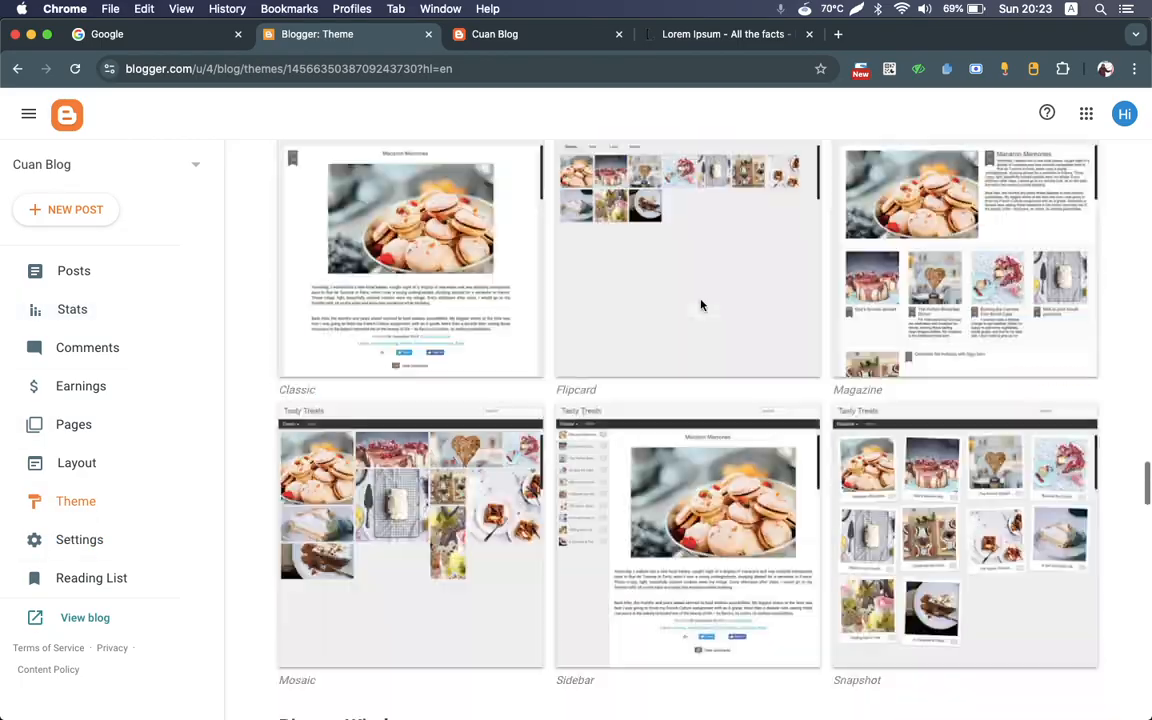
scroll(700, 304, up, 20)
scroll(700, 304, down, 5)
scroll(700, 304, down, 20)
scroll(702, 306, up, 20)
scroll(702, 306, up, 8)
scroll(702, 306, down, 10)
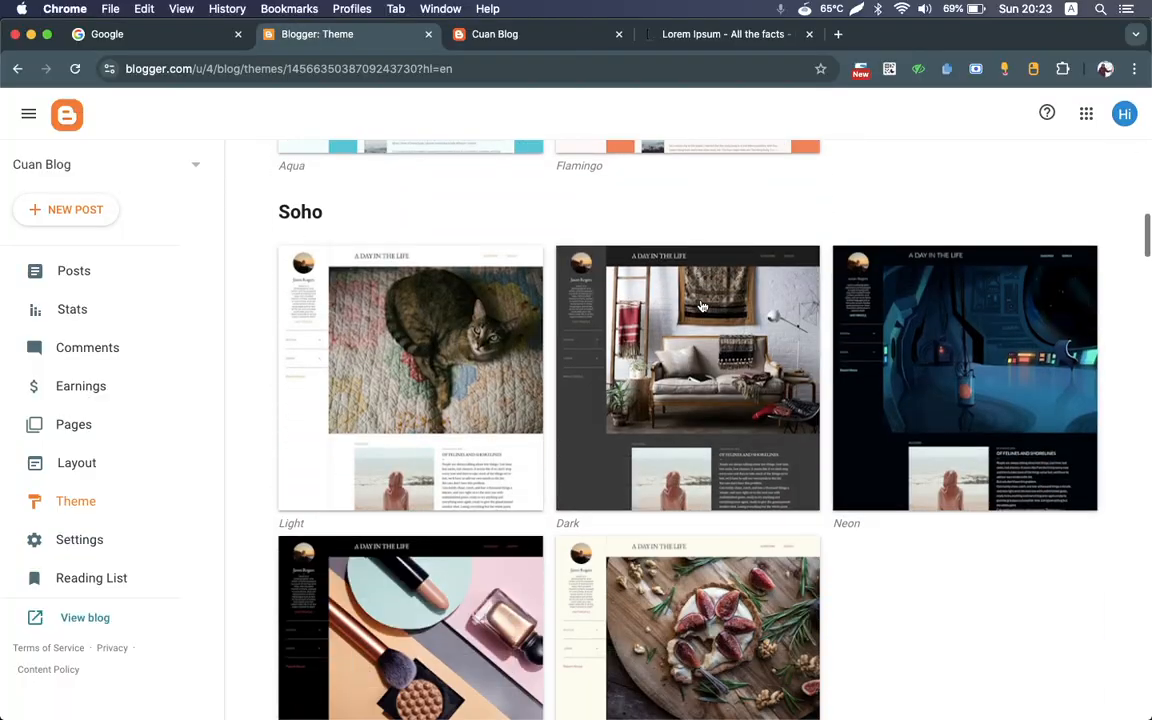
scroll(702, 306, down, 5)
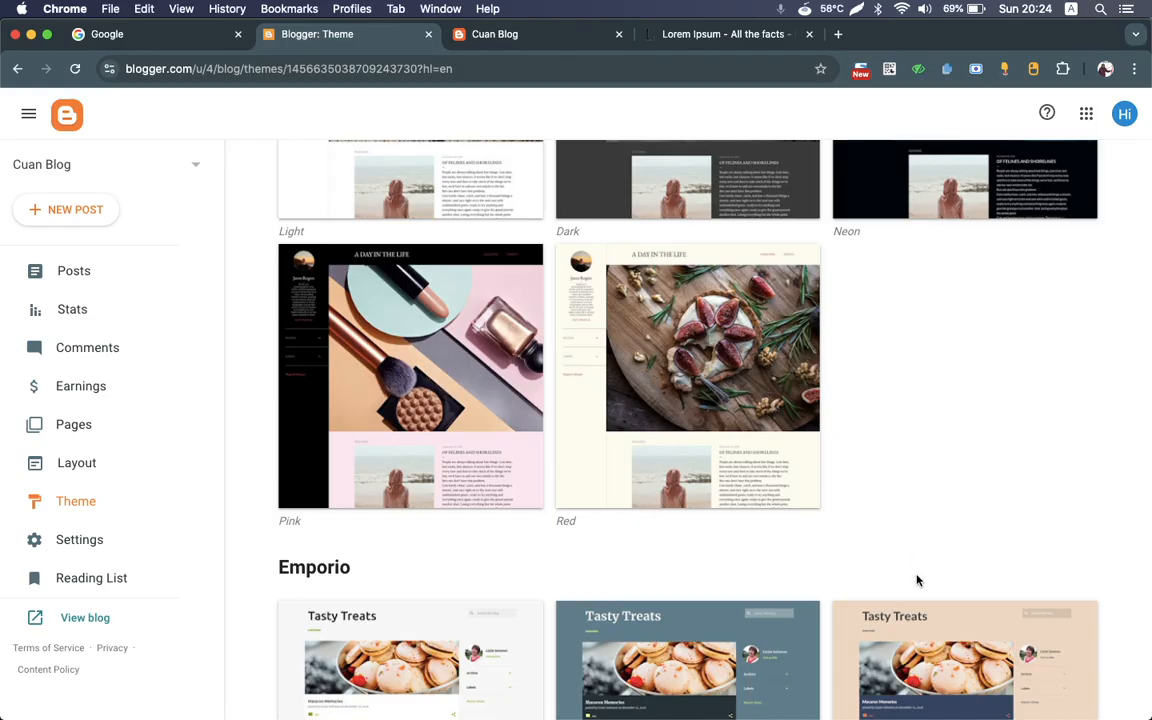
mouse_move(809, 708)
click(935, 691)
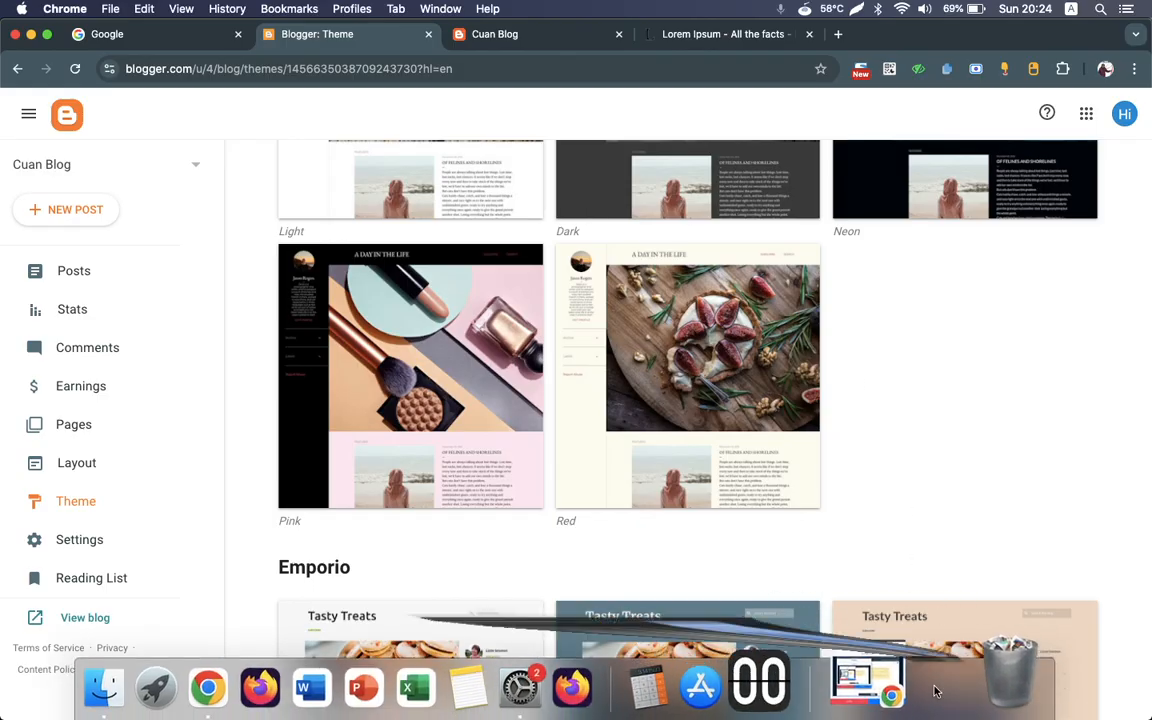
click(935, 691)
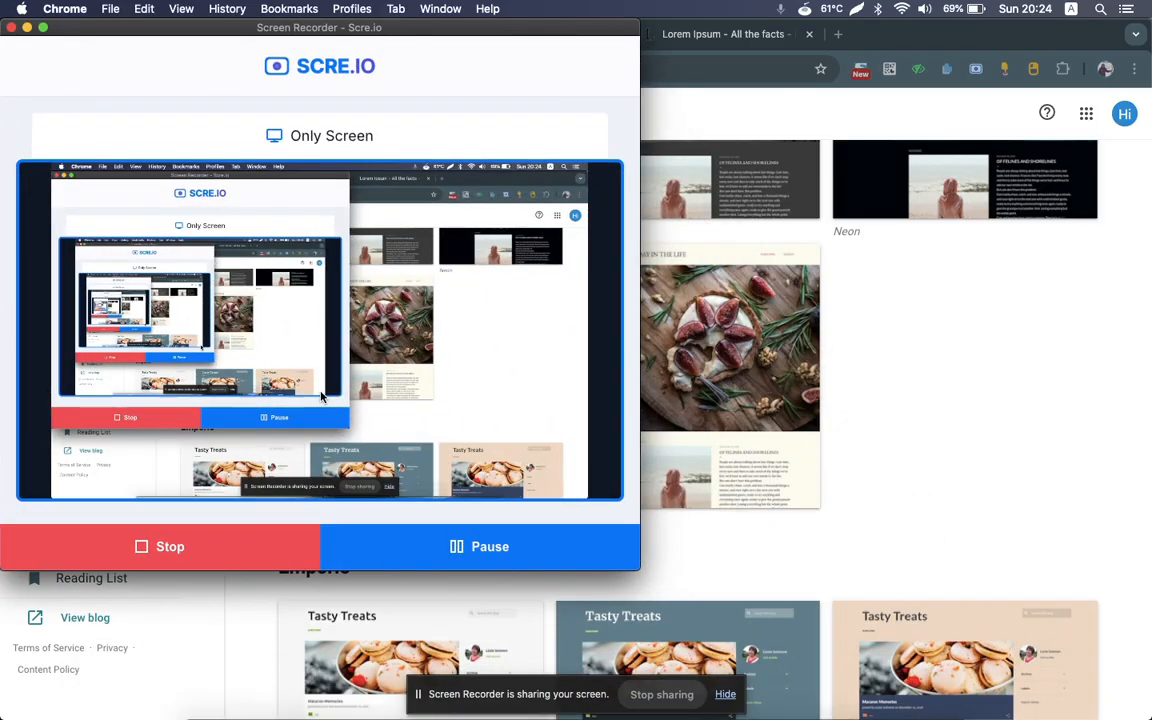